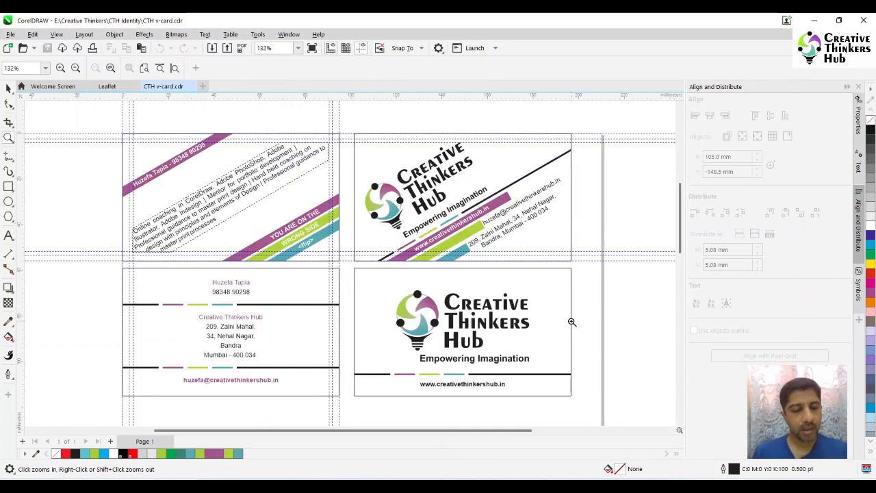
# Step: Review the business card layouts in full-screen preview and check the blank Leaflet document
pyautogui.press('F9')
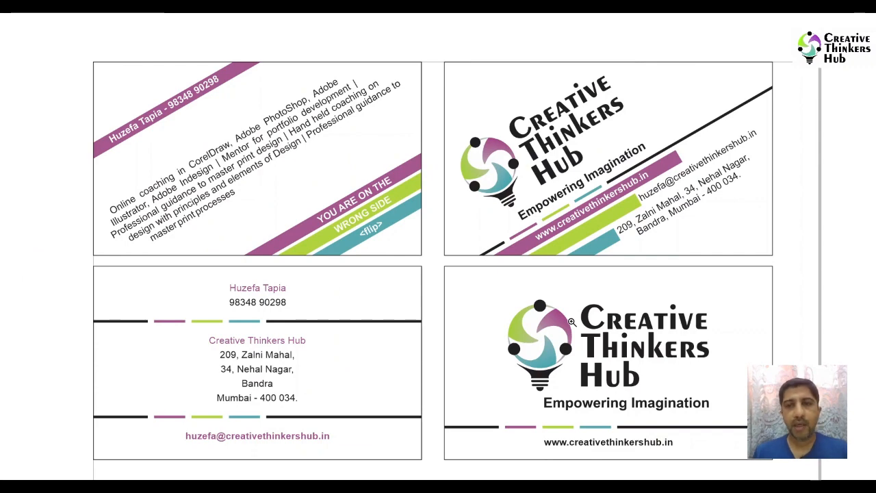
pyautogui.press('Escape')
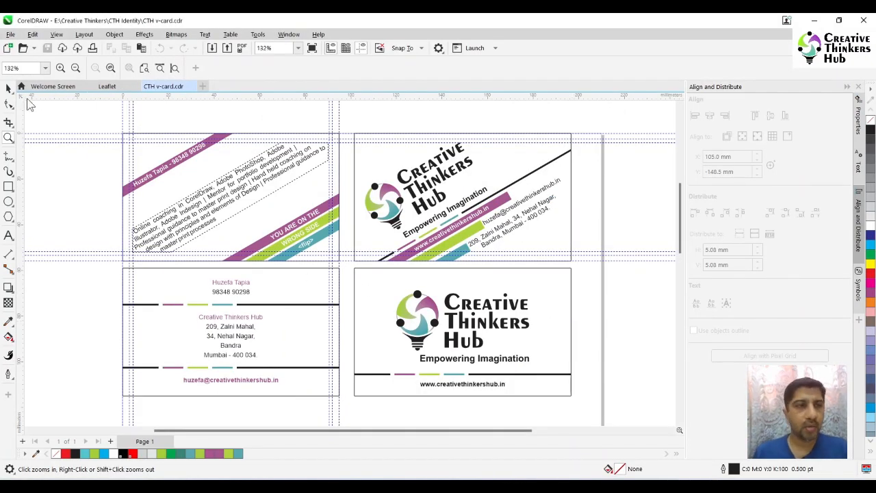
pyautogui.click(8, 88)
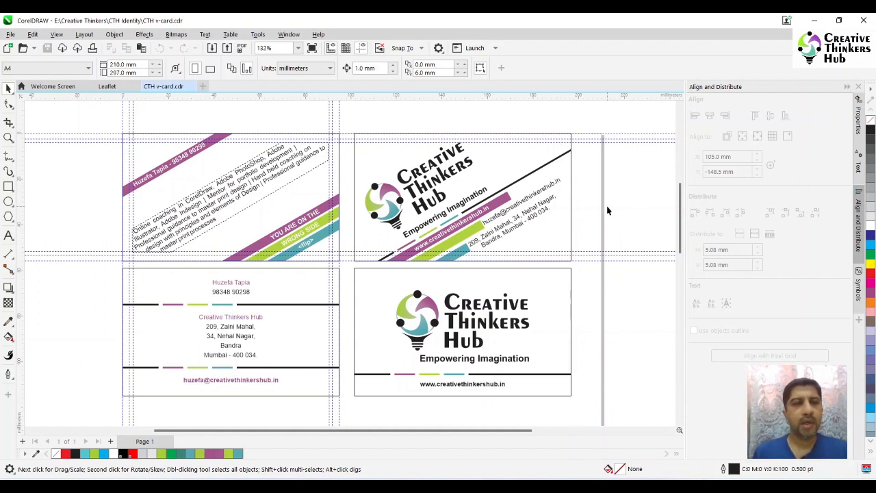
pyautogui.click(107, 86)
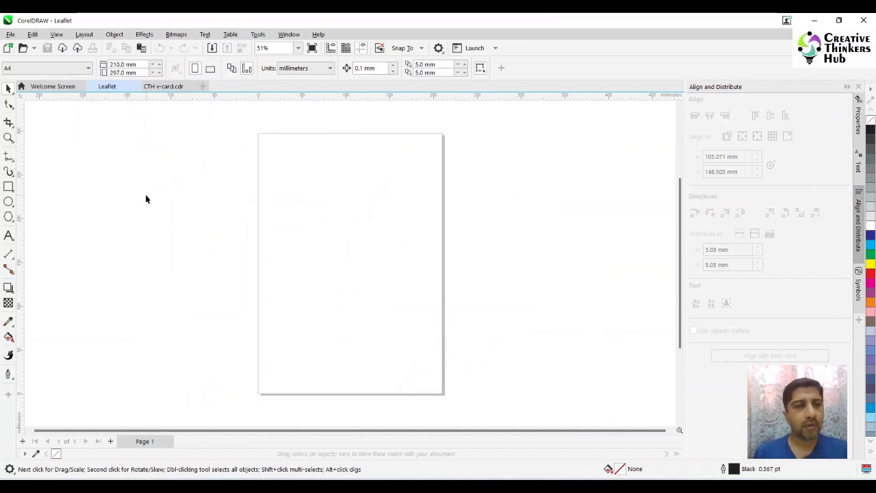
pyautogui.click(179, 86)
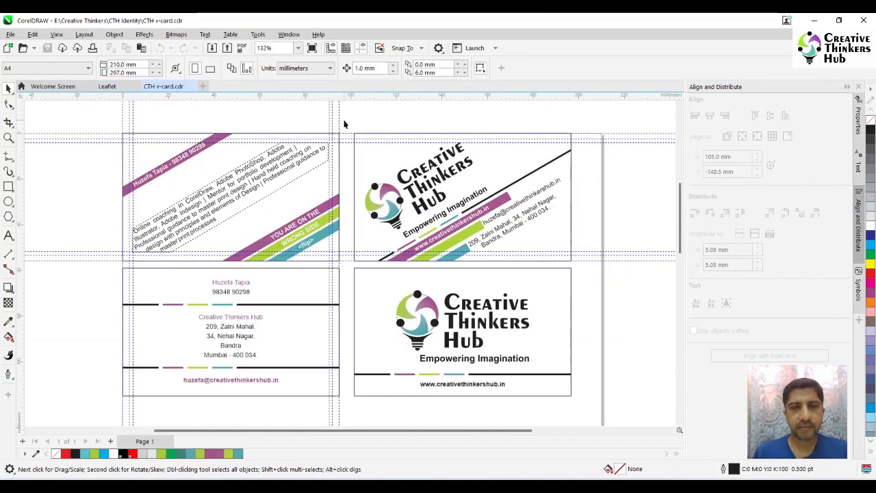
# Step: Copy the slanted logo-side card design from CTH v-card.cdr into the Leaflet document
pyautogui.moveTo(344, 124); pyautogui.dragTo(598, 277)
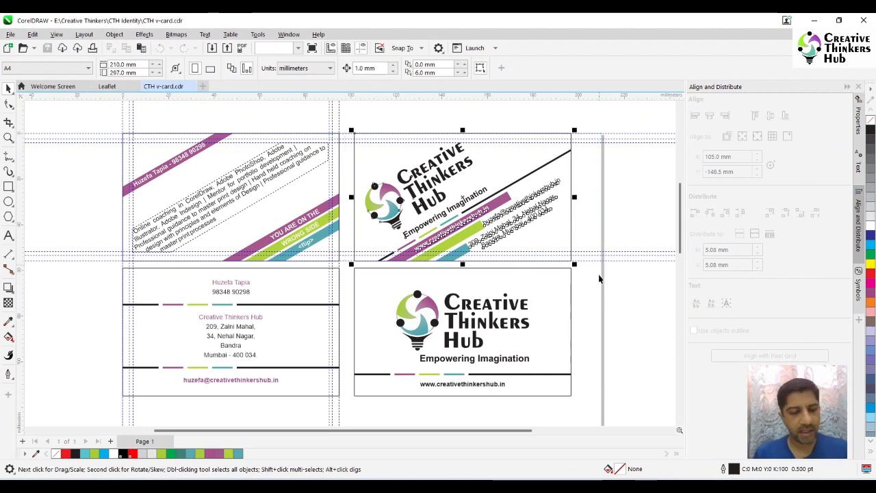
pyautogui.click(107, 86)
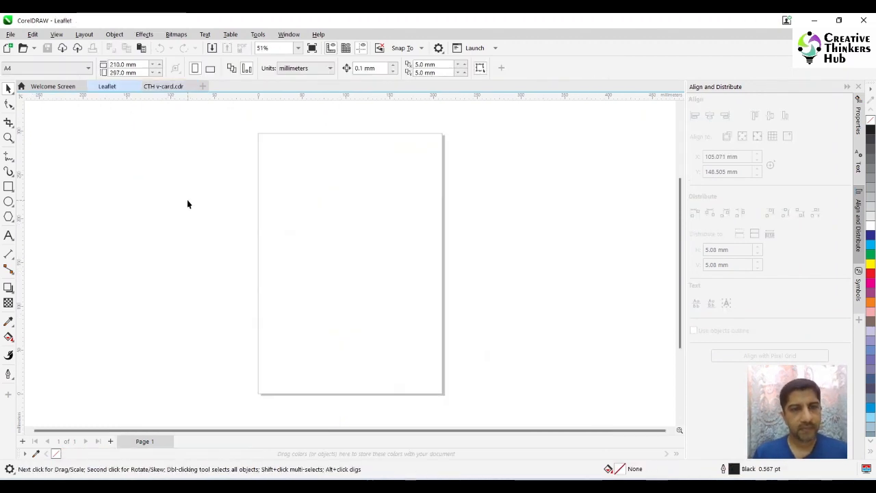
pyautogui.hotkey('ctrl', 'v')
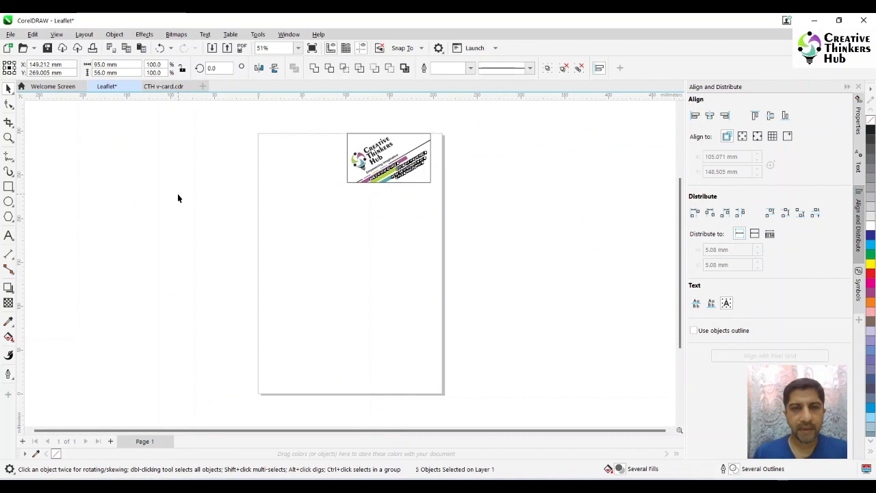
# Step: Extract the pasted card's PowerClip contents and delete the empty frame rectangle
pyautogui.click(177, 194)
pyautogui.click(413, 144)
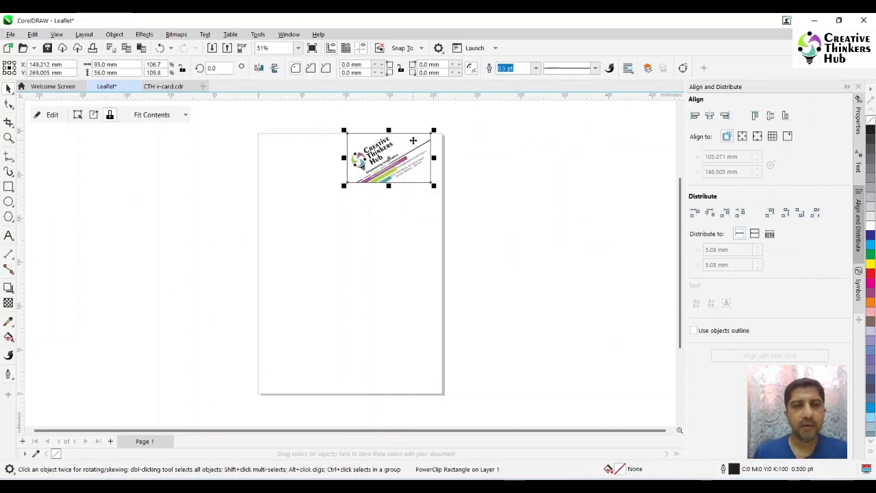
pyautogui.rightClick(412, 141)
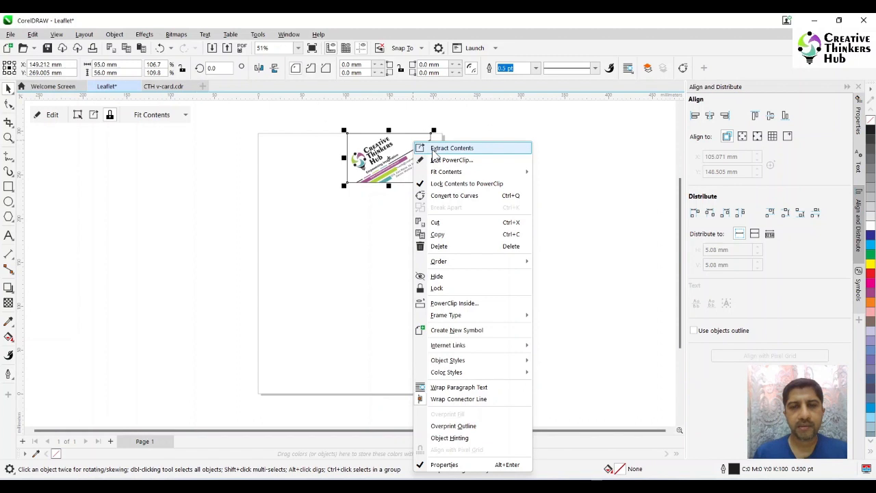
pyautogui.click(435, 150)
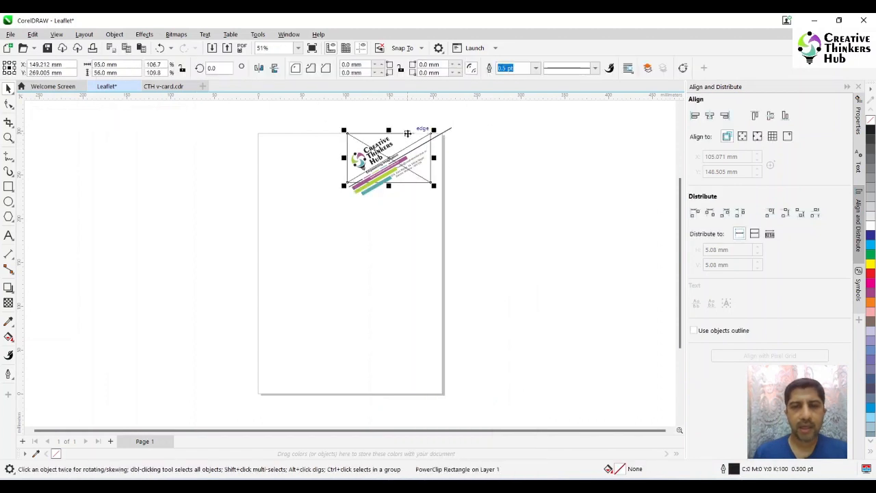
pyautogui.press('Escape')
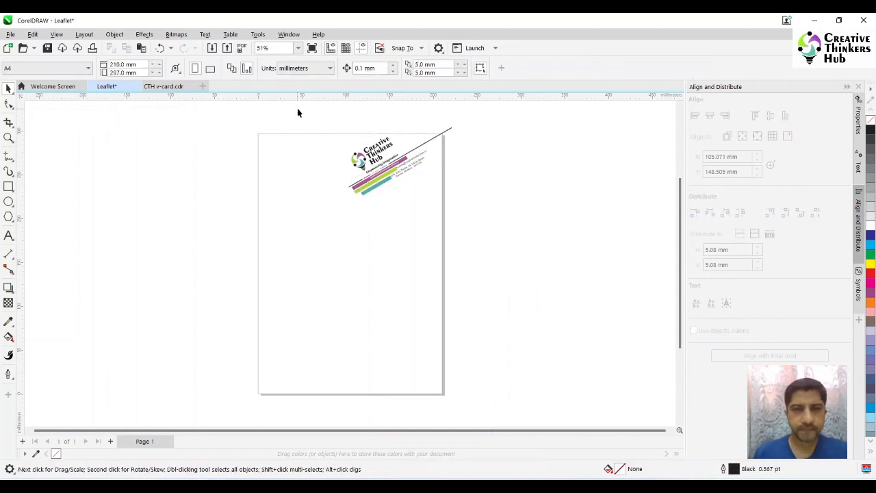
# Step: Move the extracted card artwork off the page to its right and add a page-sized rectangle as a frame
pyautogui.moveTo(553, 257); pyautogui.dragTo(552, 255)
pyautogui.moveTo(388, 168); pyautogui.dragTo(491, 209)
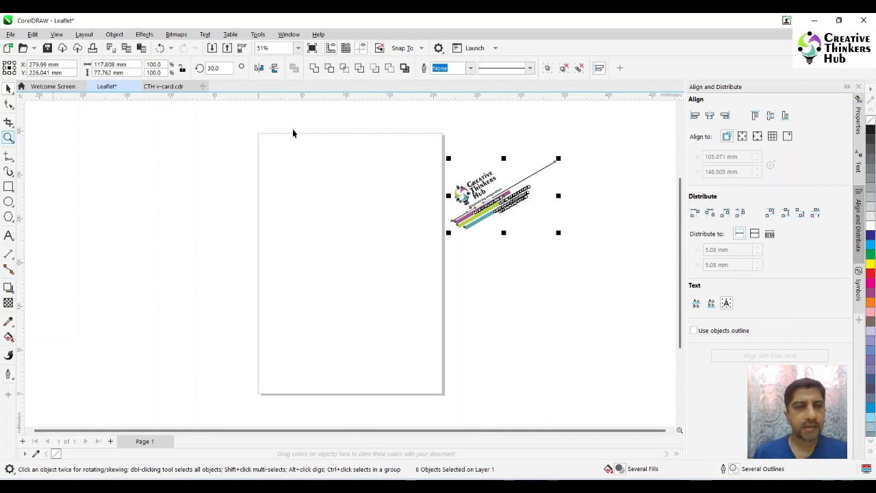
pyautogui.doubleClick(9, 189)
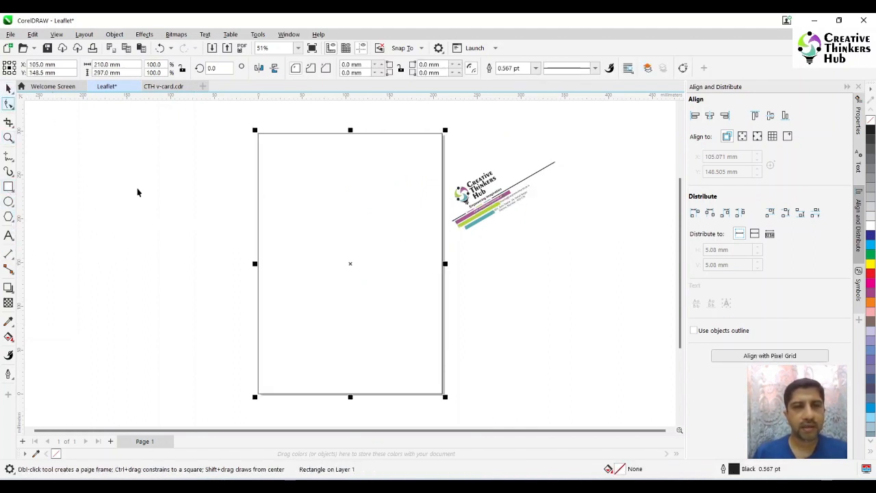
pyautogui.click(164, 278)
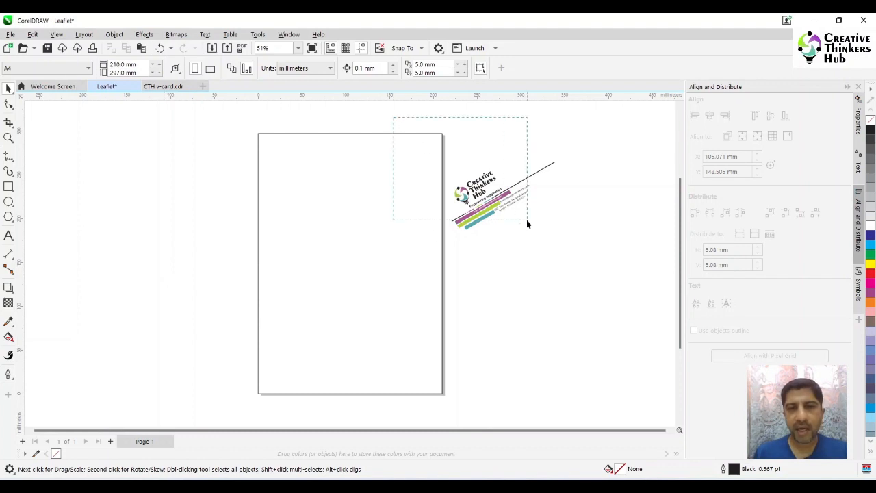
# Step: Move the logo group onto the page's upper-right area and set its rotation to 0 degrees
pyautogui.moveTo(527, 220); pyautogui.dragTo(509, 212)
pyautogui.click(477, 186)
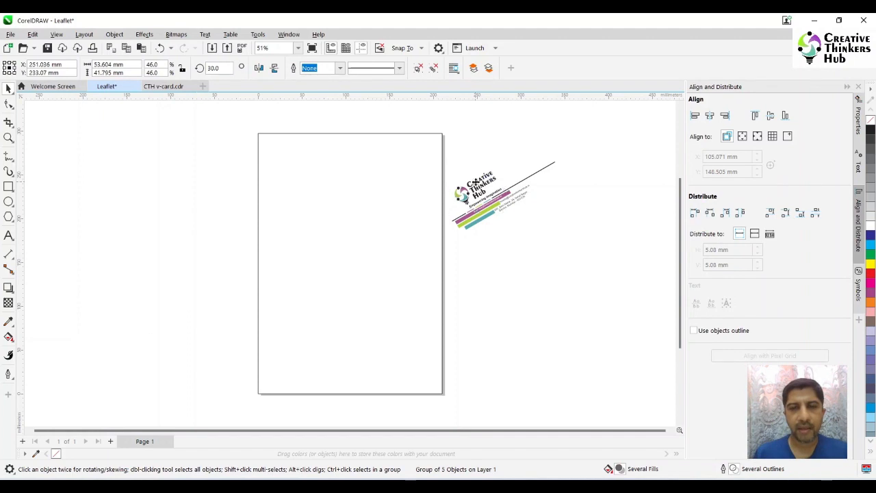
pyautogui.moveTo(483, 174); pyautogui.dragTo(416, 147)
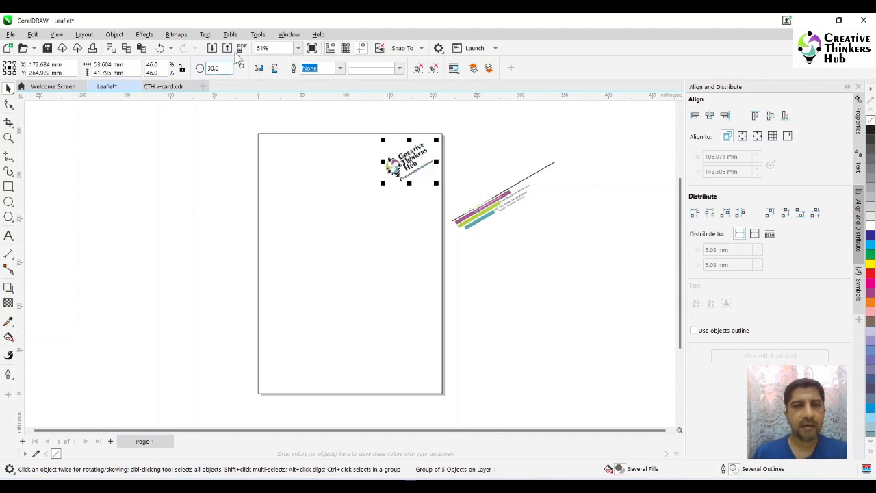
pyautogui.write('0')
pyautogui.press('Return')
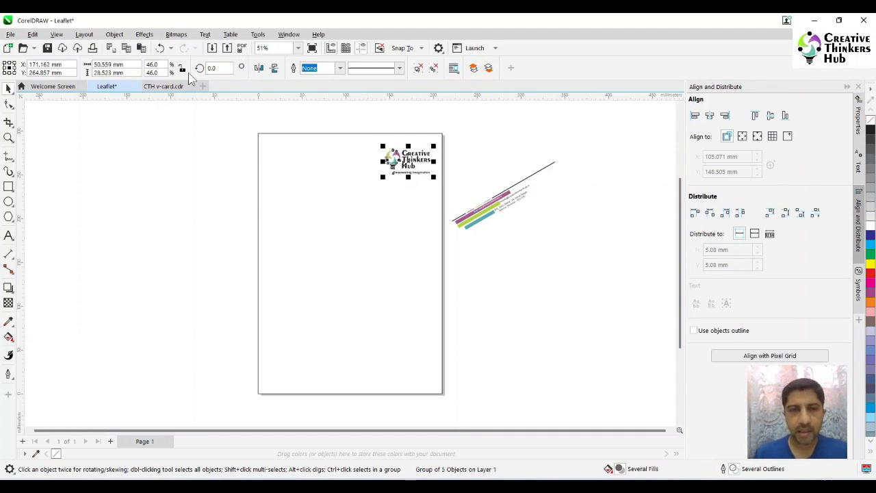
# Step: Enlarge the logo proportionally and adjust its size to fit inside the page's upper-right corner
pyautogui.moveTo(382, 146); pyautogui.dragTo(365, 136)
pyautogui.moveTo(434, 177); pyautogui.dragTo(429, 185)
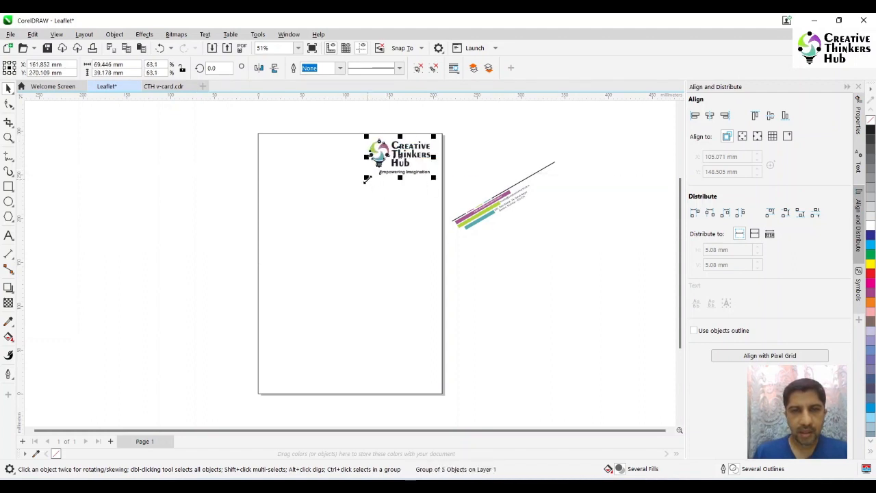
pyautogui.moveTo(367, 179); pyautogui.dragTo(374, 173)
pyautogui.click(505, 165)
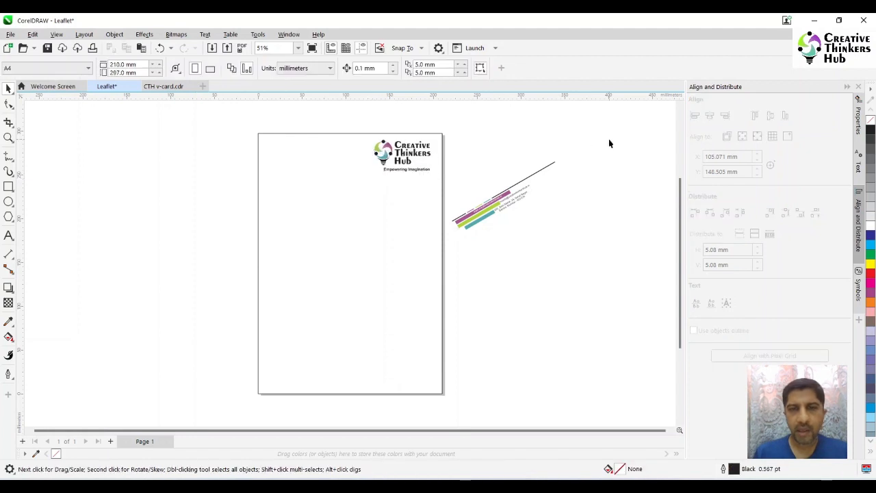
# Step: Move the multicoloured line group onto the page beside the logo and set its rotation to 20 degrees
pyautogui.scroll(1, 449, 191)
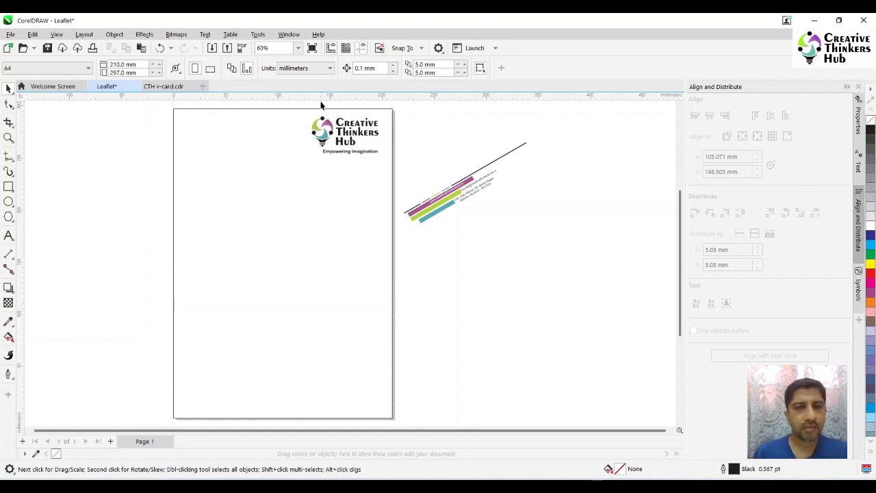
pyautogui.moveTo(520, 149); pyautogui.dragTo(321, 109)
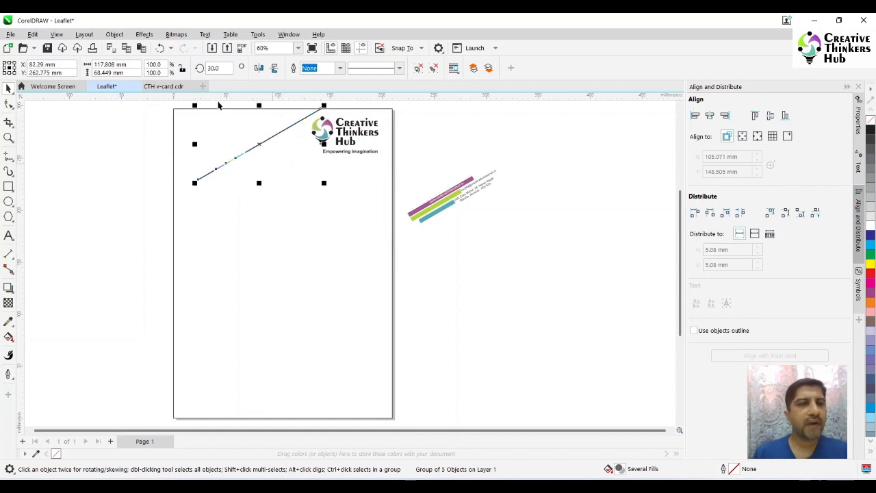
pyautogui.click(212, 67)
pyautogui.write('20')
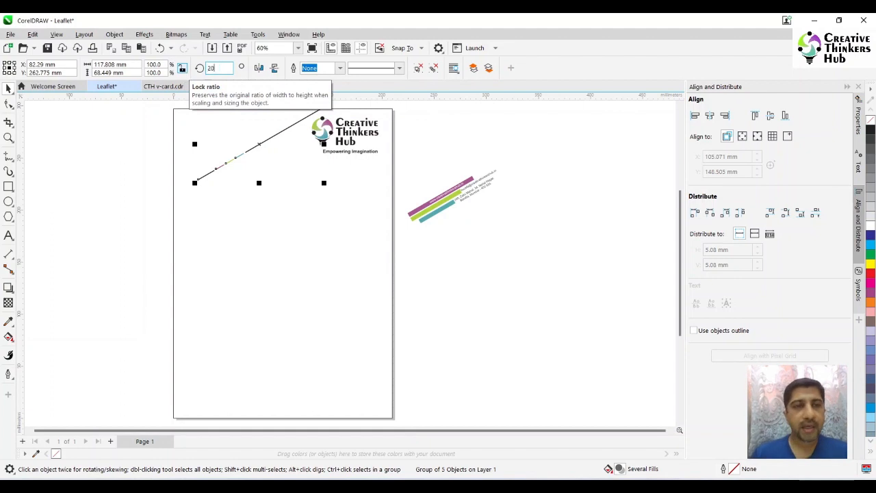
pyautogui.press('Return')
# Step: Set the line group's rotation to 60 degrees and move its upper end to the page's top edge beside the logo
pyautogui.click(219, 68)
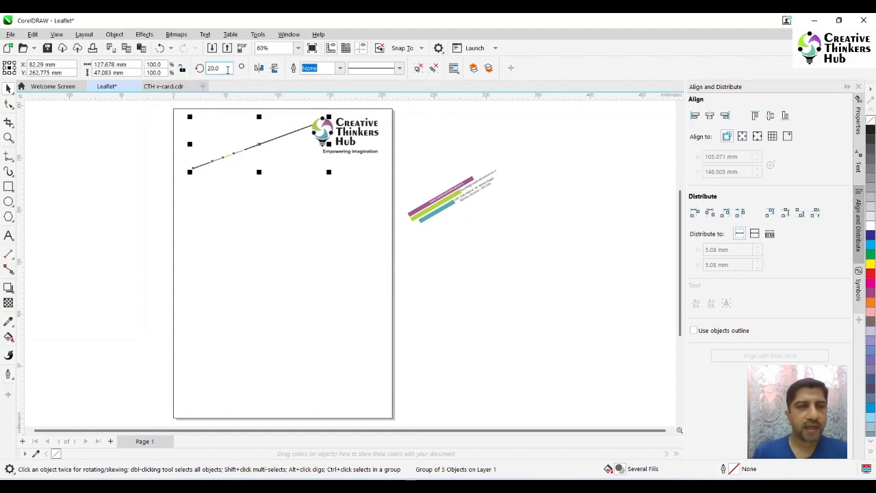
pyautogui.write('60')
pyautogui.press('Return')
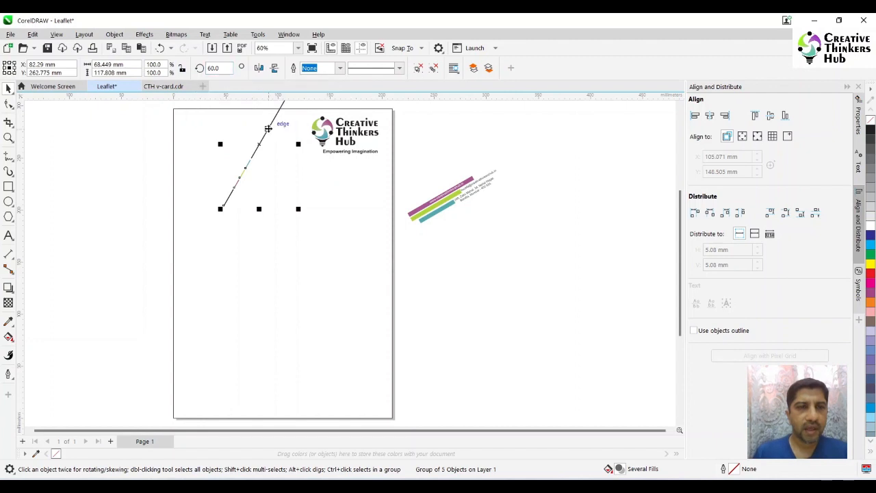
pyautogui.moveTo(267, 127); pyautogui.dragTo(286, 160)
pyautogui.click(133, 154)
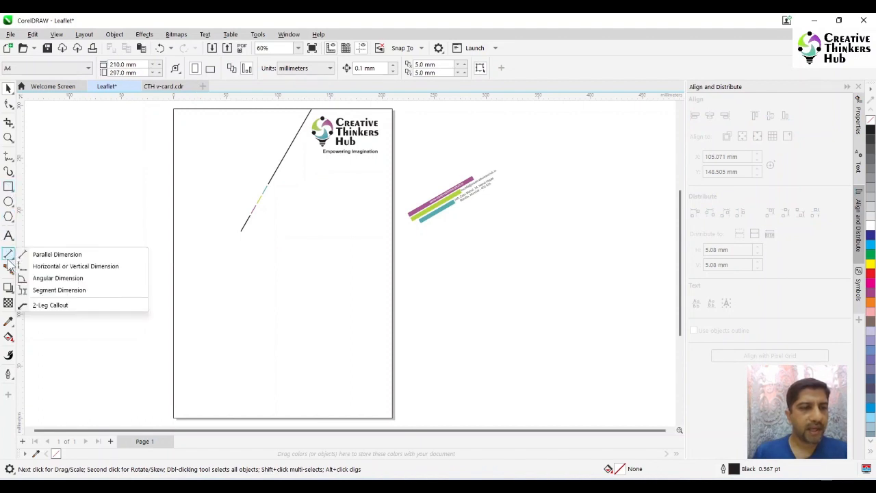
# Step: Draw a 2-Point Line along the slanted line group, about 143 mm wide and 246 mm high, extending past the page's left edge
pyautogui.moveTo(9, 271)
pyautogui.moveTo(8, 157)
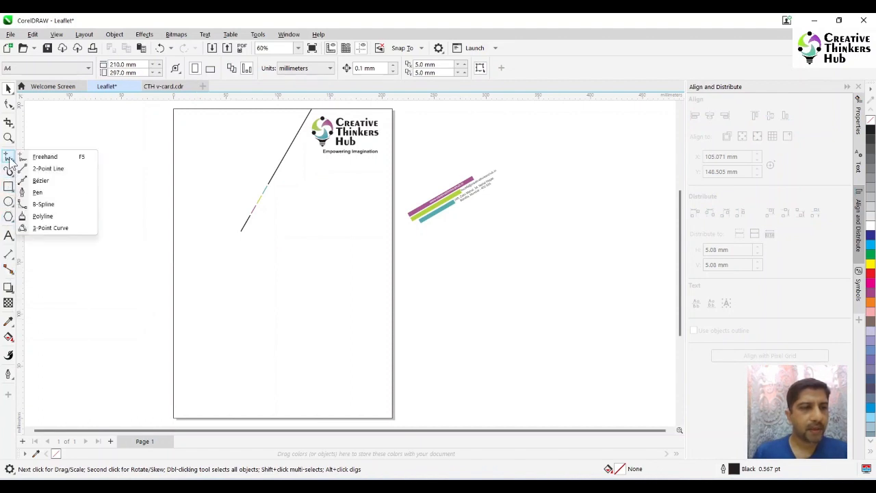
pyautogui.click(41, 169)
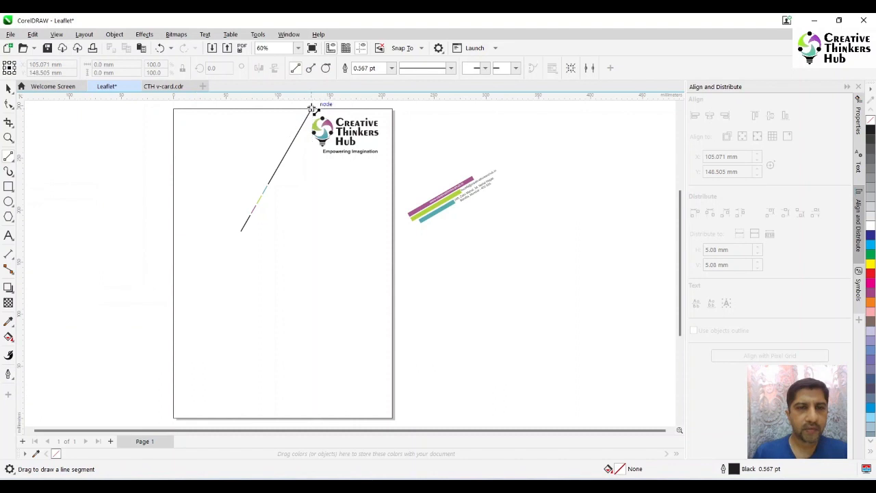
pyautogui.moveTo(295, 146); pyautogui.dragTo(159, 366)
pyautogui.press('space')
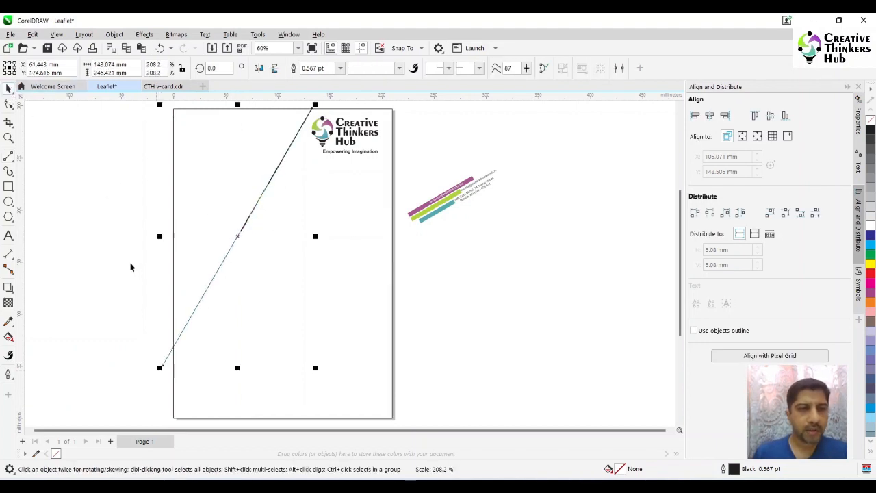
# Step: Move the multicoloured line group off the page to its right, leaving the long diagonal line in place
pyautogui.click(280, 217)
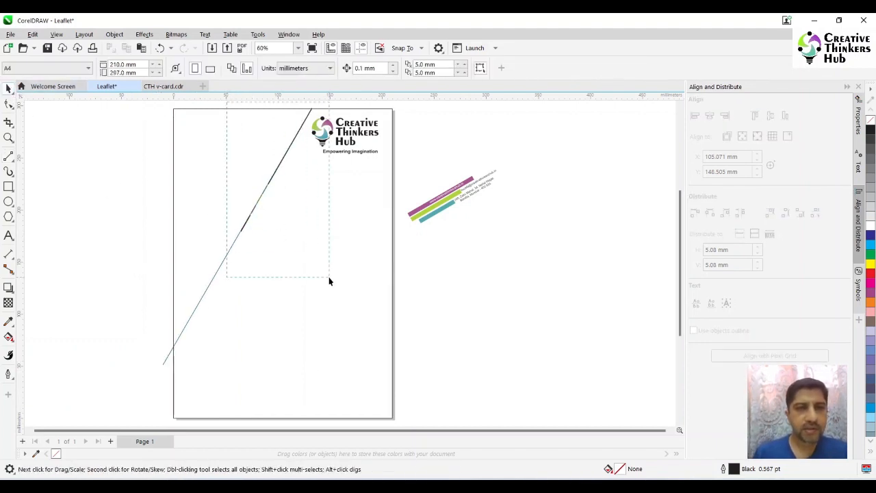
pyautogui.moveTo(329, 280); pyautogui.dragTo(329, 279)
pyautogui.moveTo(281, 172); pyautogui.dragTo(479, 254)
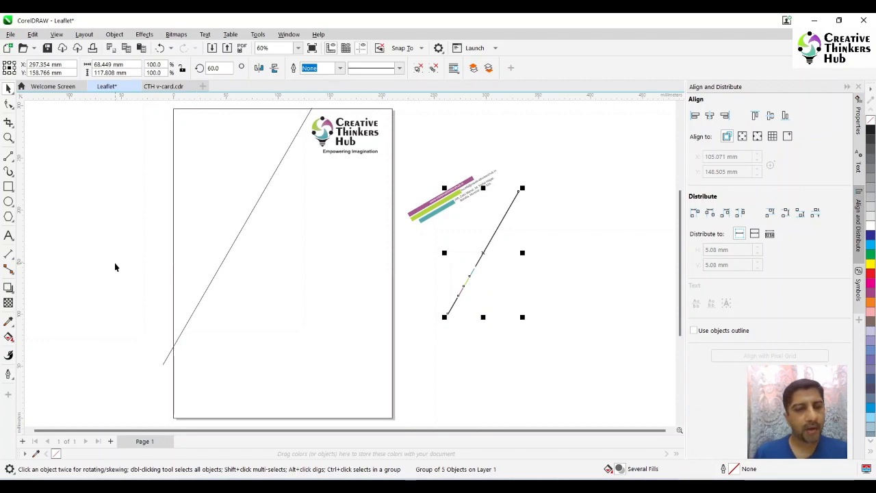
# Step: Switch to File Explorer and bring both portrait images from the Leaflet folder into the CorelDRAW leaflet document
pyautogui.hotkey('alt', 'Tab')
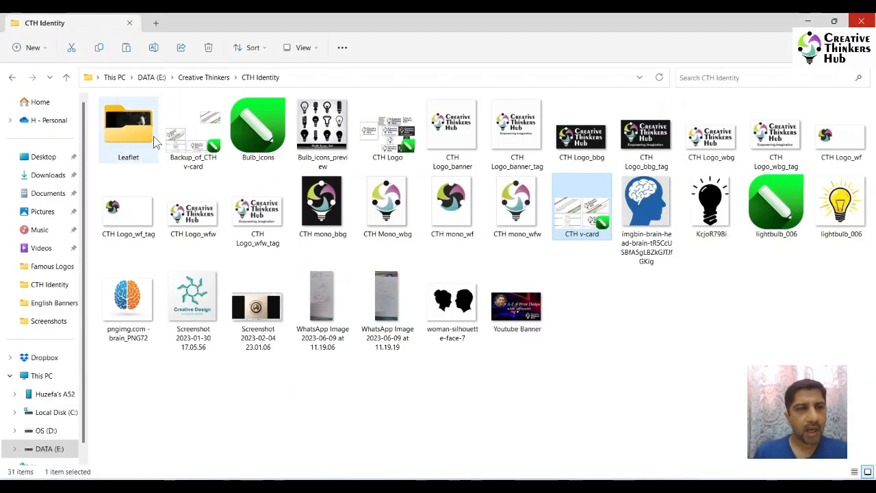
pyautogui.doubleClick(133, 129)
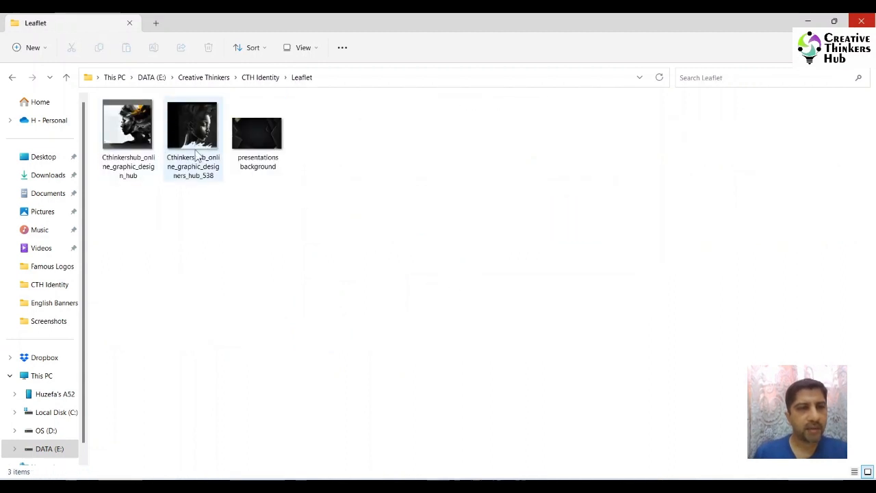
pyautogui.click(193, 137)
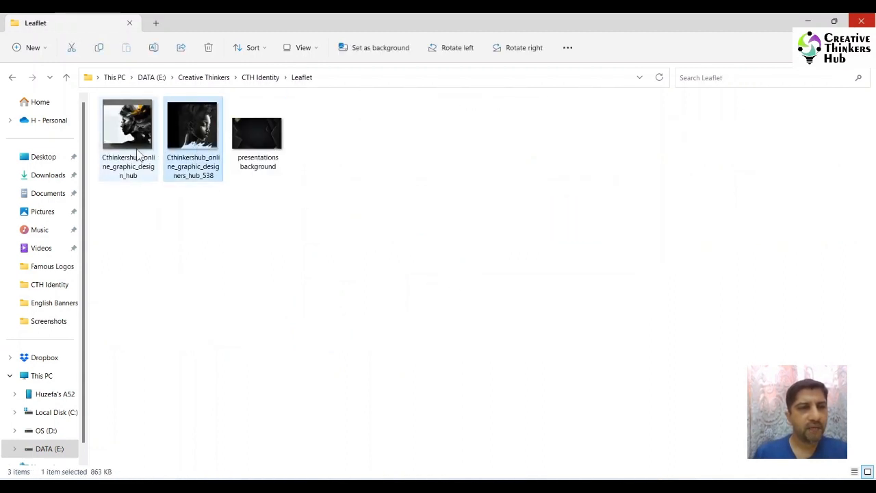
pyautogui.keyDown('ctrl'); pyautogui.click(137, 148); pyautogui.keyUp('ctrl')
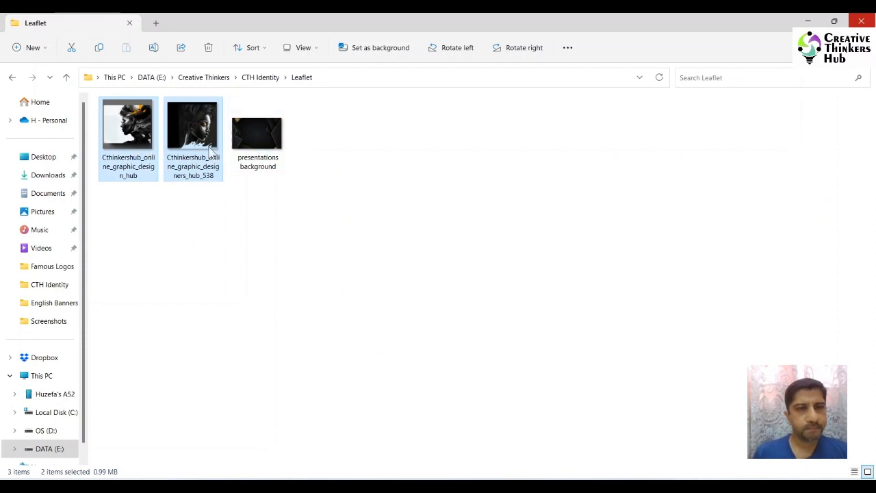
pyautogui.moveTo(198, 149); pyautogui.dragTo(328, 287)
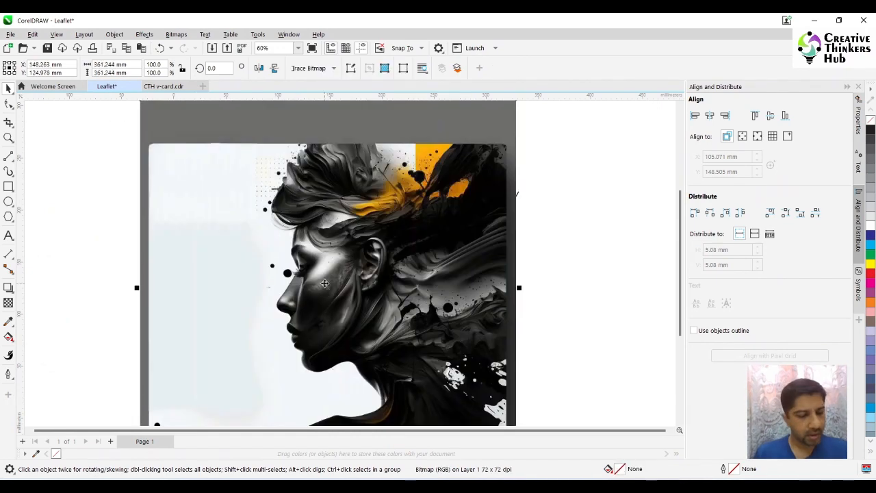
# Step: Separate the two imported portraits, moving the orange-accented one to the page's left side and the dark one to its right
pyautogui.scroll(-1, 324, 282)
pyautogui.moveTo(401, 269); pyautogui.dragTo(200, 258)
pyautogui.moveTo(377, 260); pyautogui.dragTo(572, 262)
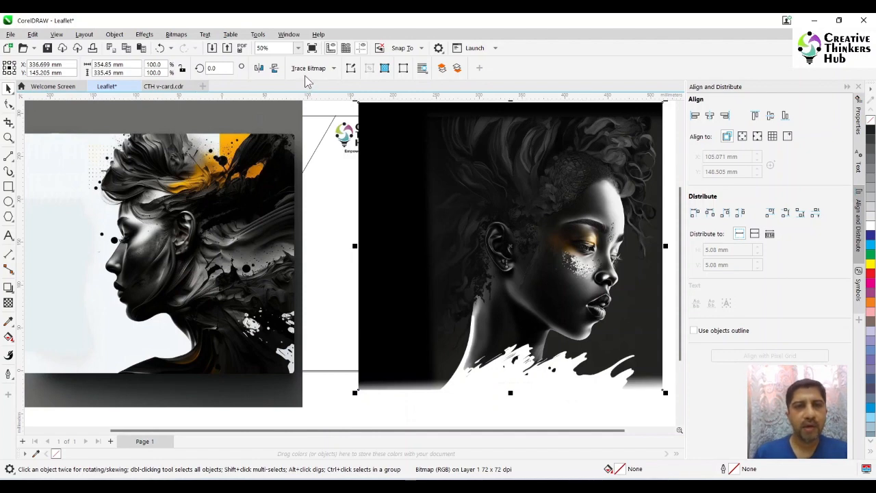
# Step: Cut the dark portrait out of its background in PHOTO-PAINT's Cutout Lab and return the result to the CorelDRAW leaflet
pyautogui.click(352, 69)
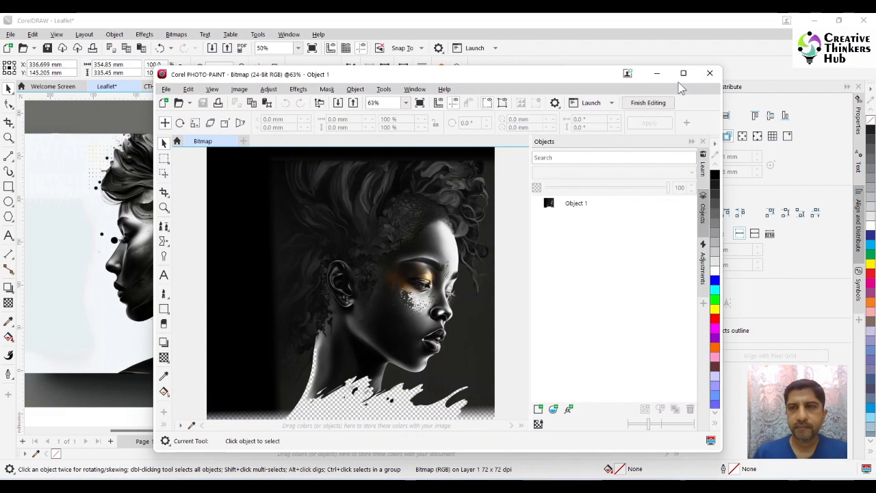
pyautogui.click(682, 73)
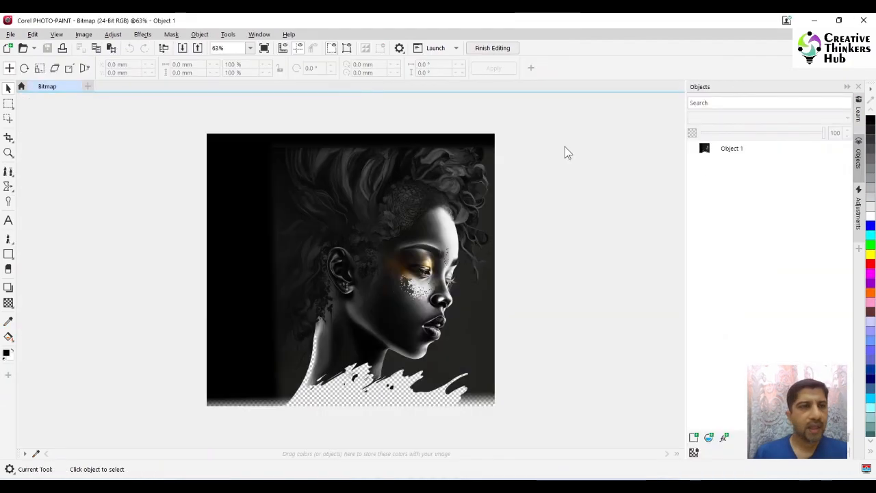
pyautogui.click(83, 35)
pyautogui.click(99, 45)
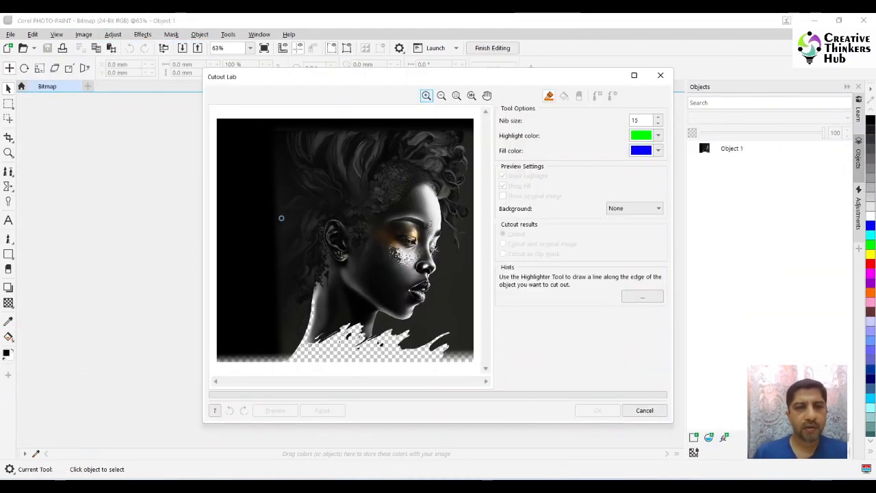
pyautogui.click(634, 74)
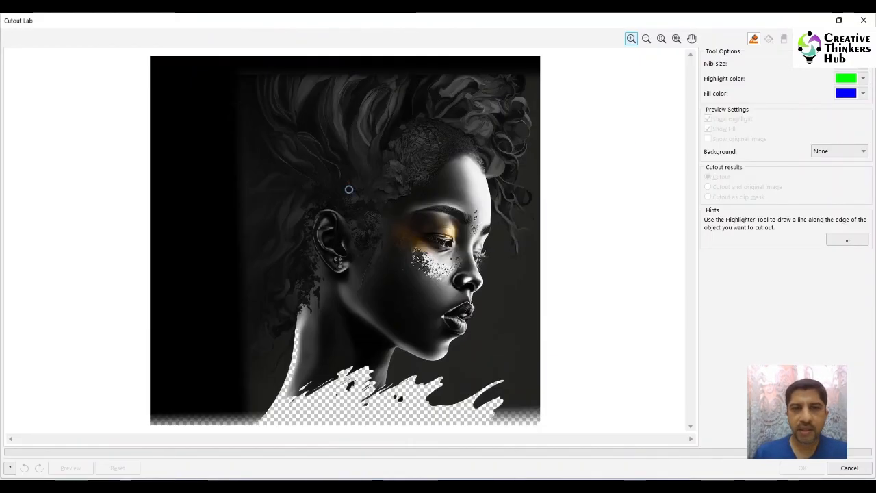
pyautogui.moveTo(250, 72)
pyautogui.mouseDown()
pyautogui.moveTo(247, 315)
pyautogui.moveTo(277, 384)
pyautogui.moveTo(261, 420)
pyautogui.moveTo(232, 428)
pyautogui.moveTo(168, 404)
pyautogui.moveTo(252, 398)
pyautogui.moveTo(244, 426)
pyautogui.moveTo(495, 418)
pyautogui.moveTo(477, 393)
pyautogui.moveTo(542, 253)
pyautogui.moveTo(541, 118)
pyautogui.moveTo(477, 71)
pyautogui.moveTo(243, 74)
pyautogui.mouseUp()
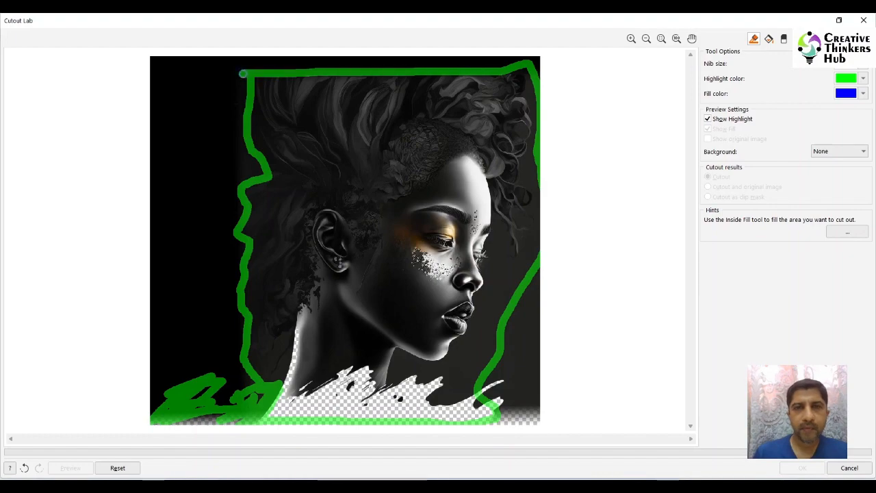
pyautogui.click(362, 237)
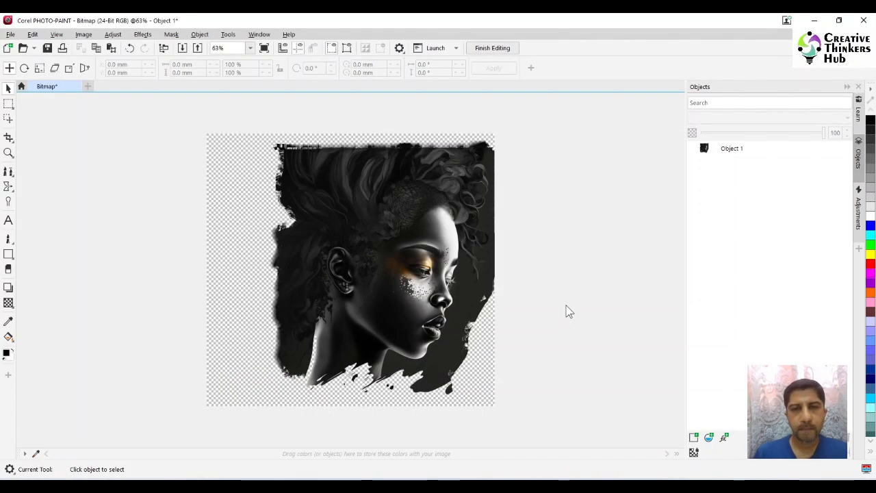
pyautogui.click(492, 48)
pyautogui.click(408, 454)
# Step: Cut the orange-accented portrait out of its grey and white background with PHOTO-PAINT's Cutout Lab and save it back to the leaflet
pyautogui.click(308, 67)
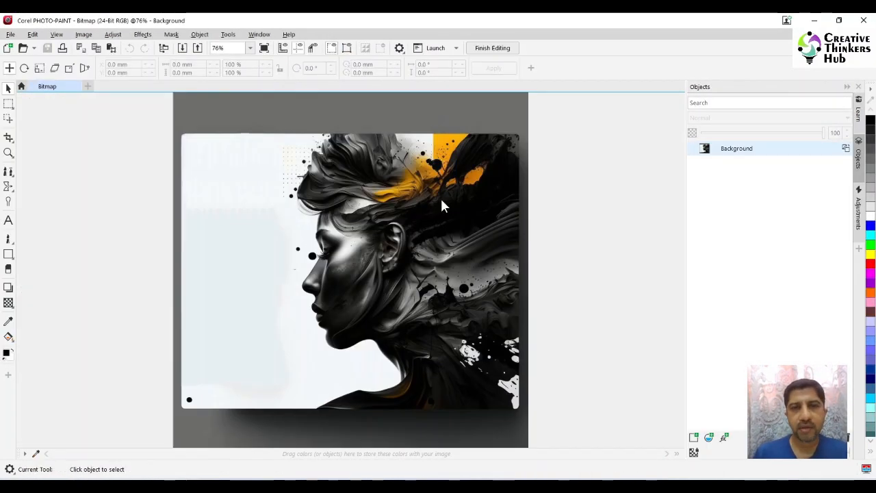
pyautogui.click(111, 34)
pyautogui.click(98, 45)
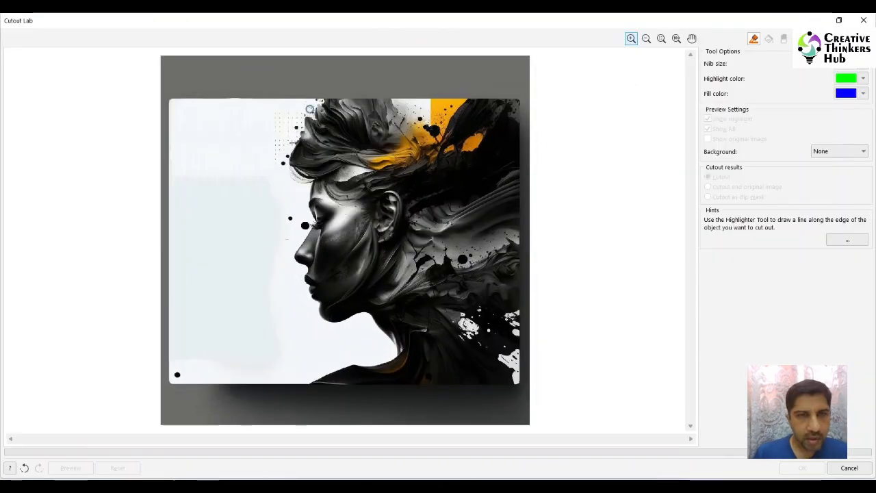
pyautogui.moveTo(319, 96)
pyautogui.mouseDown()
pyautogui.moveTo(287, 171)
pyautogui.moveTo(309, 186)
pyautogui.moveTo(306, 297)
pyautogui.moveTo(319, 330)
pyautogui.moveTo(368, 313)
pyautogui.moveTo(392, 343)
pyautogui.moveTo(368, 364)
pyautogui.moveTo(324, 373)
pyautogui.moveTo(336, 386)
pyautogui.moveTo(541, 388)
pyautogui.moveTo(518, 382)
pyautogui.moveTo(519, 93)
pyautogui.moveTo(382, 98)
pyautogui.moveTo(518, 99)
pyautogui.mouseUp()
pyautogui.click(768, 39)
pyautogui.click(424, 226)
pyautogui.click(802, 469)
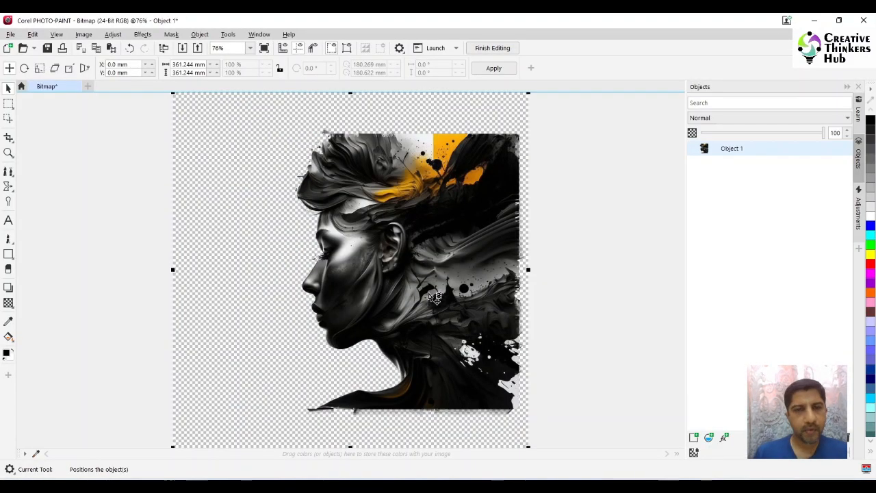
pyautogui.click(491, 48)
pyautogui.press('Return')
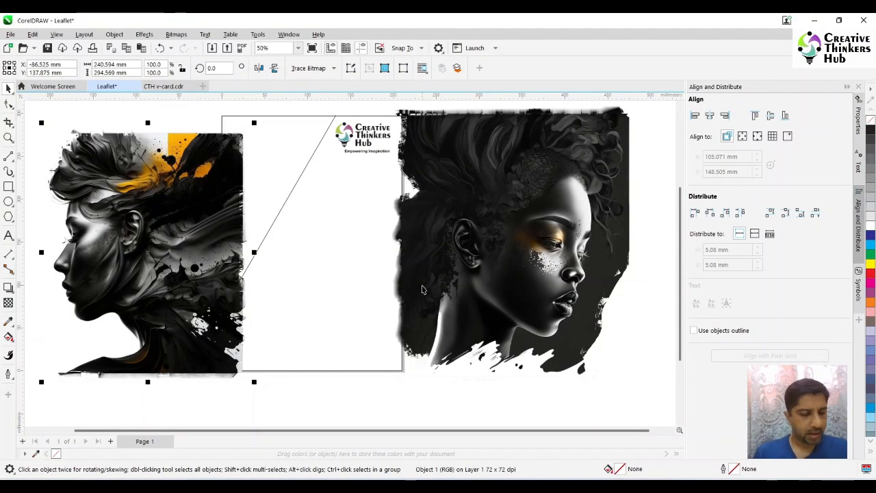
# Step: Mirror the orange-accented portrait horizontally and move it off the page to its left
pyautogui.scroll(1, 422, 289)
pyautogui.click(185, 246)
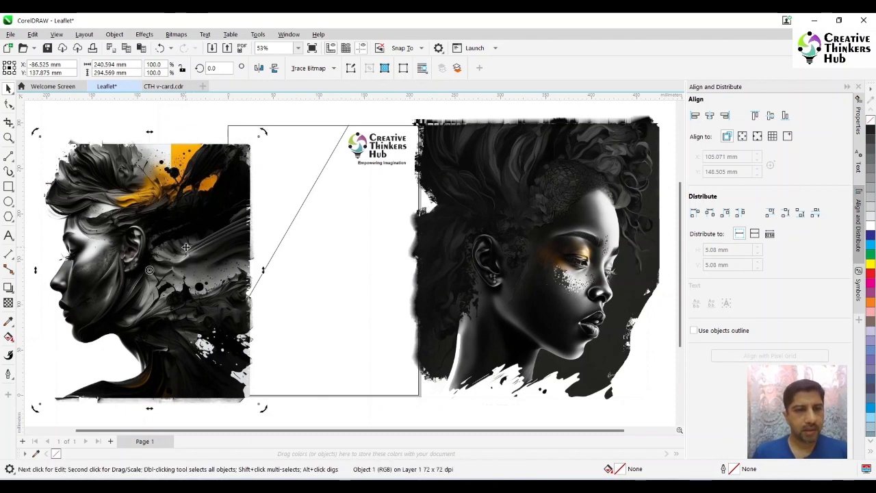
pyautogui.moveTo(186, 246); pyautogui.dragTo(314, 269)
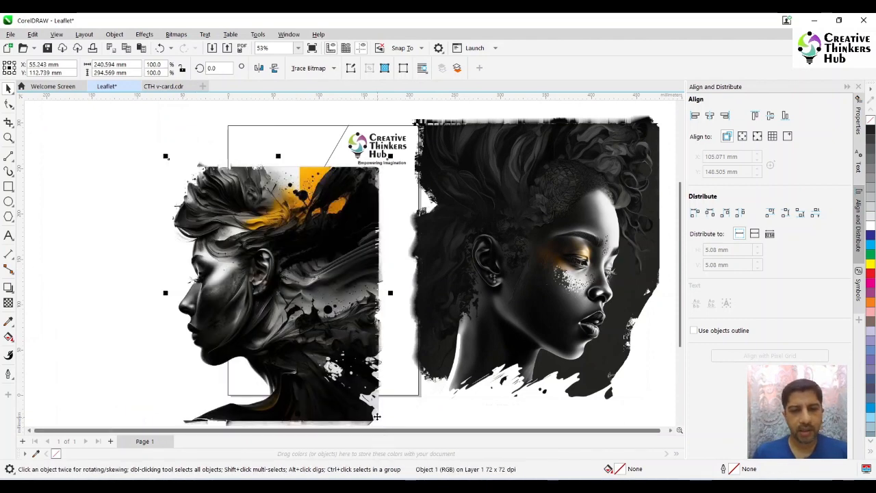
pyautogui.moveTo(390, 156); pyautogui.dragTo(341, 124)
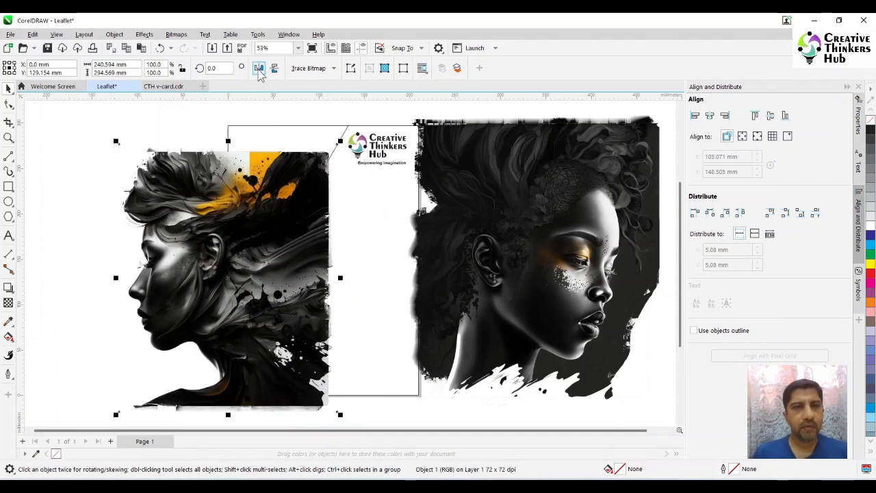
pyautogui.click(259, 67)
pyautogui.moveTo(229, 323); pyautogui.dragTo(255, 302)
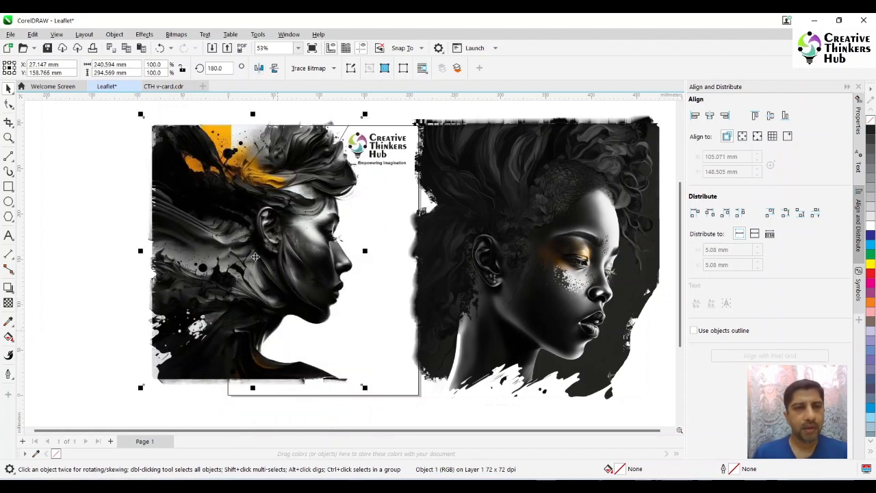
pyautogui.moveTo(242, 224); pyautogui.dragTo(113, 279)
pyautogui.moveTo(171, 246); pyautogui.dragTo(141, 222)
# Step: Draw a closed Bézier triangle, about 132 mm wide and 228 mm high, between the page's top-left corner and the diagonal line
pyautogui.click(8, 156)
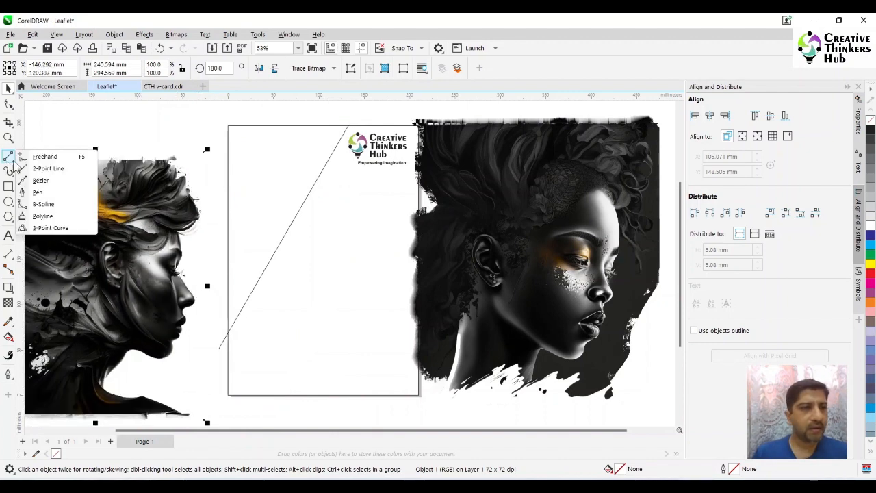
pyautogui.click(40, 181)
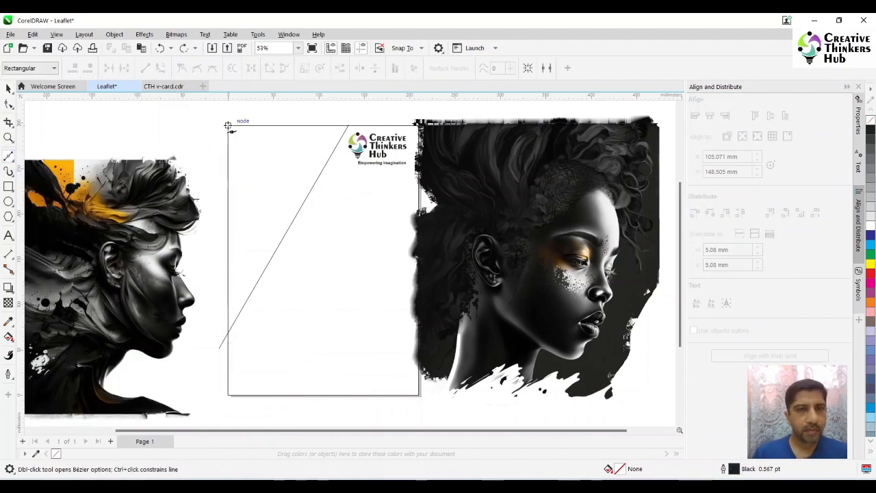
pyautogui.click(228, 125)
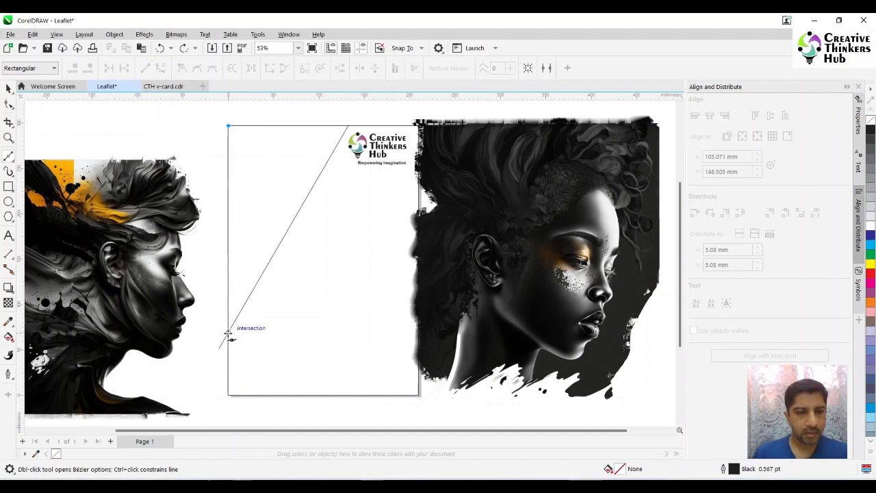
pyautogui.click(228, 336)
pyautogui.click(348, 127)
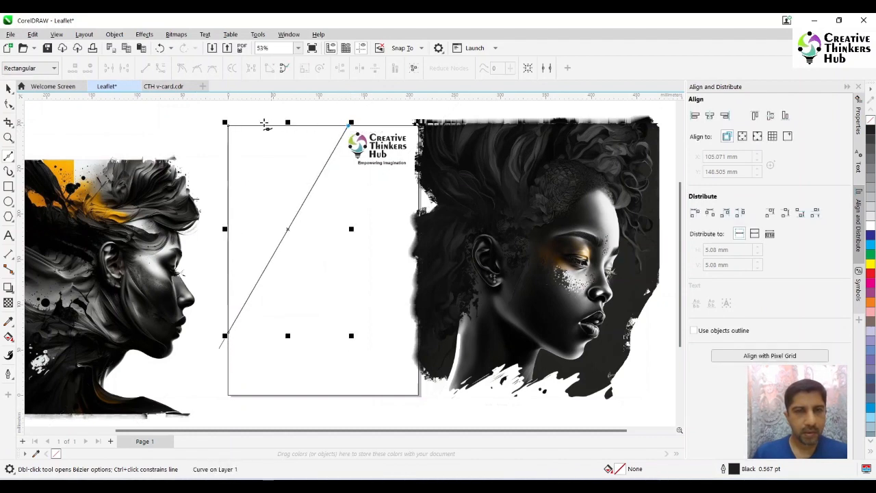
pyautogui.click(227, 123)
pyautogui.click(9, 89)
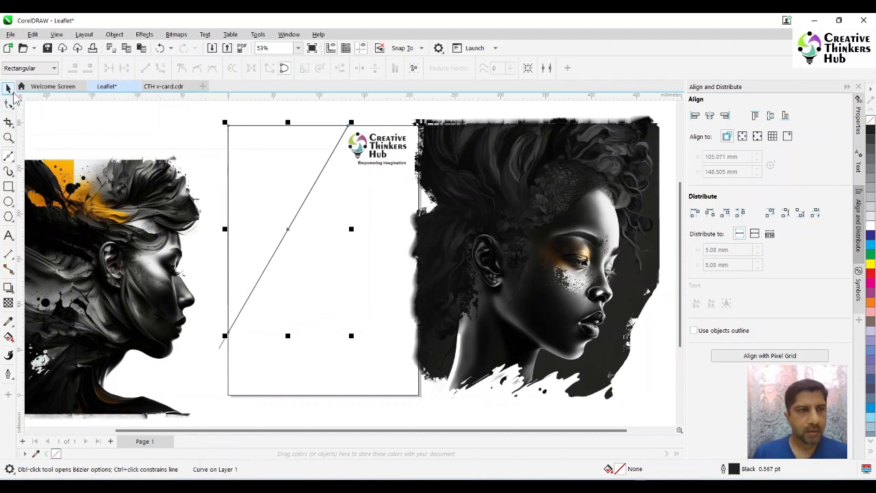
# Step: Move the mirrored portrait partly over the page's left edge and PowerClip it inside the triangle
pyautogui.click(87, 207)
pyautogui.moveTo(88, 208); pyautogui.dragTo(158, 195)
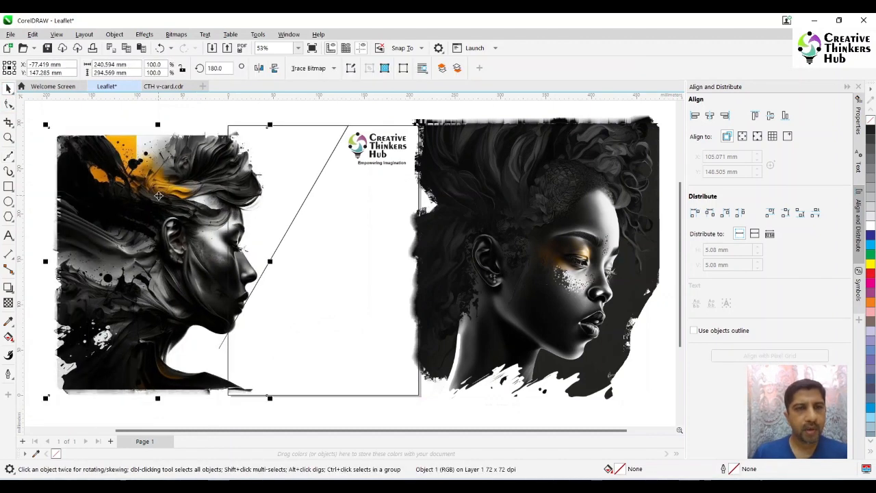
pyautogui.click(115, 36)
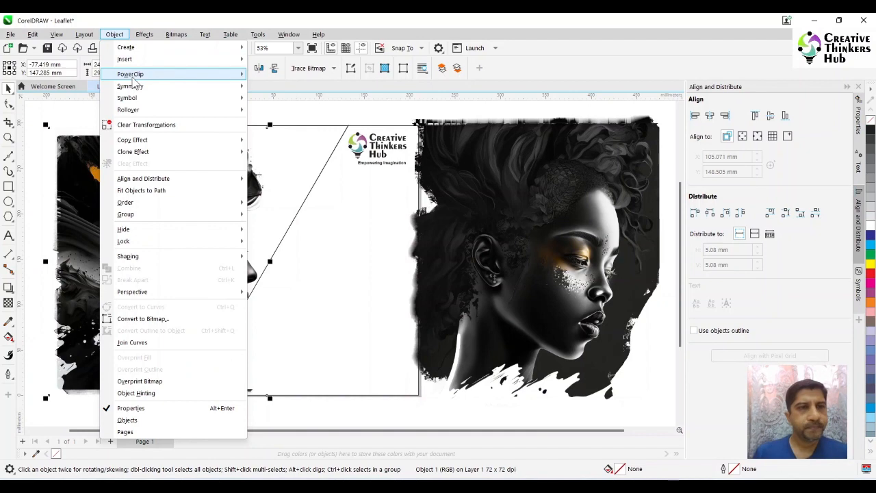
pyautogui.moveTo(139, 74)
pyautogui.click(290, 72)
pyautogui.click(282, 187)
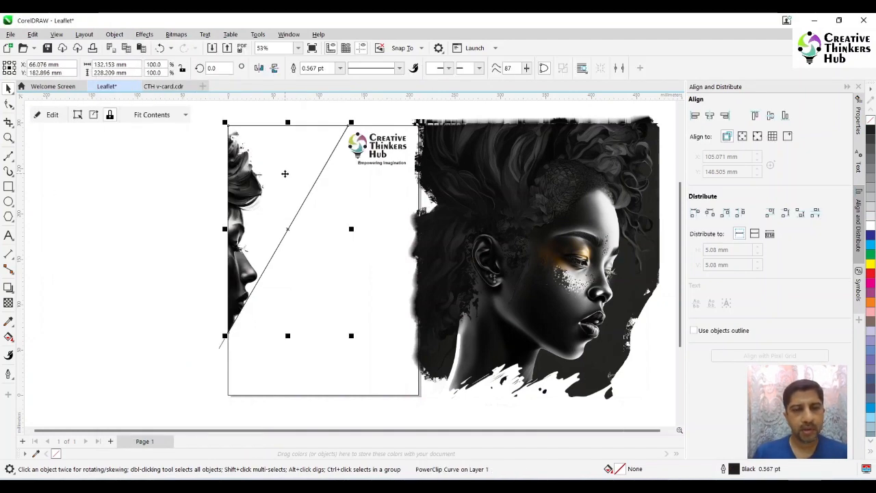
# Step: Edit the PowerClip contents, scaling the portrait to about 79.7% and moving it so the face sits within the triangle
pyautogui.doubleClick(284, 173)
pyautogui.moveTo(115, 335); pyautogui.dragTo(100, 338)
pyautogui.moveTo(154, 270); pyautogui.dragTo(200, 265)
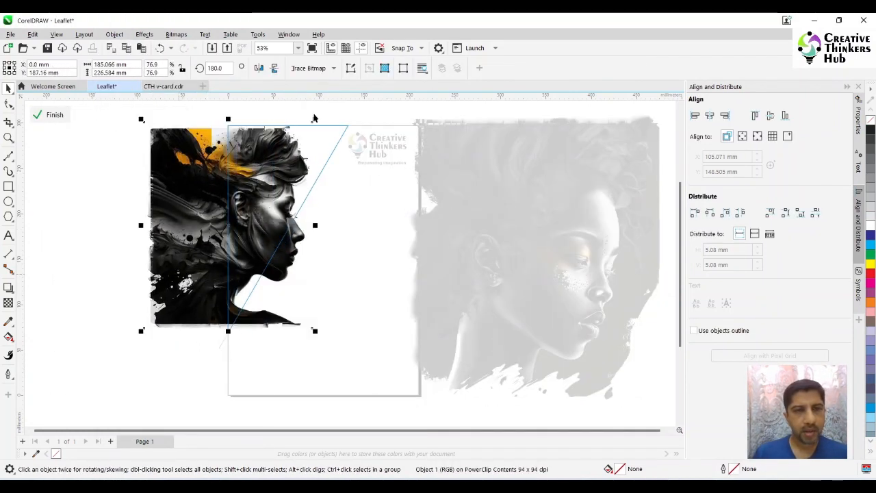
pyautogui.moveTo(315, 119); pyautogui.dragTo(329, 111)
pyautogui.moveTo(264, 200); pyautogui.dragTo(268, 196)
# Step: Rotate the clipped portrait clockwise so the face tilts downward along the diagonal, and reposition it inside the triangle
pyautogui.click(267, 196)
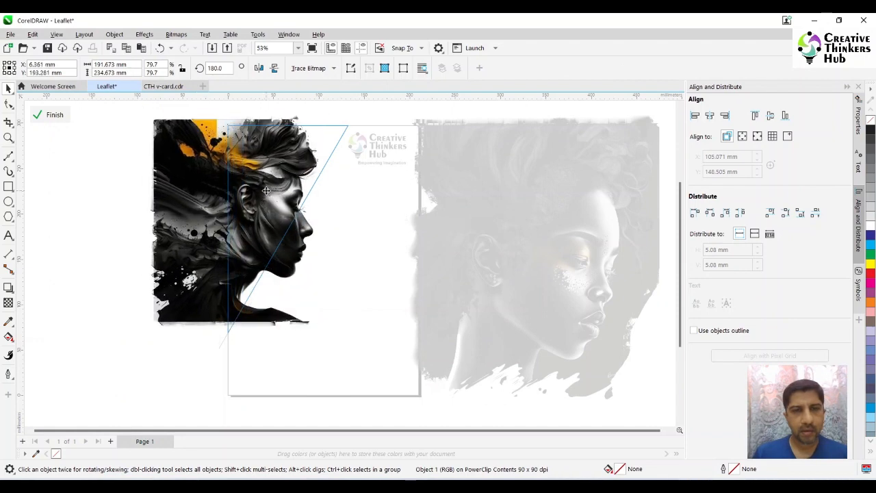
pyautogui.moveTo(323, 328); pyautogui.dragTo(294, 347)
pyautogui.click(257, 233)
pyautogui.moveTo(255, 241); pyautogui.dragTo(259, 227)
pyautogui.click(259, 227)
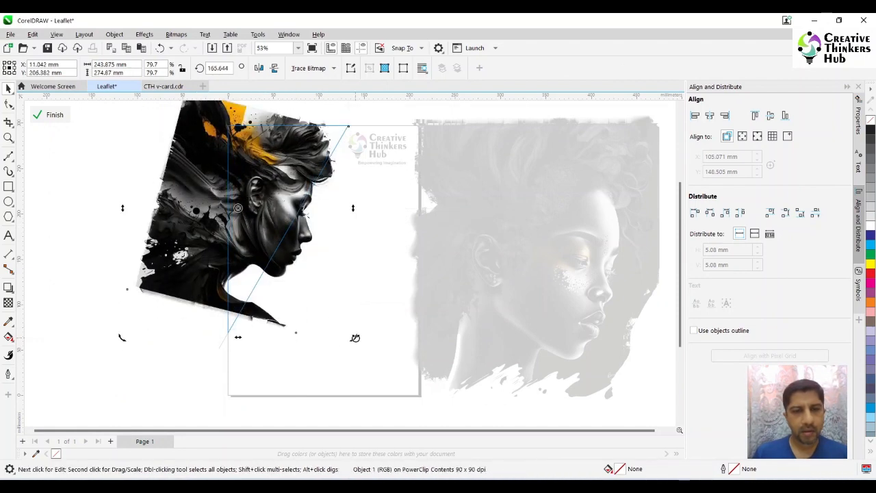
pyautogui.moveTo(355, 337); pyautogui.dragTo(347, 344)
pyautogui.click(274, 237)
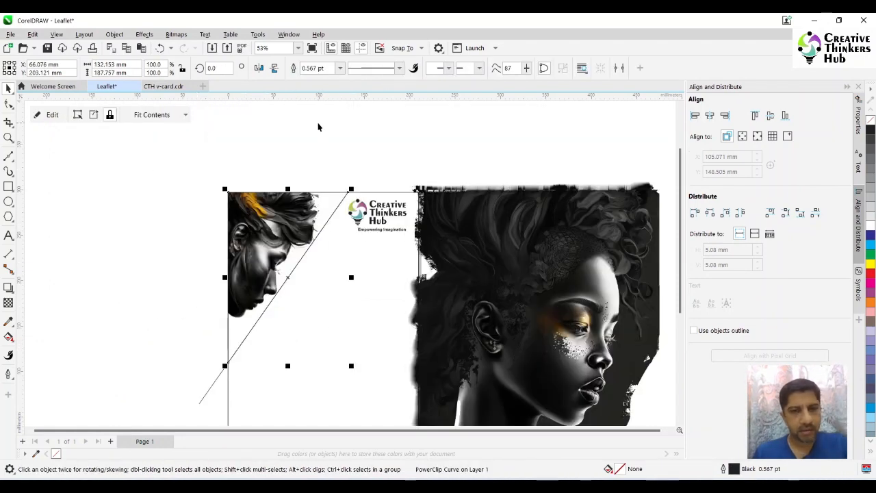
# Step: Delete the separate long diagonal line that extends past the page's left edge and select the triangular portrait frame
pyautogui.press('F4')
pyautogui.click(138, 310)
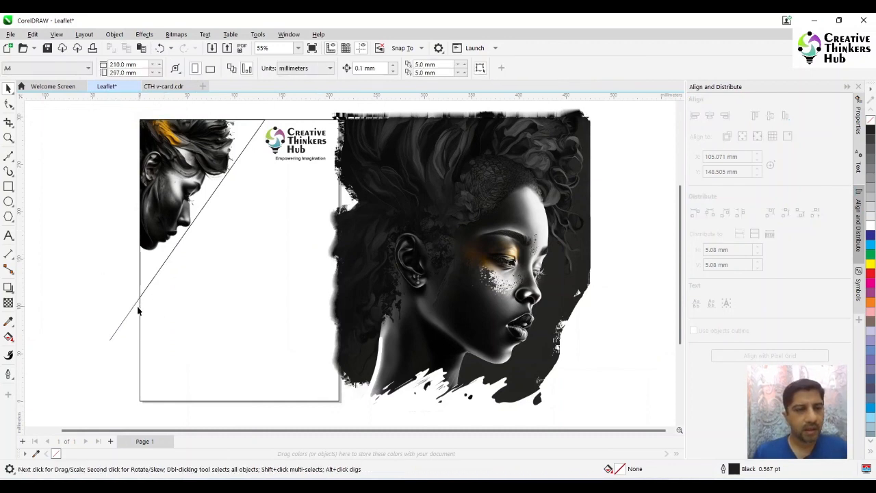
pyautogui.click(128, 313)
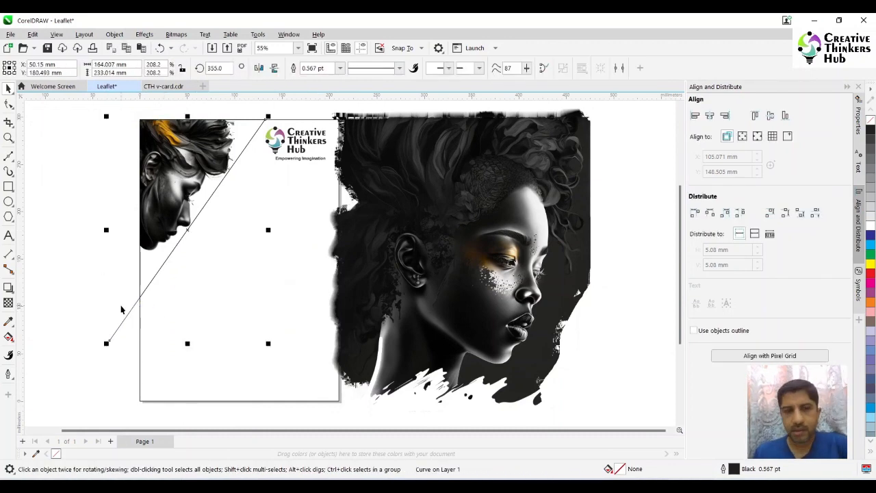
pyautogui.press('Delete')
pyautogui.click(242, 136)
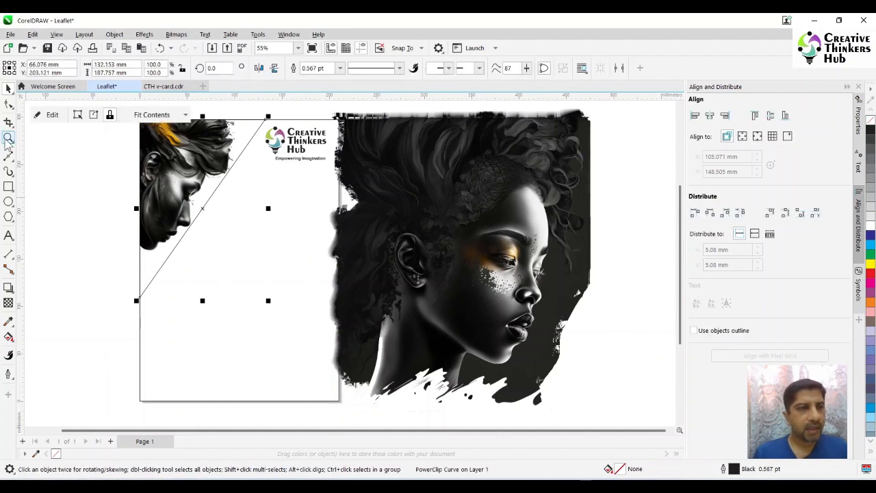
# Step: Draw a tall narrow rectangle about 22 by 218 mm and snap its top-left corner to the diagonal's upper end on the page edge
pyautogui.press('F6')
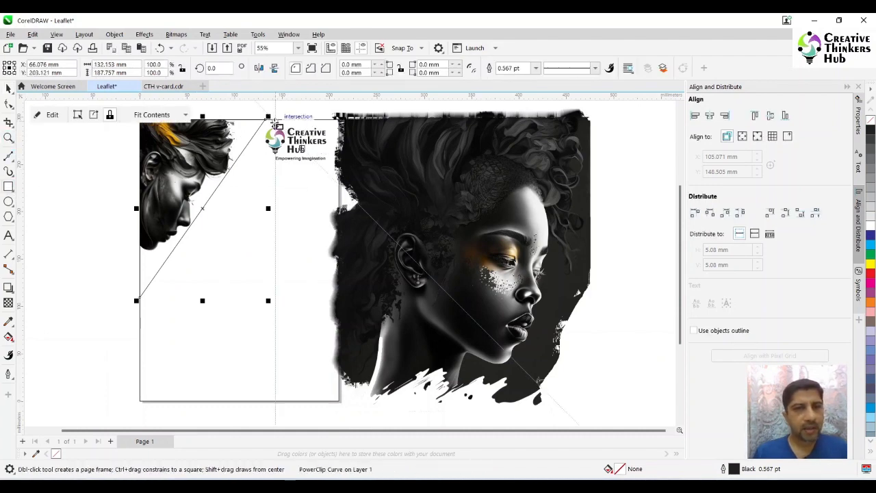
pyautogui.moveTo(242, 194); pyautogui.dragTo(262, 402)
pyautogui.press('space')
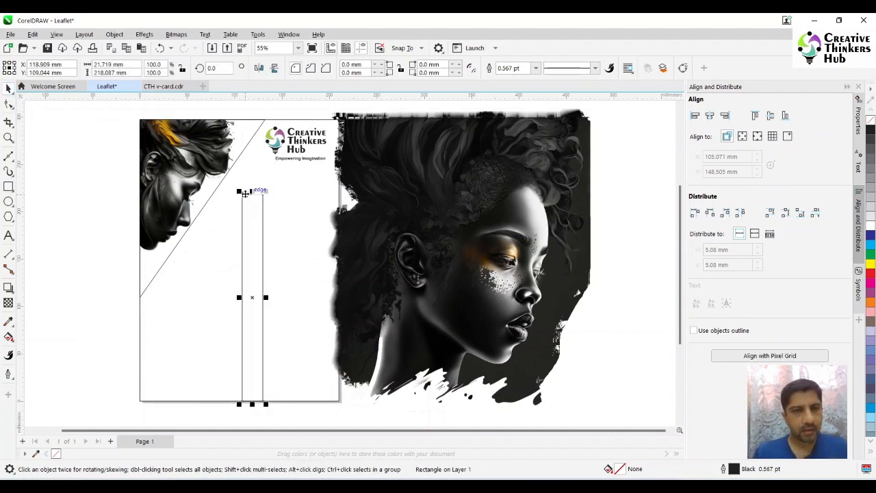
pyautogui.moveTo(241, 194); pyautogui.dragTo(266, 122)
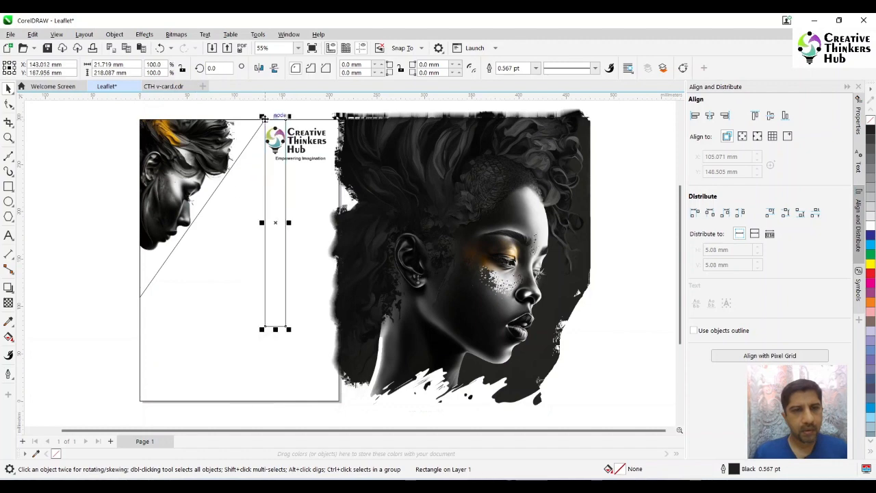
# Step: Stretch the narrow rectangle down to the page's bottom edge, 297 mm tall, and skew it parallel to the portrait frame's diagonal
pyautogui.click(273, 204)
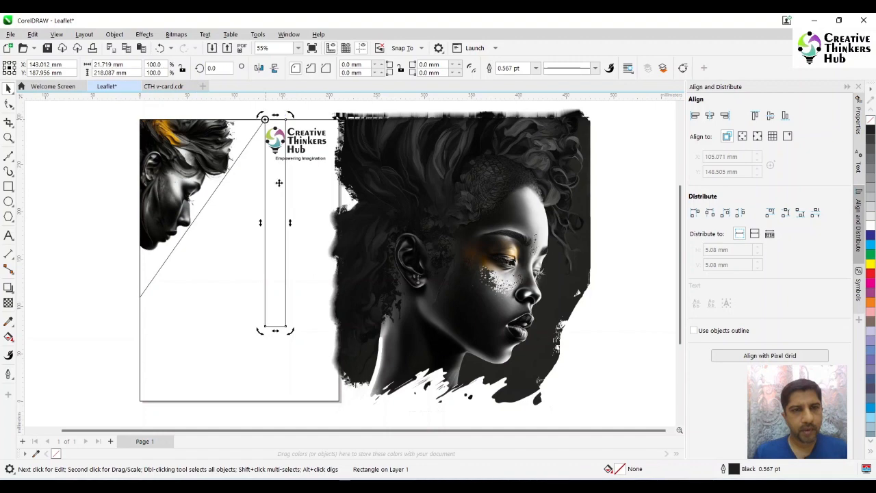
pyautogui.click(274, 319)
pyautogui.moveTo(275, 331); pyautogui.dragTo(275, 403)
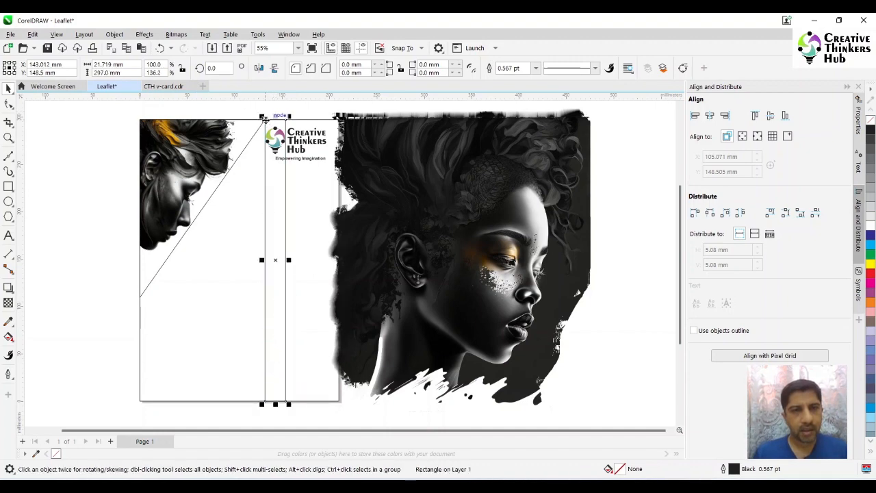
pyautogui.click(262, 118)
pyautogui.moveTo(275, 404); pyautogui.dragTo(73, 357)
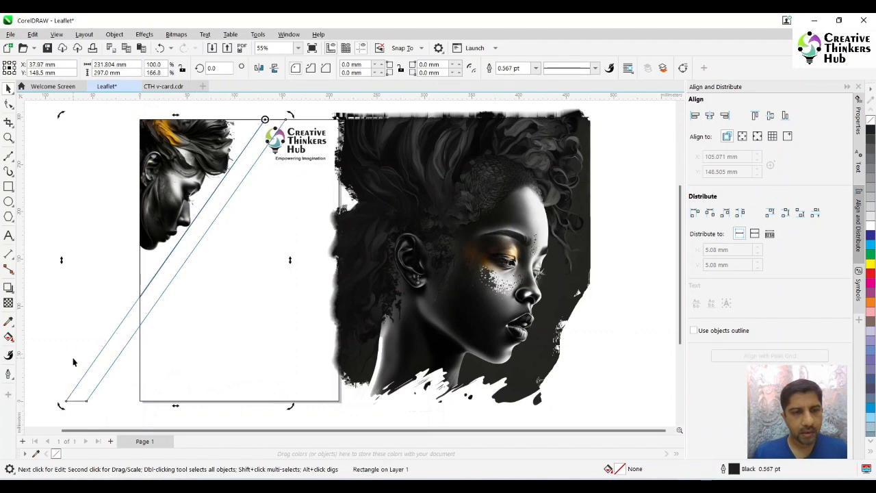
pyautogui.click(114, 359)
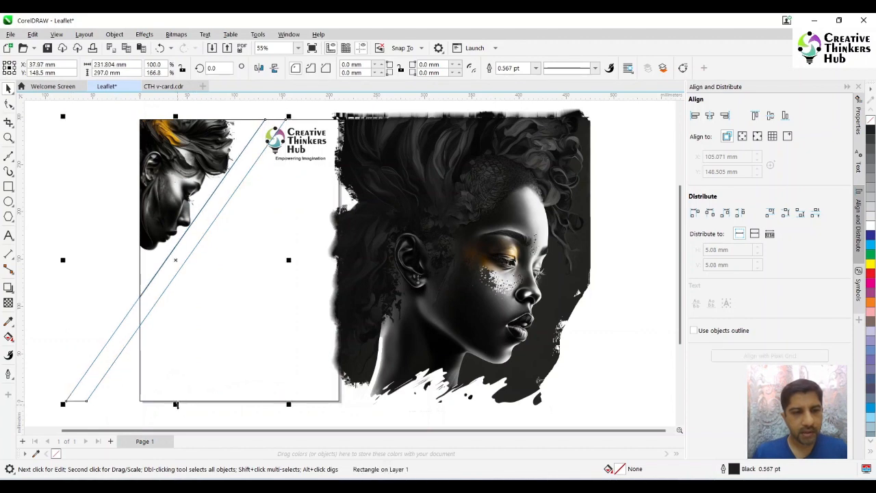
# Step: Resize and skew the slanted band to about 254 mm tall along the diagonal, with its lower end extending past the page's left edge
pyautogui.moveTo(176, 405); pyautogui.dragTo(251, 328)
pyautogui.click(133, 246)
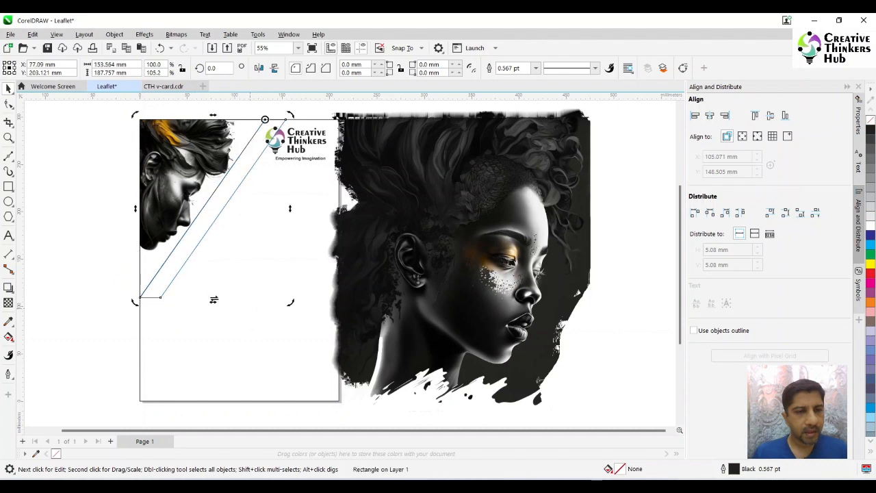
pyautogui.click(184, 253)
pyautogui.moveTo(213, 301); pyautogui.dragTo(168, 362)
pyautogui.click(190, 299)
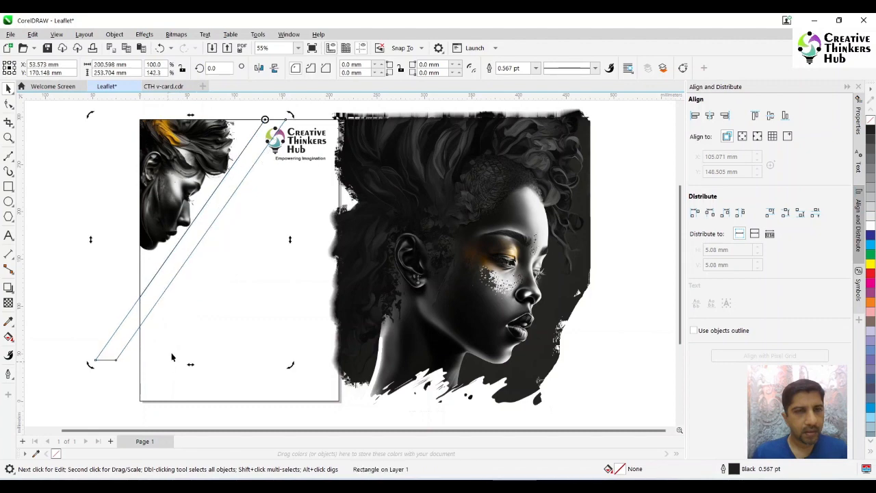
# Step: Move the slanted band up along the diagonal so its upper end extends past the page's top edge, and deselect it
pyautogui.click(178, 262)
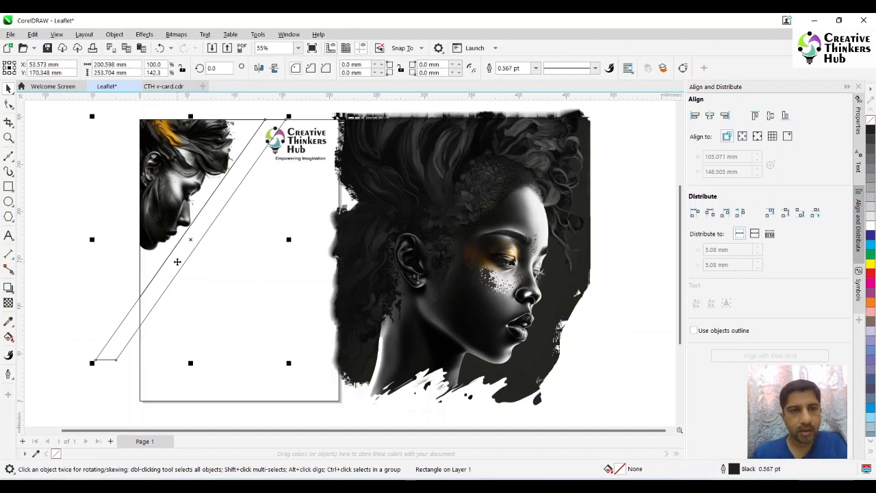
pyautogui.press('Up')
pyautogui.press('Up')
pyautogui.press('Up')
pyautogui.press('Up')
pyautogui.press('Up')
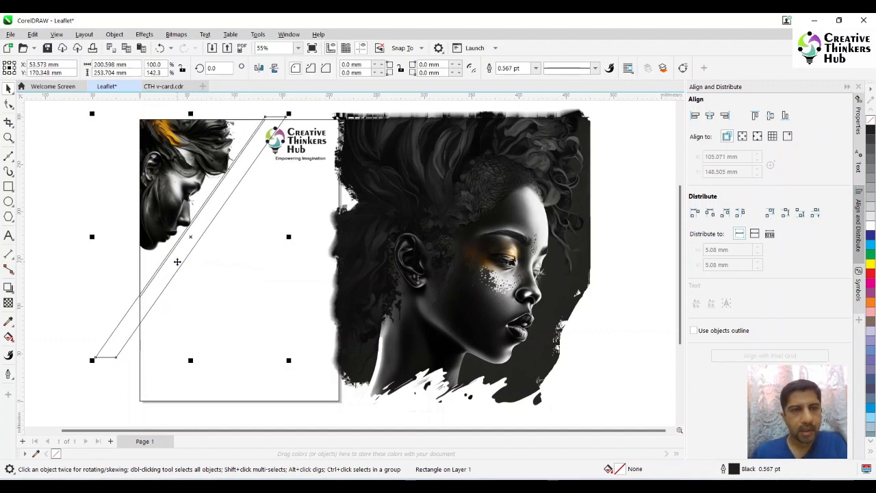
pyautogui.moveTo(177, 262); pyautogui.dragTo(185, 256)
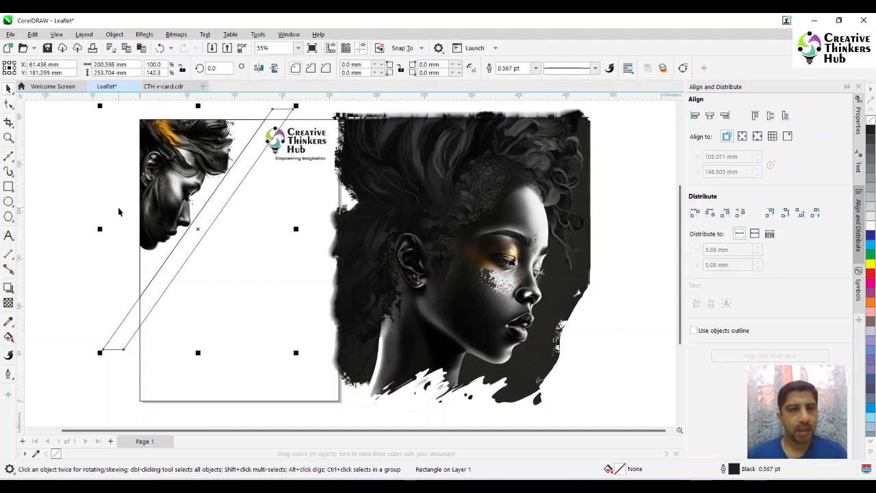
pyautogui.click(37, 191)
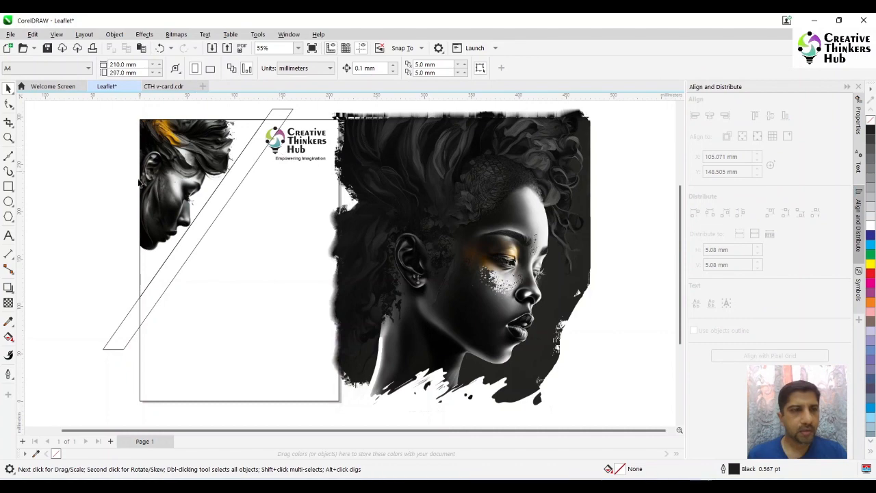
# Step: Fill the slanted band with the teal sampled from the logo and remove its outline
pyautogui.click(8, 325)
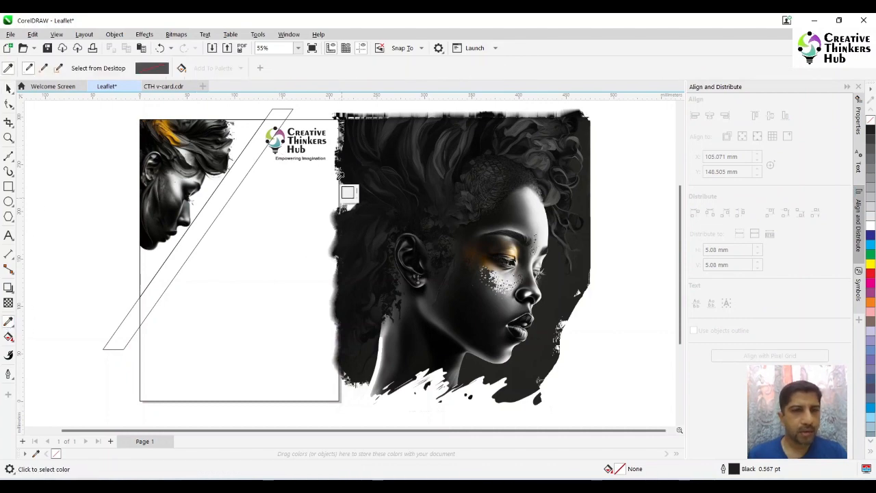
pyautogui.click(277, 142)
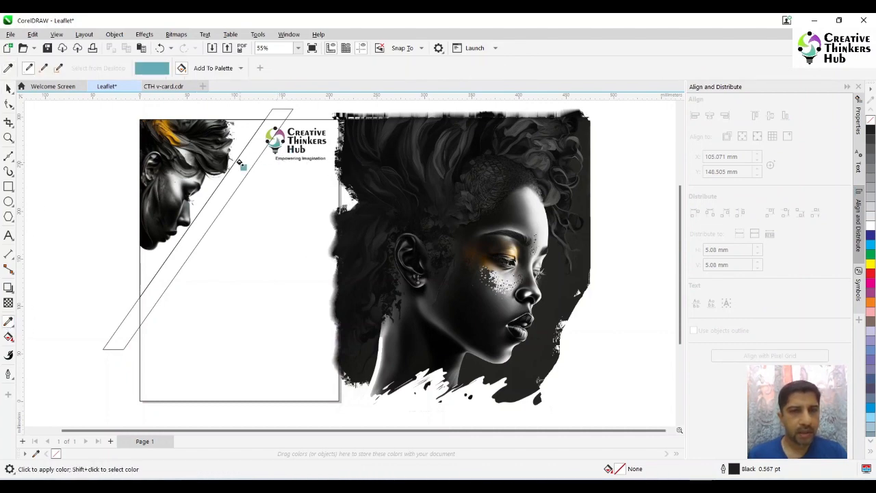
pyautogui.click(240, 162)
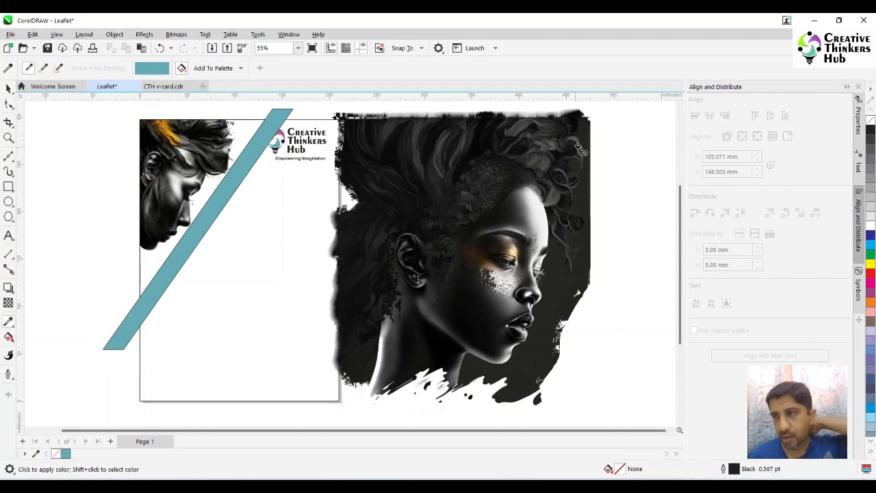
pyautogui.press('space')
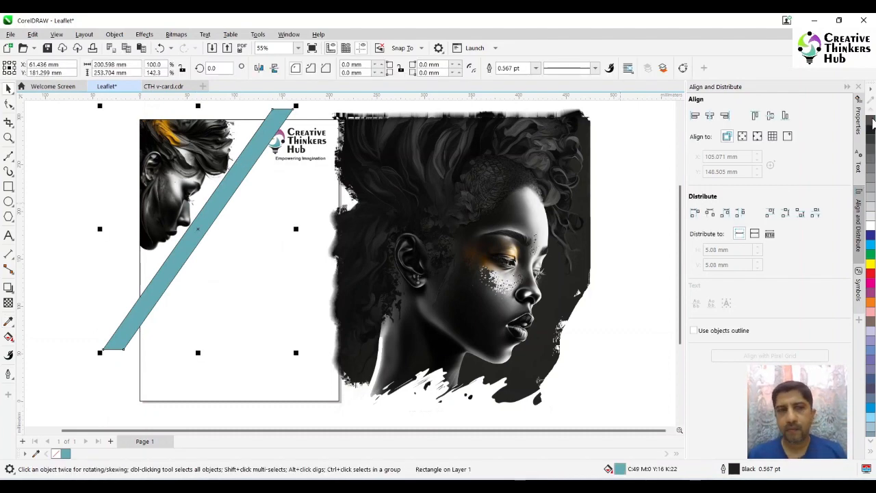
pyautogui.rightClick(871, 120)
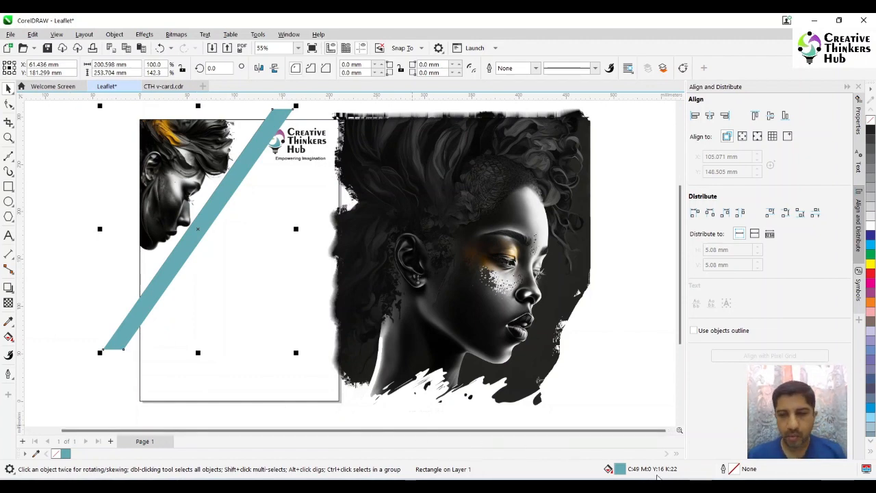
# Step: Change the slanted band's fill from uniform teal to a fountain fill
pyautogui.click(857, 123)
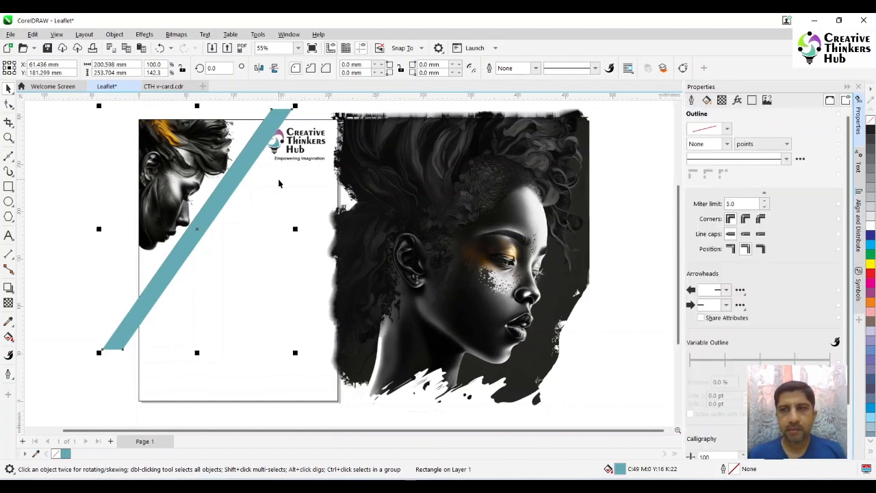
pyautogui.click(722, 100)
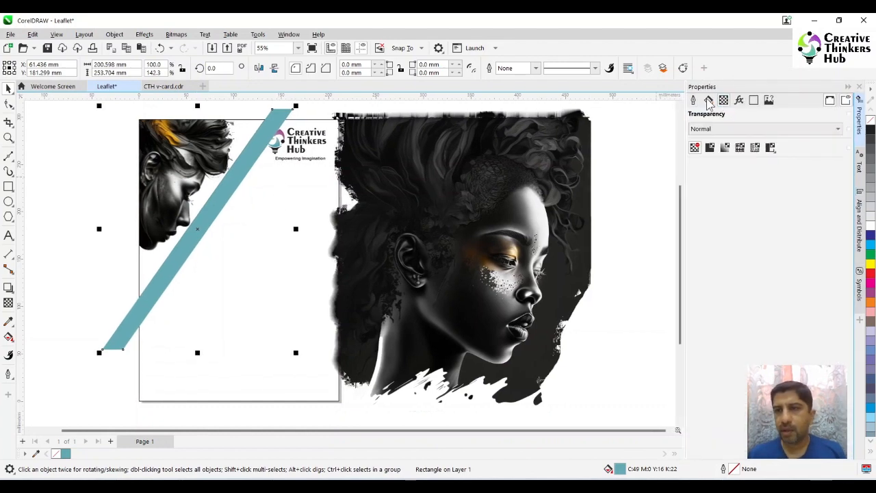
pyautogui.click(709, 100)
pyautogui.click(724, 129)
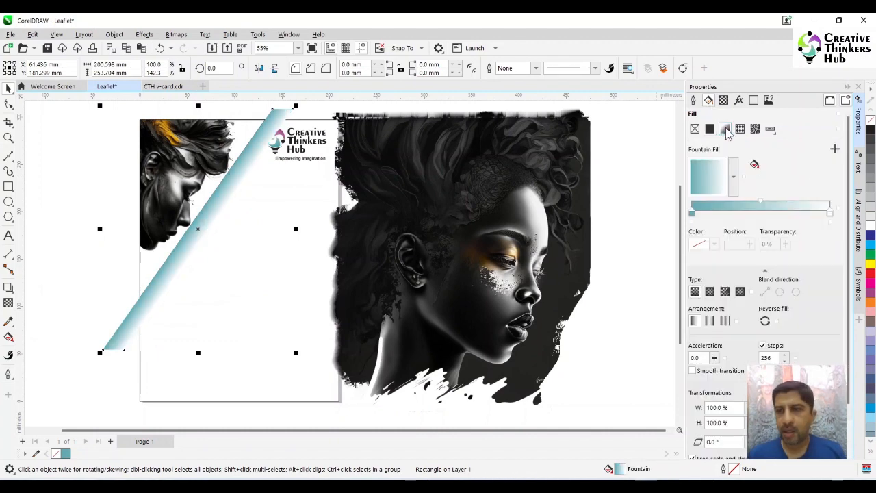
# Step: Set the fountain fill's teal start colour to C50 M0 Y20 K20
pyautogui.click(830, 214)
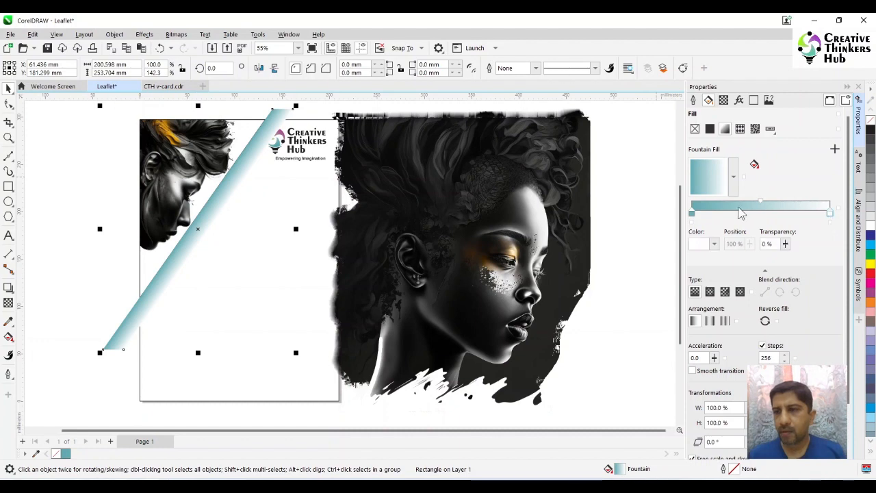
pyautogui.click(691, 214)
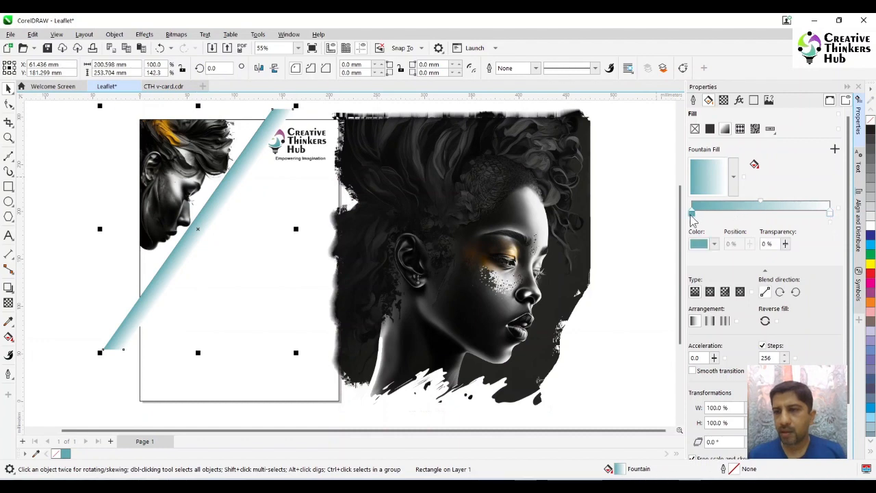
pyautogui.click(713, 245)
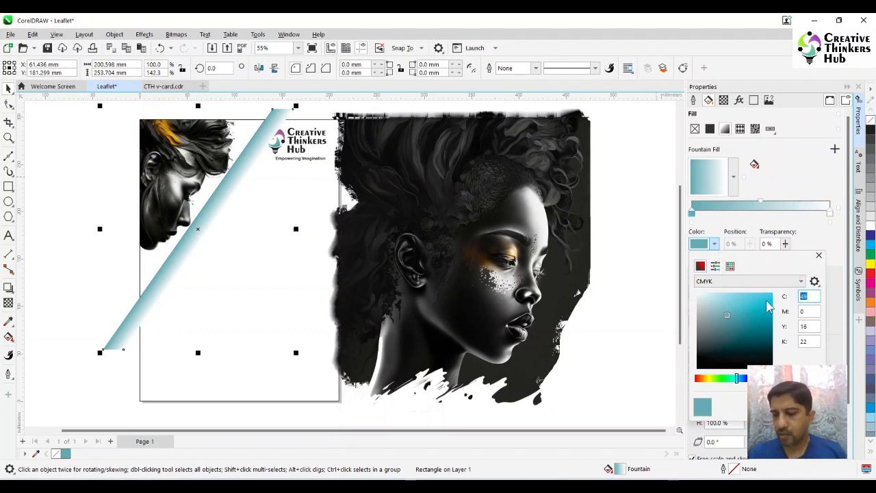
pyautogui.write('50')
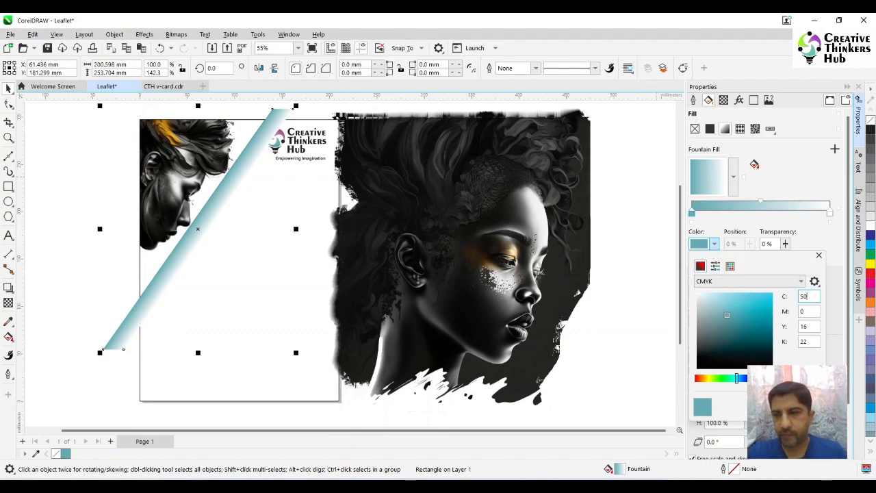
pyautogui.press('Tab')
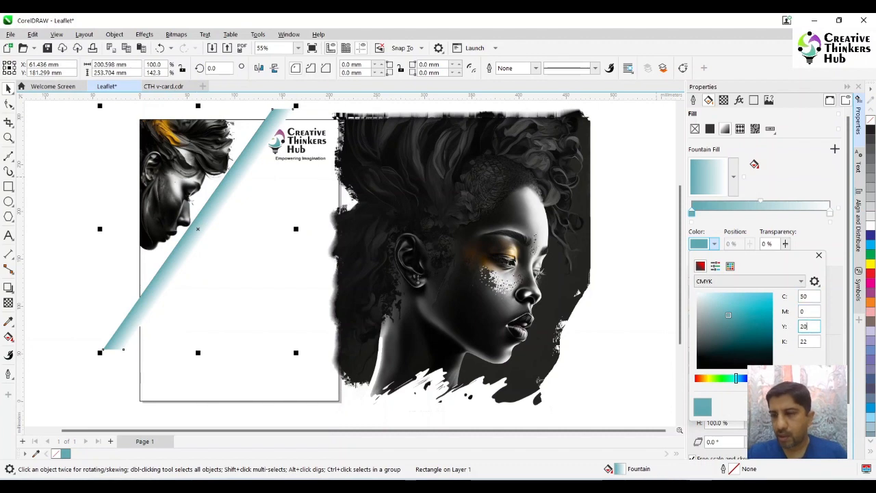
pyautogui.press('Tab')
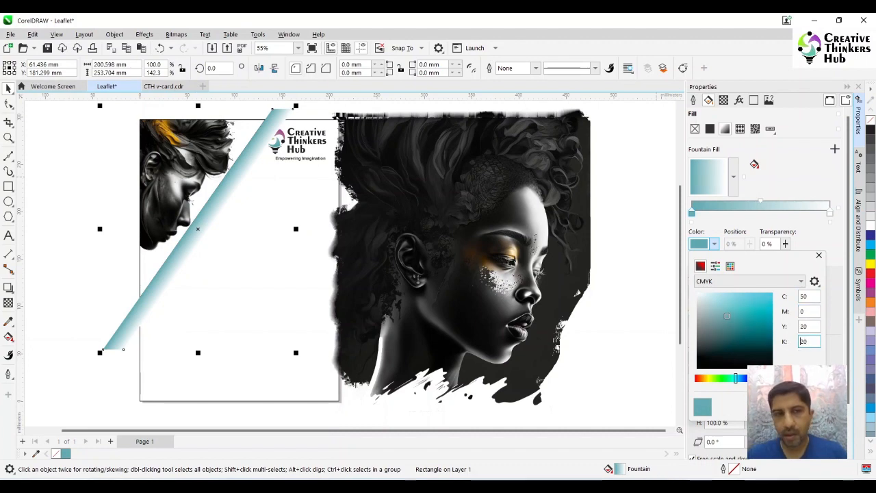
pyautogui.click(819, 254)
# Step: Set the fountain fill's white end colour to C20 M0 Y5 K5
pyautogui.click(830, 213)
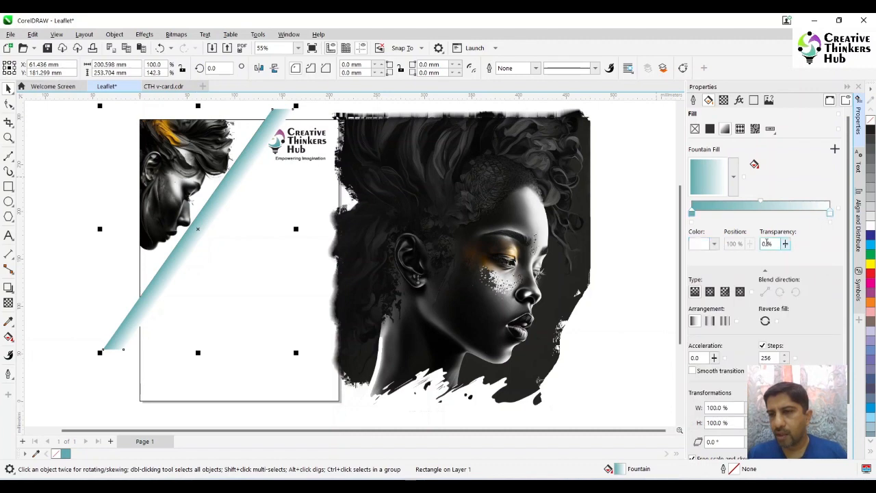
pyautogui.click(715, 244)
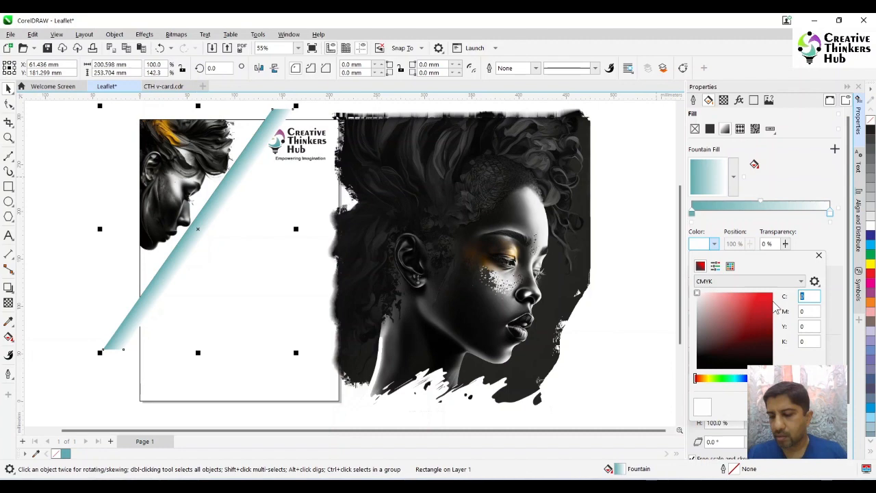
pyautogui.press('Tab')
pyautogui.press('Tab')
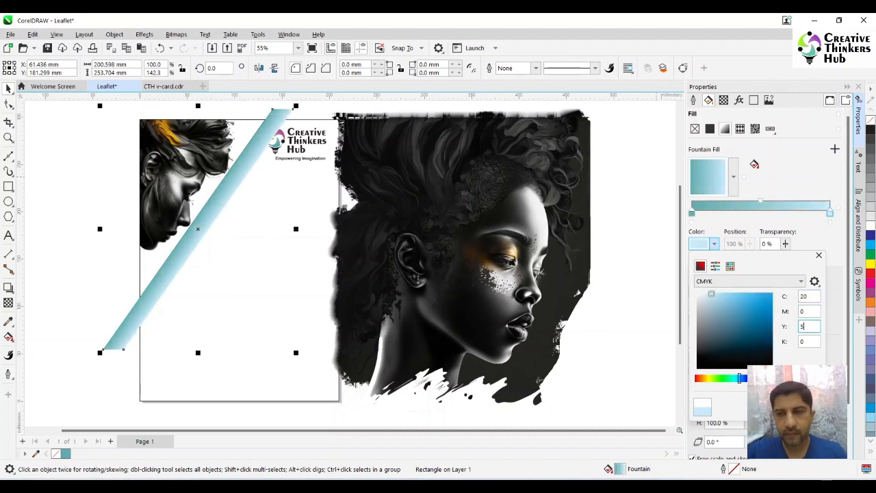
pyautogui.press('Tab')
pyautogui.press('Return')
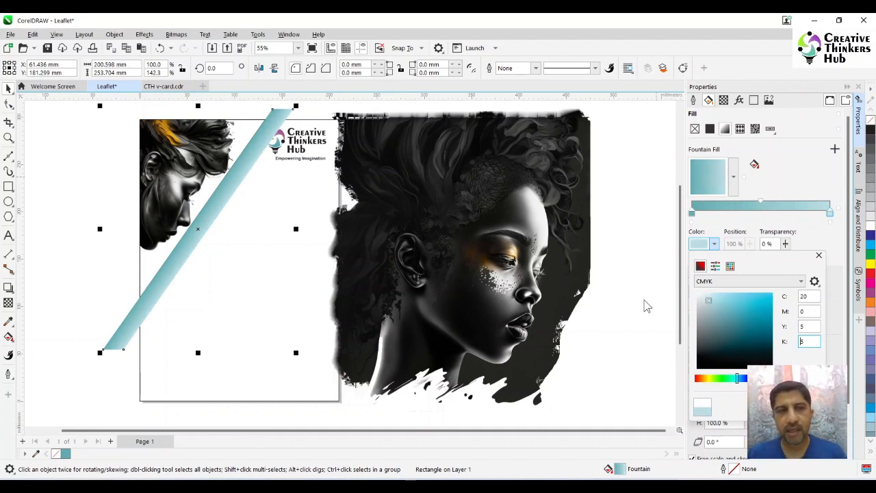
pyautogui.click(818, 254)
# Step: Make the band's fountain fill rectangular with the repeat and mirror arrangement, and select the large portrait beside the page
pyautogui.click(710, 321)
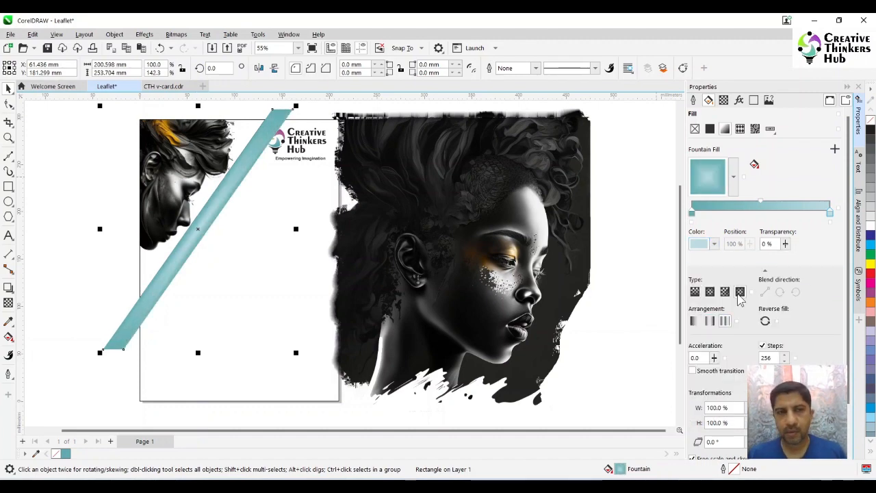
pyautogui.click(712, 322)
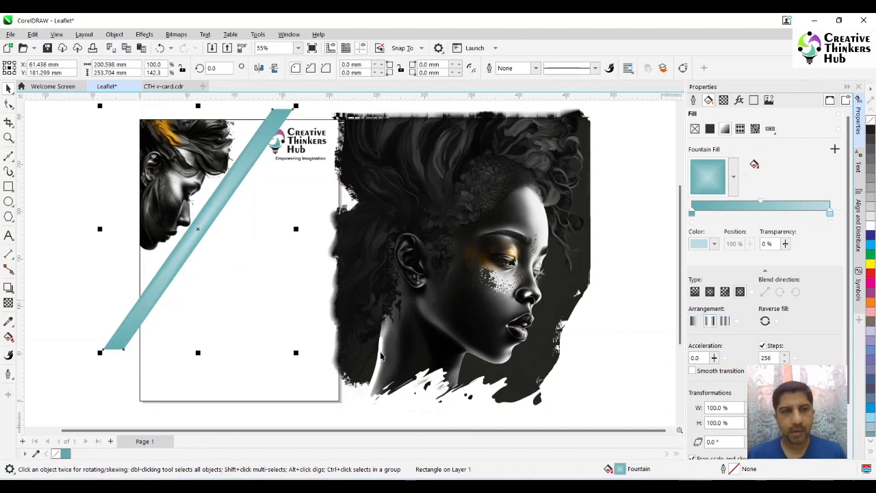
pyautogui.click(80, 273)
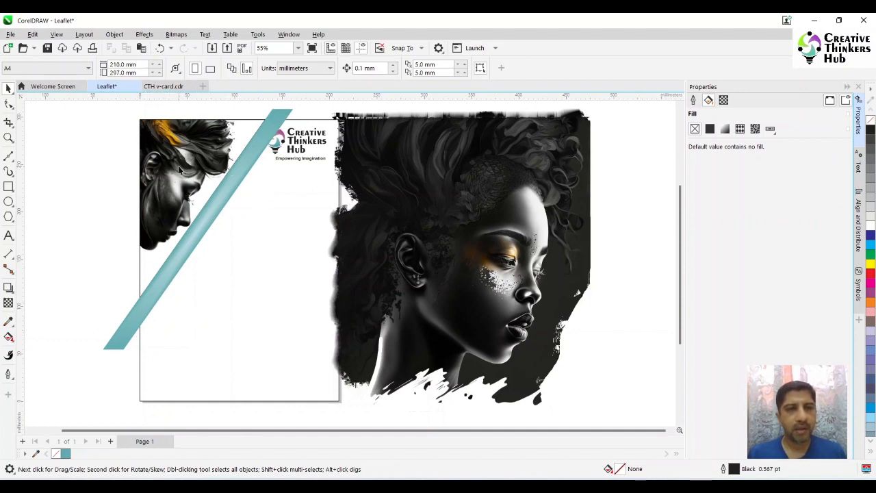
pyautogui.click(459, 262)
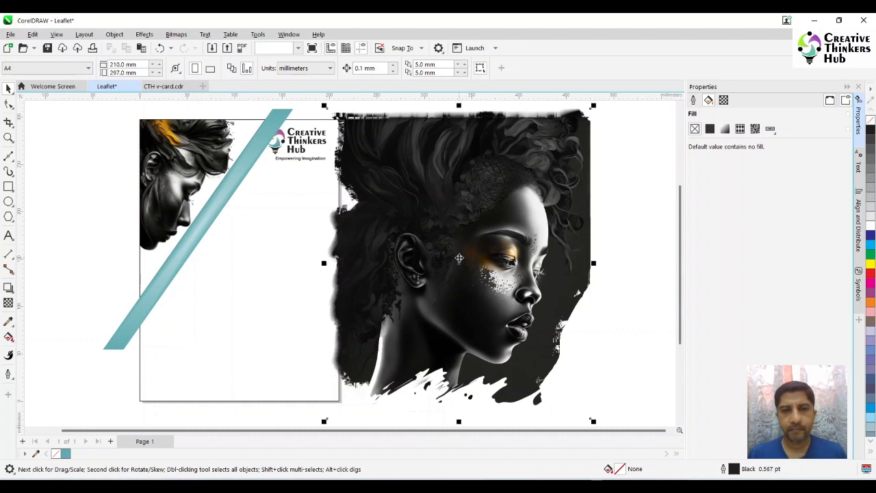
# Step: Scale the large portrait down to about 132 × 155 mm beside the page and mirror it horizontally
pyautogui.moveTo(594, 424); pyautogui.dragTo(455, 258)
pyautogui.moveTo(427, 228); pyautogui.dragTo(604, 289)
pyautogui.click(258, 68)
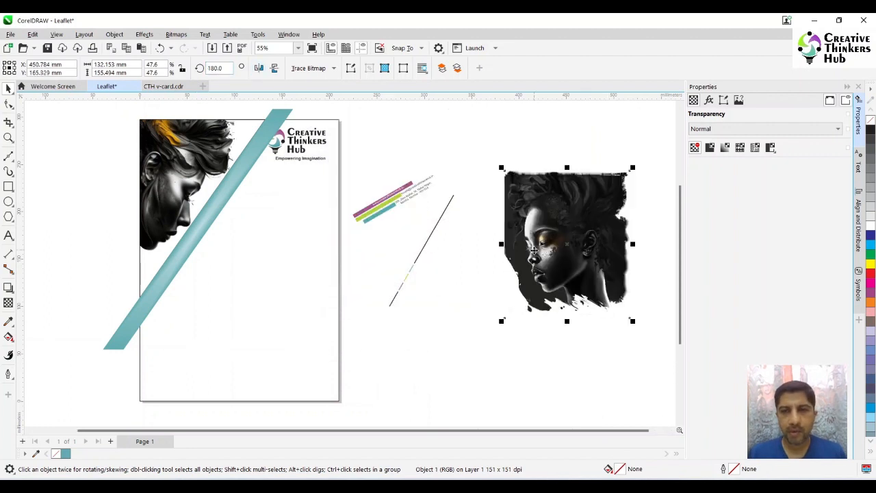
# Step: Place the mirrored portrait over the page's lower-right corner and shrink it to about 81 × 95 mm
pyautogui.moveTo(534, 256); pyautogui.dragTo(329, 337)
pyautogui.moveTo(428, 403); pyautogui.dragTo(375, 370)
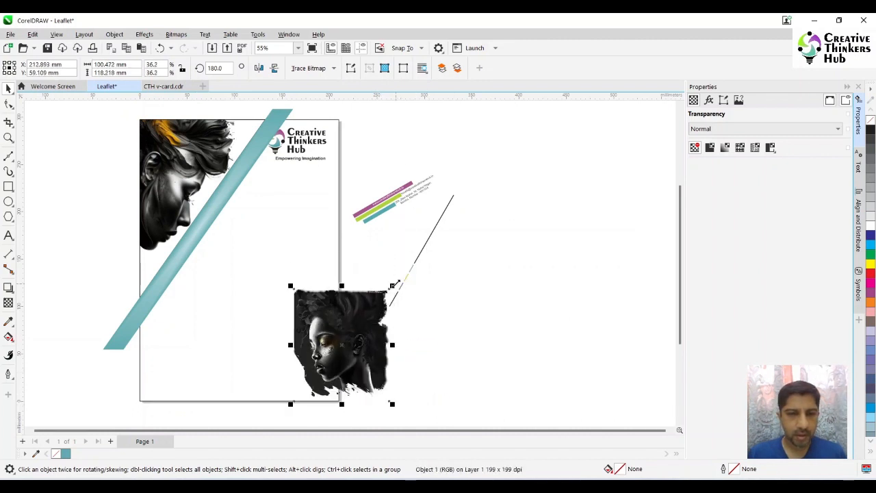
pyautogui.moveTo(393, 285); pyautogui.dragTo(373, 308)
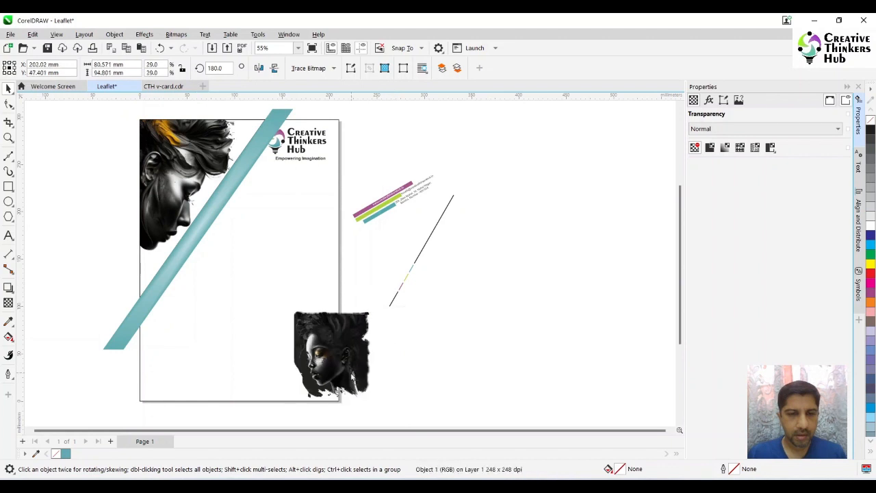
pyautogui.moveTo(351, 377); pyautogui.dragTo(345, 376)
pyautogui.click(453, 382)
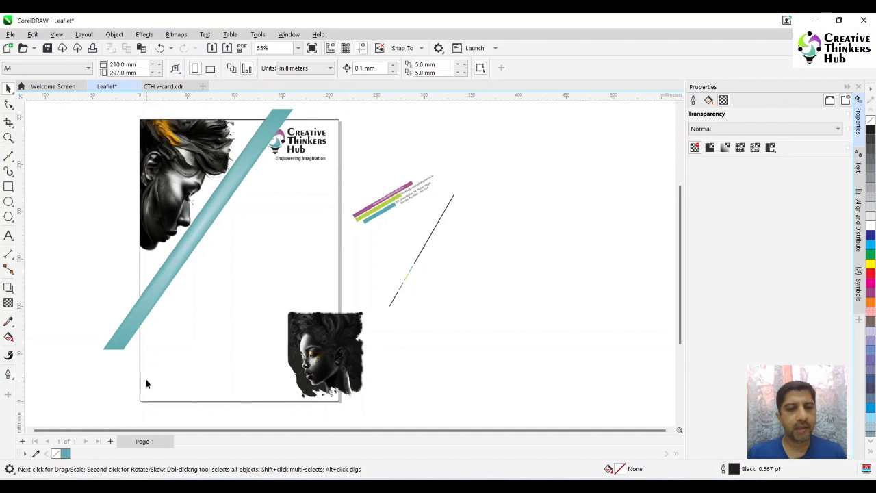
# Step: Apply a vertical fountain transparency to the small portrait so that its top edge fades out
pyautogui.click(347, 349)
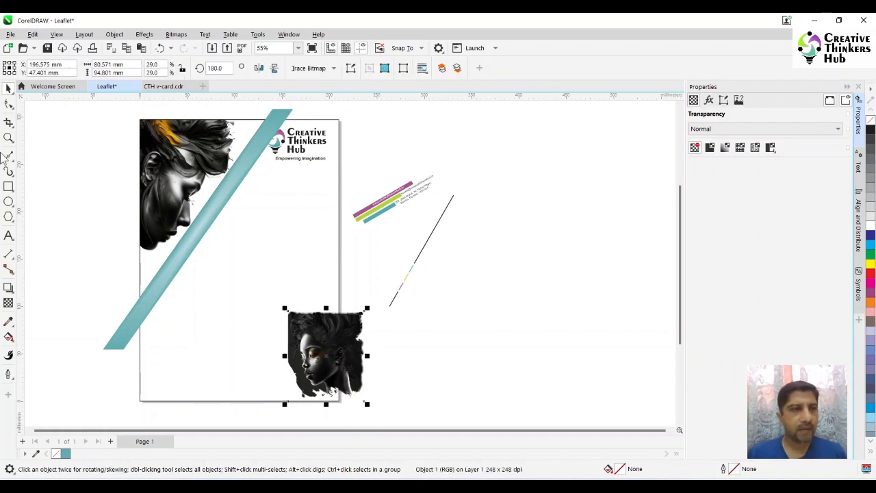
pyautogui.click(9, 301)
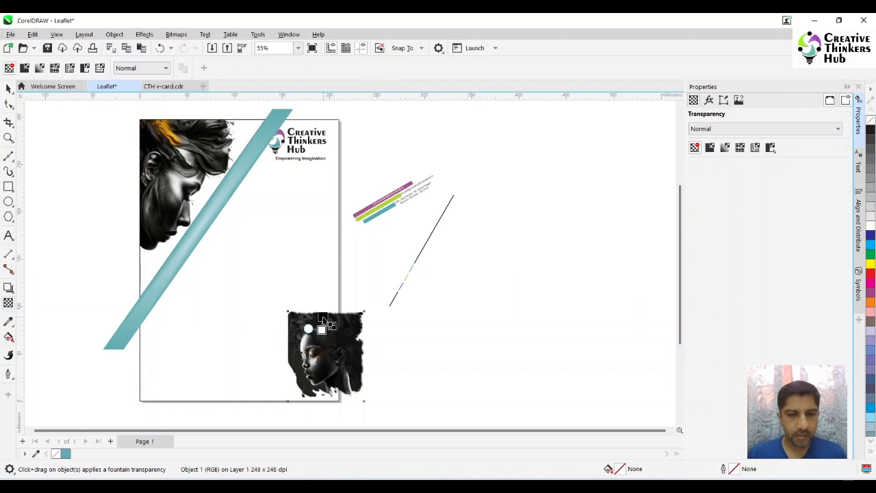
pyautogui.moveTo(322, 320); pyautogui.dragTo(322, 340)
pyautogui.press('Return')
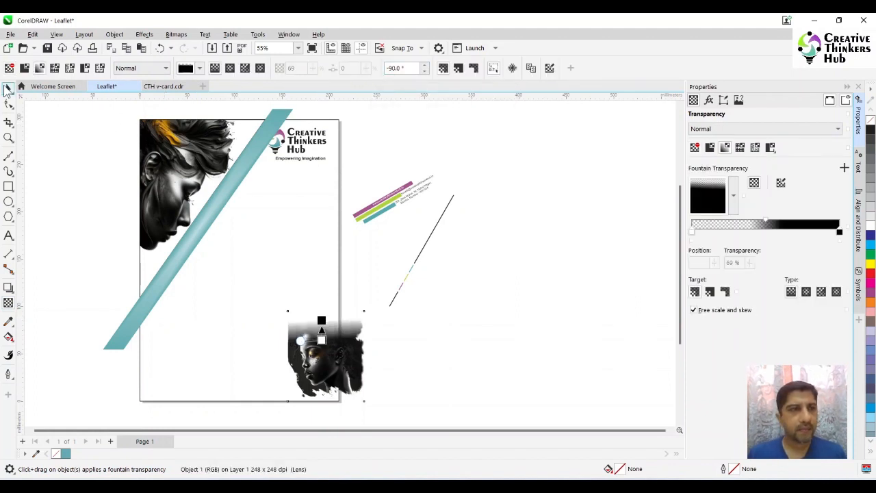
pyautogui.click(8, 88)
pyautogui.click(53, 163)
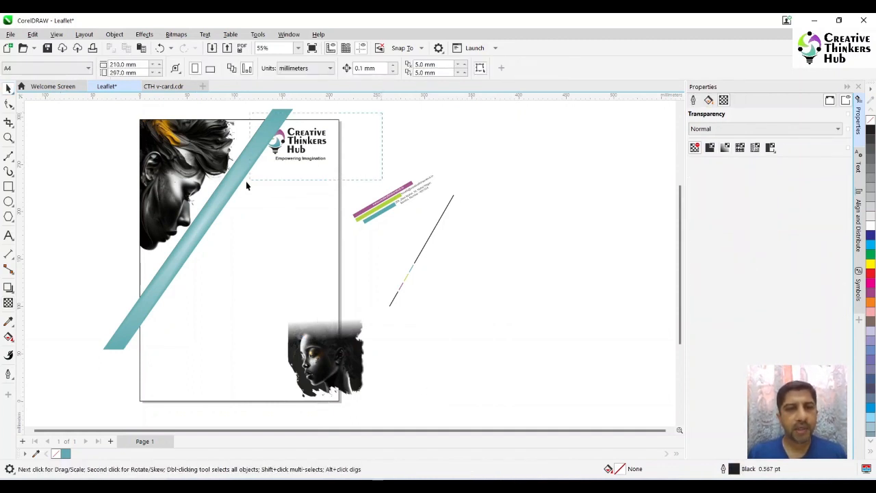
# Step: Move the logo slightly down and to the right on the page, and convert the slanted teal band to curves
pyautogui.moveTo(297, 145); pyautogui.dragTo(304, 156)
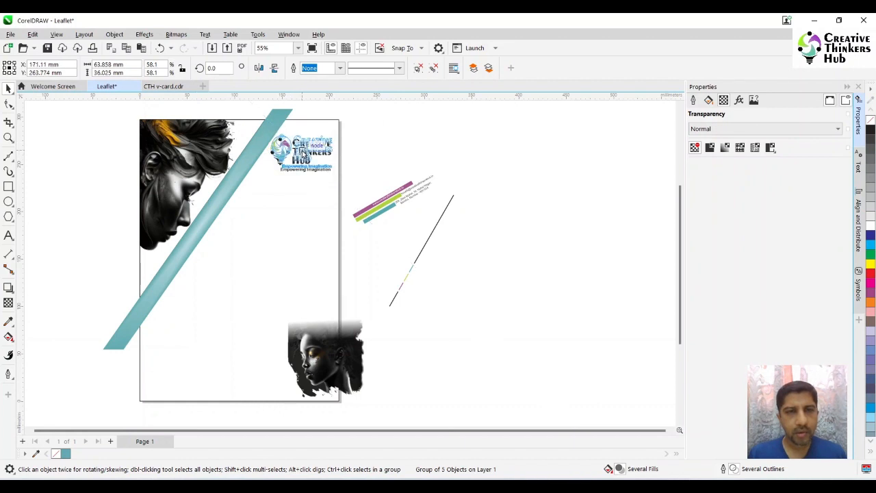
pyautogui.moveTo(302, 153); pyautogui.dragTo(302, 154)
pyautogui.click(235, 169)
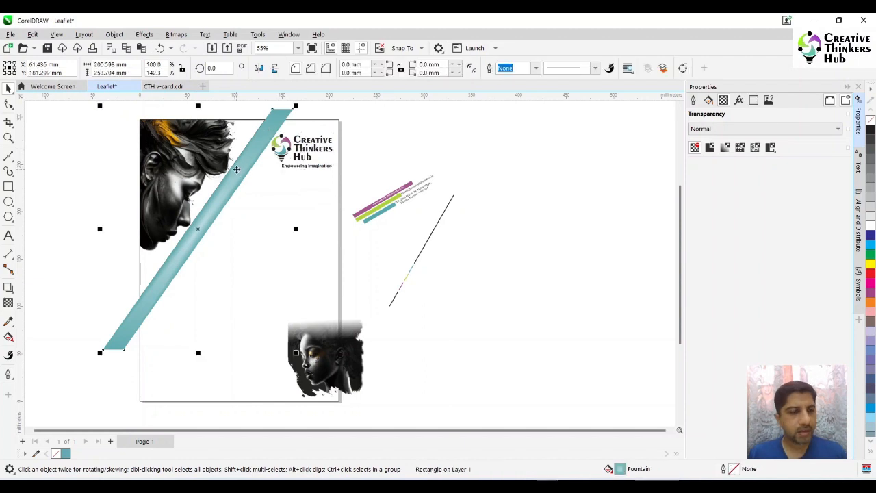
pyautogui.hotkey('ctrl', 'q')
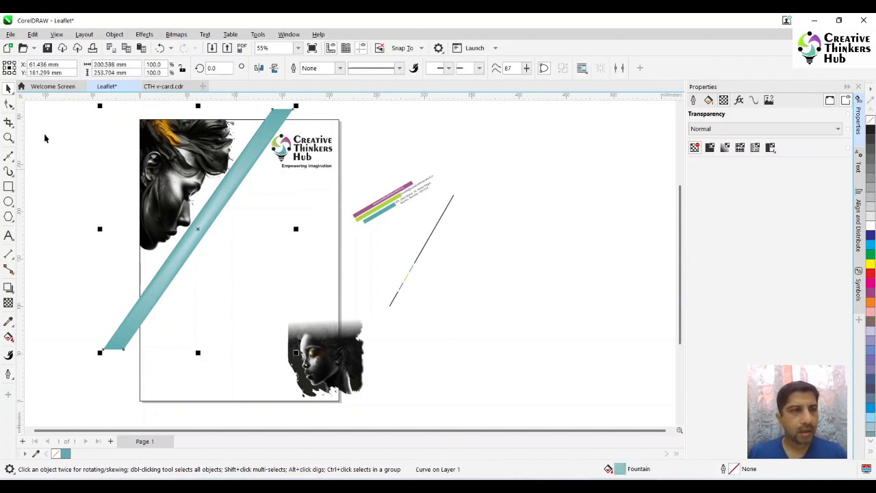
pyautogui.click(9, 104)
pyautogui.moveTo(306, 109); pyautogui.dragTo(293, 139)
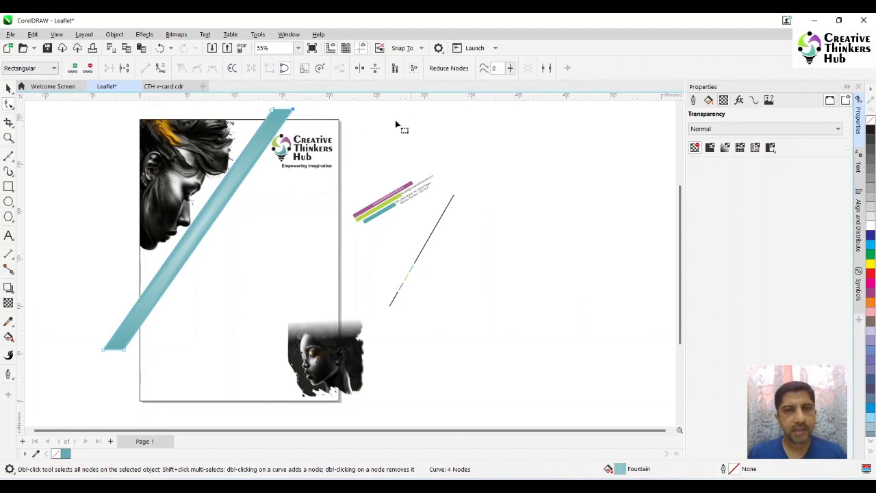
pyautogui.click(9, 89)
# Step: Set the nudge distance to 1 mm and narrow the slanted band by moving its two right-hand nodes 3 mm left
pyautogui.click(59, 133)
pyautogui.click(381, 70)
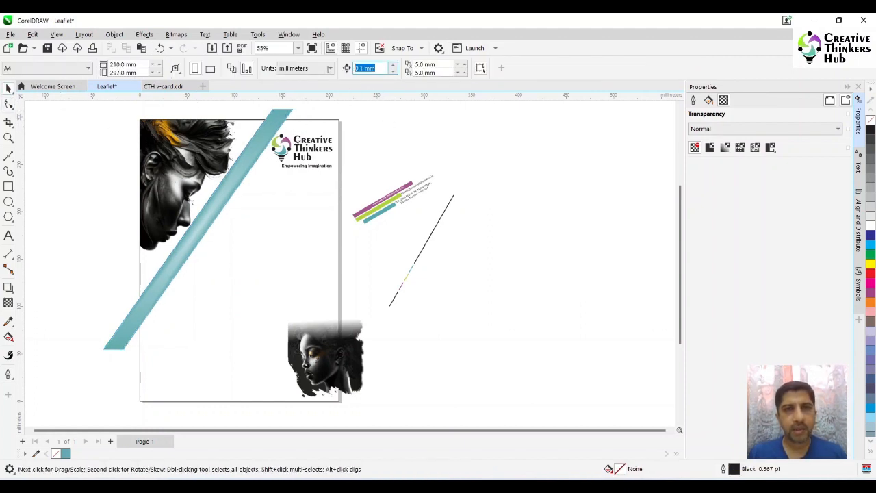
pyautogui.write('1')
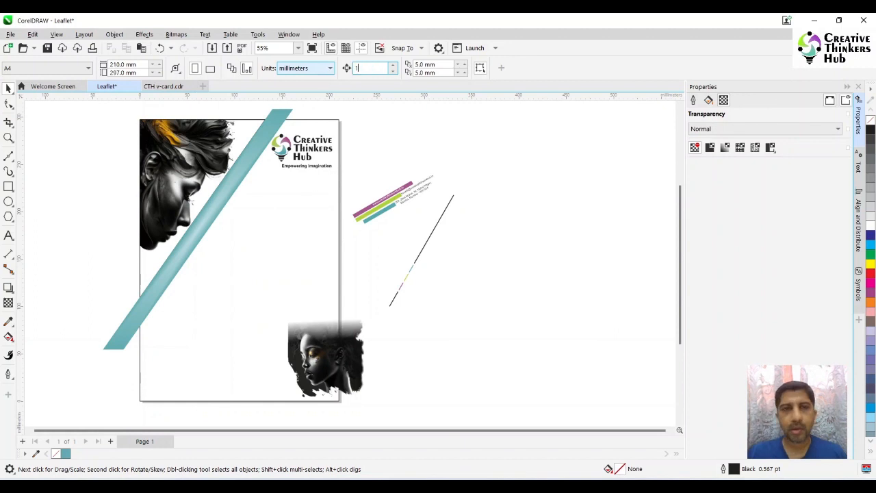
pyautogui.press('Return')
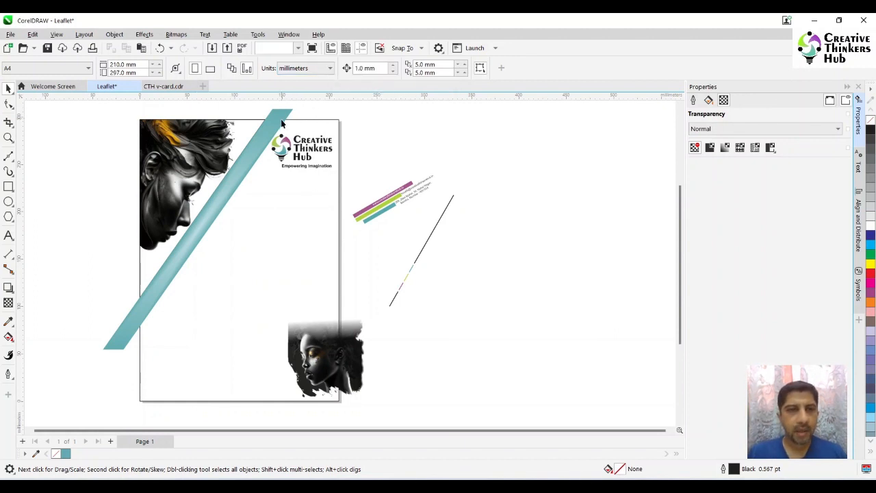
pyautogui.click(280, 122)
pyautogui.click(8, 104)
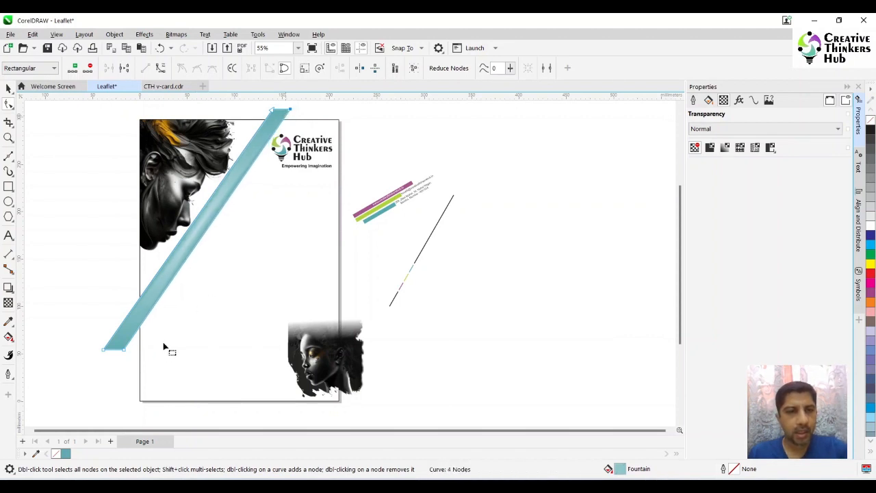
pyautogui.moveTo(114, 365); pyautogui.dragTo(134, 343)
pyautogui.press('Left')
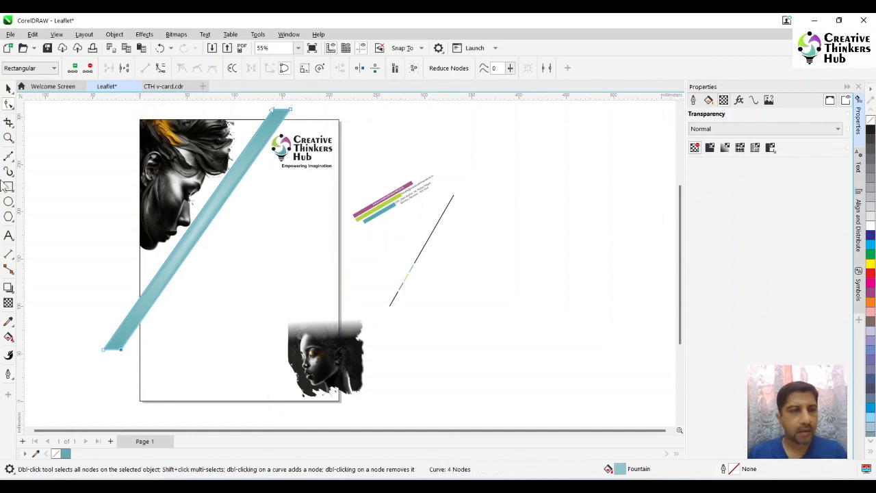
pyautogui.click(8, 89)
pyautogui.click(43, 187)
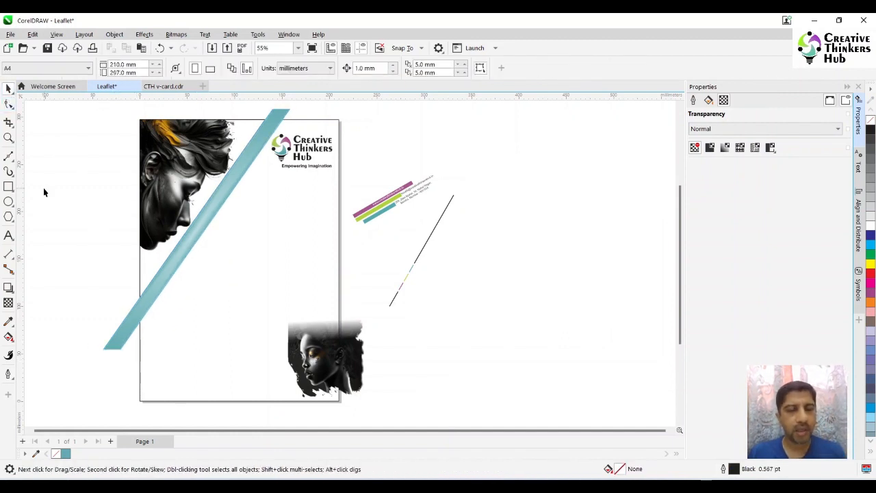
# Step: Remove the outline from the clipped upper portrait's frame and nudge the slanted band 5 mm to the right
pyautogui.click(238, 157)
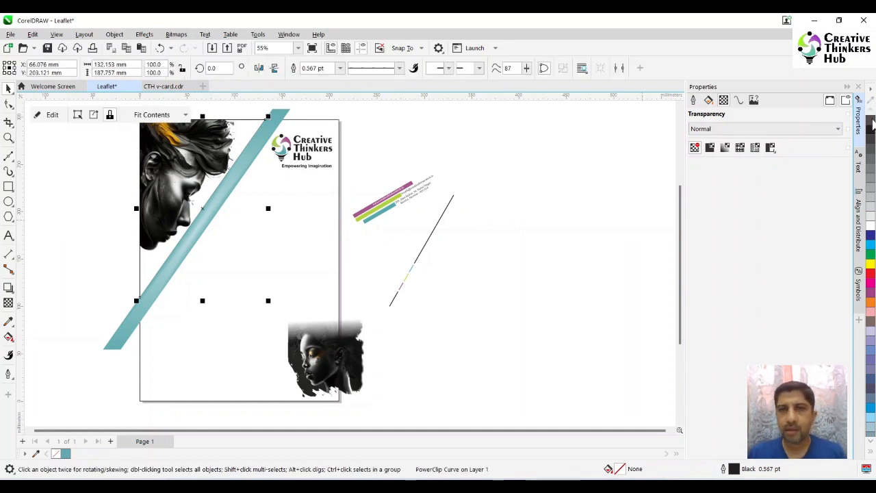
pyautogui.rightClick(872, 121)
pyautogui.click(280, 118)
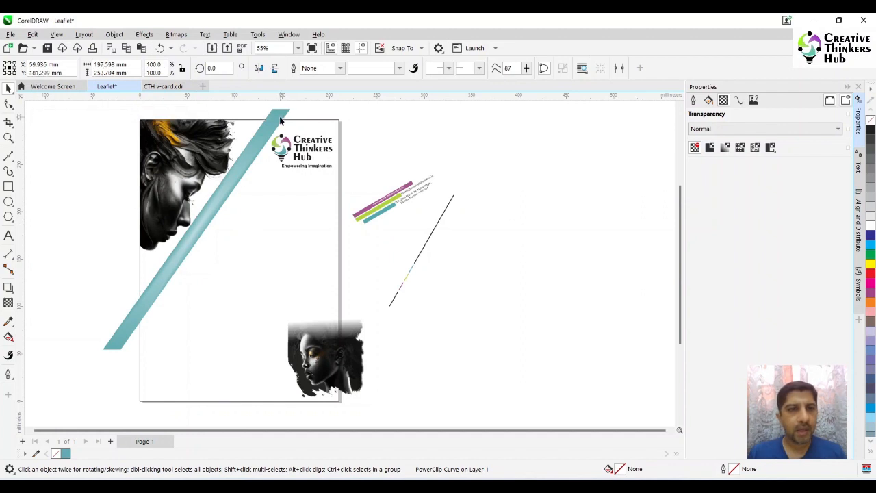
pyautogui.press('Right')
pyautogui.press('Right')
pyautogui.press('Right')
pyautogui.press('Right')
pyautogui.press('Right')
pyautogui.press('Right')
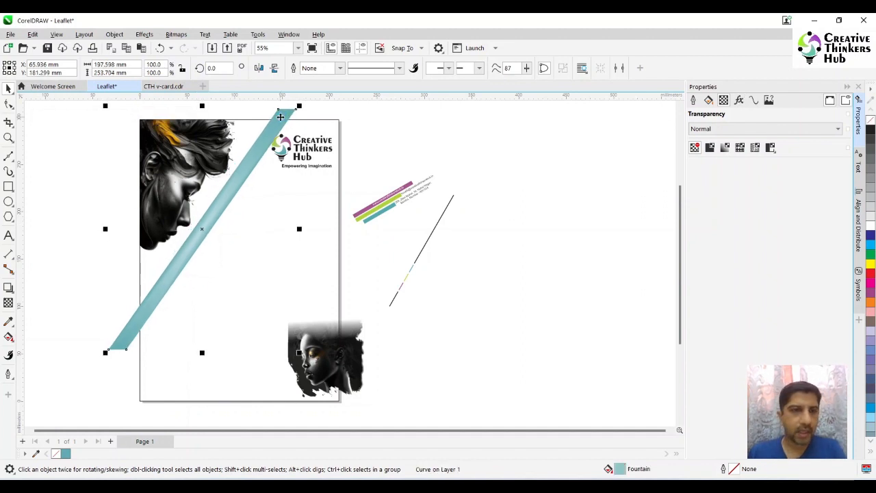
pyautogui.press('Left')
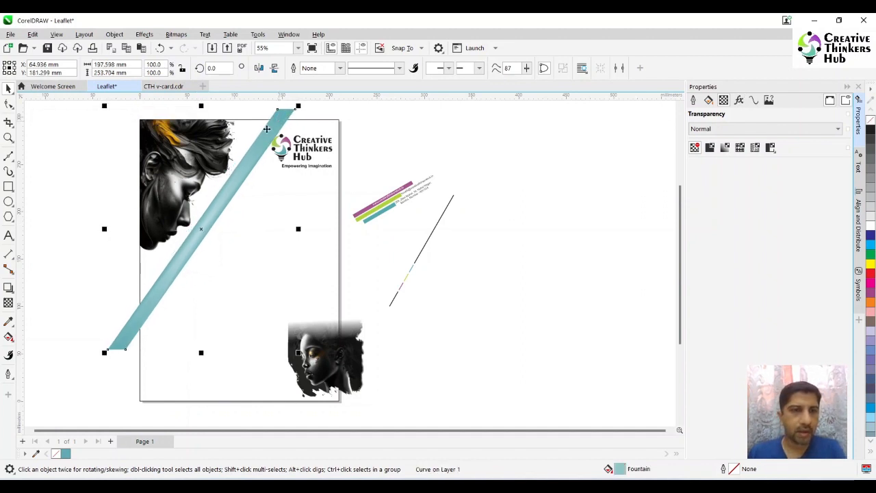
# Step: Shift the clipped portrait up and left slightly past the page's upper-left corner, and nudge the slanted band a little left
pyautogui.click(198, 161)
pyautogui.moveTo(199, 161); pyautogui.dragTo(190, 161)
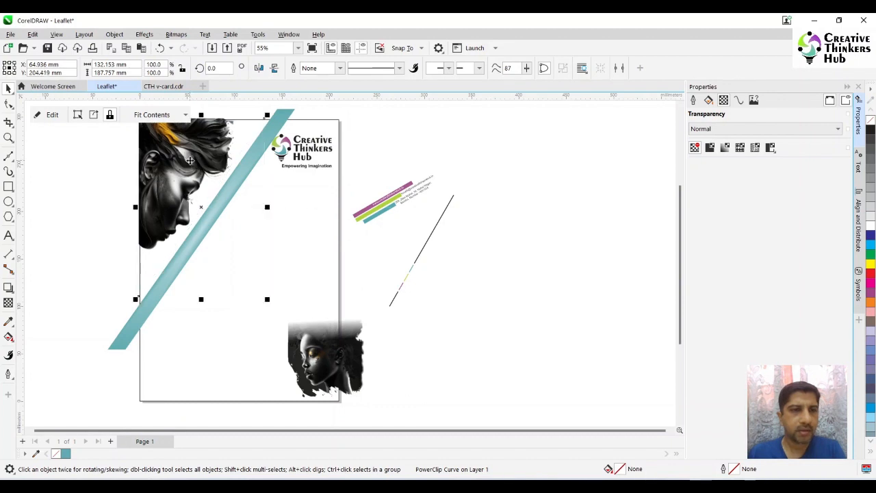
pyautogui.press('Left')
pyautogui.press('Left')
pyautogui.press('Up')
pyautogui.press('Up')
pyautogui.press('Up')
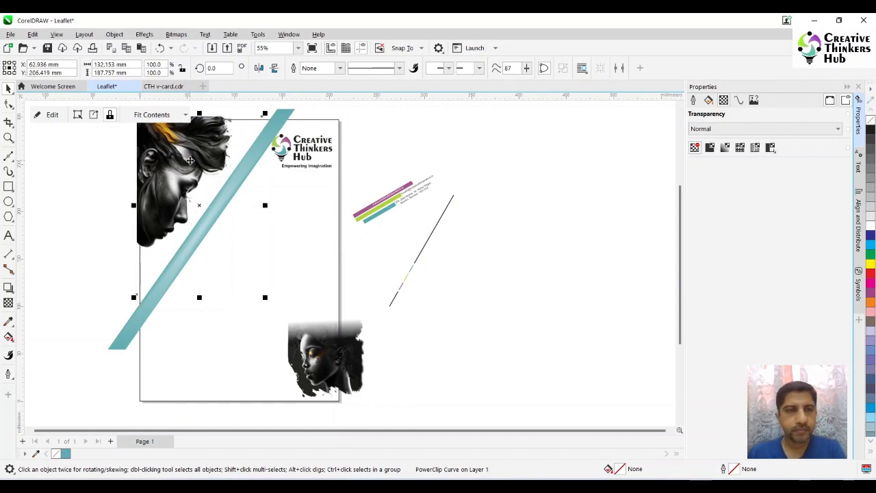
pyautogui.click(236, 181)
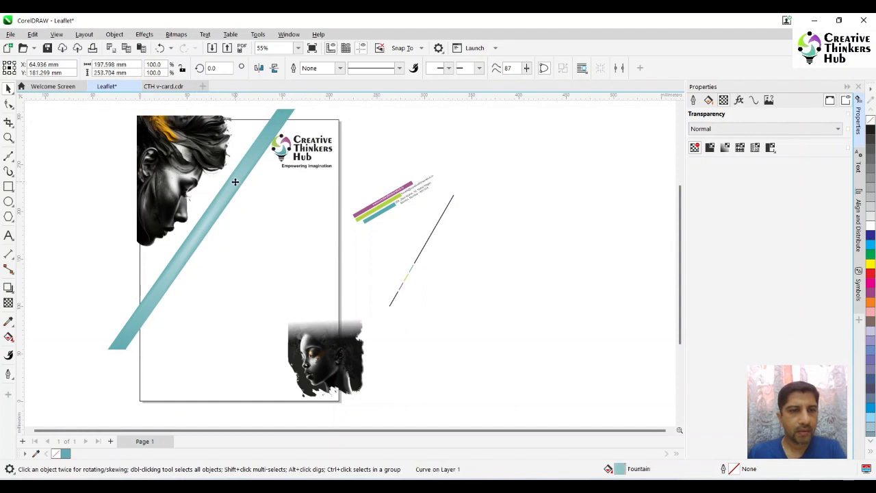
pyautogui.click(507, 191)
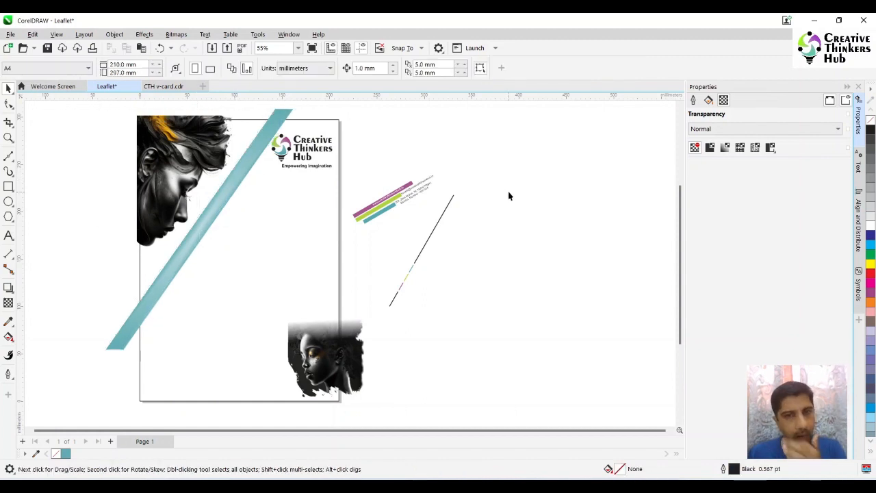
# Step: Set the rotation of the slanted contact bars and their text to 0° and move them onto the middle of the page
pyautogui.moveTo(475, 172); pyautogui.dragTo(345, 236)
pyautogui.moveTo(470, 149); pyautogui.dragTo(347, 233)
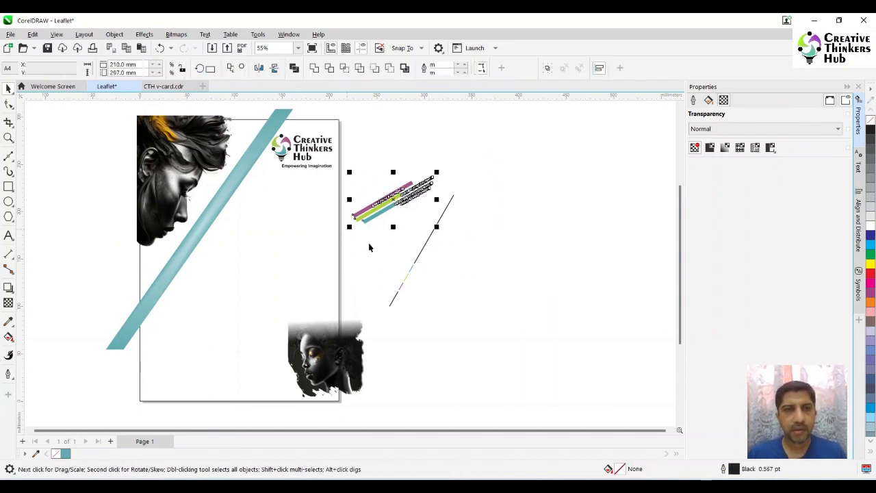
pyautogui.click(213, 68)
pyautogui.write('0')
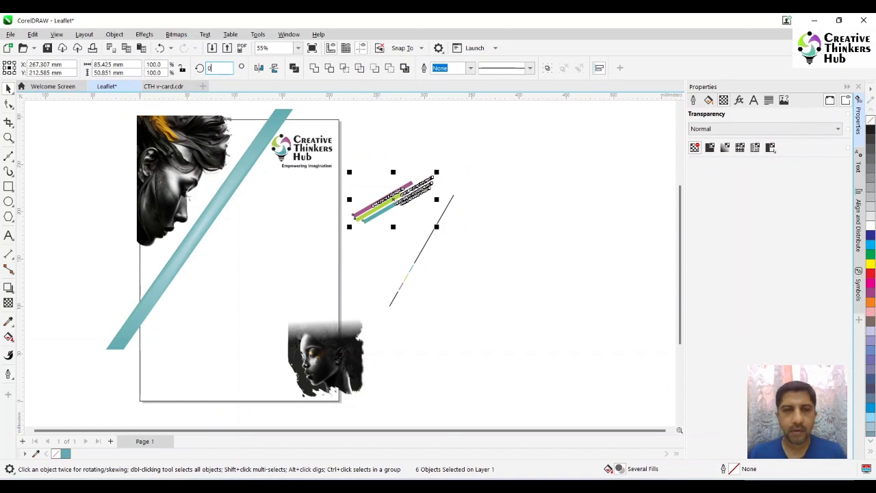
pyautogui.press('Return')
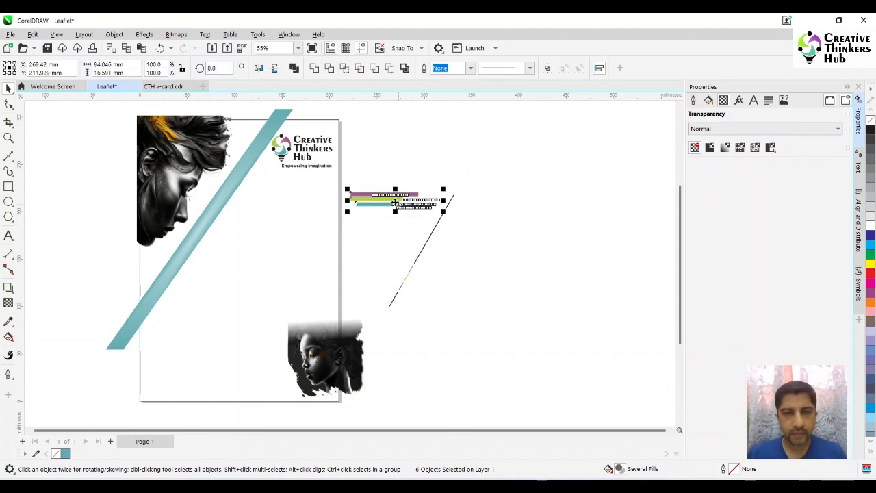
pyautogui.moveTo(395, 203); pyautogui.dragTo(256, 264)
pyautogui.click(403, 241)
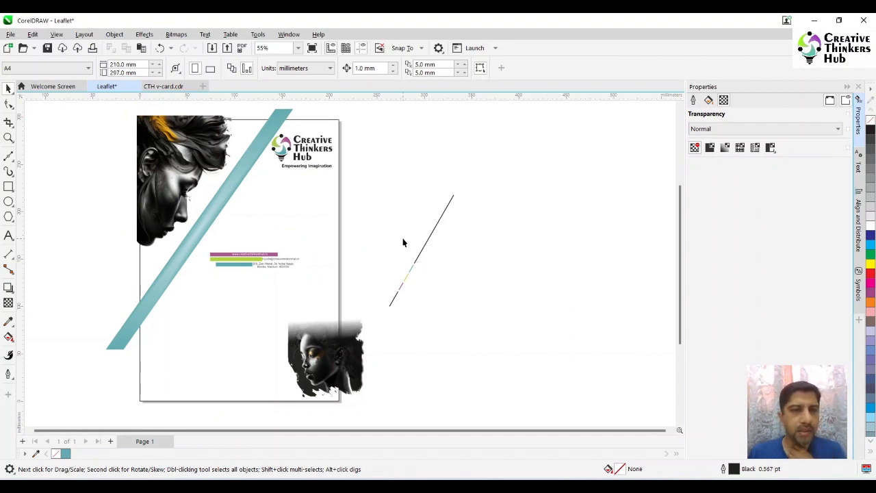
# Step: Place the magenta website bar with its text along the page's bottom edge, enlarged to 210 × 11.76 mm
pyautogui.click(9, 137)
pyautogui.moveTo(123, 134); pyautogui.dragTo(375, 425)
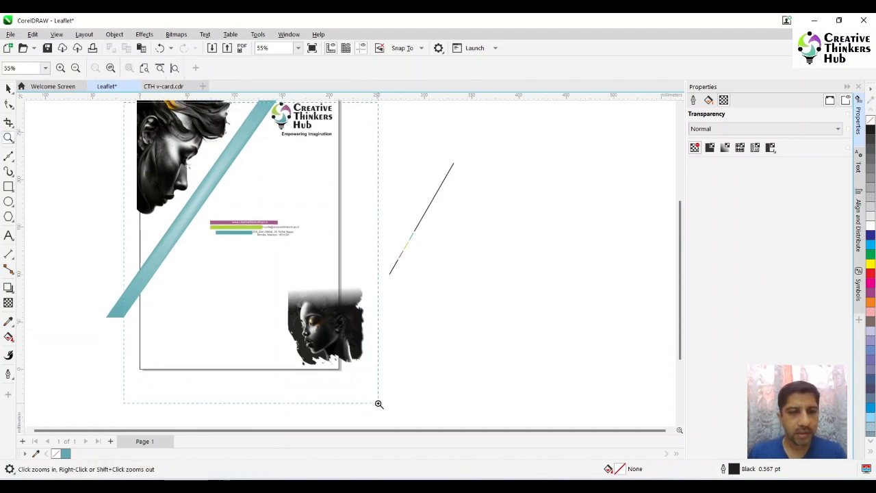
pyautogui.click(9, 89)
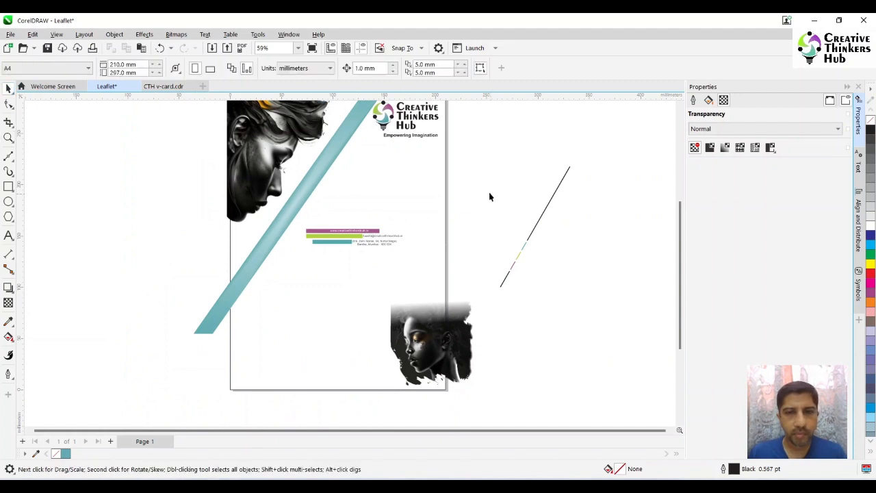
pyautogui.moveTo(270, 238); pyautogui.dragTo(267, 235)
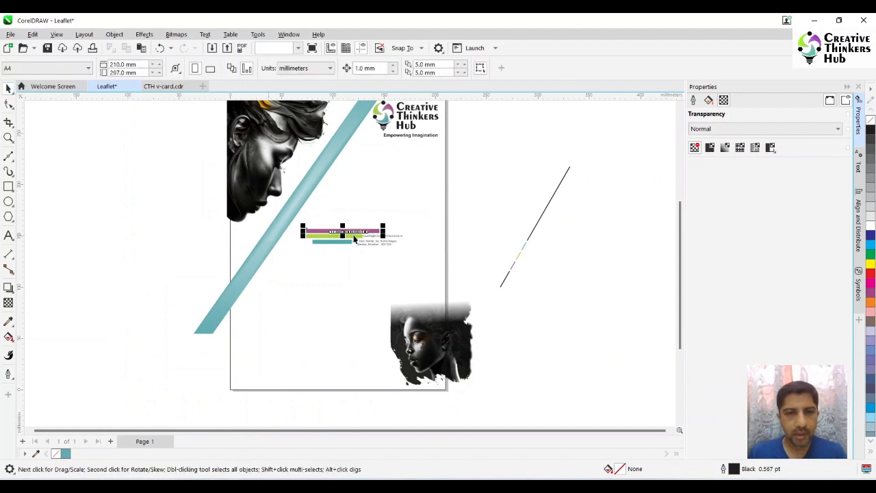
pyautogui.moveTo(345, 231); pyautogui.dragTo(449, 376)
pyautogui.scroll(1, 367, 400)
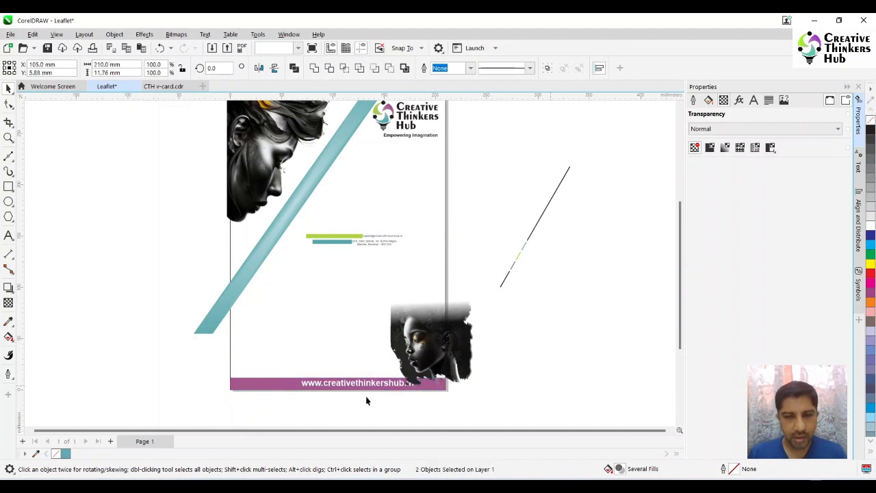
# Step: Move the website address left along the magenta bar so it clears the small portrait
pyautogui.click(366, 397)
pyautogui.moveTo(369, 385); pyautogui.dragTo(336, 387)
pyautogui.click(564, 405)
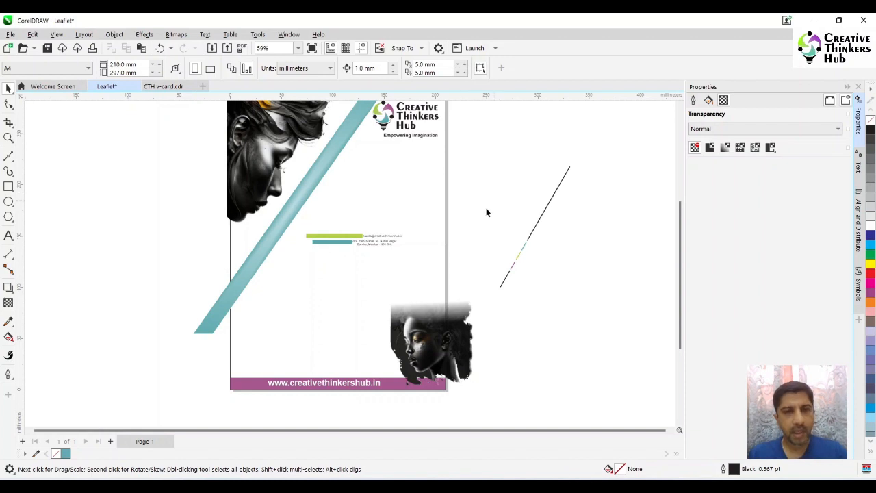
# Step: Delete the small teal contact bar, heighten the green bar to about 8.8 mm and move it left against the slanted band
pyautogui.click(327, 242)
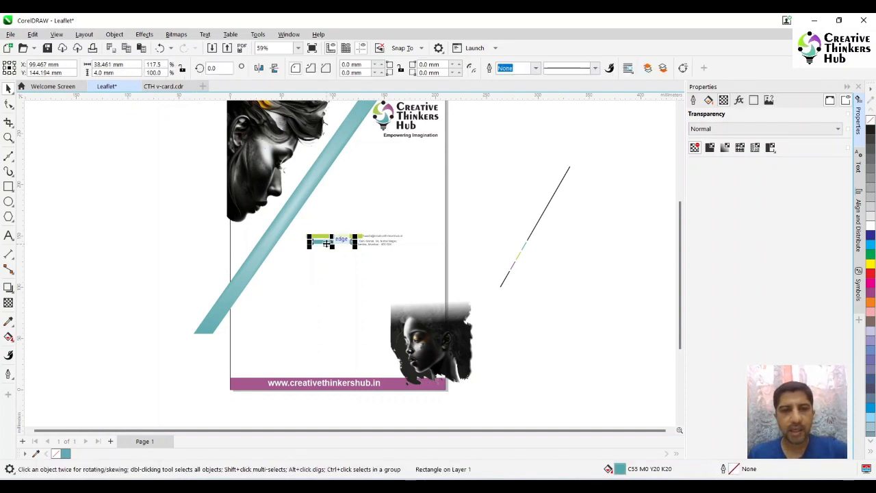
pyautogui.press('Delete')
pyautogui.click(327, 238)
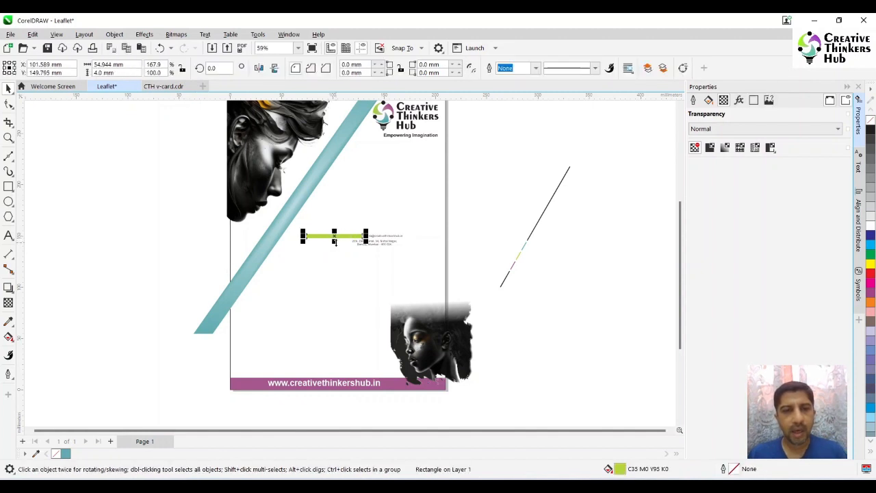
pyautogui.moveTo(334, 241); pyautogui.dragTo(280, 227)
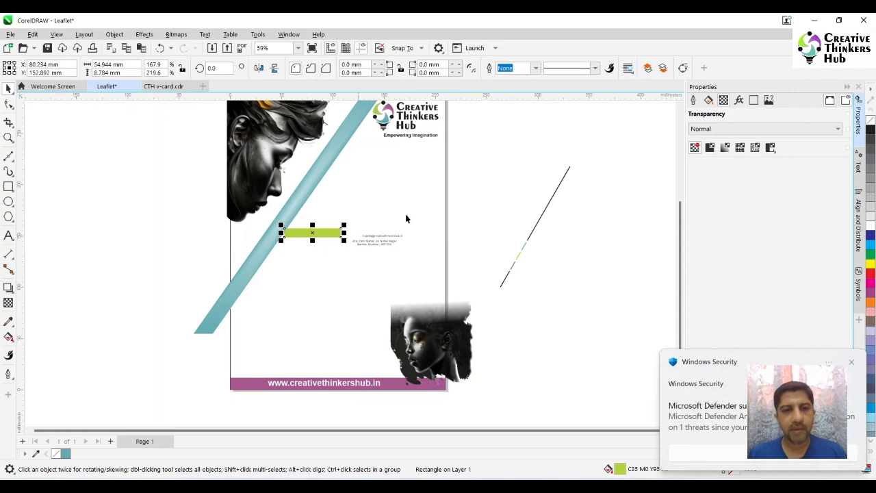
# Step: Set the e-mail and address texts to 12 pt and move them across the page's right edge below the logo
pyautogui.moveTo(481, 216); pyautogui.dragTo(341, 267)
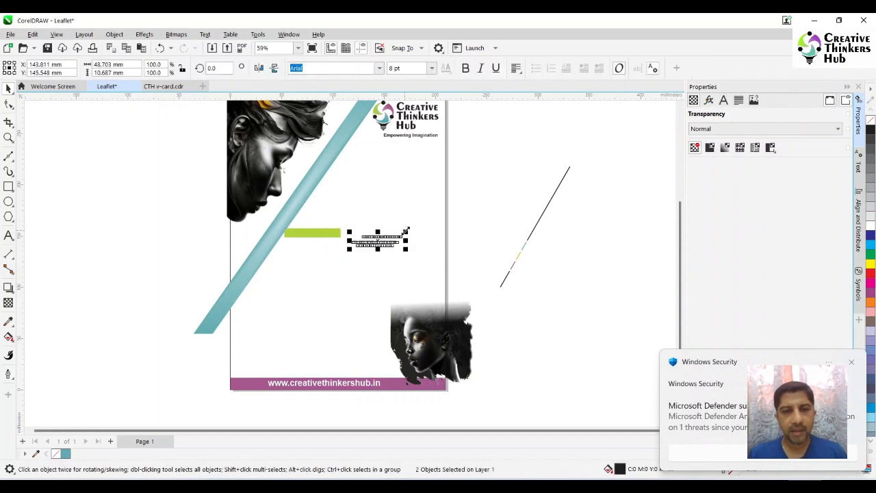
pyautogui.moveTo(406, 232); pyautogui.dragTo(436, 225)
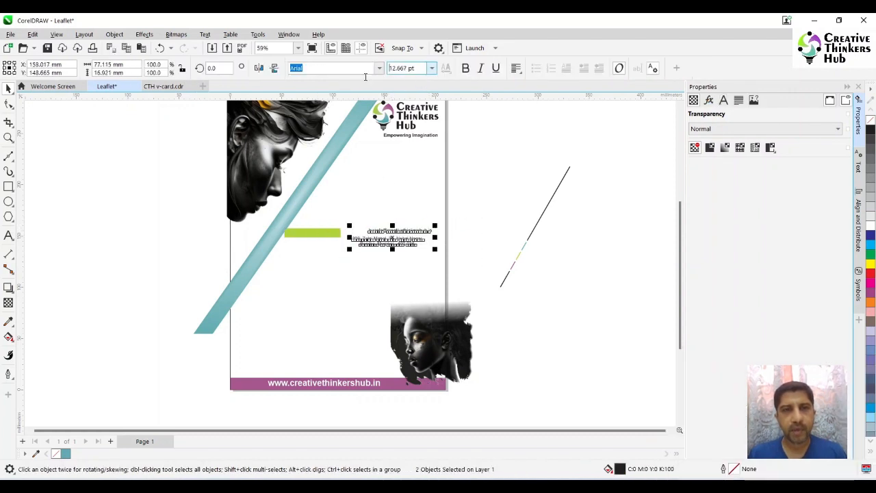
pyautogui.click(409, 68)
pyautogui.write('12')
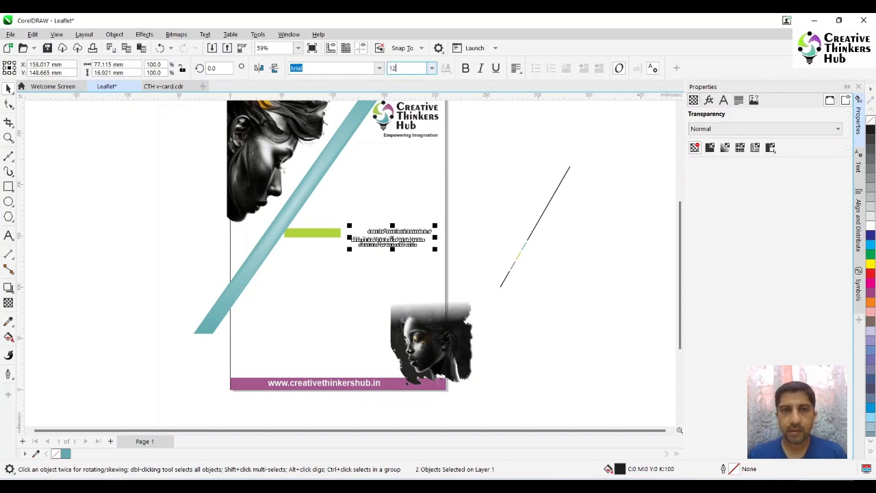
pyautogui.press('Return')
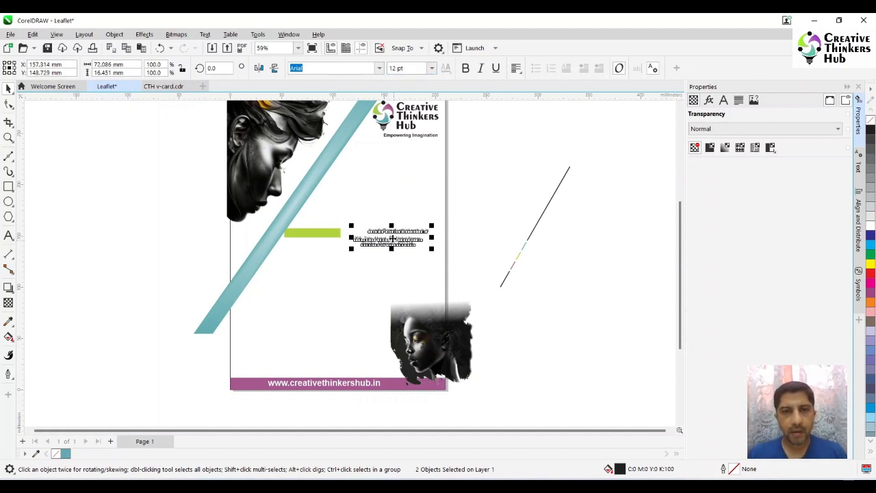
pyautogui.moveTo(391, 237); pyautogui.dragTo(464, 185)
pyautogui.click(403, 251)
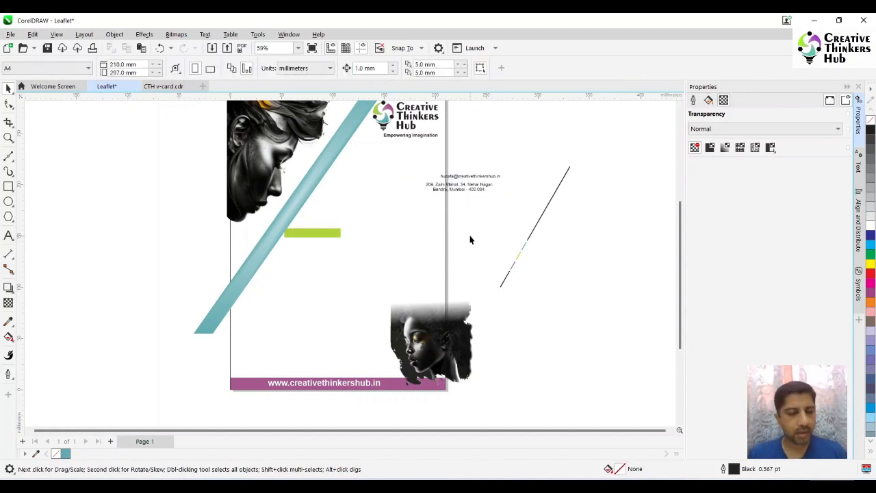
# Step: Rotate the thin multicoloured divider line to 360° and place it just below the logo's tagline
pyautogui.scroll(-2, 471, 236)
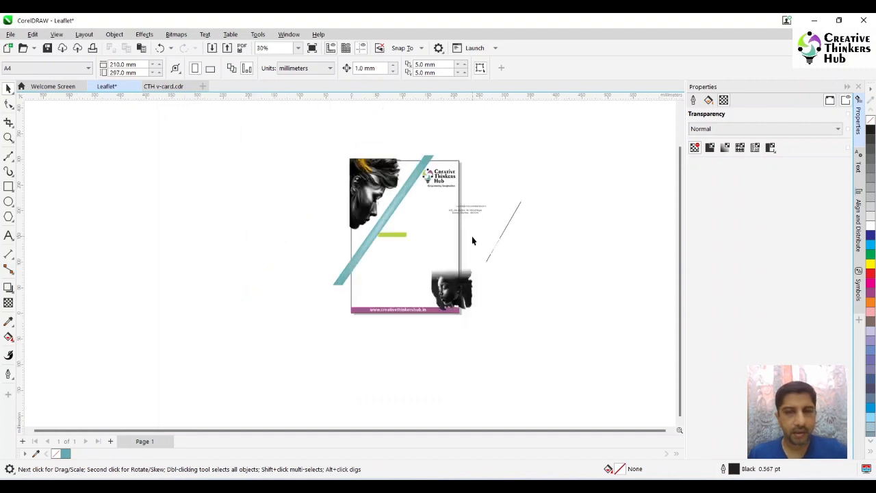
pyautogui.click(506, 227)
pyautogui.moveTo(506, 227); pyautogui.dragTo(546, 197)
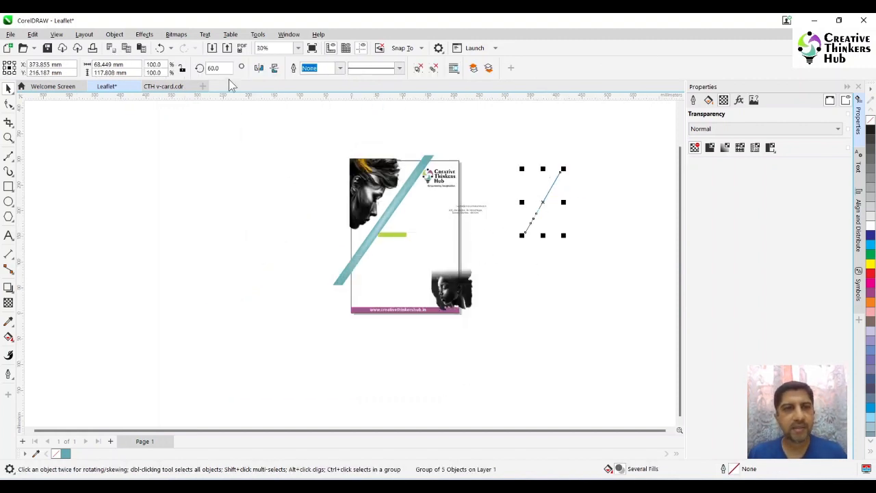
pyautogui.write('360')
pyautogui.press('Return')
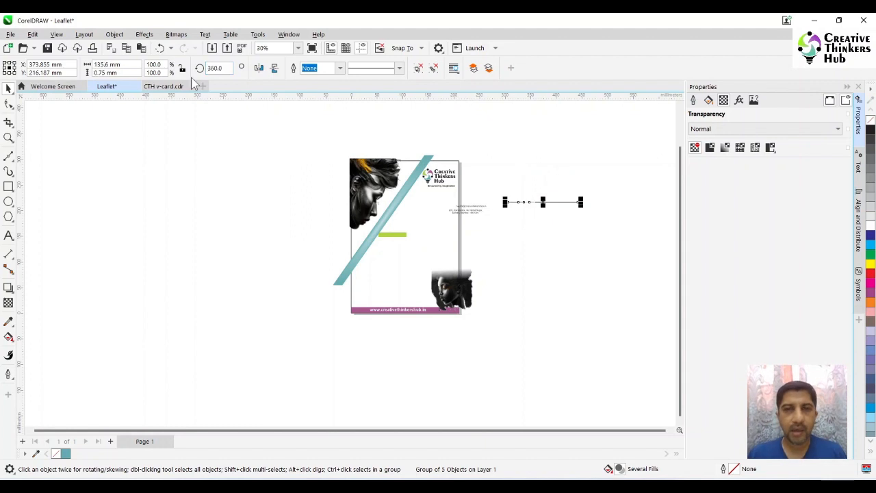
pyautogui.moveTo(562, 200); pyautogui.dragTo(445, 196)
# Step: Try narrowing the divider line, undo that, and nudge the line slightly up and right below the tagline
pyautogui.press('z')
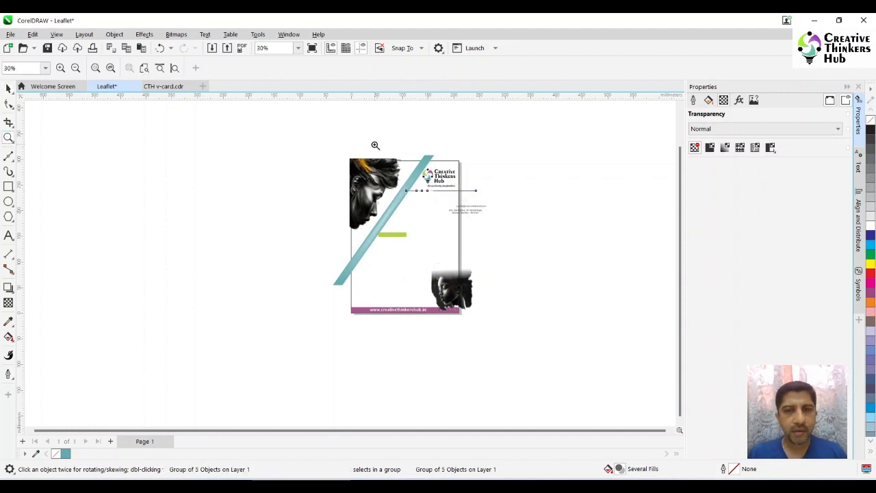
pyautogui.moveTo(323, 139); pyautogui.dragTo(545, 229)
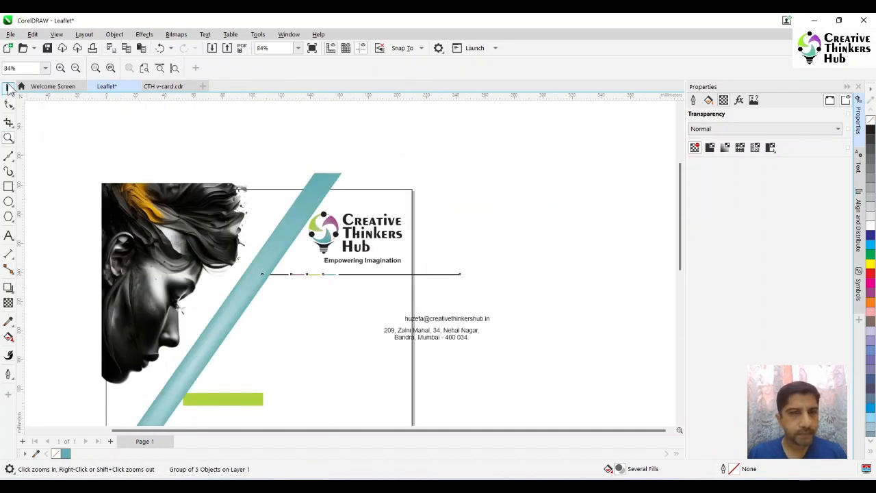
pyautogui.click(9, 88)
pyautogui.moveTo(463, 274); pyautogui.dragTo(427, 275)
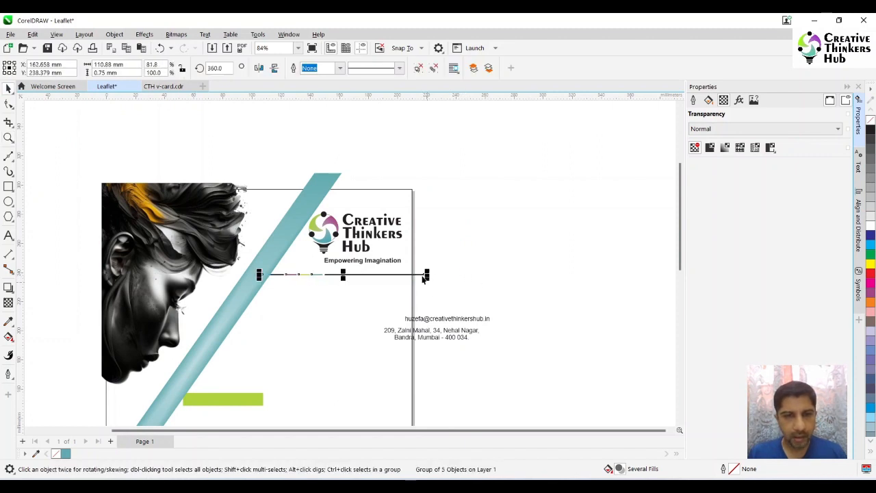
pyautogui.hotkey('ctrl', 'z')
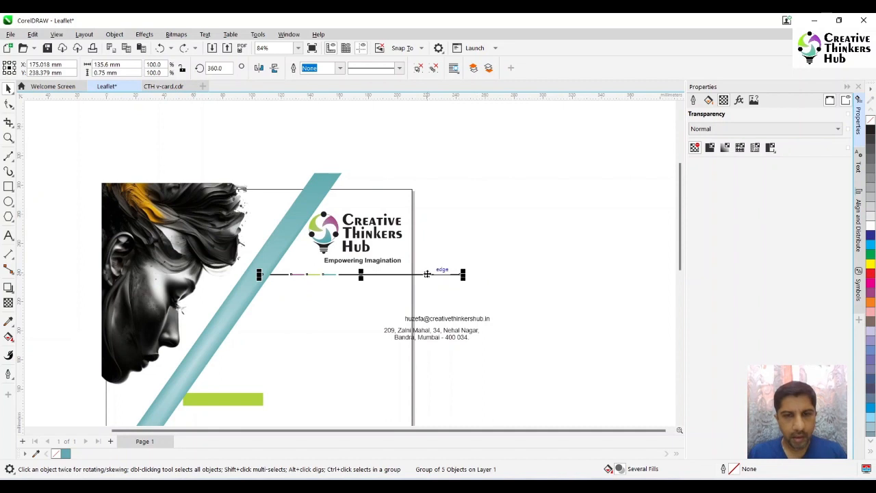
pyautogui.moveTo(427, 274)
pyautogui.mouseDown()
pyautogui.moveTo(445, 274)
pyautogui.moveTo(430, 273)
pyautogui.mouseUp()
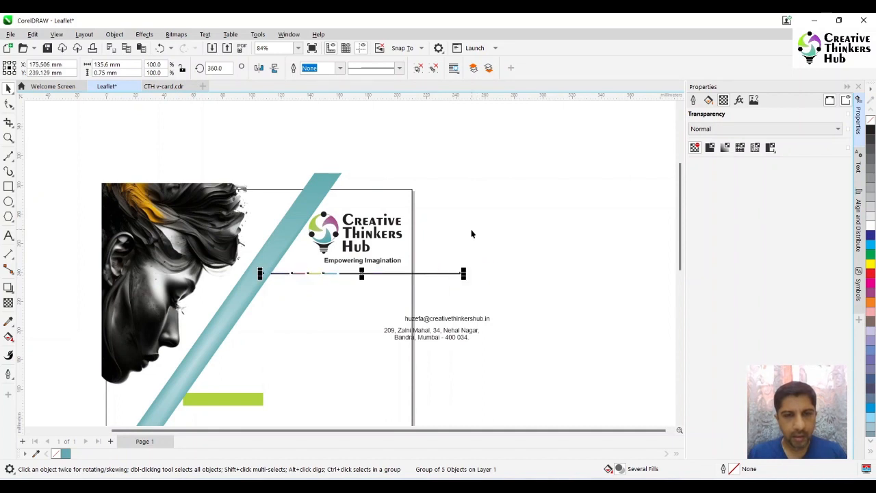
pyautogui.click(500, 221)
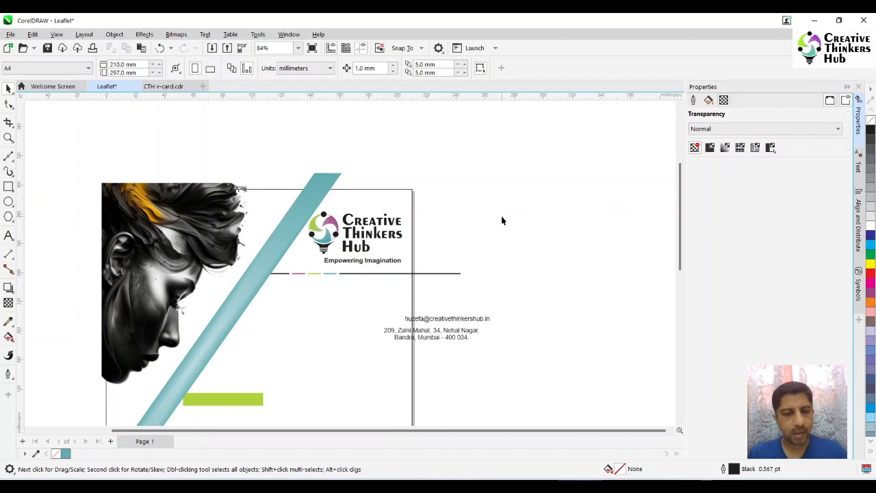
# Step: Narrow the slanted teal band by shifting its two right-hand corner nodes slightly left
pyautogui.hotkey('shift', 'F4')
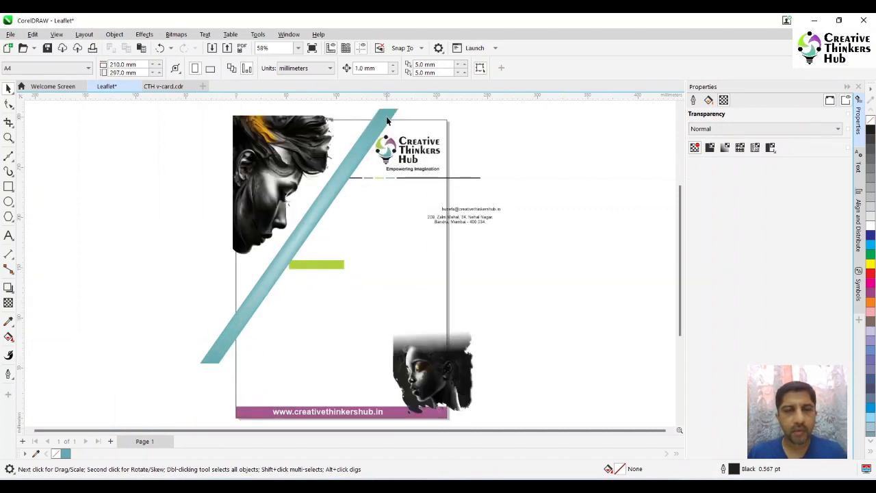
pyautogui.click(370, 138)
pyautogui.press('F10')
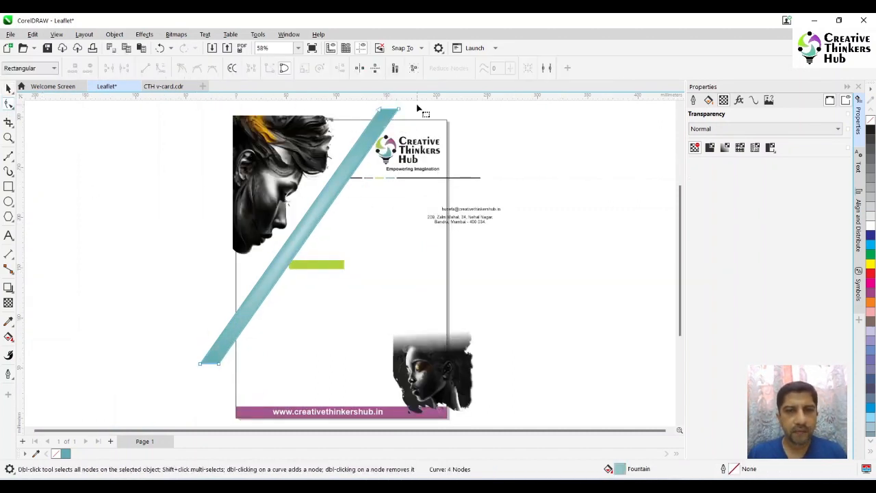
pyautogui.moveTo(385, 123); pyautogui.dragTo(392, 126)
pyautogui.press('Left')
pyautogui.press('Left')
pyautogui.press('Left')
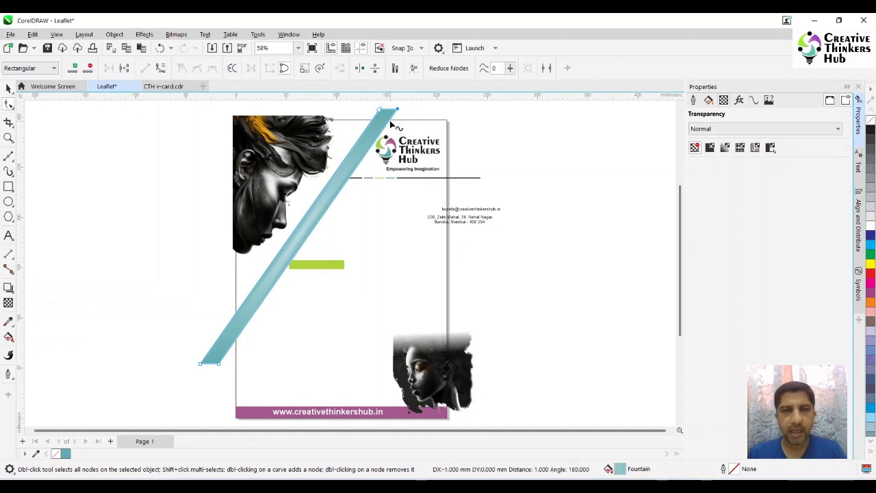
pyautogui.moveTo(214, 376); pyautogui.dragTo(231, 352)
pyautogui.press('Left')
pyautogui.press('Left')
pyautogui.press('space')
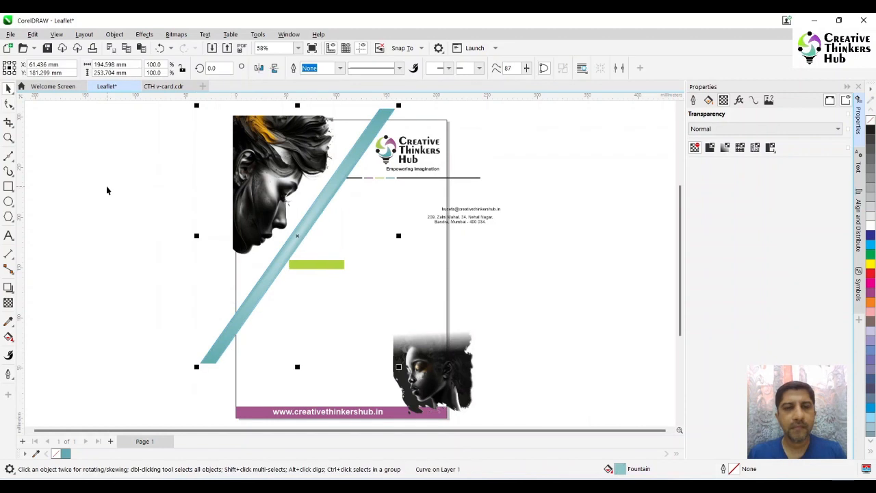
pyautogui.click(106, 186)
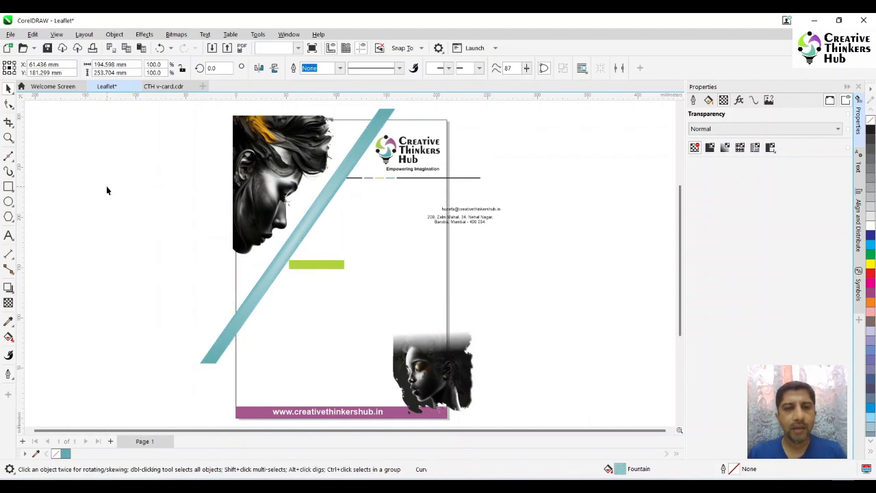
# Step: Nudge the divider line 3 mm left so that it meets the narrowed band
pyautogui.click(412, 179)
pyautogui.press('Left')
pyautogui.press('Left')
pyautogui.press('Left')
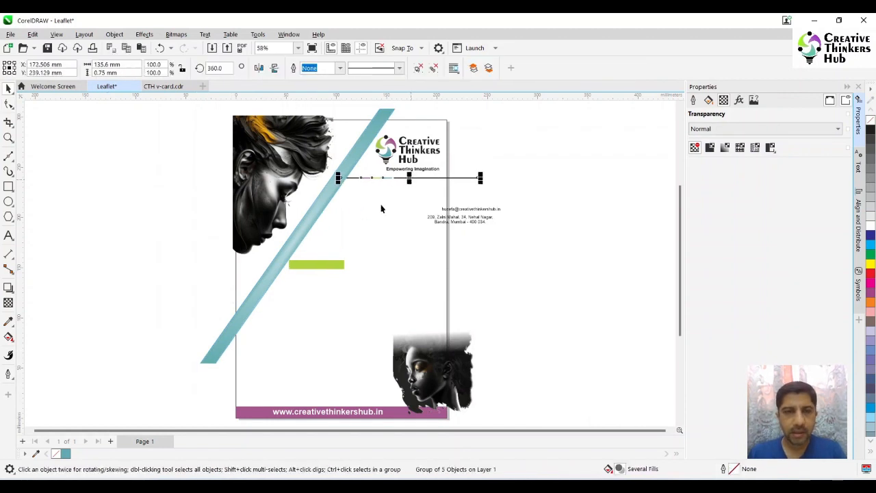
pyautogui.press('Escape')
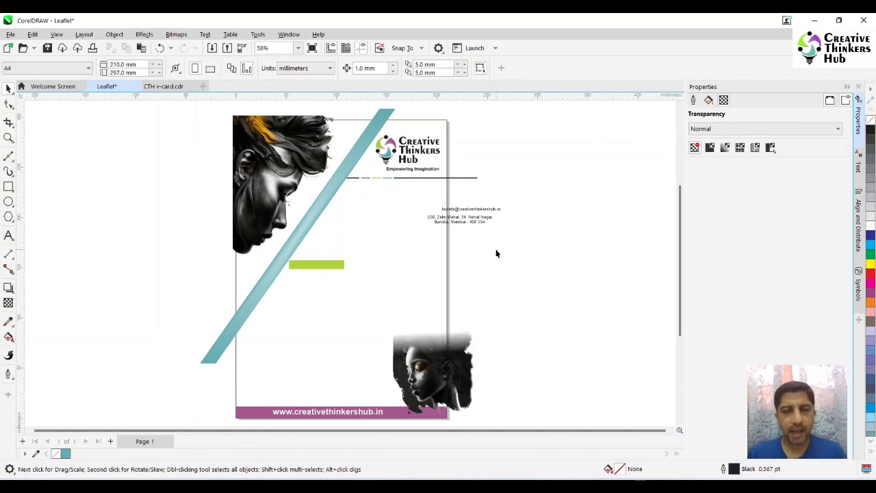
pyautogui.click(379, 260)
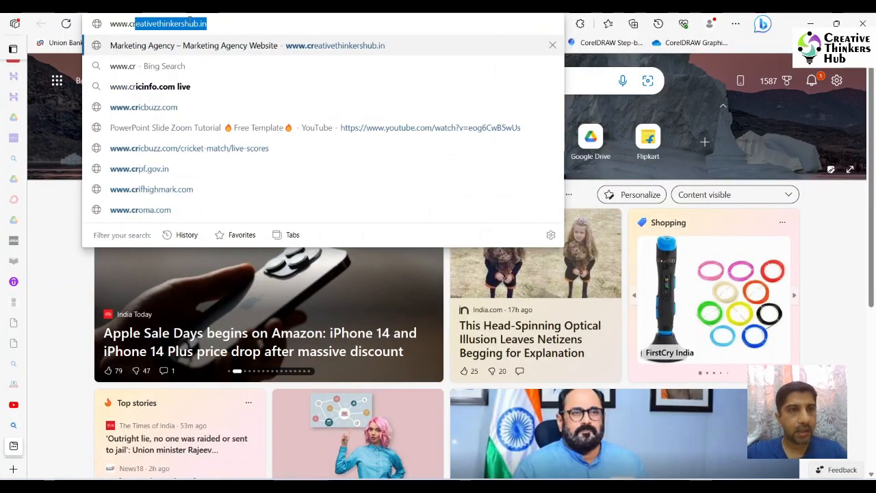
pyautogui.press('Return')
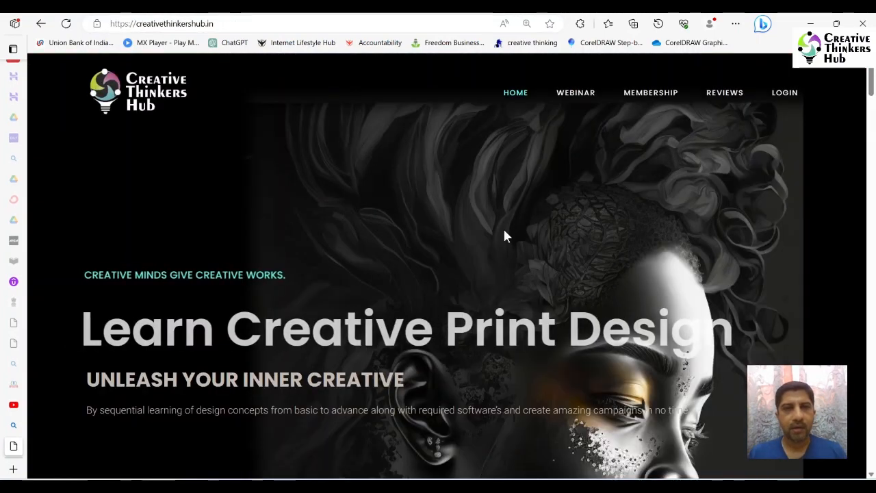
pyautogui.scroll(-4, 542, 164)
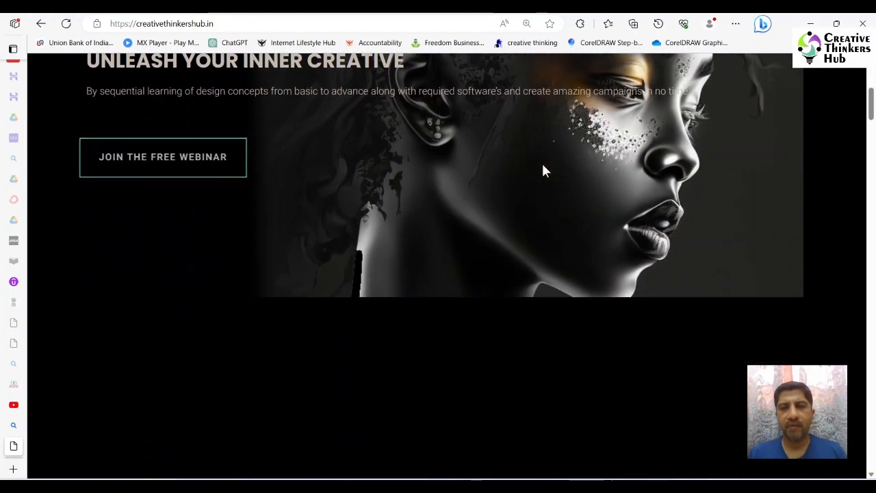
pyautogui.scroll(4, 543, 171)
pyautogui.scroll(-4, 526, 169)
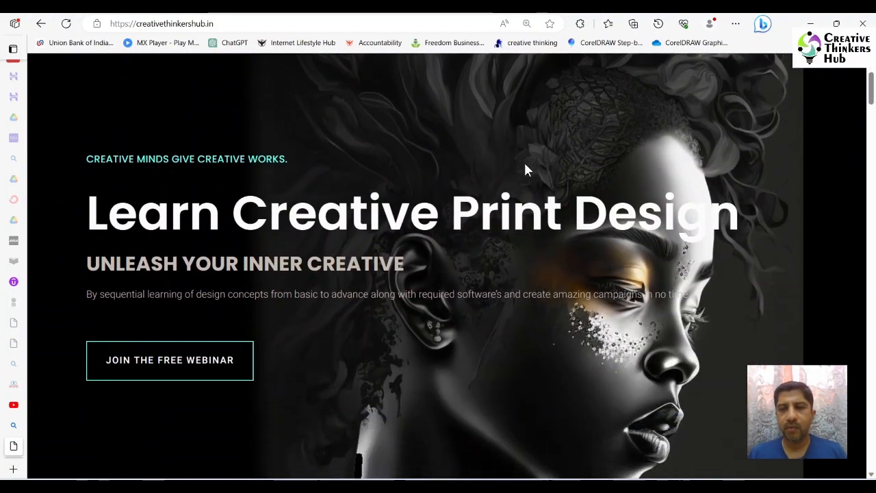
pyautogui.scroll(-2, 525, 170)
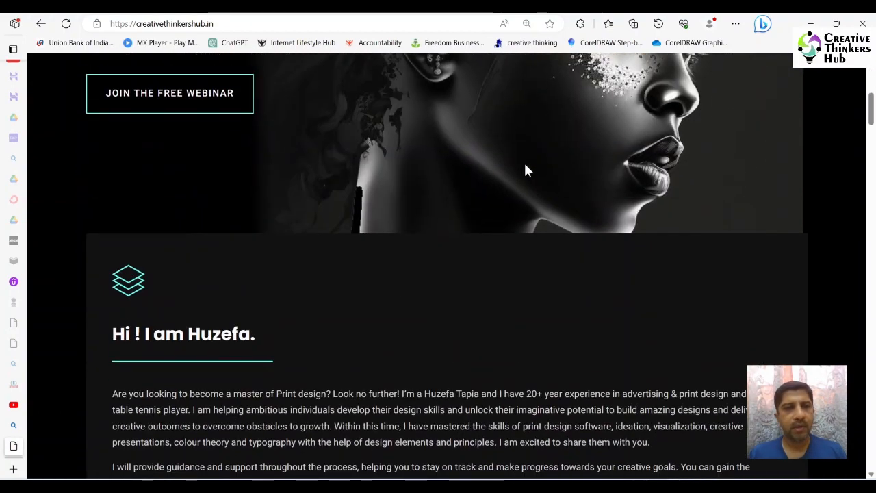
pyautogui.scroll(-3, 526, 170)
pyautogui.scroll(-13, 526, 170)
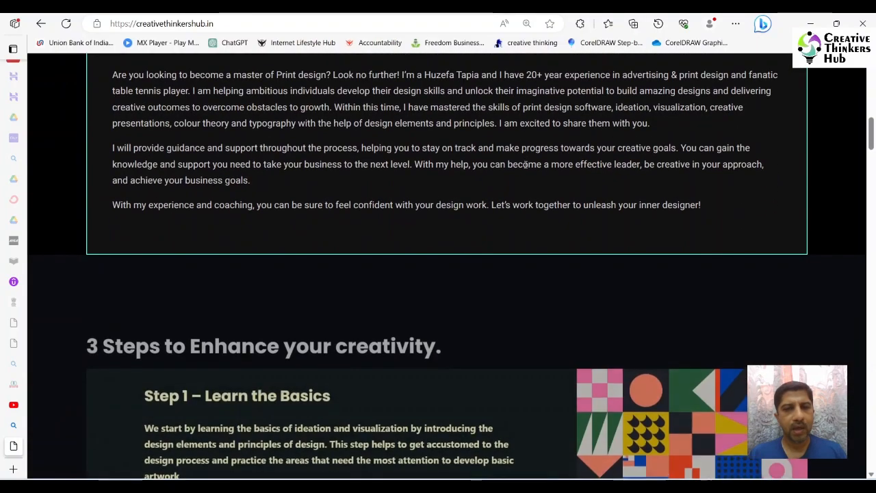
# Step: Examine the website's mission, expertise, community and showcase sections for leaflet content, and leave the browser
pyautogui.scroll(-1, 524, 170)
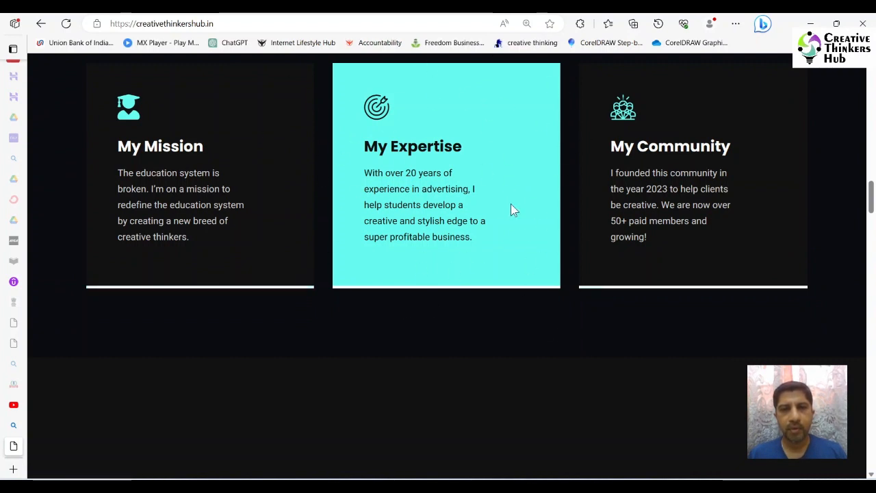
pyautogui.scroll(2, 510, 203)
pyautogui.scroll(-2, 511, 204)
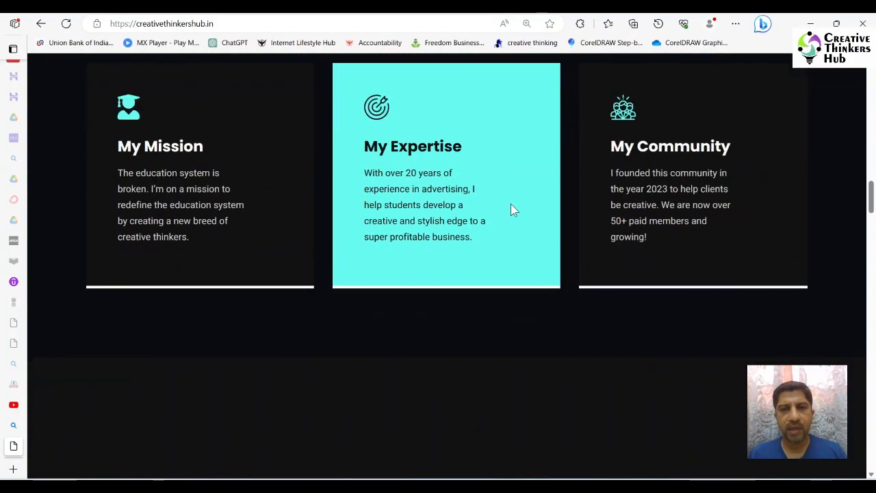
pyautogui.scroll(-8, 537, 295)
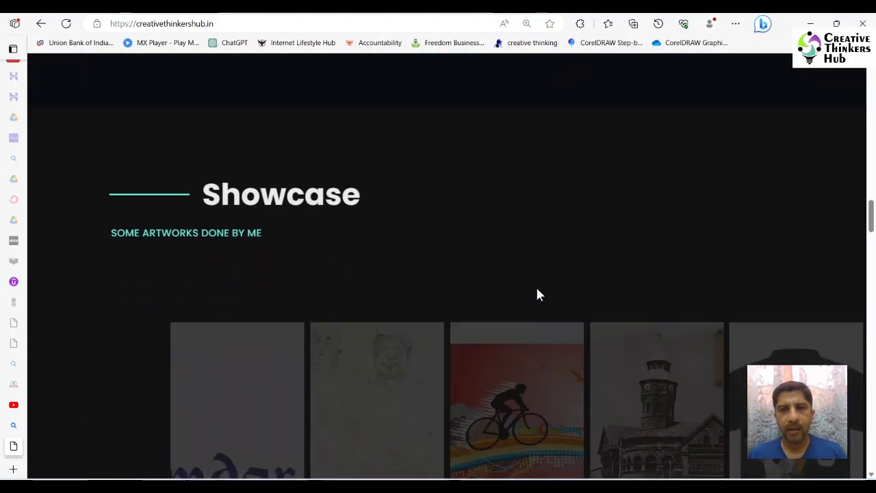
pyautogui.scroll(-5, 535, 295)
pyautogui.scroll(10, 538, 293)
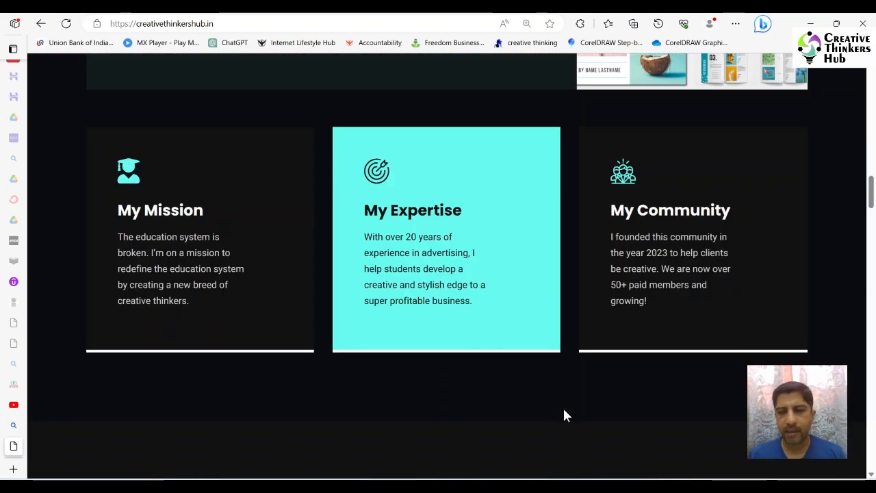
pyautogui.click(464, 485)
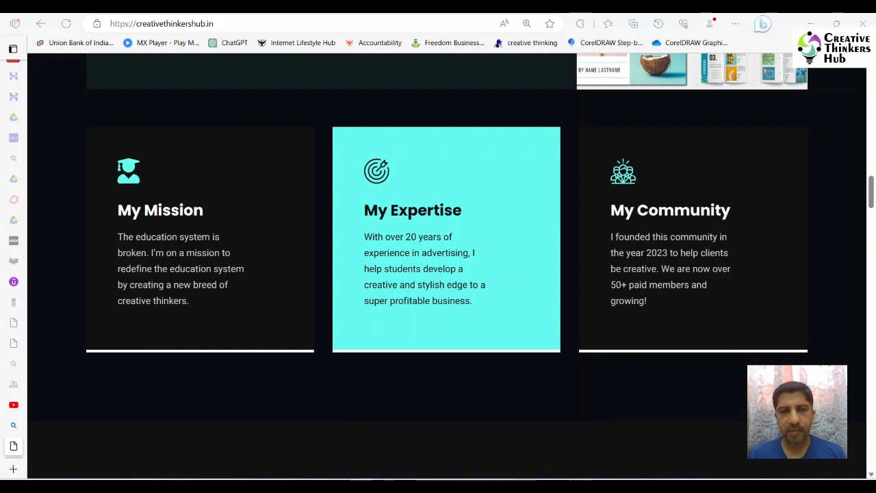
# Step: Switch to CorelDRAW, remove the fountain transparency from the small portrait at the leaflet's lower corner and move it off the page
pyautogui.click(418, 443)
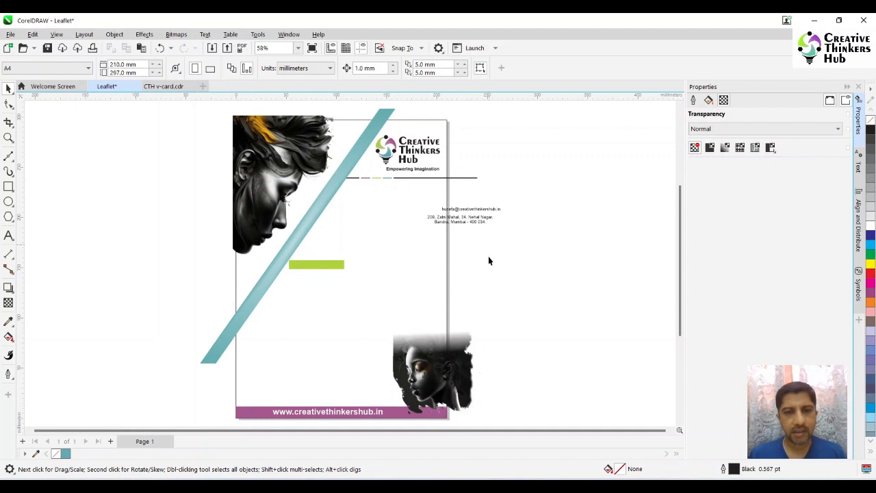
pyautogui.click(442, 376)
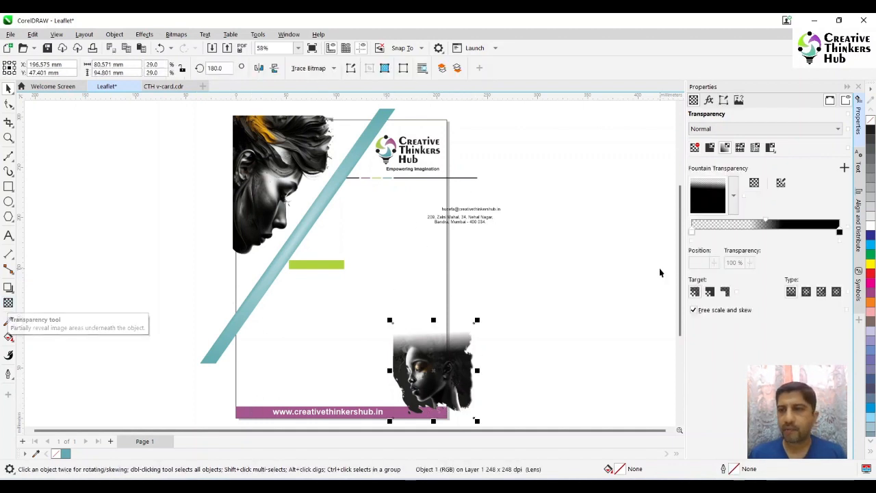
pyautogui.click(695, 147)
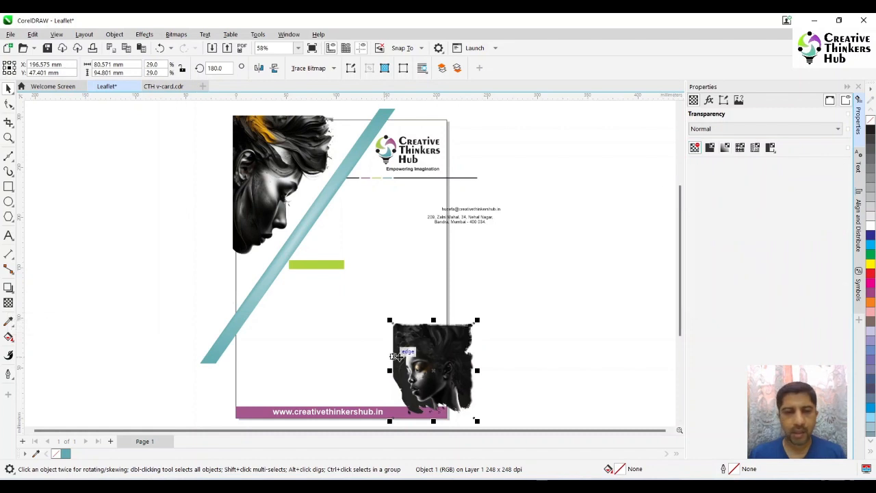
pyautogui.moveTo(415, 338); pyautogui.dragTo(179, 212)
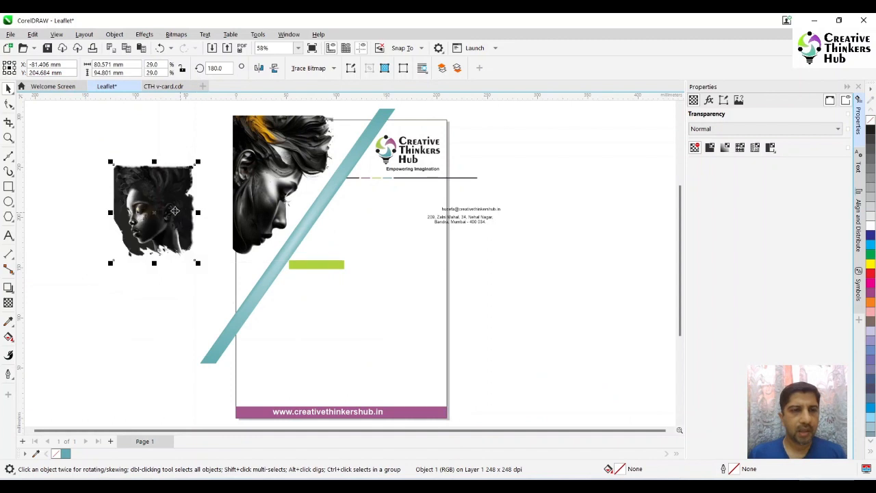
# Step: PowerClip the small portrait inside the triangular frame that holds the large portrait
pyautogui.click(114, 35)
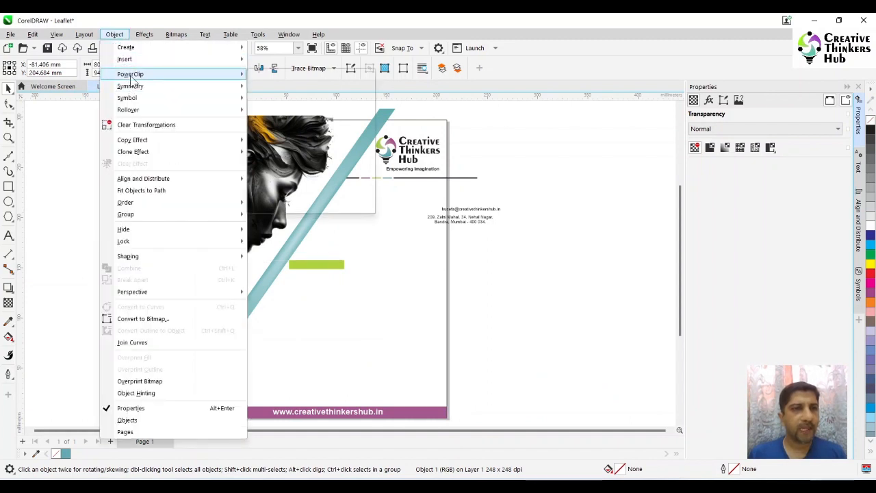
pyautogui.moveTo(137, 73)
pyautogui.click(301, 73)
pyautogui.click(282, 156)
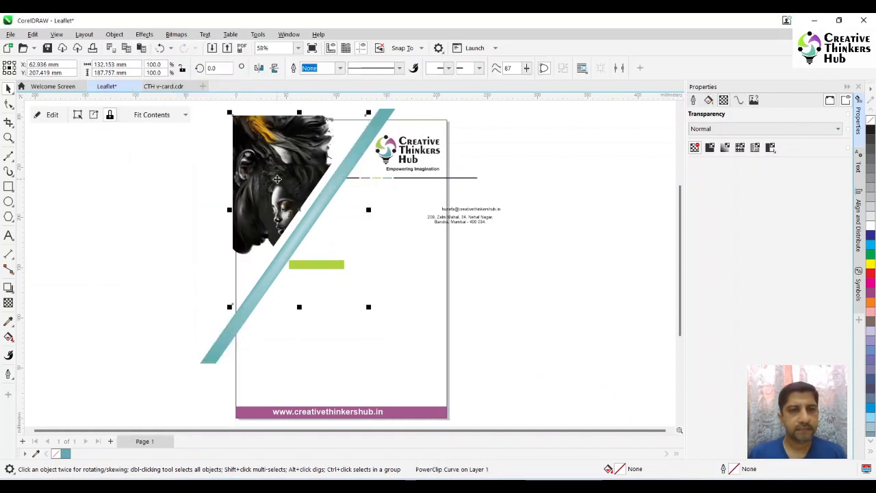
# Step: Open the triangular frame's contents, move the large portrait outside the frame and mirror the small portrait horizontally
pyautogui.doubleClick(277, 179)
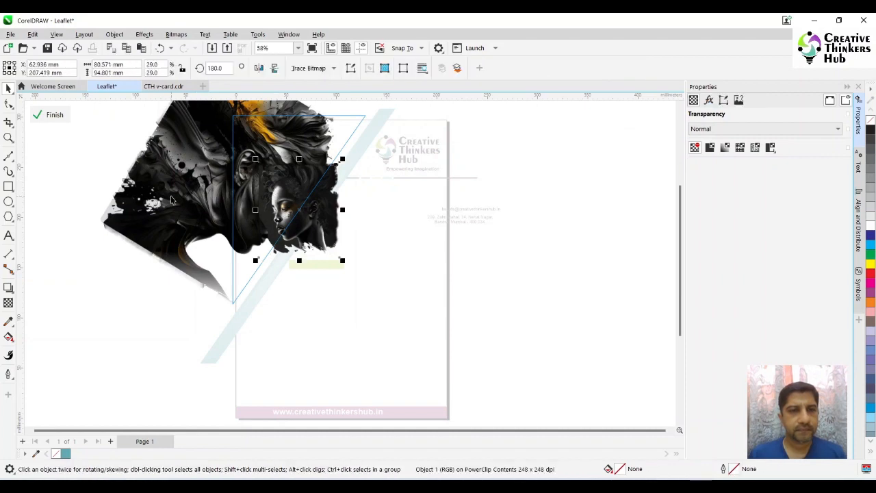
pyautogui.moveTo(280, 191); pyautogui.dragTo(200, 201)
pyautogui.moveTo(280, 175); pyautogui.dragTo(108, 264)
pyautogui.click(222, 217)
pyautogui.click(258, 68)
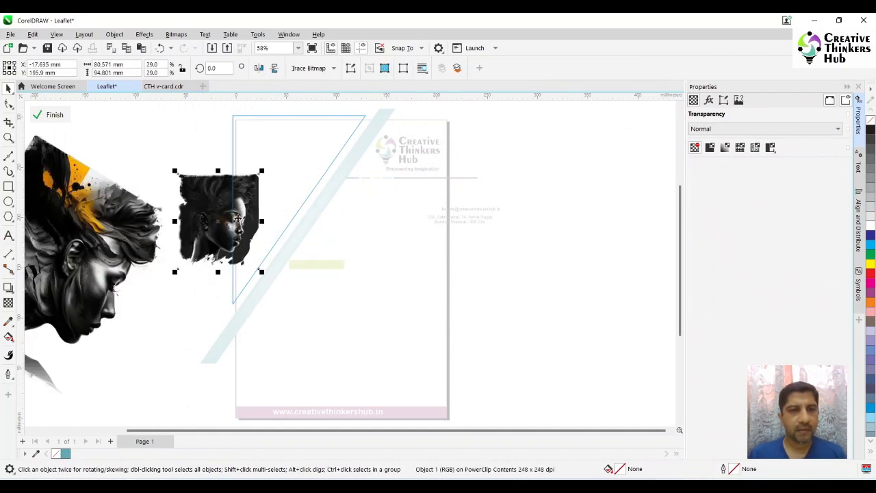
# Step: Enlarge the mirrored portrait to about 60% over the triangle and tilt it clockwise to about 343 degrees
pyautogui.moveTo(240, 205); pyautogui.dragTo(262, 146)
pyautogui.moveTo(284, 211); pyautogui.dragTo(359, 327)
pyautogui.moveTo(338, 263); pyautogui.dragTo(309, 247)
pyautogui.click(309, 247)
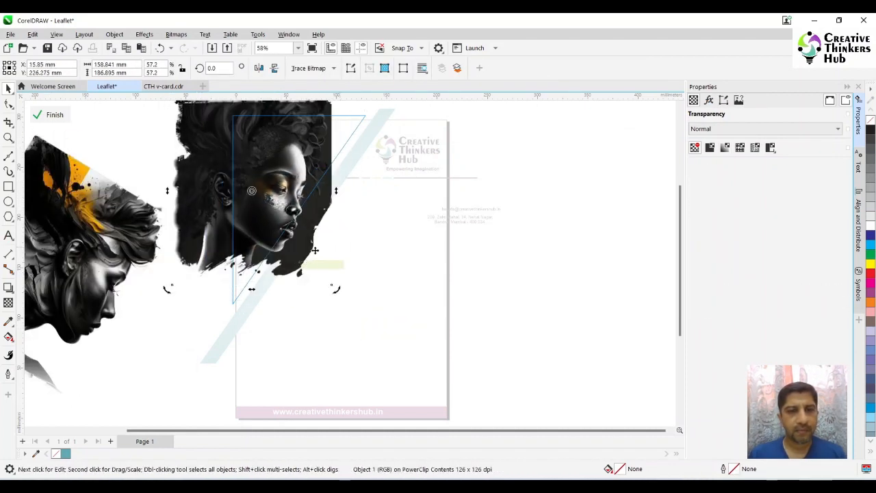
pyautogui.moveTo(336, 288); pyautogui.dragTo(304, 307)
pyautogui.click(300, 247)
pyautogui.scroll(2, 506, 186)
pyautogui.moveTo(360, 150); pyautogui.dragTo(369, 140)
pyautogui.moveTo(311, 229); pyautogui.dragTo(301, 229)
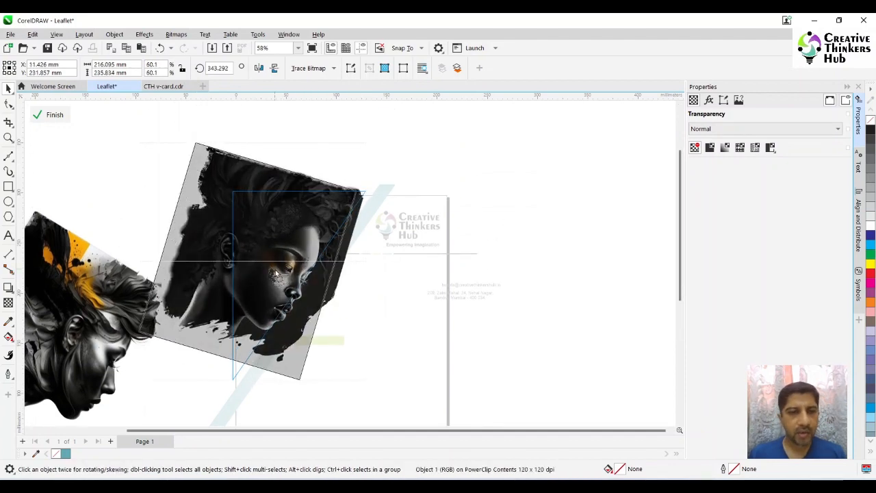
# Step: Tilt the portrait further to about 335.6 degrees and reposition it so the face fits inside the triangle
pyautogui.moveTo(358, 383); pyautogui.dragTo(353, 379)
pyautogui.click(309, 247)
pyautogui.moveTo(354, 139); pyautogui.dragTo(371, 153)
pyautogui.click(314, 233)
pyautogui.moveTo(314, 232); pyautogui.dragTo(322, 221)
pyautogui.moveTo(134, 372); pyautogui.dragTo(115, 401)
pyautogui.moveTo(276, 219); pyautogui.dragTo(318, 225)
pyautogui.click(9, 105)
pyautogui.click(8, 90)
pyautogui.click(318, 225)
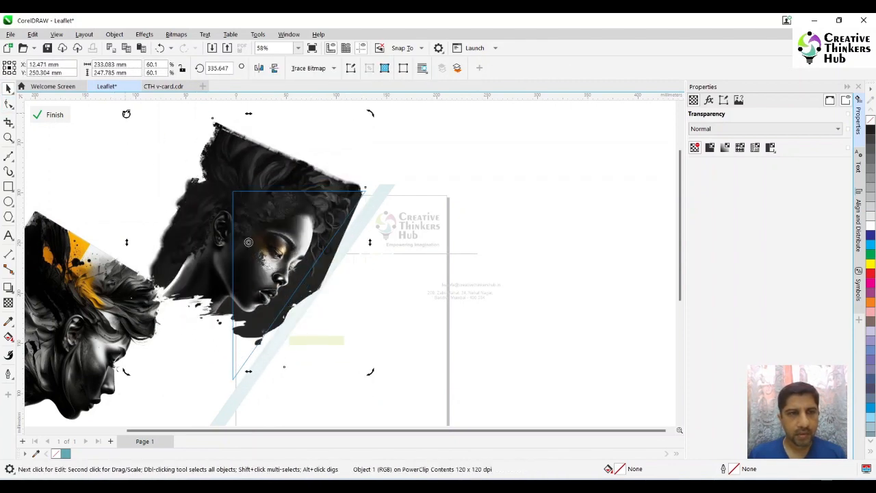
# Step: Reduce the tilted portrait to about 54%, adjust its position and finish editing the frame's contents
pyautogui.click(126, 115)
pyautogui.moveTo(126, 114); pyautogui.dragTo(150, 138)
pyautogui.moveTo(269, 210); pyautogui.dragTo(257, 202)
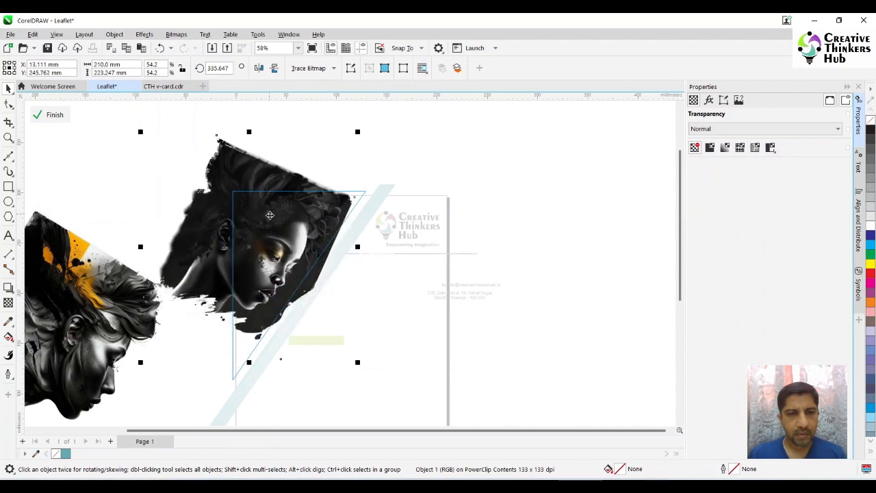
pyautogui.keyDown('ctrl'); pyautogui.click(184, 365); pyautogui.keyUp('ctrl')
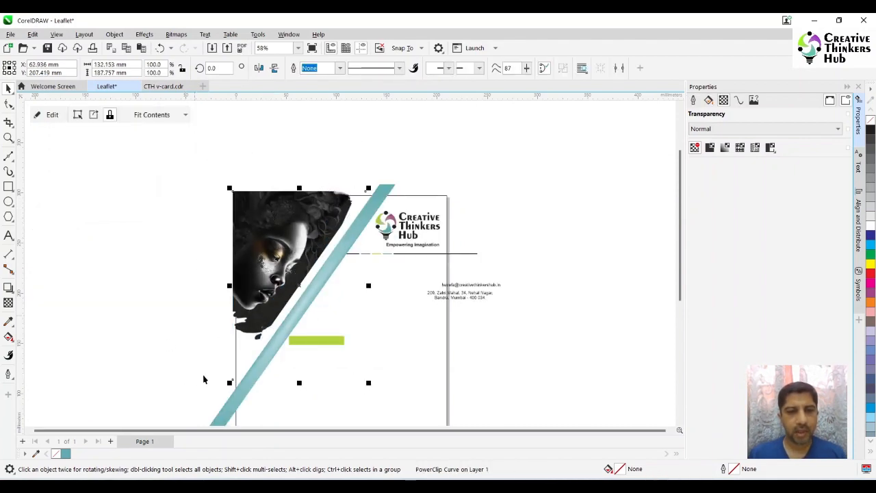
# Step: Sample the near-black colour from the portrait's background and fill the triangular frame with it
pyautogui.click(9, 323)
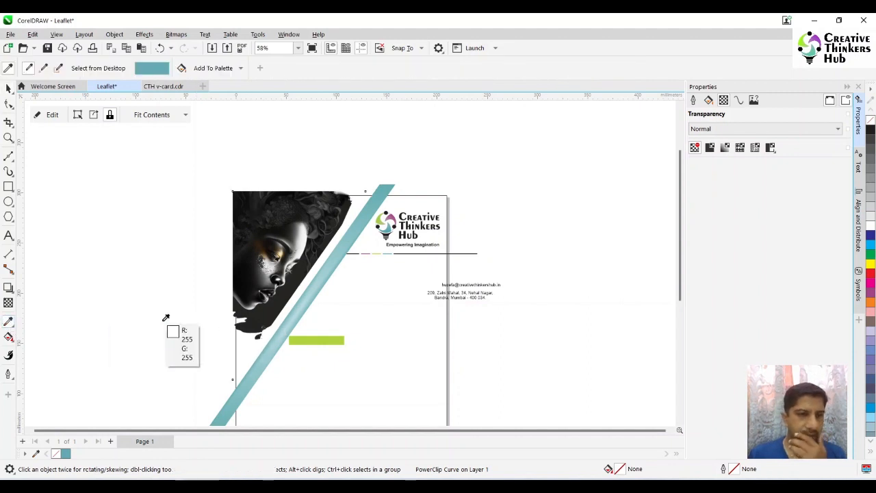
pyautogui.click(264, 319)
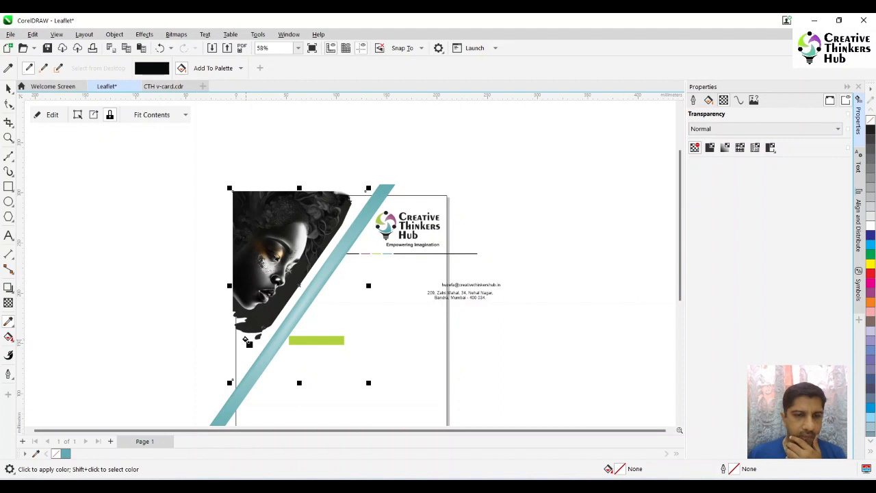
pyautogui.click(245, 341)
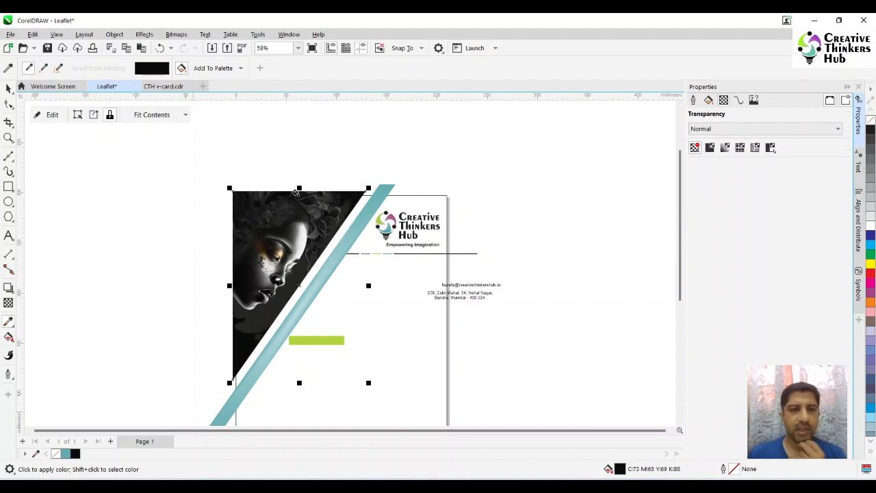
pyautogui.click(8, 88)
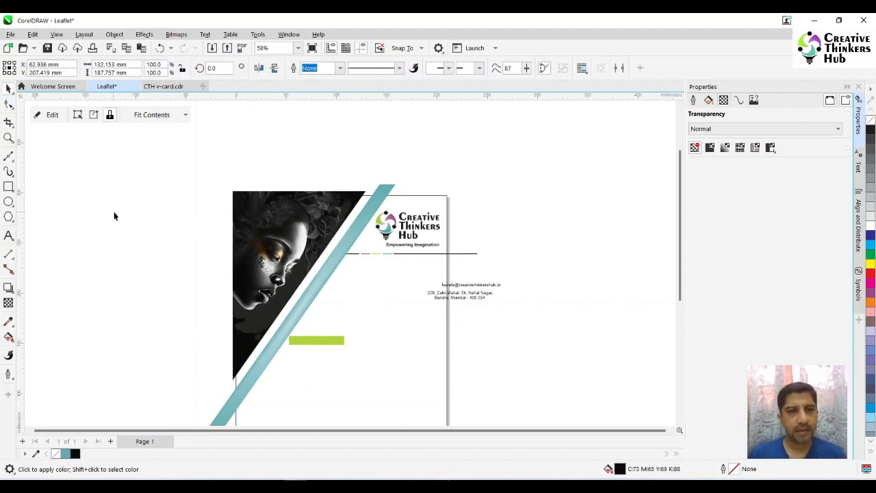
# Step: Nudge the triangular portrait frame 2 mm down and 1 mm right
pyautogui.click(259, 240)
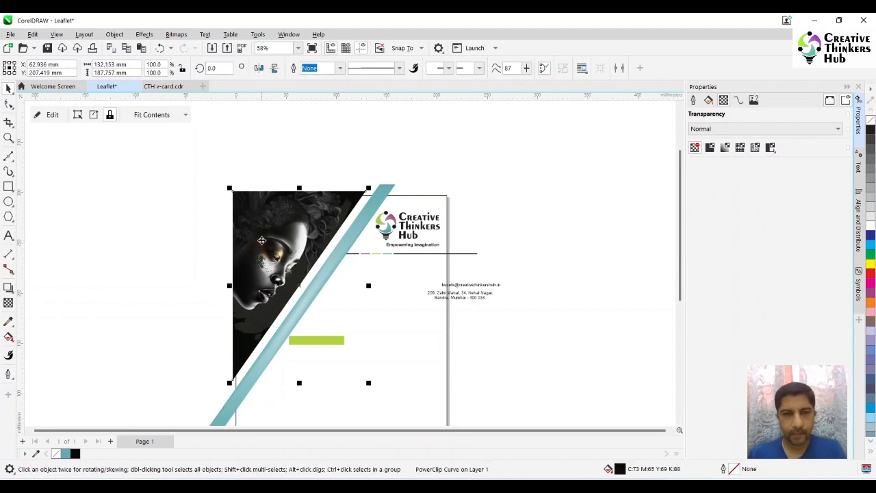
pyautogui.press('Down')
pyautogui.press('Down')
pyautogui.press('Right')
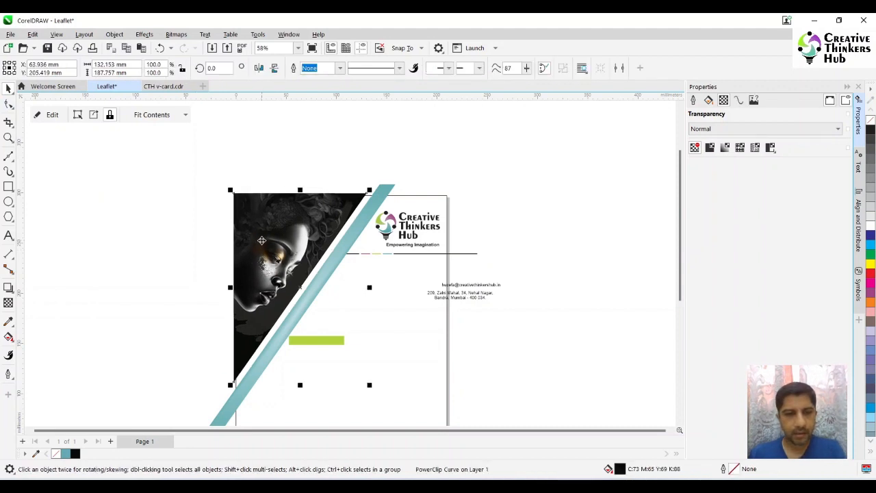
pyautogui.click(184, 231)
# Step: Enlarge the portrait inside the triangular frame to about 57%, shift it left and down, and finish editing
pyautogui.doubleClick(267, 259)
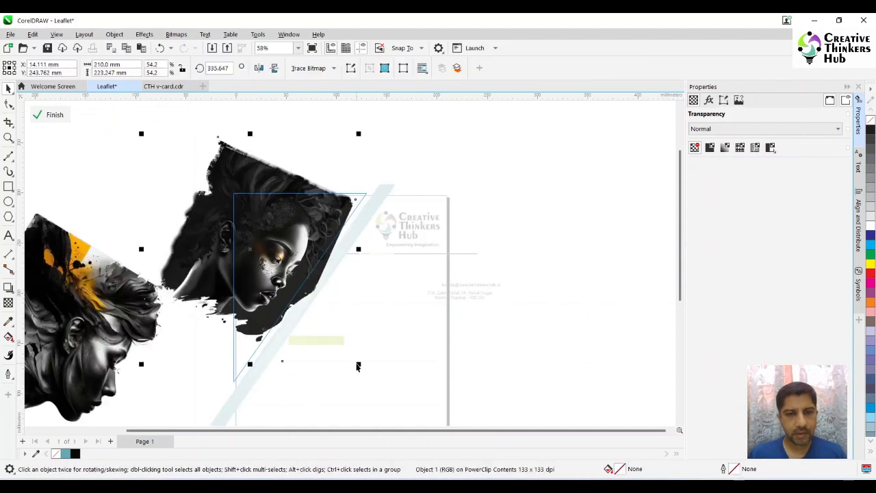
pyautogui.moveTo(358, 364); pyautogui.dragTo(369, 376)
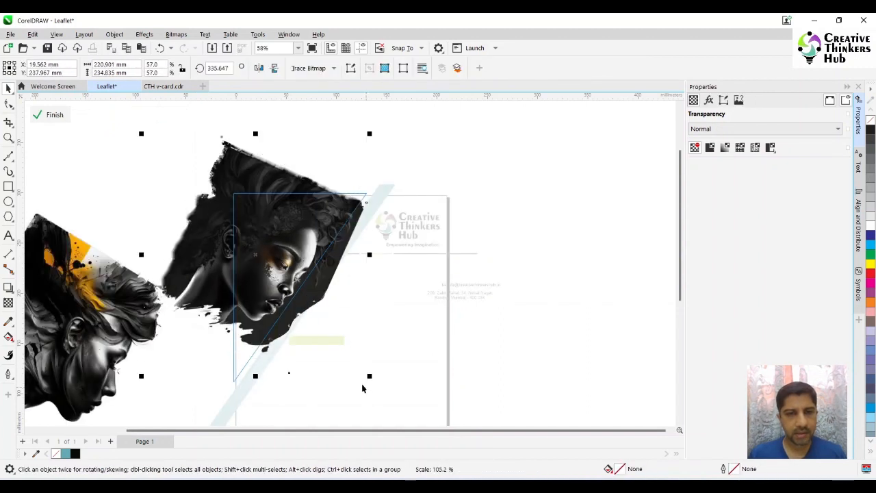
pyautogui.moveTo(297, 357); pyautogui.dragTo(287, 357)
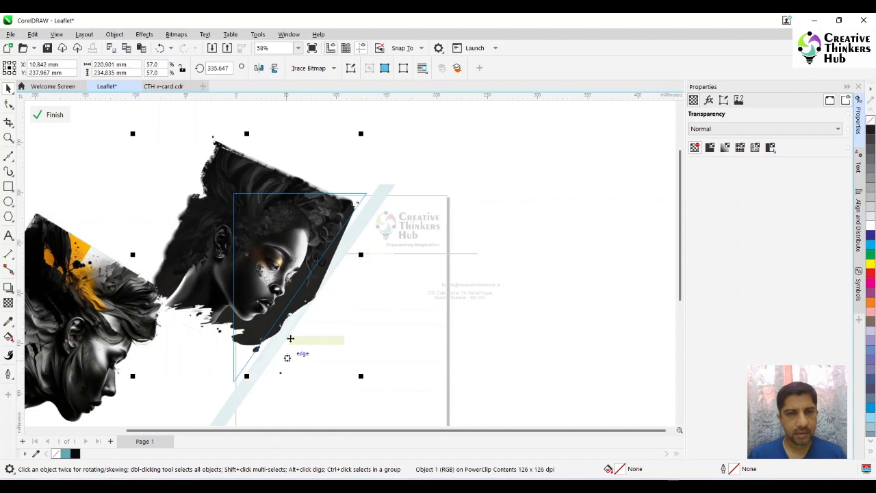
pyautogui.moveTo(296, 228)
pyautogui.mouseDown()
pyautogui.moveTo(285, 242)
pyautogui.moveTo(302, 235)
pyautogui.mouseUp()
pyautogui.click(303, 235)
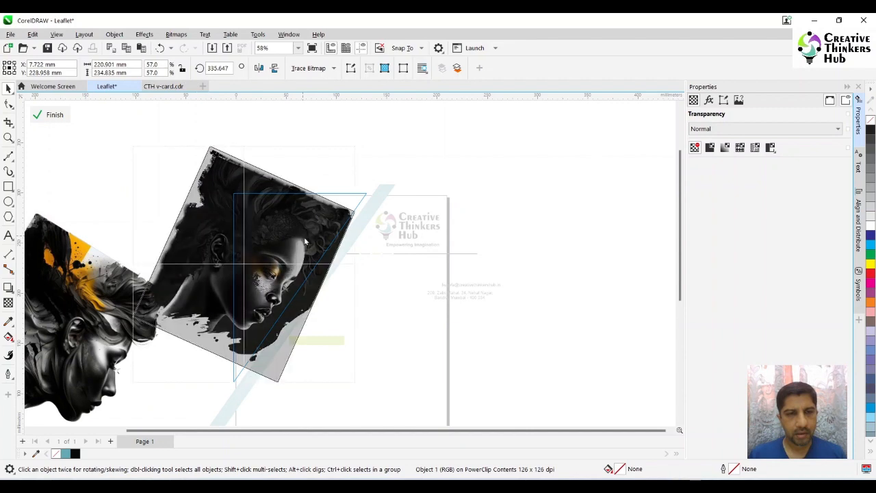
pyautogui.keyDown('ctrl'); pyautogui.click(304, 153); pyautogui.keyUp('ctrl')
pyautogui.click(303, 156)
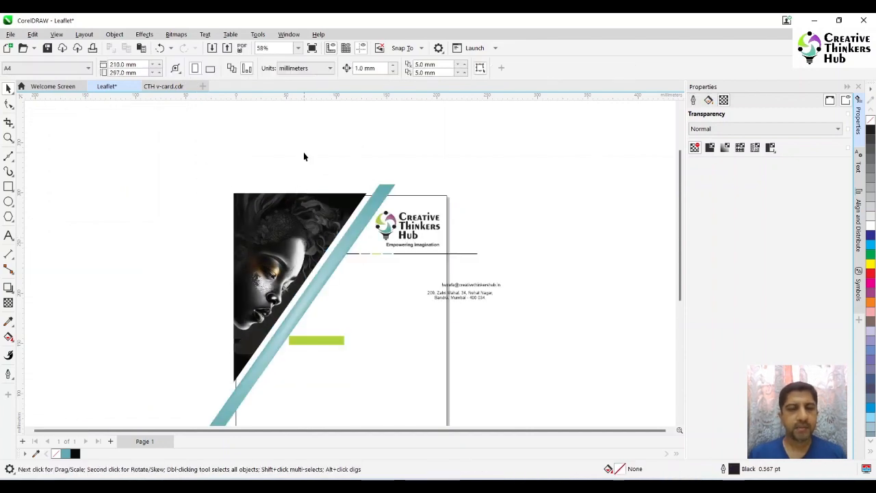
# Step: Cut the unused large portrait with orange hair out of the triangular frame's contents and finish editing
pyautogui.scroll(-2, 304, 156)
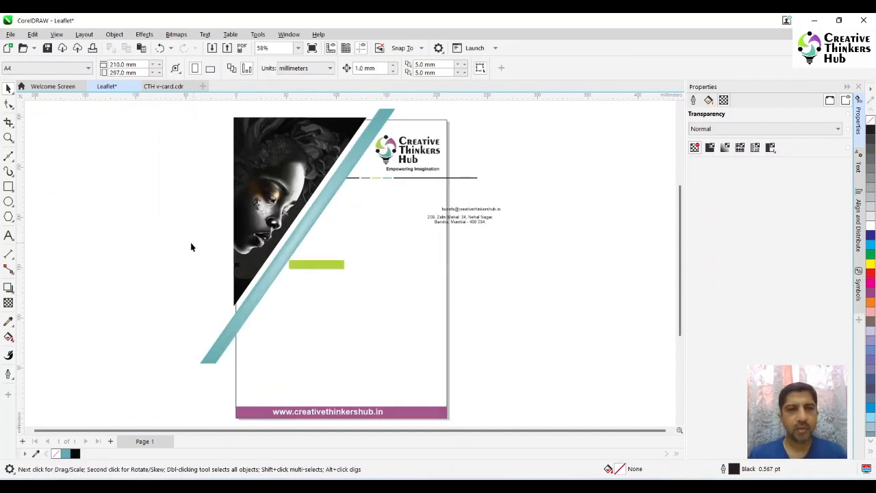
pyautogui.click(268, 207)
pyautogui.keyDown('ctrl'); pyautogui.click(268, 207); pyautogui.keyUp('ctrl')
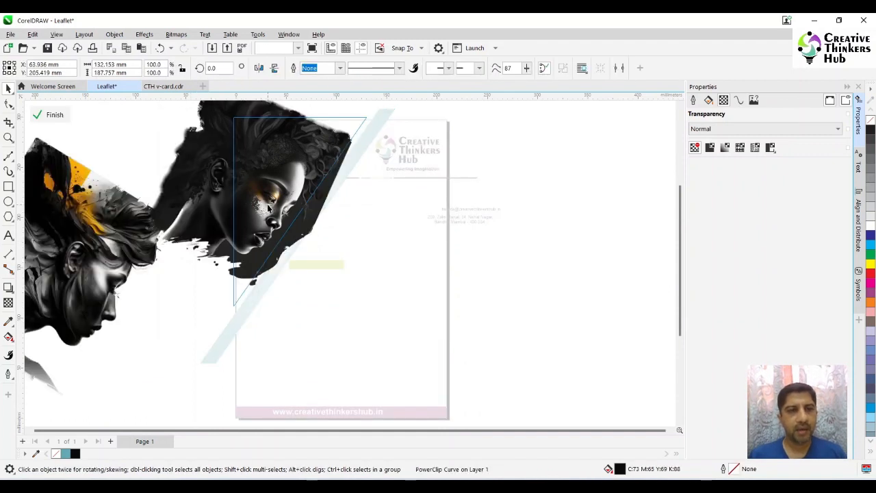
pyautogui.click(95, 257)
pyautogui.click(96, 194)
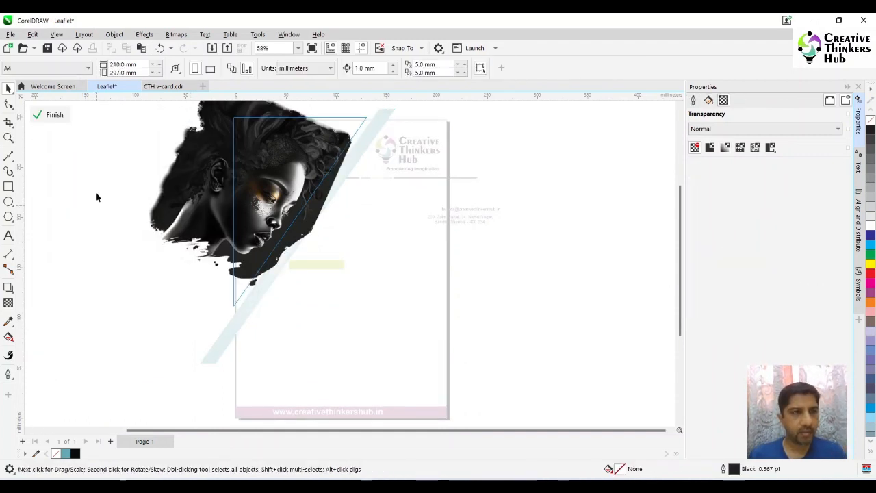
pyautogui.click(49, 115)
pyautogui.click(106, 224)
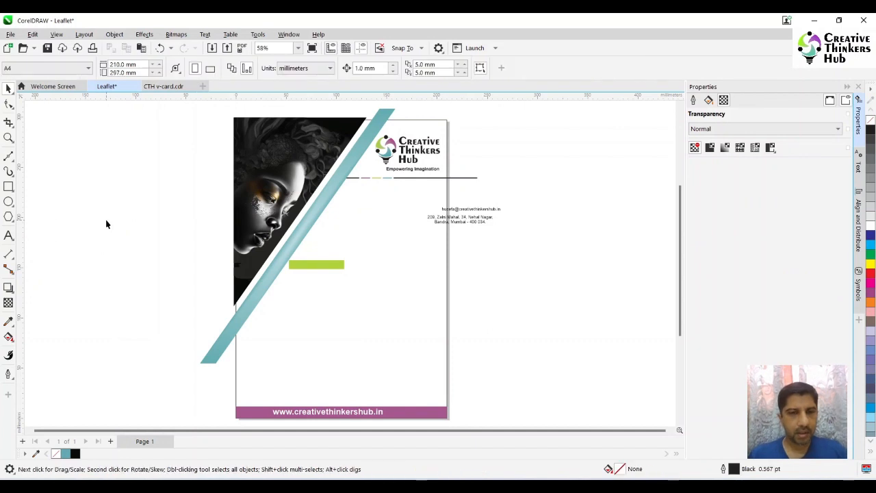
# Step: Paste the cut portrait outside the frame and set its rotation to 180 degrees
pyautogui.hotkey('ctrl', 'v')
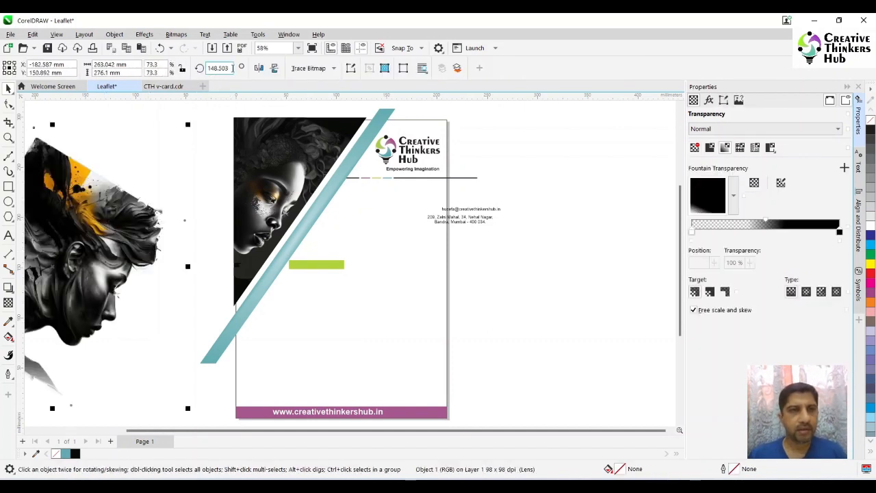
pyautogui.doubleClick(225, 68)
pyautogui.write('180')
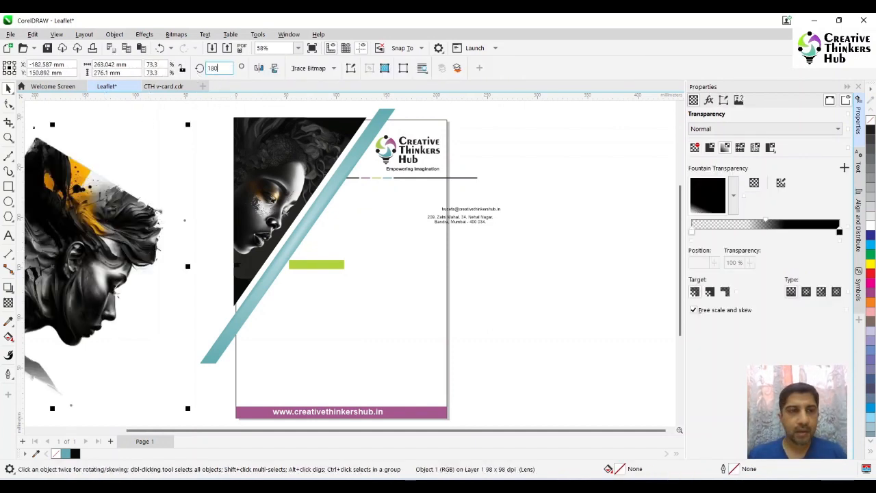
pyautogui.press('Return')
# Step: Move the pasted portrait to the empty area right of the page and shrink it to about 35%
pyautogui.moveTo(90, 230); pyautogui.dragTo(621, 274)
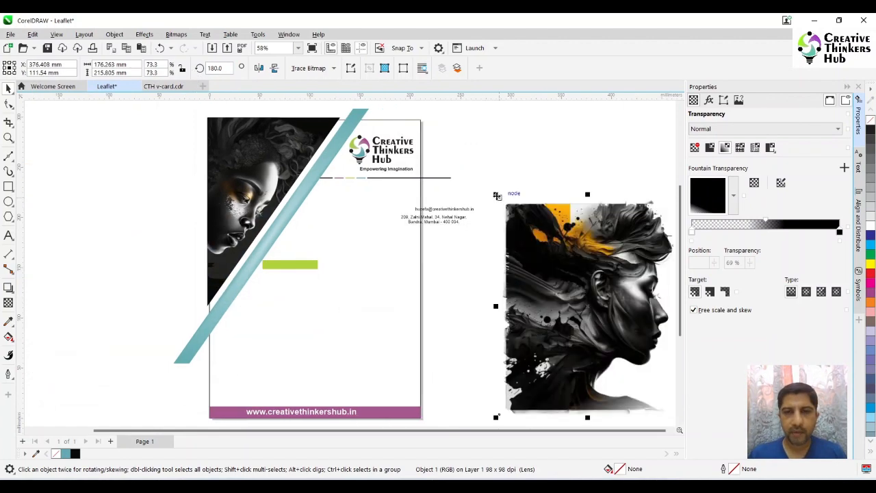
pyautogui.moveTo(497, 193); pyautogui.dragTo(580, 308)
pyautogui.moveTo(630, 390); pyautogui.dragTo(605, 360)
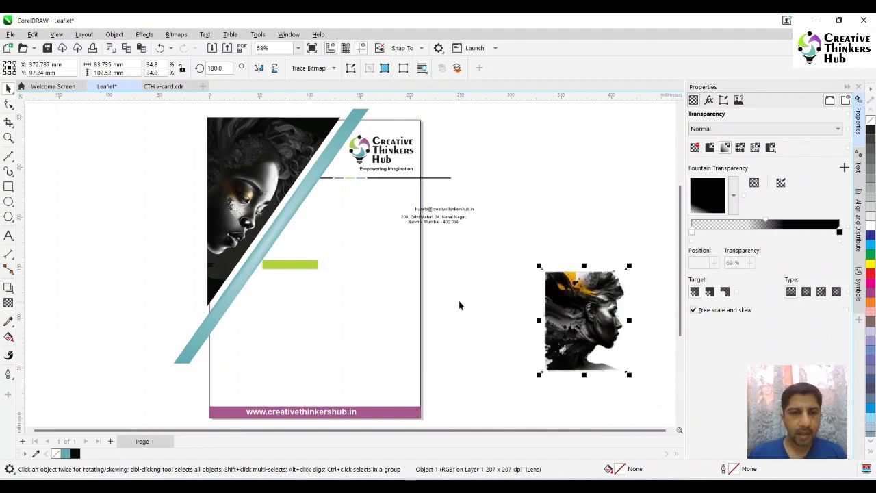
pyautogui.click(461, 303)
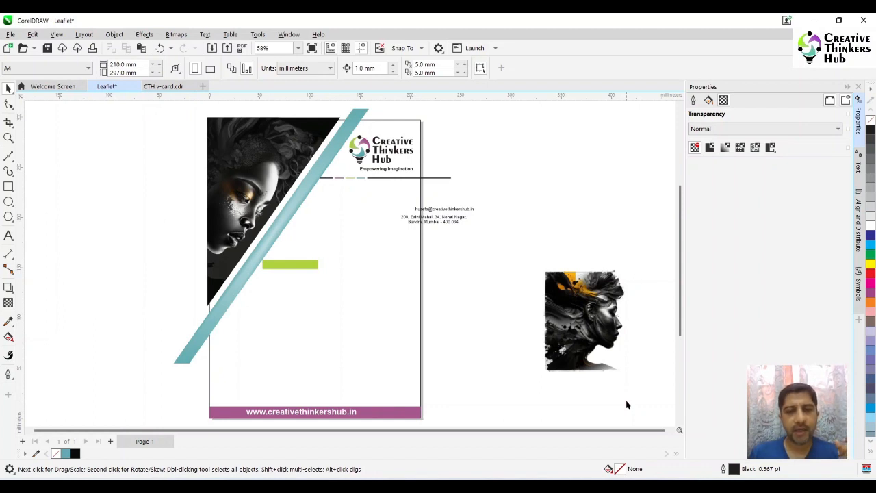
# Step: Switch to the creativethinkershub.in page in the browser and copy the three paragraphs of the personal introduction section
pyautogui.click(636, 438)
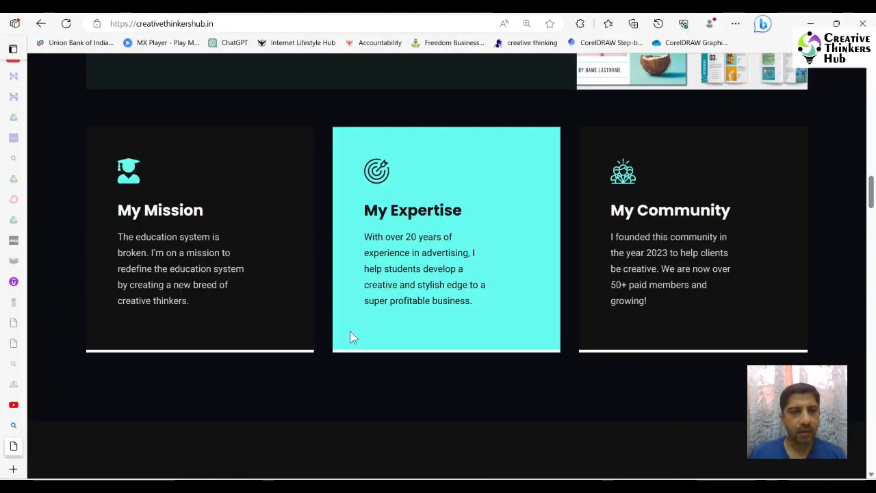
pyautogui.scroll(10, 349, 337)
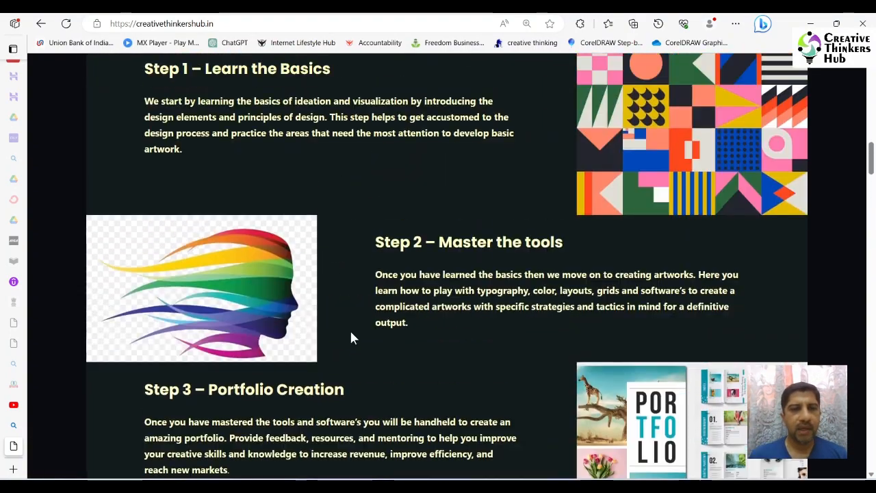
pyautogui.scroll(4, 351, 331)
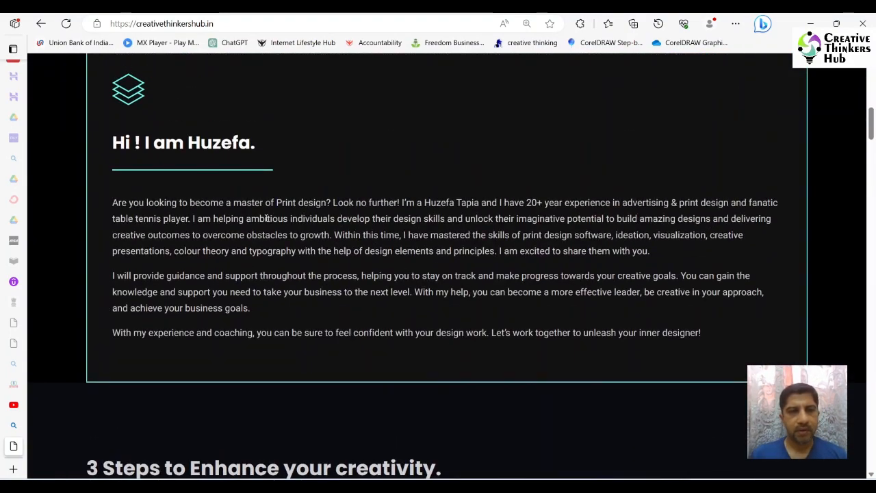
pyautogui.moveTo(113, 203); pyautogui.dragTo(710, 341)
pyautogui.hotkey('ctrl', 'c')
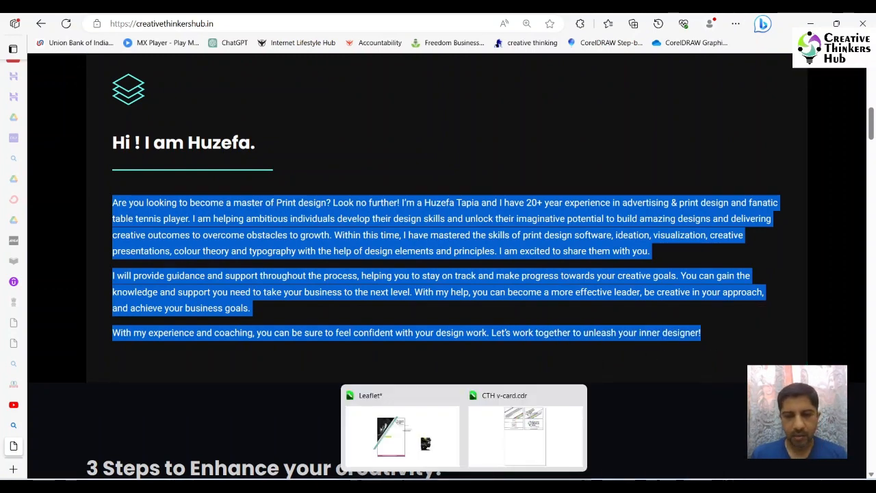
# Step: Switch back to the leaflet in CorelDRAW, draw a paragraph text frame about 164 by 159 mm, and paste the copied paragraphs into it
pyautogui.click(464, 486)
pyautogui.click(394, 426)
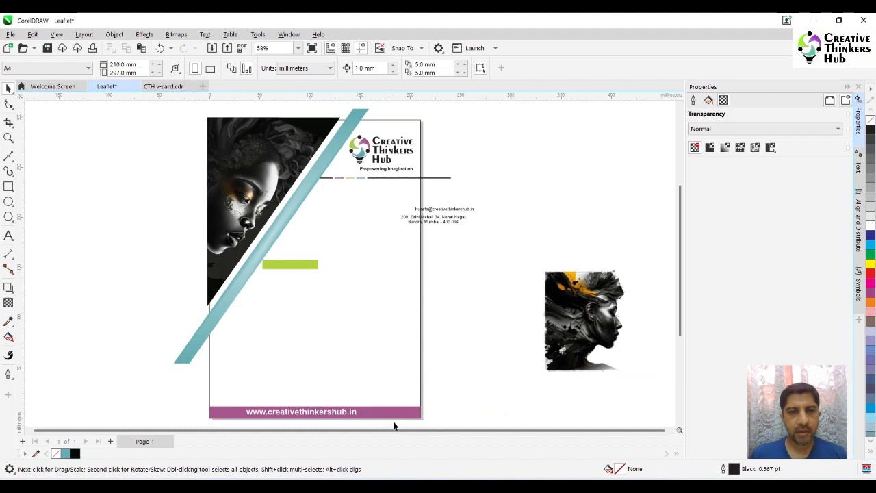
pyautogui.click(8, 236)
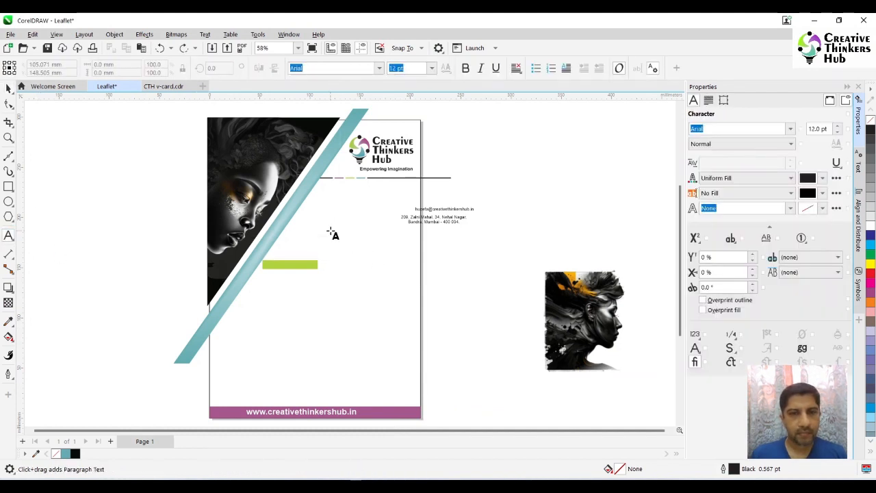
pyautogui.moveTo(327, 227); pyautogui.dragTo(496, 391)
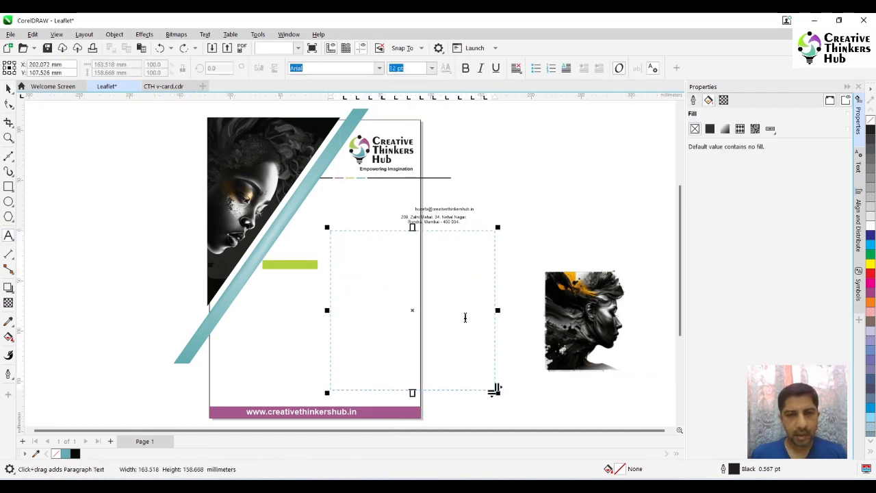
pyautogui.hotkey('ctrl', 'v')
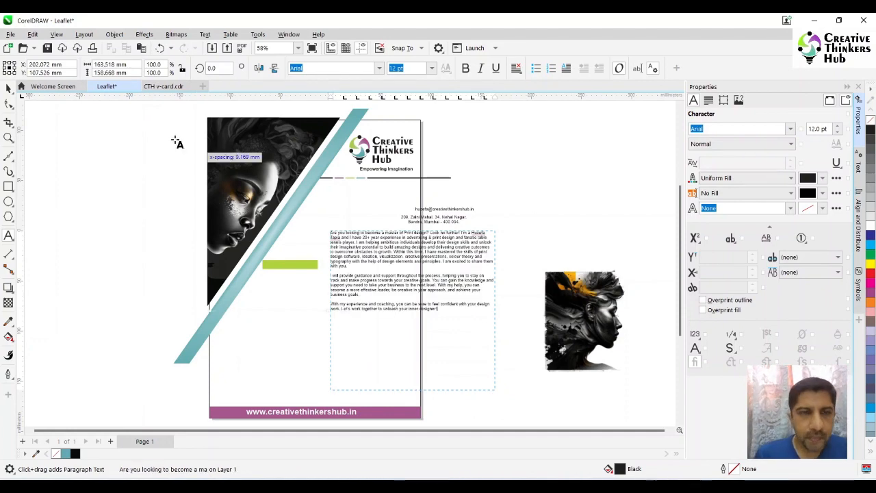
# Step: Move the paragraph frame left onto the page and narrow it from the right to about 129 mm wide
pyautogui.click(8, 88)
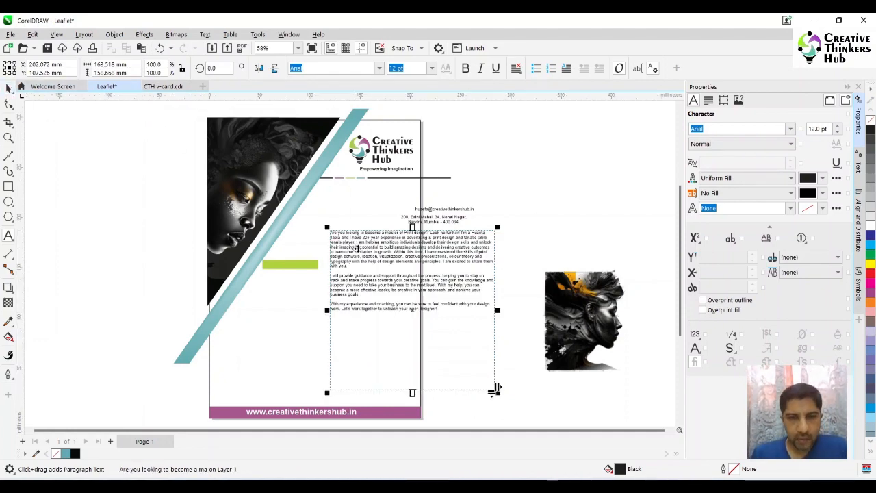
pyautogui.moveTo(358, 248); pyautogui.dragTo(317, 251)
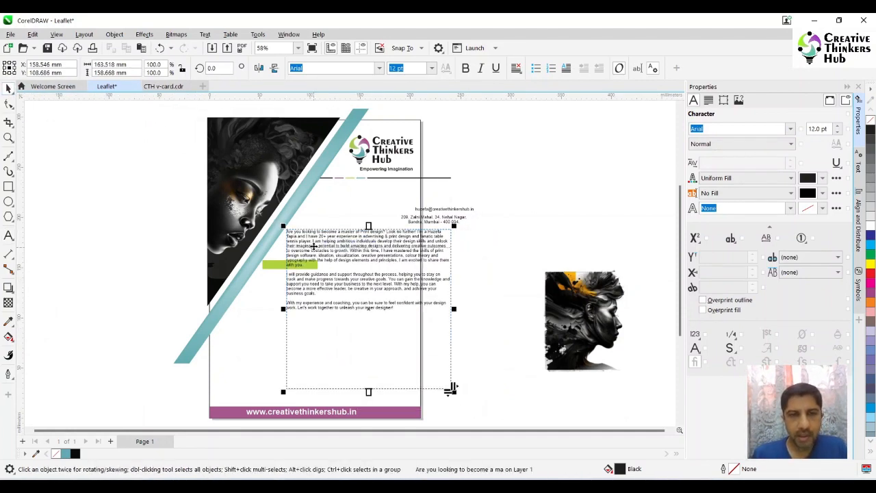
pyautogui.click(504, 186)
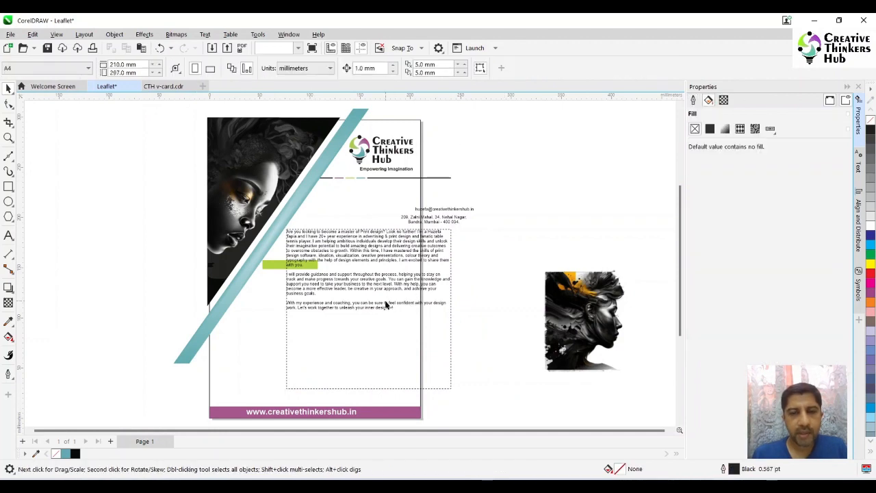
pyautogui.click(386, 304)
pyautogui.moveTo(451, 309); pyautogui.dragTo(420, 320)
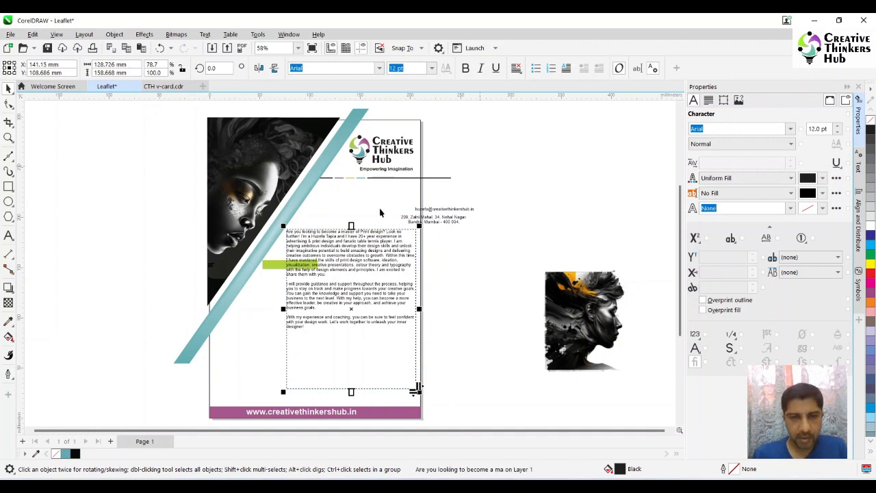
pyautogui.click(501, 261)
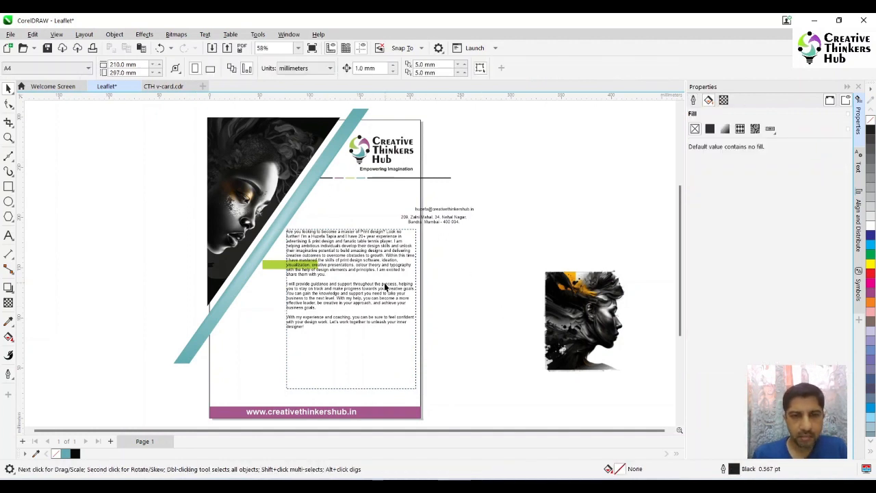
pyautogui.click(385, 288)
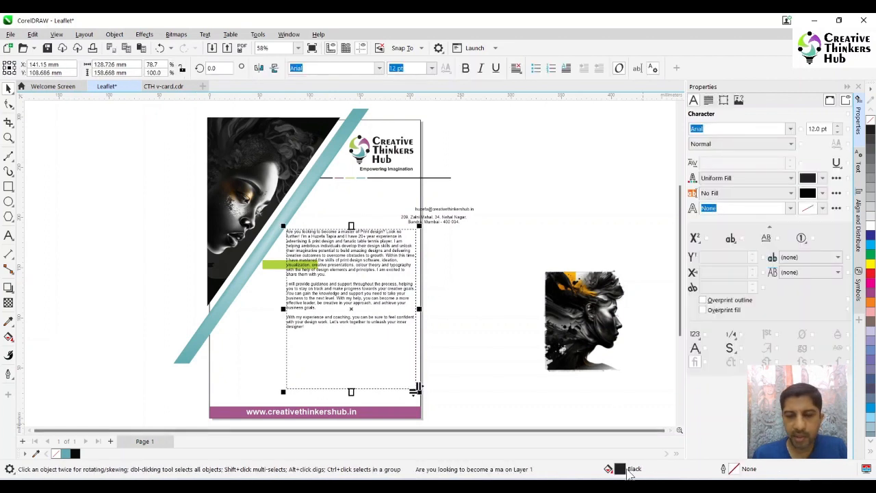
# Step: Lower the top edge of the page-sized rectangle to the divider line, leaving it about 236 mm high
pyautogui.click(252, 327)
pyautogui.click(252, 327)
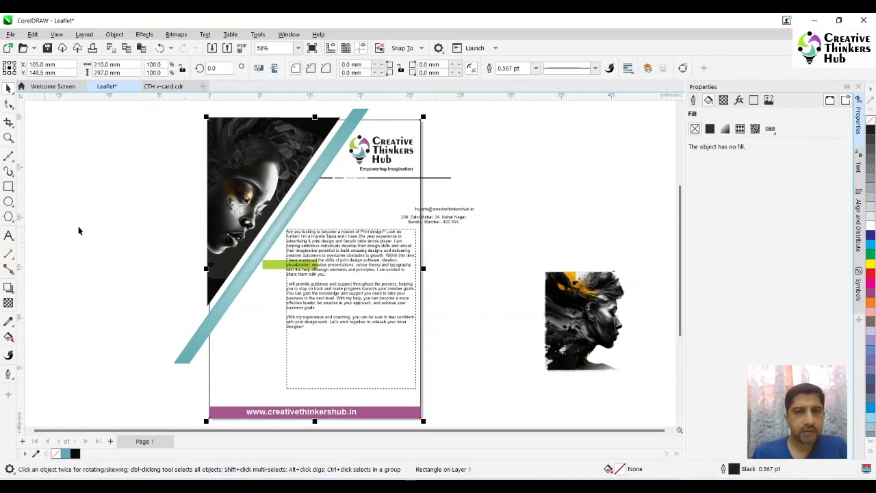
pyautogui.click(8, 103)
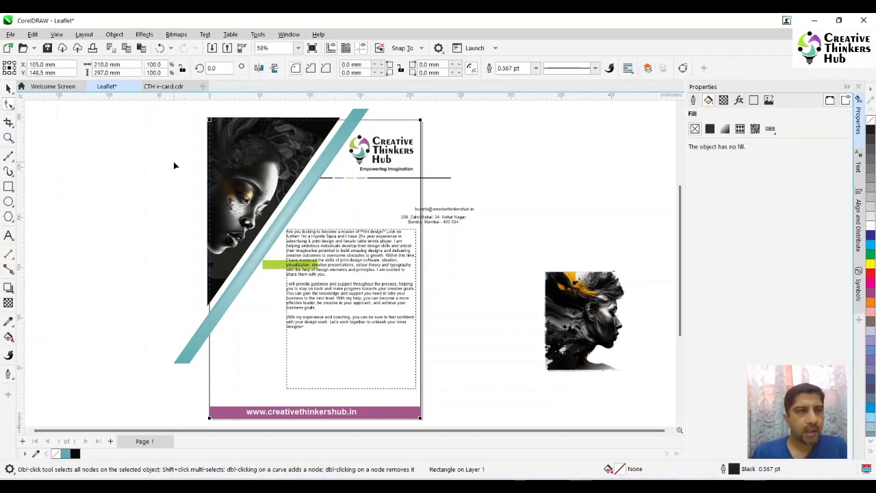
pyautogui.click(8, 89)
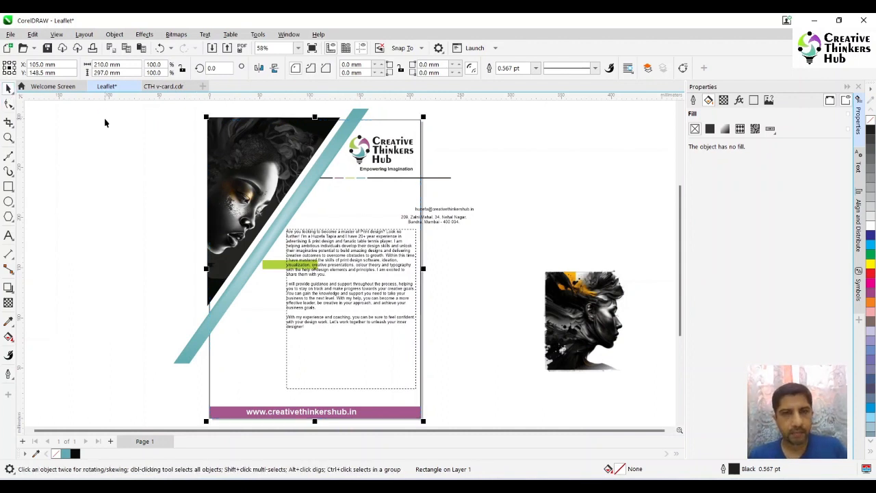
pyautogui.moveTo(314, 117); pyautogui.dragTo(315, 178)
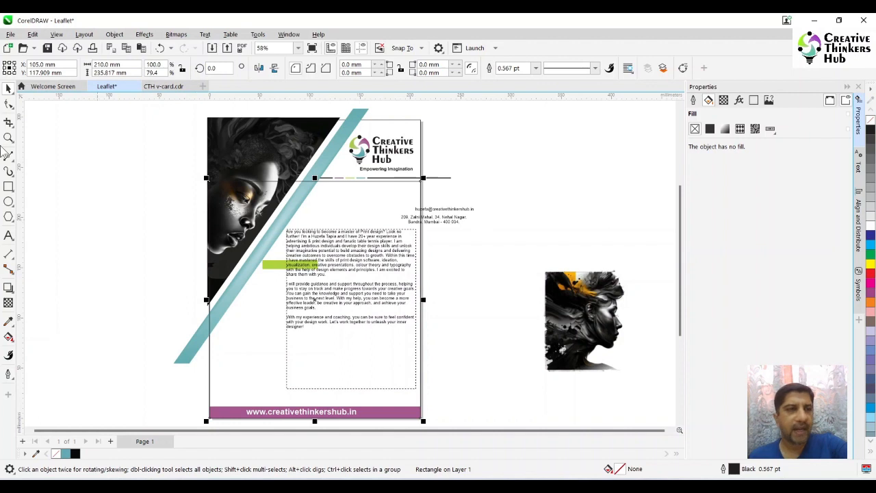
# Step: Convert the rectangle to curves, add a node on its left edge, and move its top-left corner to slant along the teal band
pyautogui.click(9, 104)
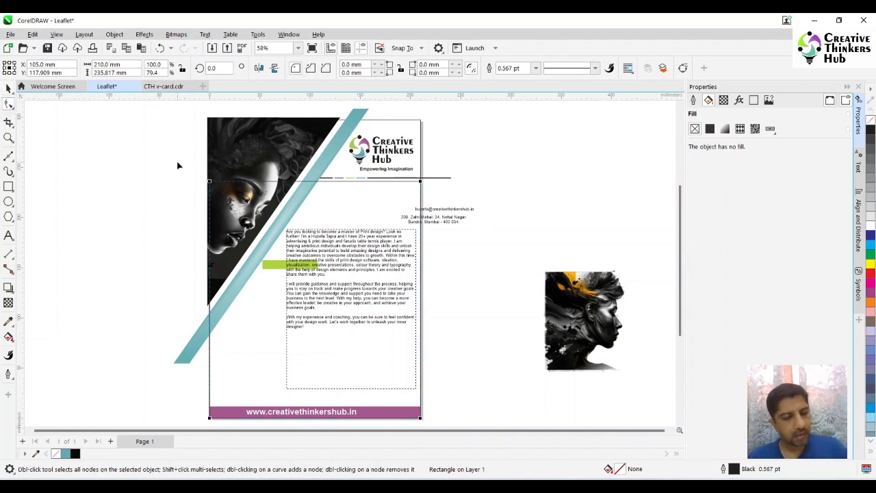
pyautogui.hotkey('ctrl', 'q')
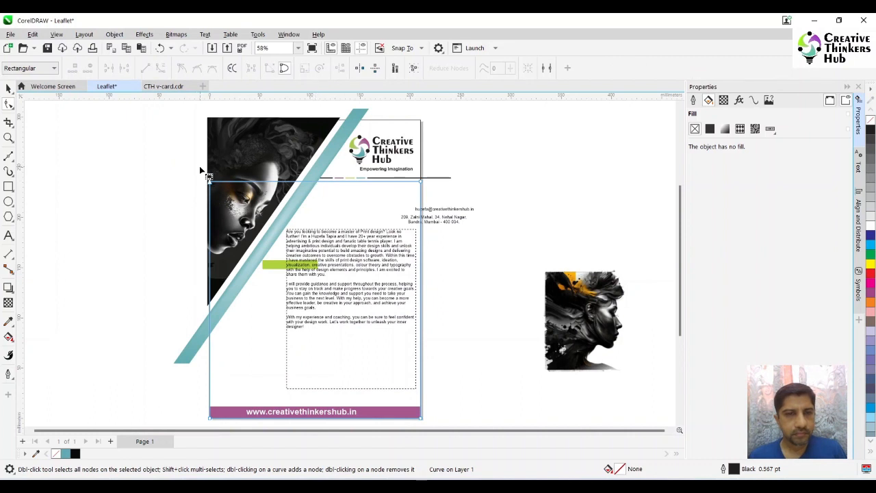
pyautogui.click(209, 338)
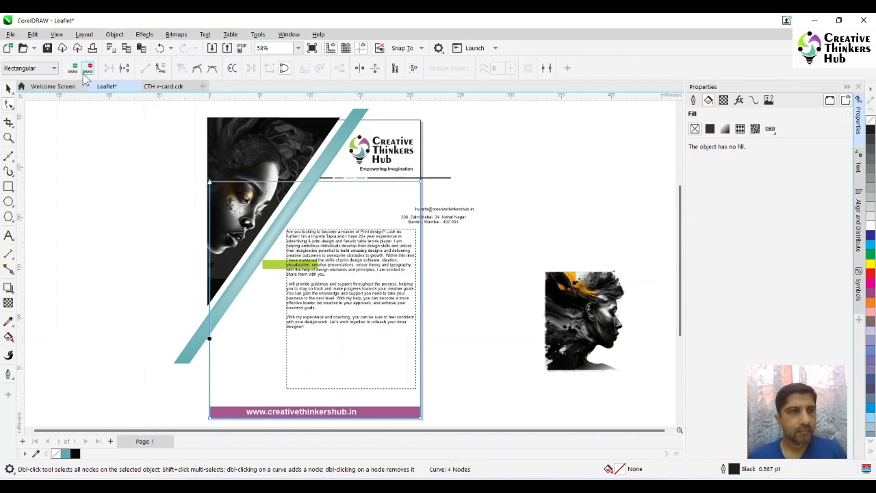
pyautogui.doubleClick(211, 189)
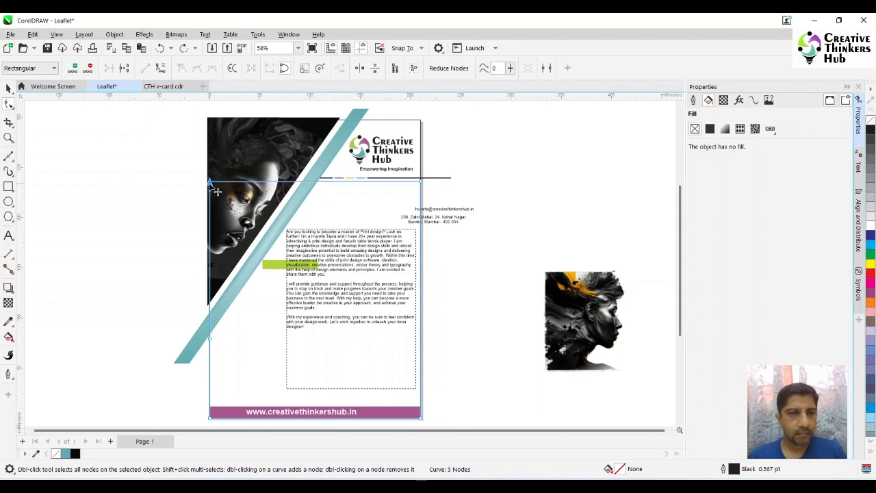
pyautogui.moveTo(216, 192); pyautogui.dragTo(327, 194)
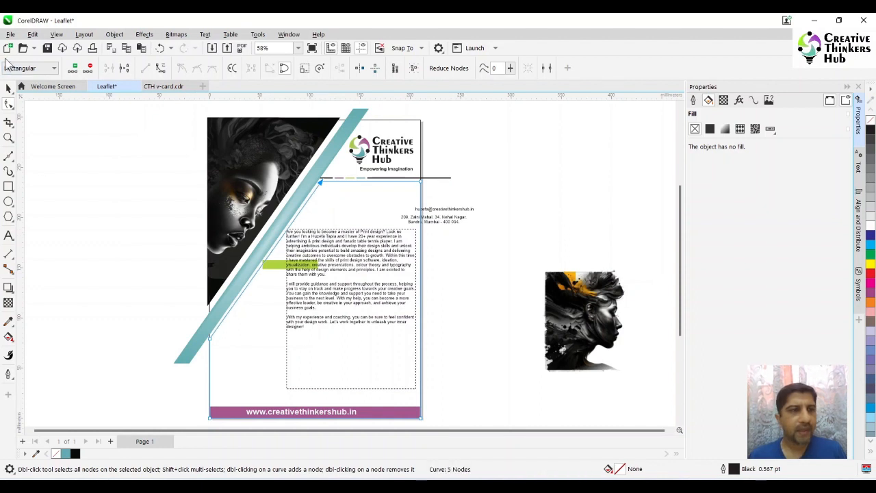
# Step: Fill the slanted shape with black and send it behind the green bar, the body text and the purple footer
pyautogui.click(8, 89)
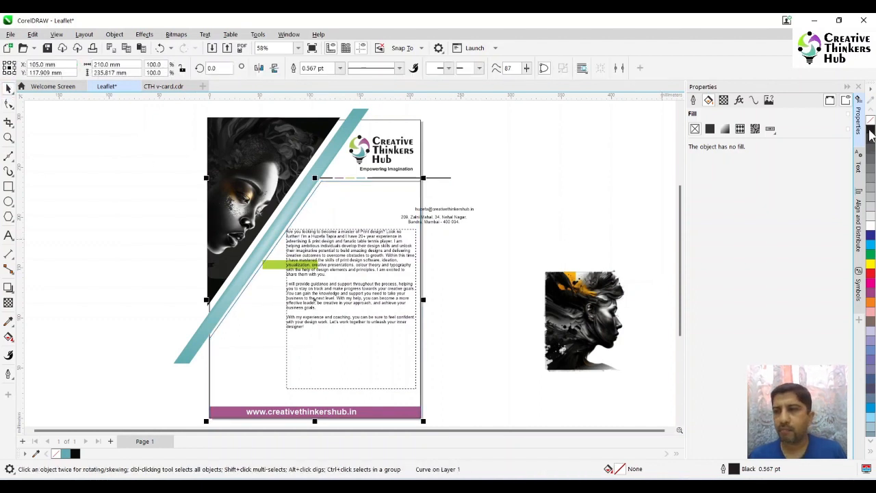
pyautogui.click(870, 134)
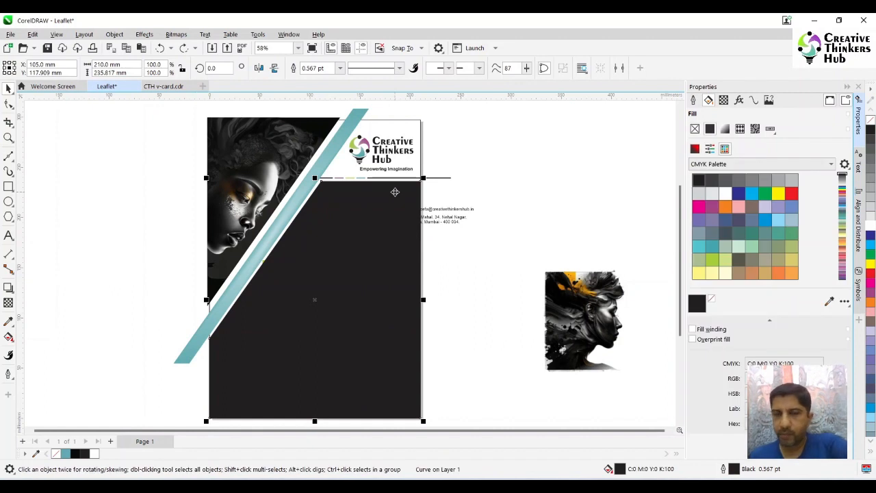
pyautogui.hotkey('ctrl', 'pagedown')
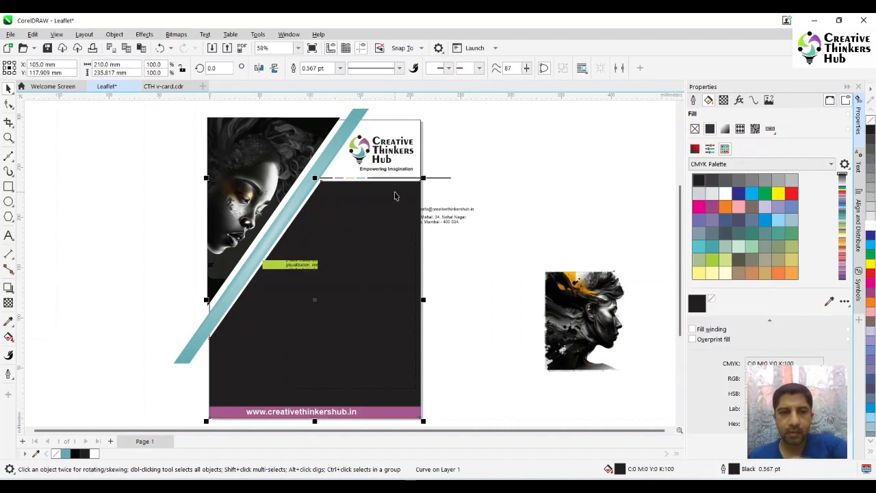
# Step: Recolor the body text on the black shape to white
pyautogui.click(458, 301)
pyautogui.click(353, 236)
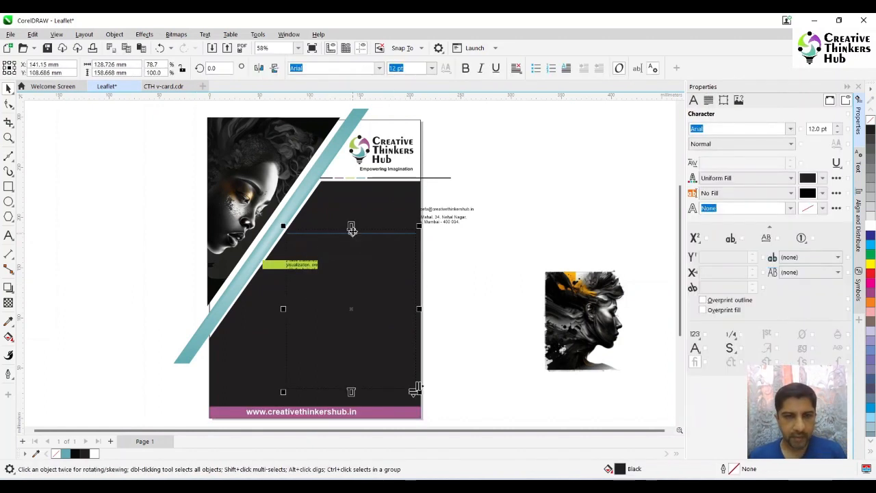
pyautogui.click(465, 310)
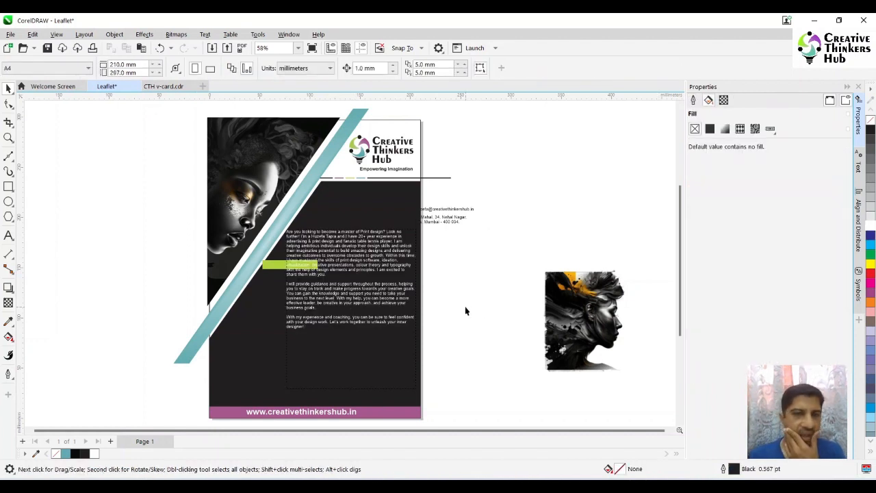
# Step: Examine the leaflet's body text up close and the headline section of the website's home page, returning to the leaflet in CorelDRAW
pyautogui.click(8, 138)
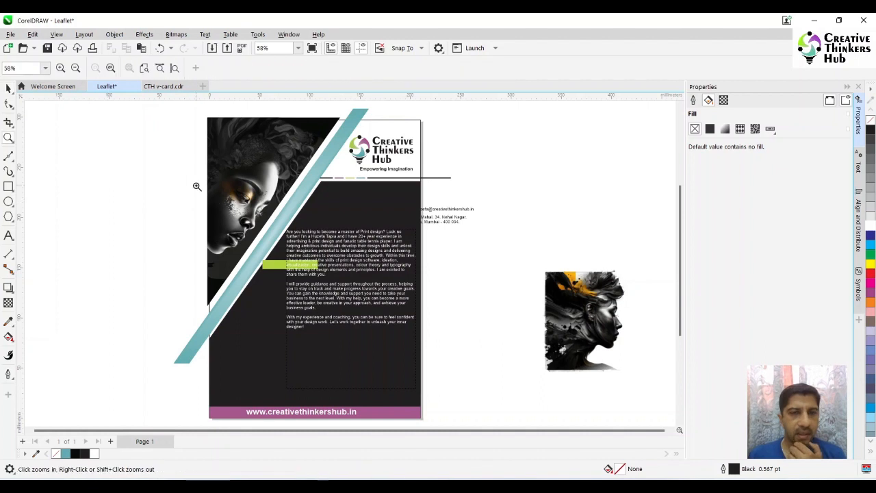
pyautogui.moveTo(196, 185); pyautogui.dragTo(499, 397)
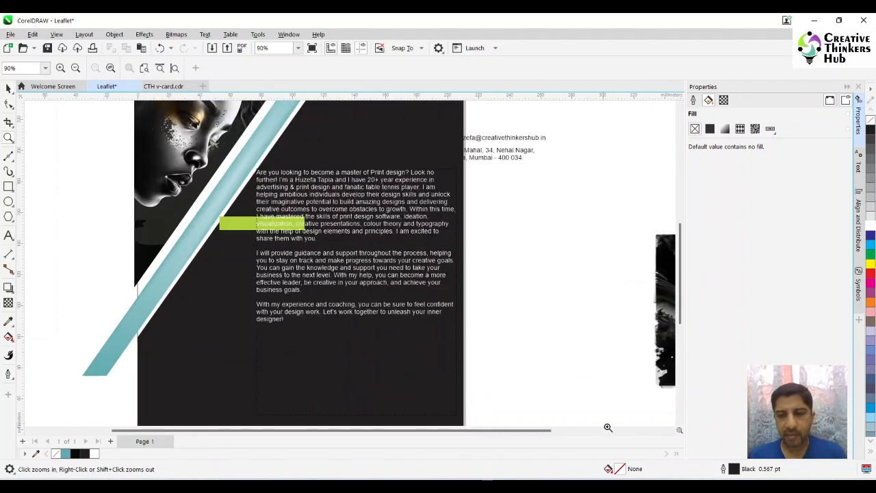
pyautogui.click(633, 431)
pyautogui.scroll(8, 335, 208)
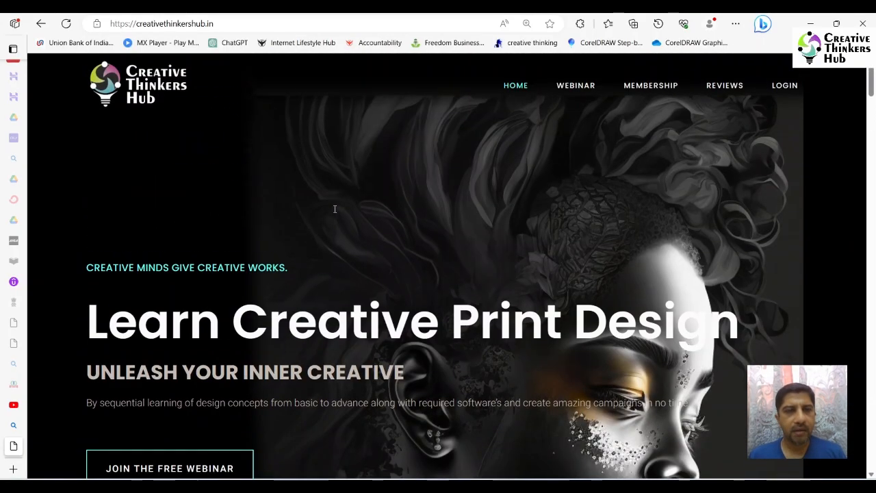
pyautogui.scroll(-2, 334, 209)
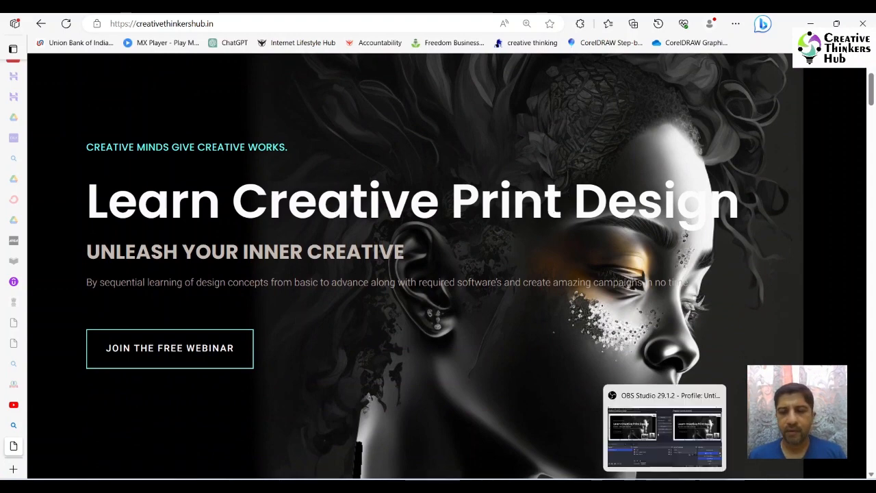
pyautogui.moveTo(463, 487)
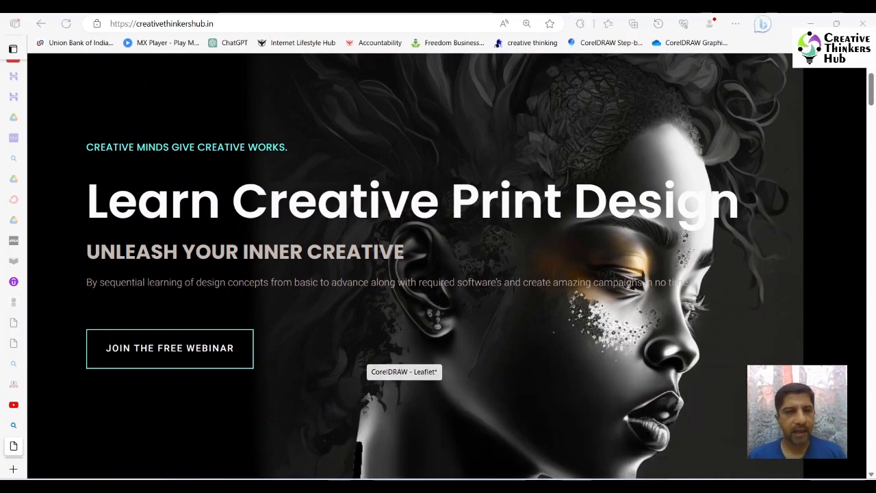
pyautogui.click(527, 448)
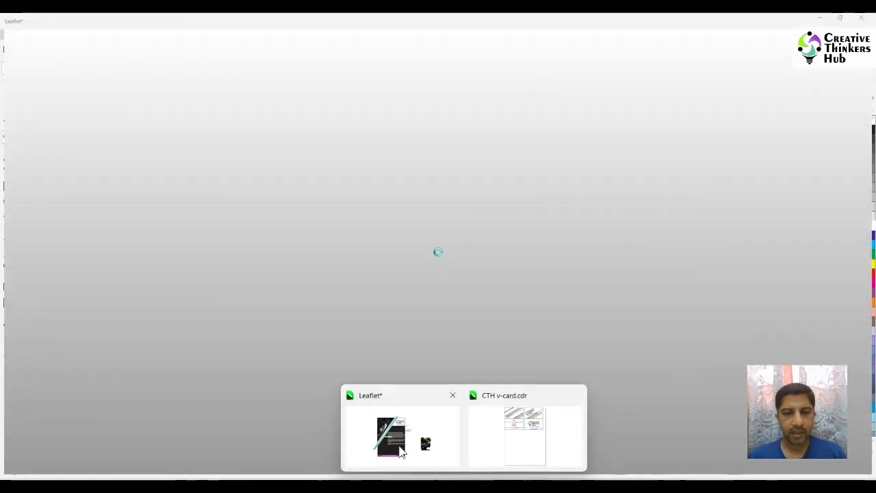
pyautogui.click(404, 435)
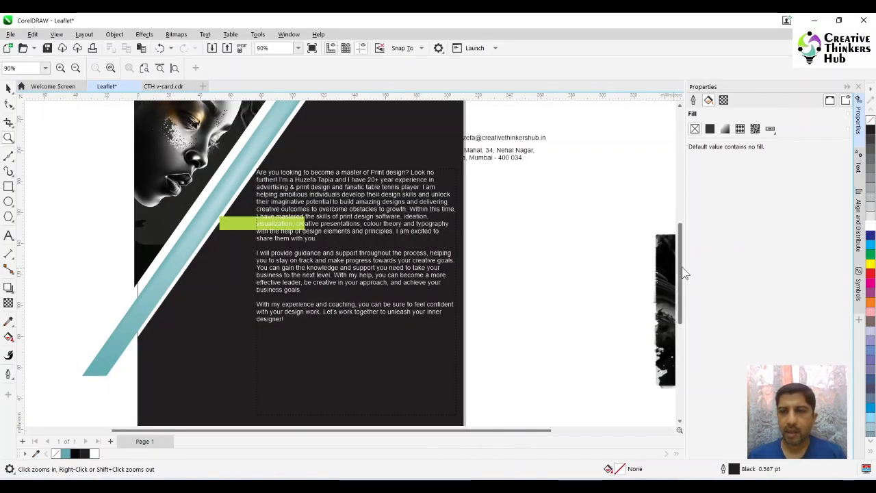
# Step: Add the headline text "Learn Creative Print Design" beside the portrait and make it bold
pyautogui.moveTo(680, 274); pyautogui.dragTo(680, 234)
pyautogui.click(9, 235)
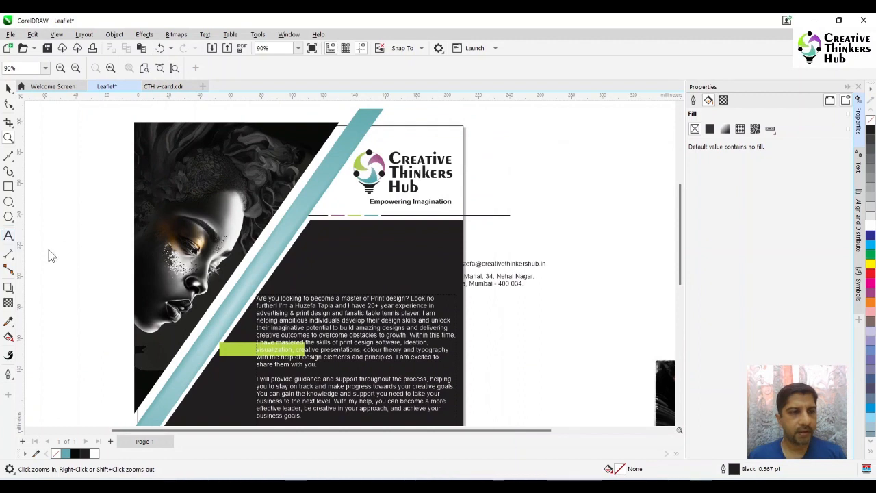
pyautogui.click(59, 250)
pyautogui.write('Lear')
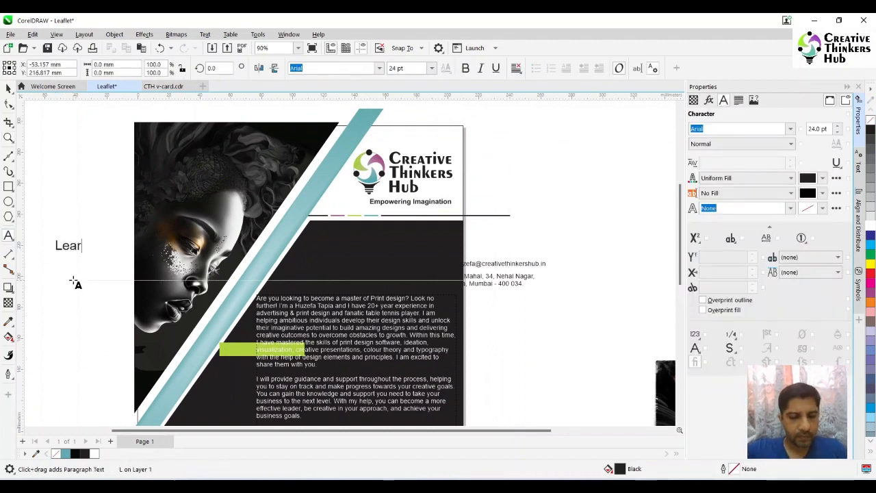
pyautogui.write('n Creativ')
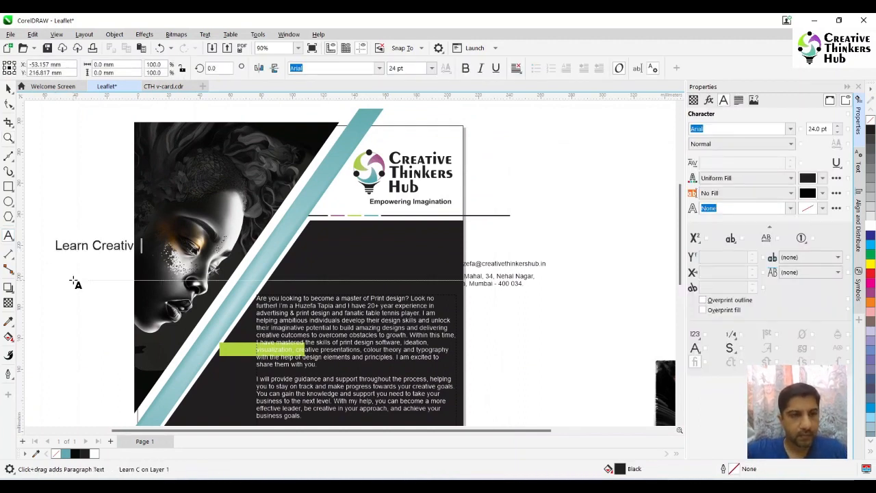
pyautogui.write('e P')
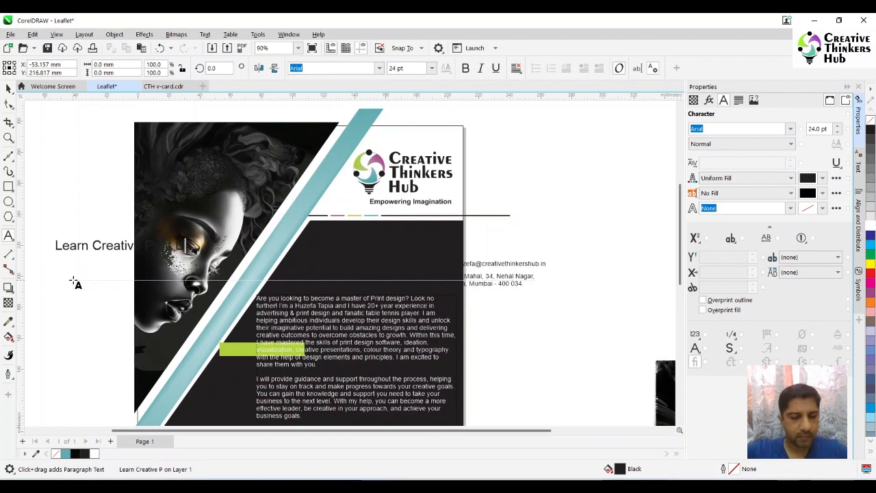
pyautogui.write('rint D')
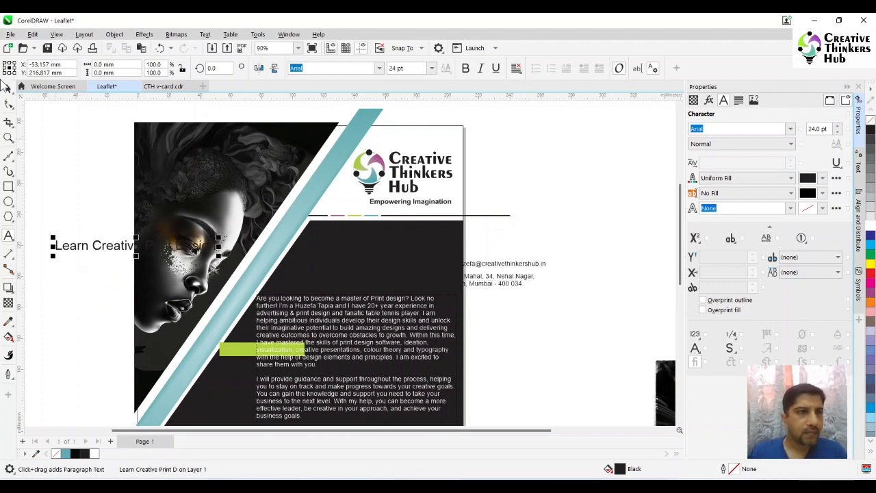
pyautogui.click(8, 87)
pyautogui.click(467, 69)
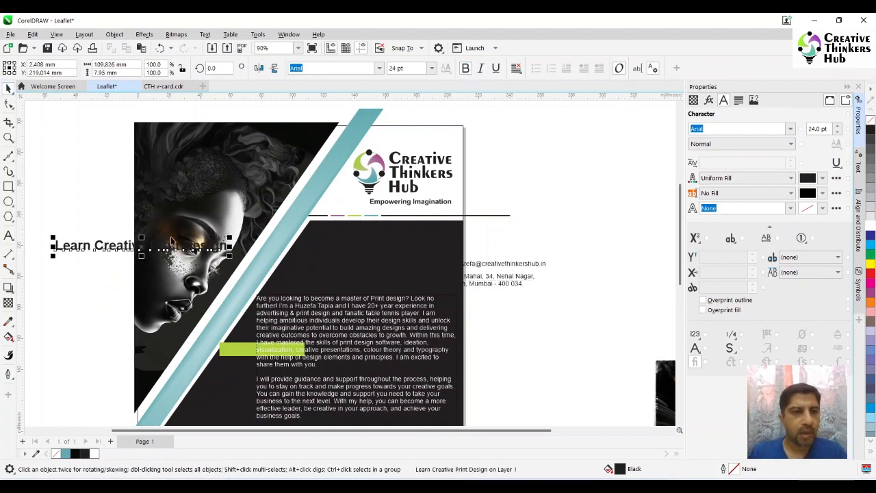
# Step: Move the headline onto the upper part of the black panel, just below the logo's divider line, and recolor it white
pyautogui.moveTo(139, 247); pyautogui.dragTo(410, 244)
pyautogui.click(869, 232)
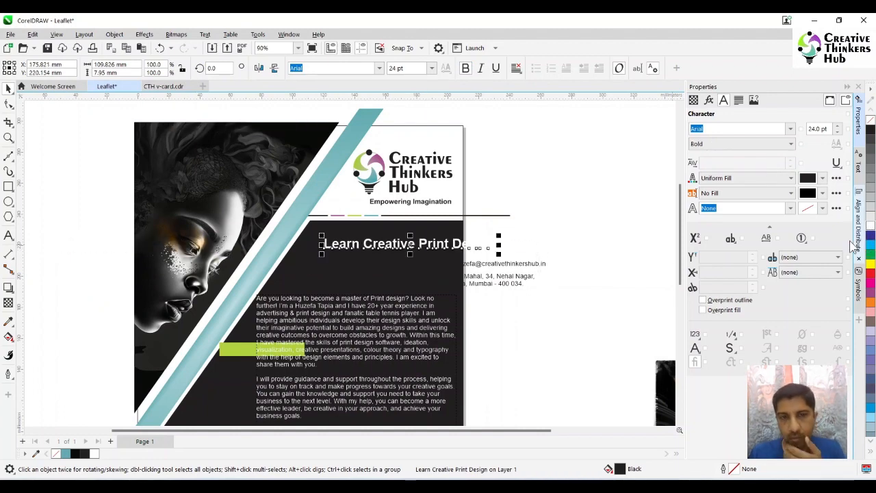
pyautogui.moveTo(411, 244); pyautogui.dragTo(399, 238)
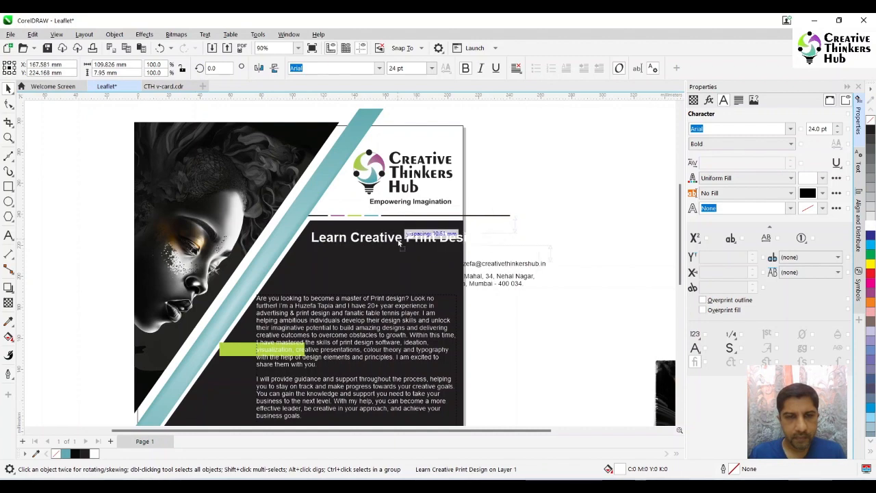
# Step: Break the headline into two lines before "Print Design" and enlarge it to about 37.5 pt
pyautogui.click(8, 237)
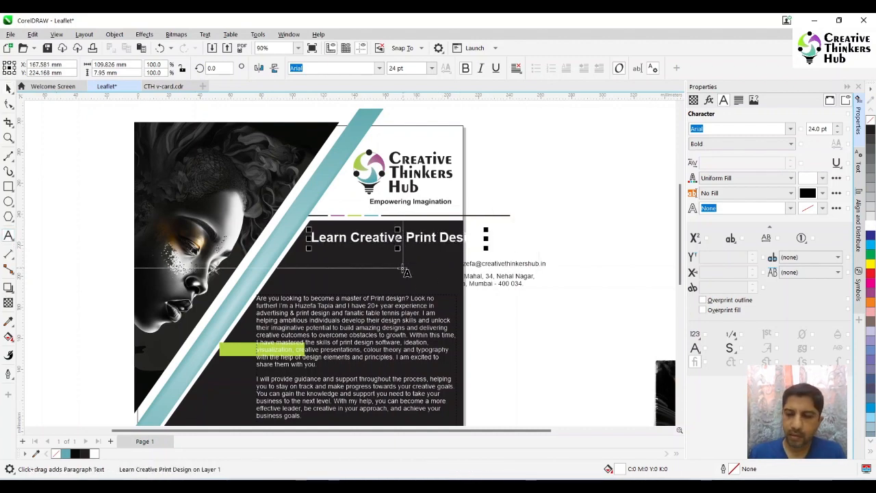
pyautogui.press('BackSpace')
pyautogui.press('Return')
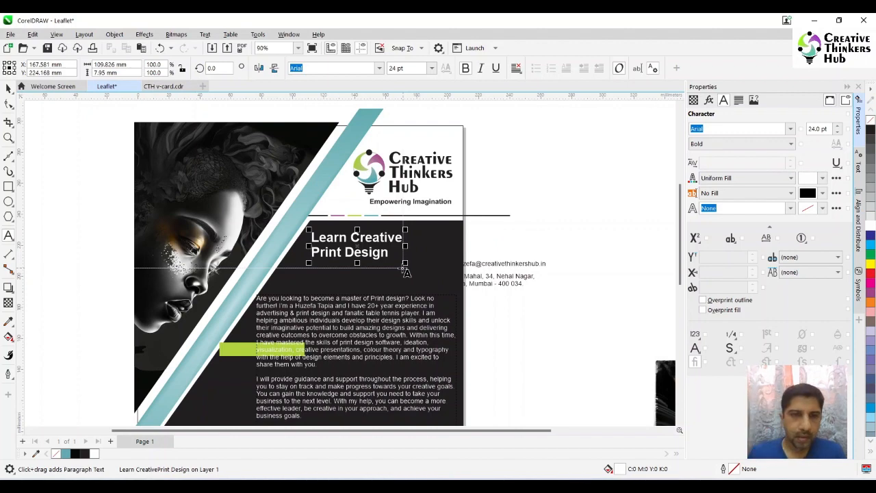
pyautogui.hotkey('ctrl', 'space')
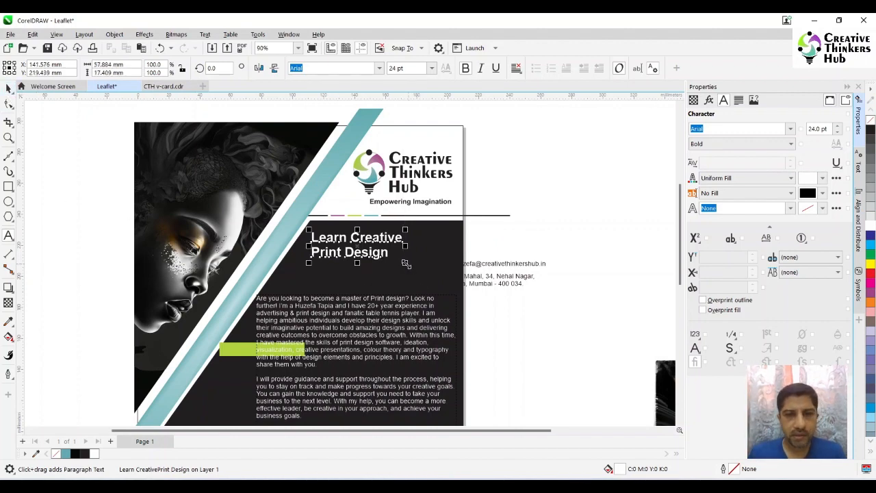
pyautogui.moveTo(443, 293); pyautogui.dragTo(455, 302)
pyautogui.press('F8')
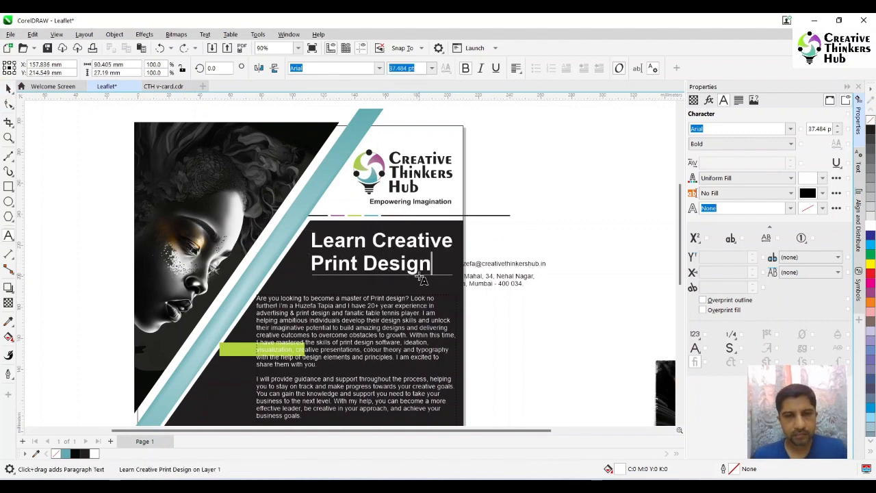
# Step: Split the "Print Design" line off the heading and paste it as a separate text object beside the page
pyautogui.hotkey('shift', 'Home')
pyautogui.hotkey('ctrl', 'c')
pyautogui.press('BackSpace')
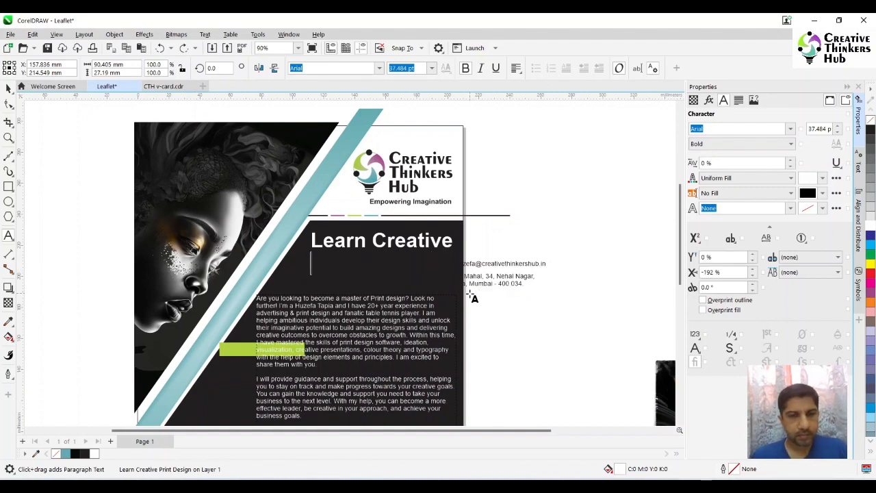
pyautogui.click(7, 92)
pyautogui.click(539, 244)
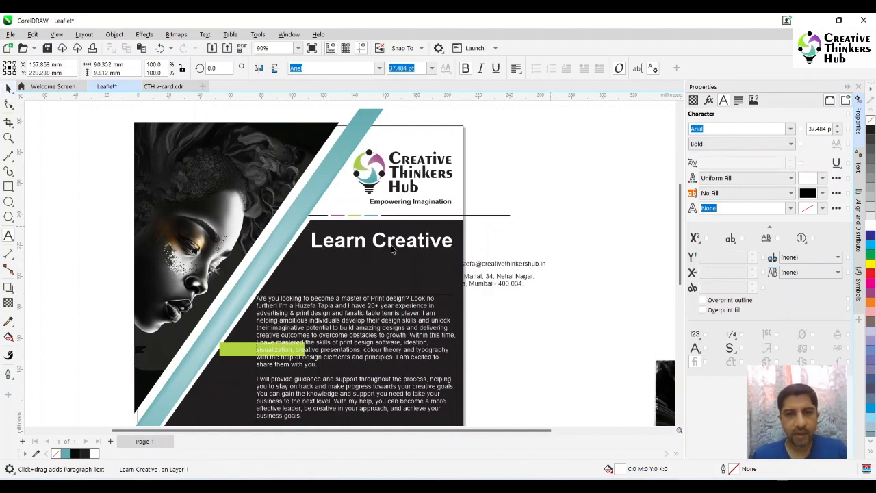
pyautogui.press('F8')
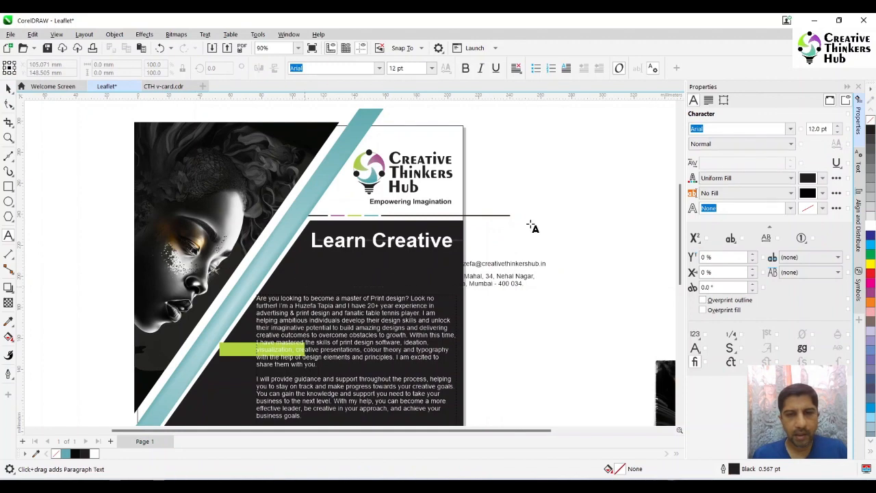
pyautogui.click(562, 253)
pyautogui.hotkey('ctrl', 'v')
pyautogui.click(7, 92)
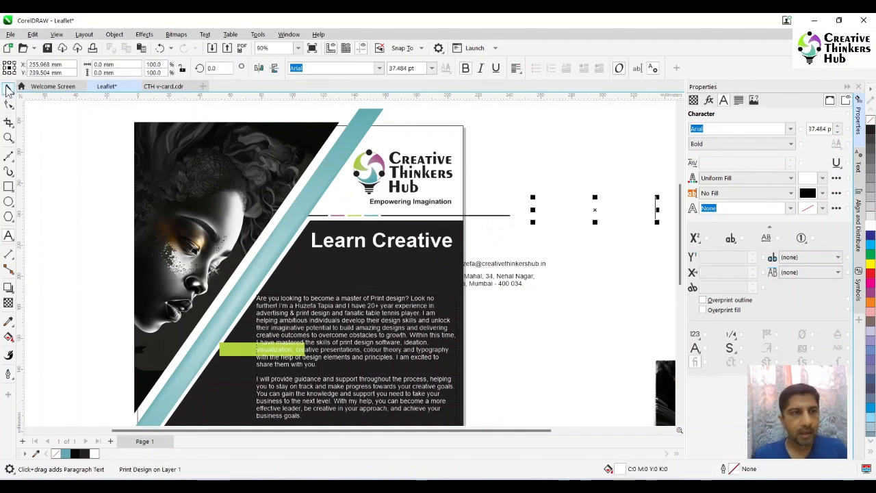
# Step: Place the "Print Design" text beneath "Learn Creative" and enlarge it to about 50.2 pt
pyautogui.moveTo(594, 211); pyautogui.dragTo(353, 273)
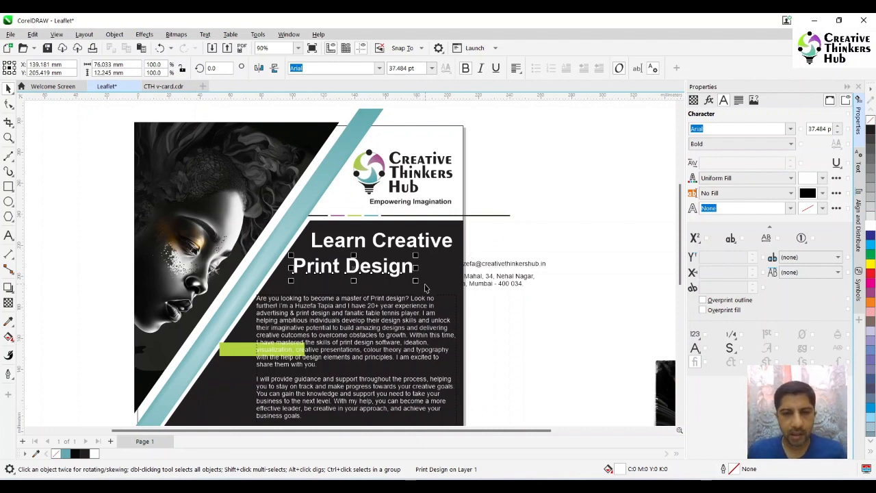
pyautogui.moveTo(425, 283); pyautogui.dragTo(455, 295)
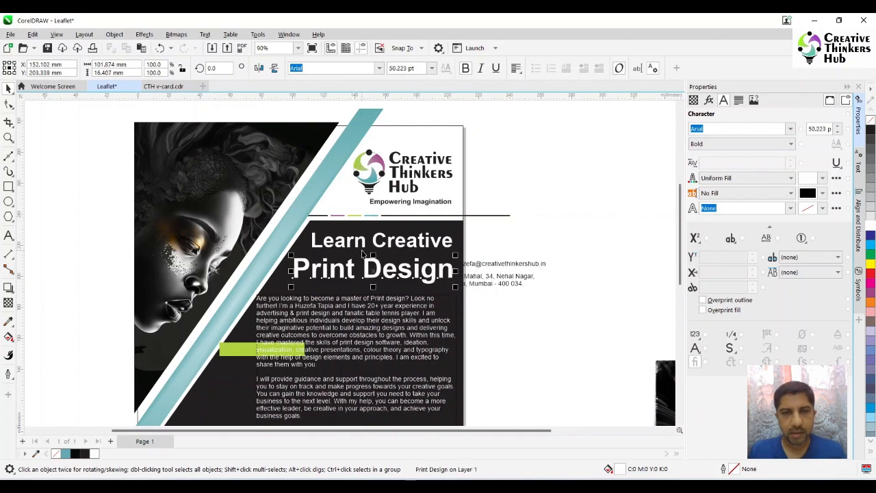
pyautogui.click(539, 238)
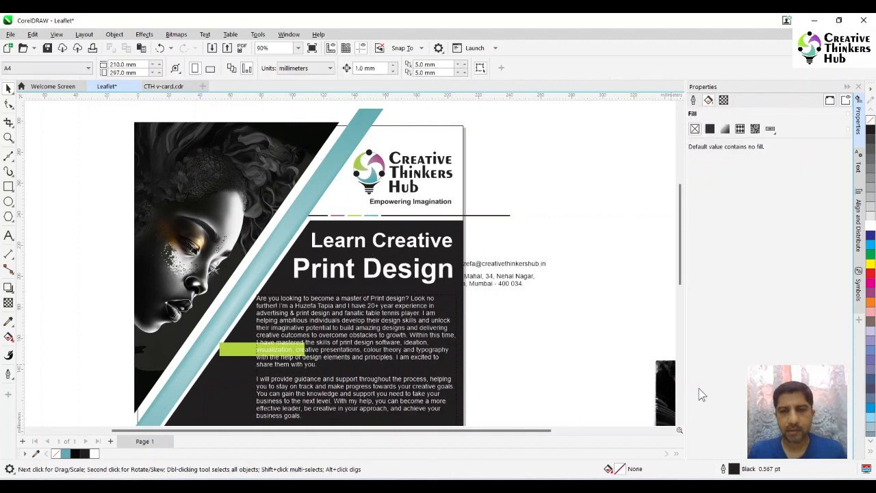
# Step: Right-align the "Print Design" text with the "Learn Creative" line above it
pyautogui.moveTo(683, 269)
pyautogui.mouseDown()
pyautogui.moveTo(684, 297)
pyautogui.moveTo(682, 278)
pyautogui.mouseUp()
pyautogui.click(432, 251)
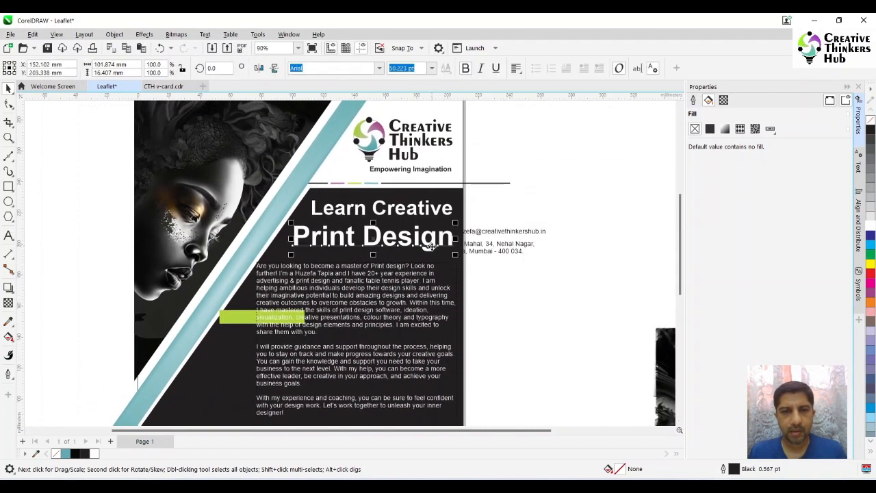
pyautogui.moveTo(433, 248); pyautogui.dragTo(429, 245)
pyautogui.keyDown('shift'); pyautogui.click(446, 222); pyautogui.keyUp('shift')
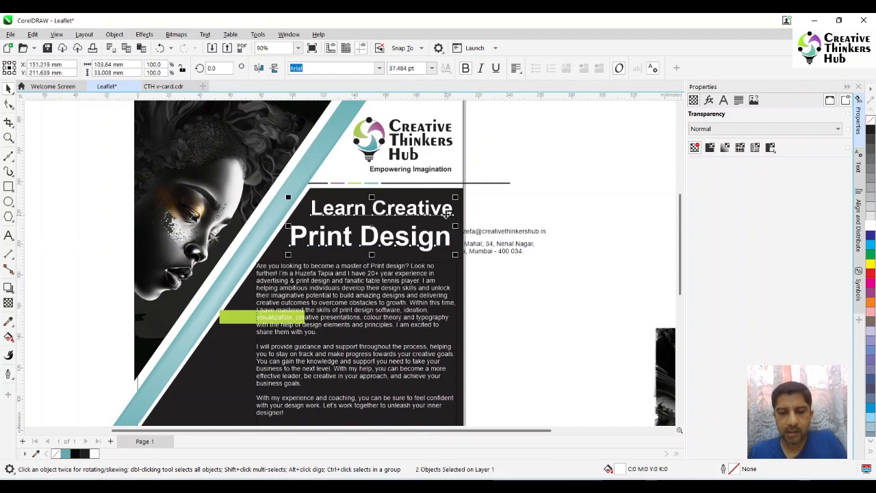
pyautogui.press('l')
pyautogui.press('r')
pyautogui.click(539, 192)
# Step: Shift the teal diagonal stripe slightly left to about X 59.6 mm and remove the small outlined rectangle on it
pyautogui.moveTo(679, 227)
pyautogui.mouseDown()
pyautogui.moveTo(677, 258)
pyautogui.moveTo(679, 223)
pyautogui.moveTo(679, 240)
pyautogui.mouseUp()
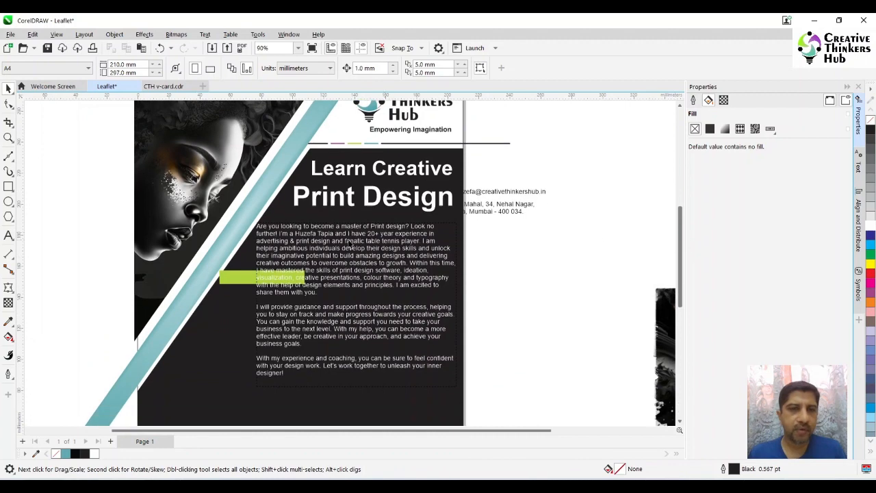
pyautogui.click(300, 213)
pyautogui.scroll(-2, 300, 213)
pyautogui.click(300, 121)
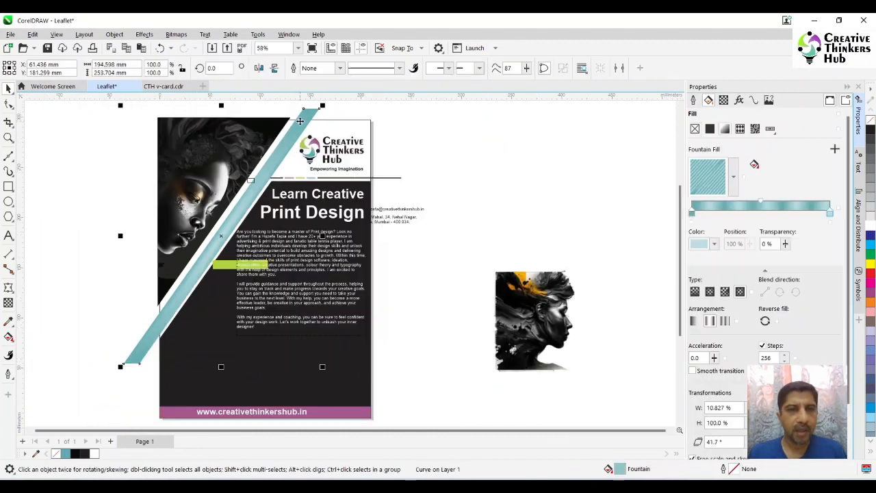
pyautogui.click(401, 126)
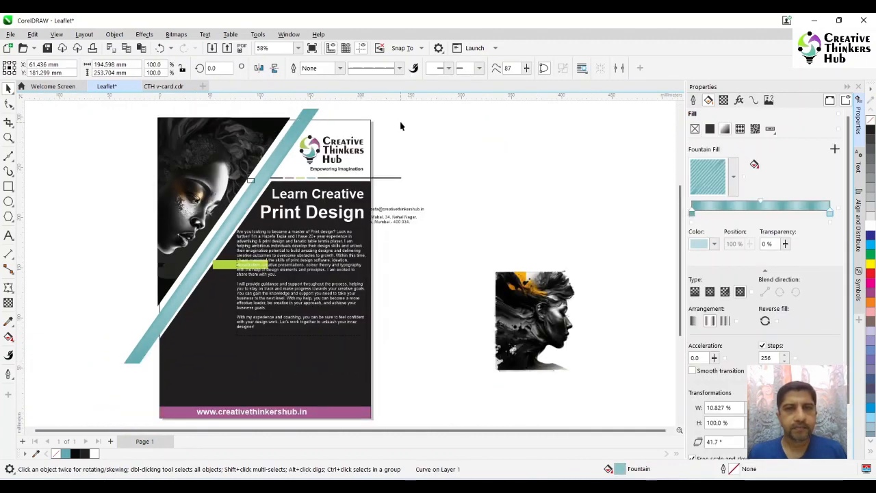
pyautogui.click(295, 139)
pyautogui.moveTo(296, 138); pyautogui.dragTo(285, 134)
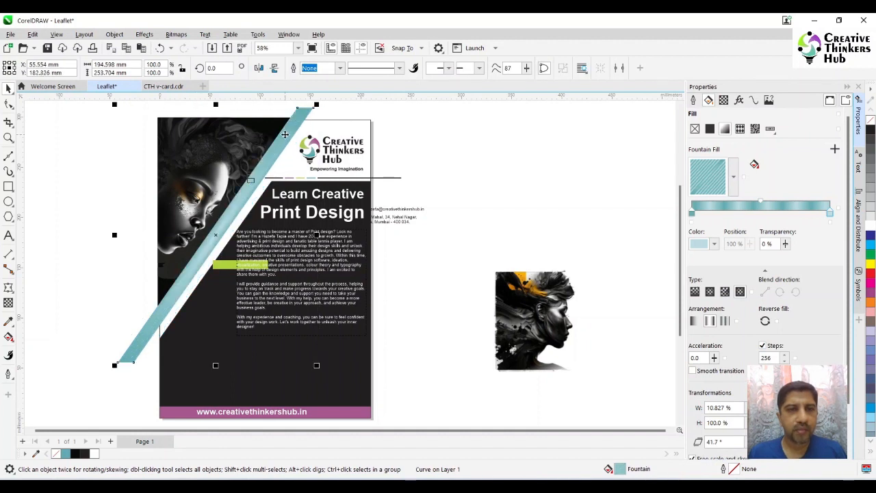
pyautogui.press('Right')
pyautogui.press('Right')
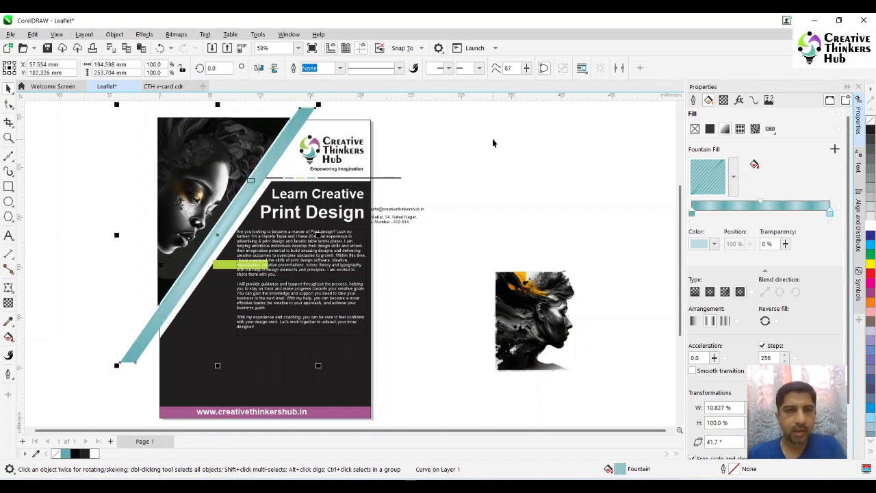
pyautogui.press('Right')
pyautogui.press('Right')
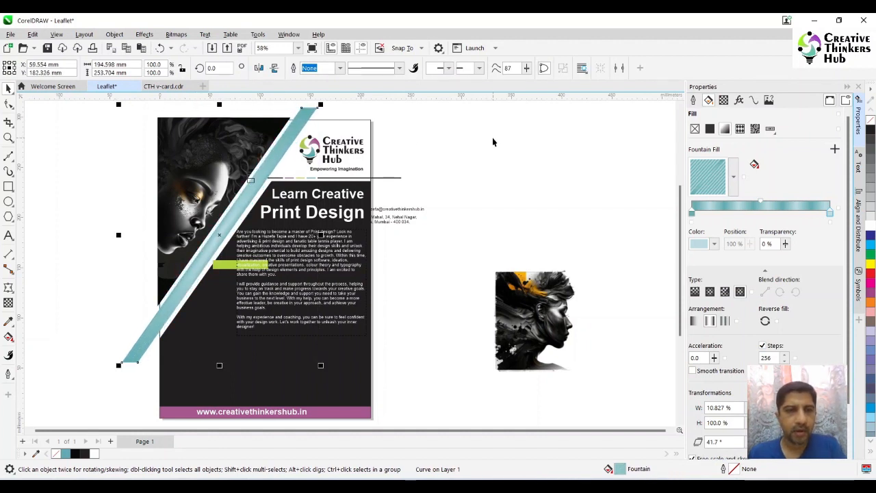
pyautogui.click(492, 141)
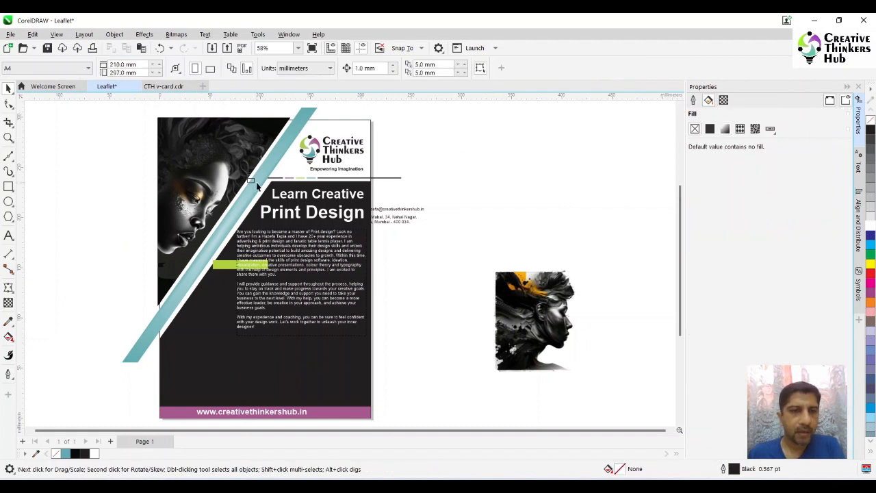
pyautogui.click(252, 180)
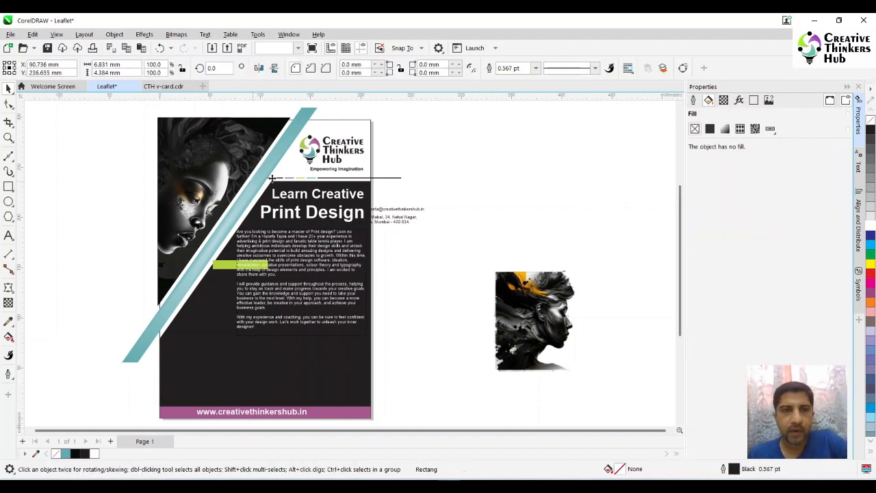
pyautogui.click(434, 147)
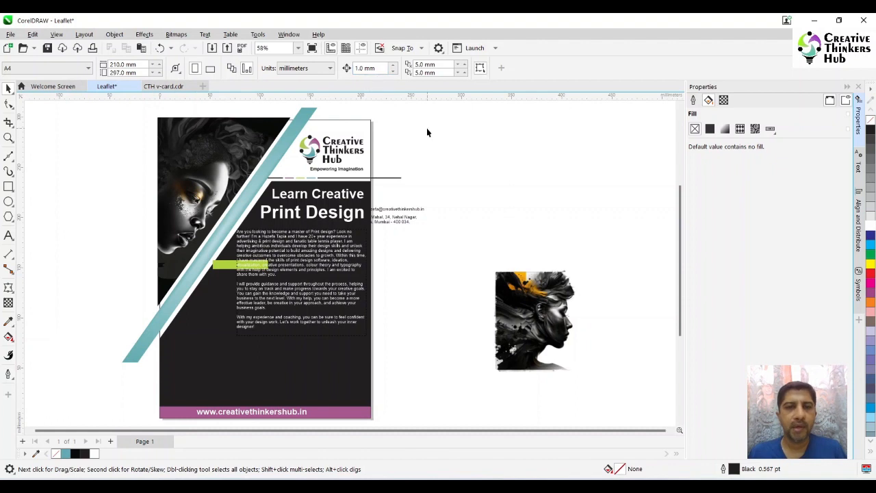
# Step: Move the black panel's upper-left corner node left to narrow the white gap beside the teal stripe
pyautogui.click(8, 138)
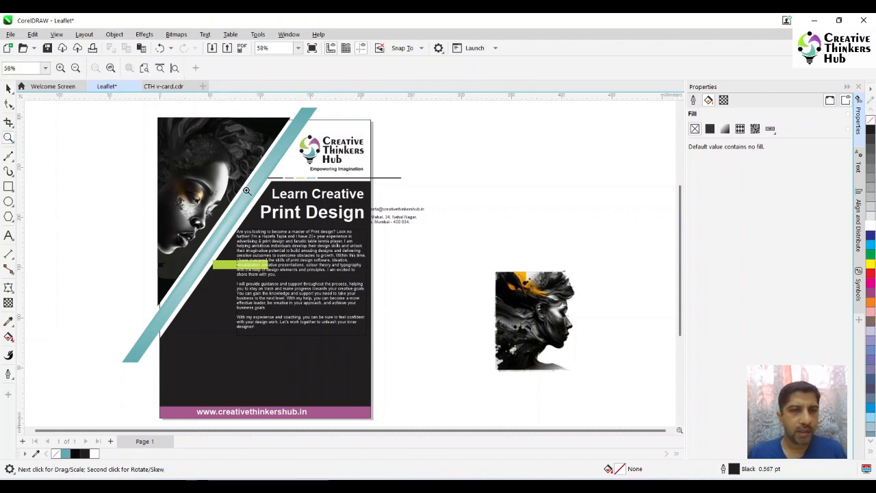
pyautogui.moveTo(229, 163); pyautogui.dragTo(342, 229)
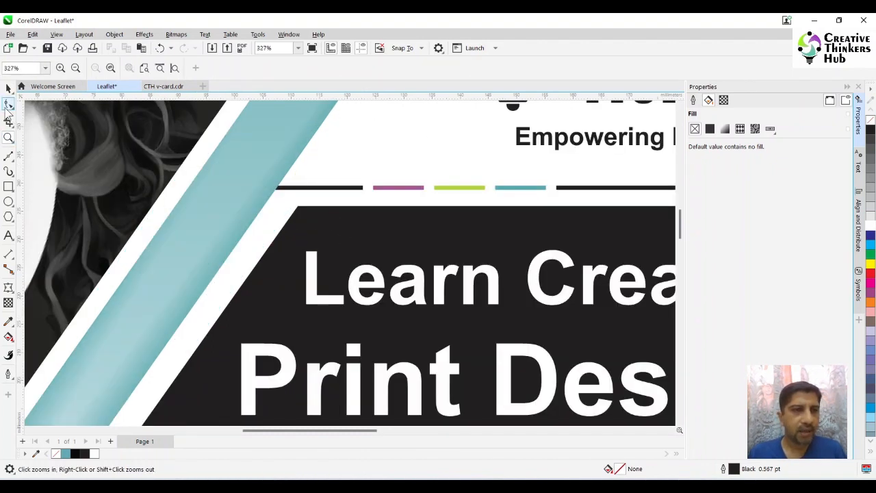
pyautogui.press('F10')
pyautogui.click(311, 220)
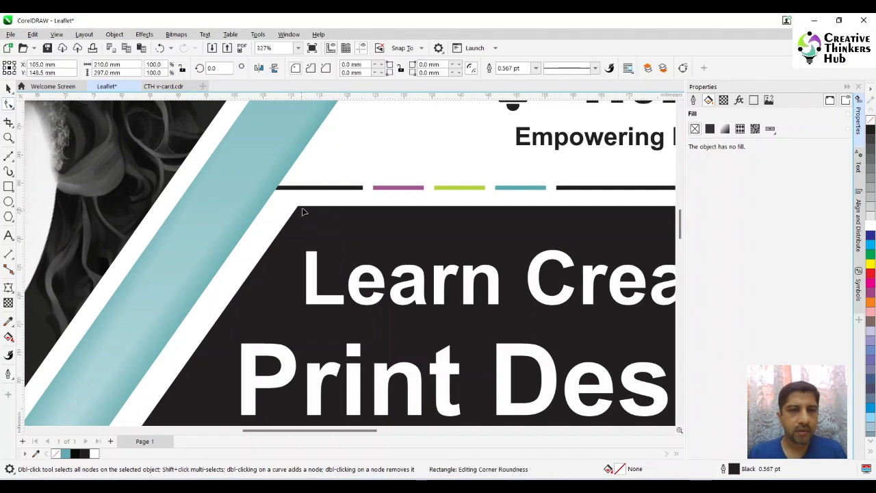
pyautogui.hotkey('ctrl', 'q')
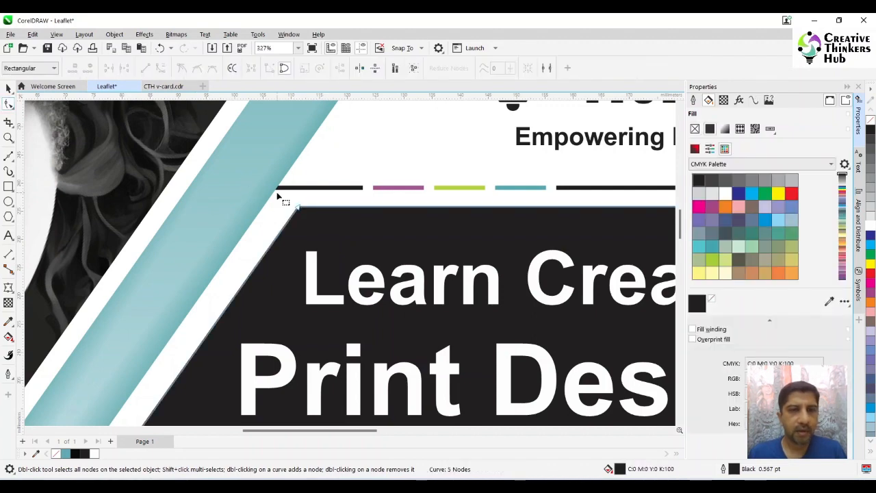
pyautogui.moveTo(272, 194); pyautogui.dragTo(351, 233)
pyautogui.moveTo(297, 208); pyautogui.dragTo(263, 208)
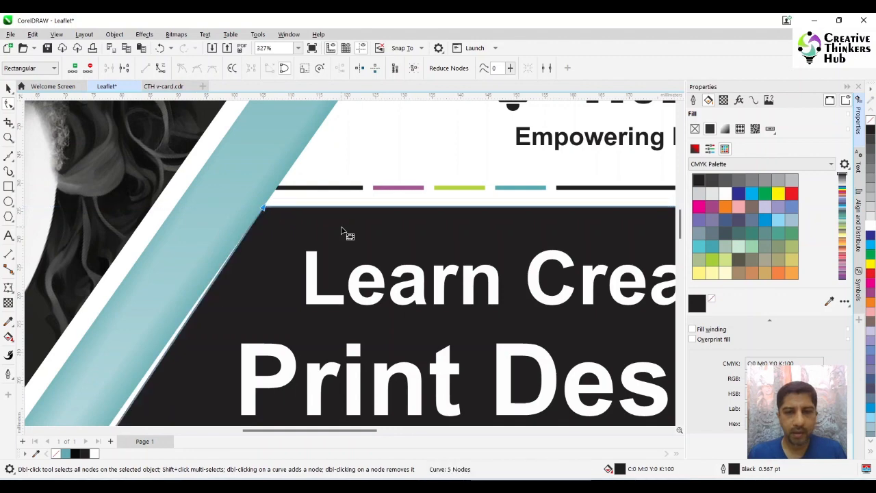
pyautogui.press('Right')
pyautogui.press('Right')
pyautogui.press('Right')
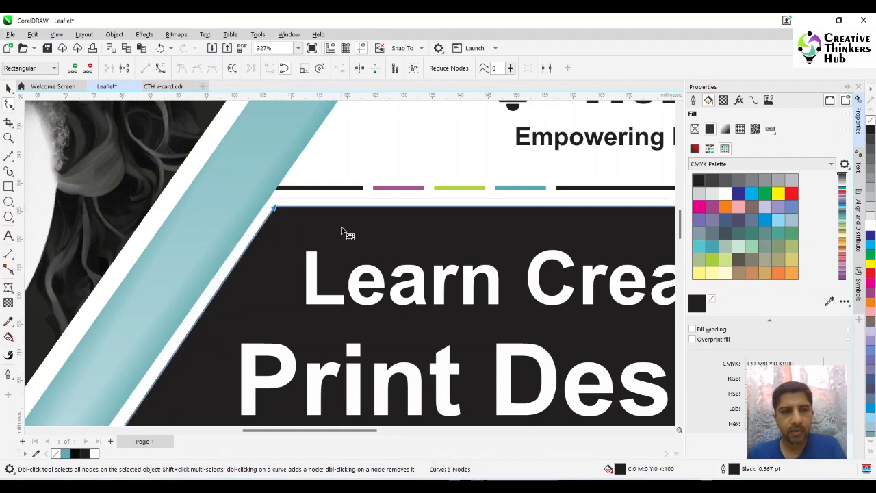
pyautogui.press('Right')
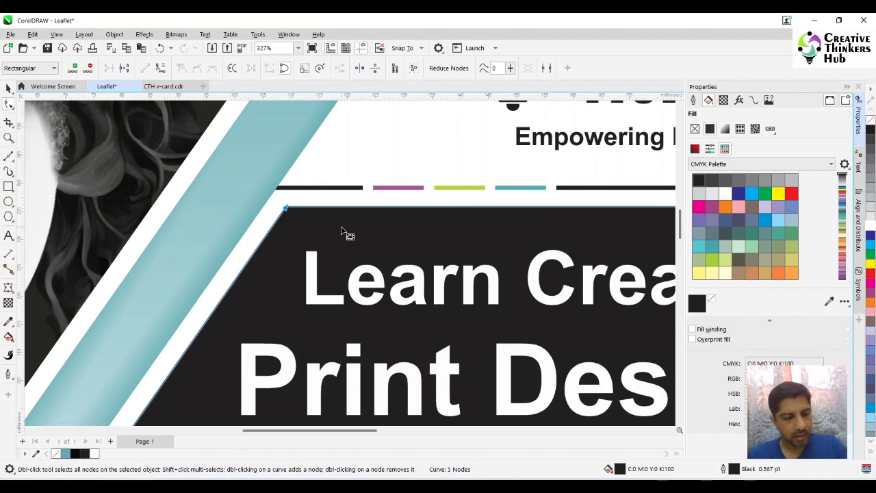
# Step: Draw a small spacer rectangle near the panel's lower diagonal corner, about 2.4 mm high, and set its width to 4 mm
pyautogui.press('F4')
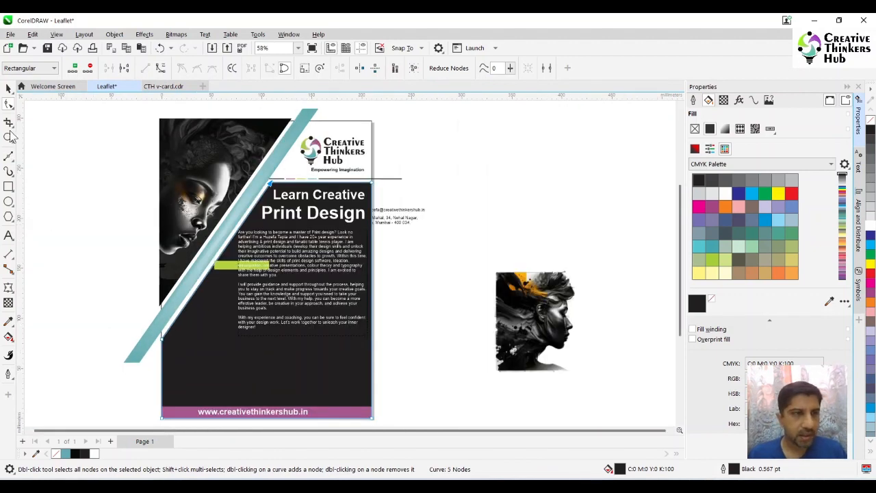
pyautogui.moveTo(141, 301); pyautogui.dragTo(227, 372)
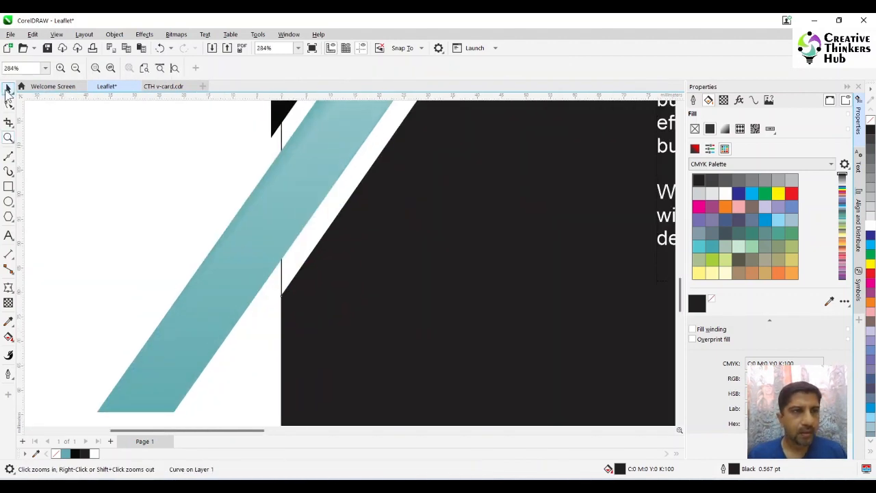
pyautogui.press('space')
pyautogui.press('F6')
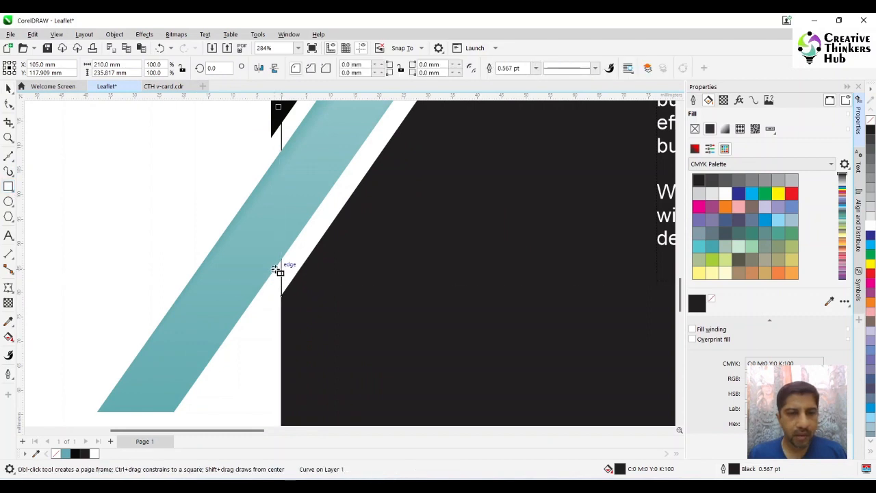
pyautogui.moveTo(274, 269); pyautogui.dragTo(302, 282)
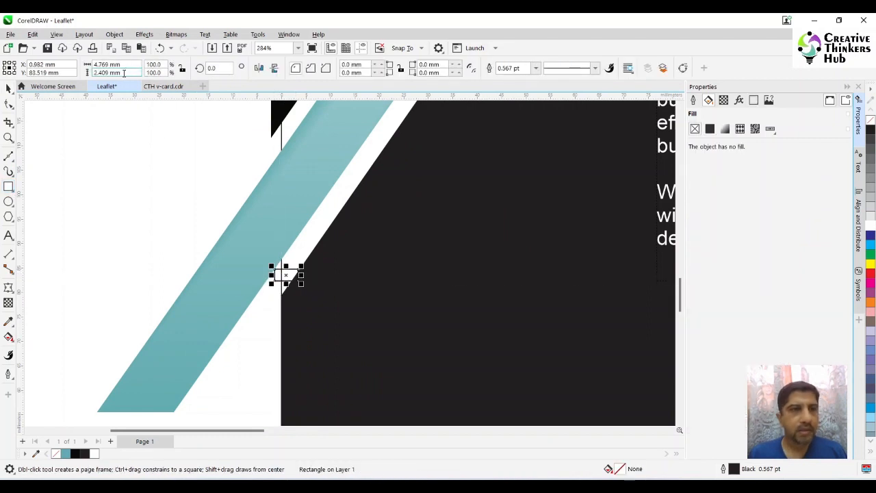
pyautogui.click(127, 63)
pyautogui.write('4')
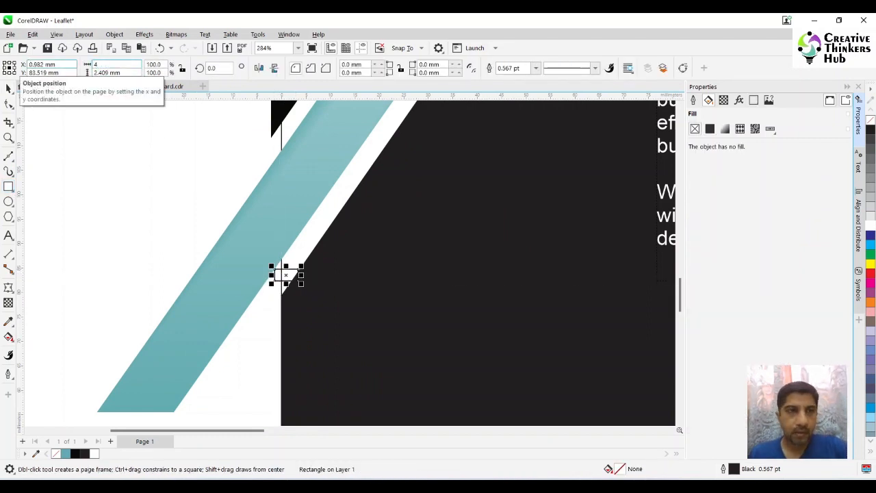
pyautogui.press('Return')
# Step: Position the 4 mm spacer rectangle between the teal stripe's edge and the page's left edge
pyautogui.click(9, 104)
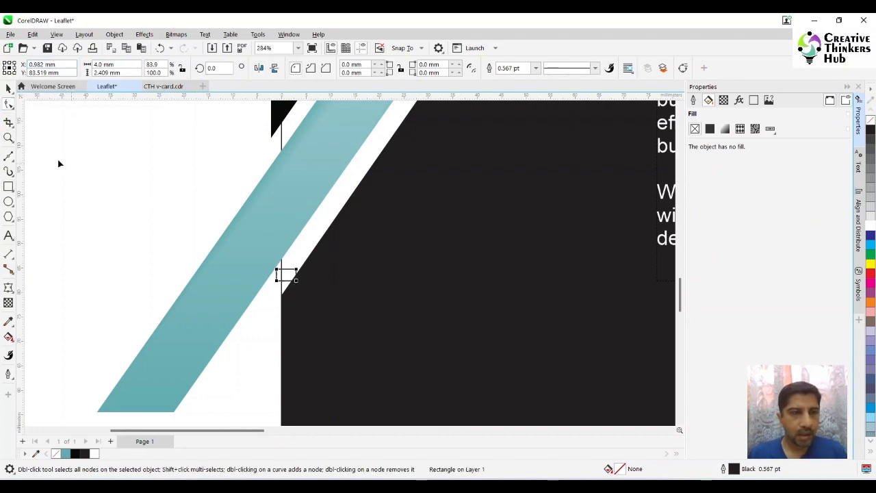
pyautogui.click(9, 137)
pyautogui.moveTo(283, 249); pyautogui.dragTo(381, 308)
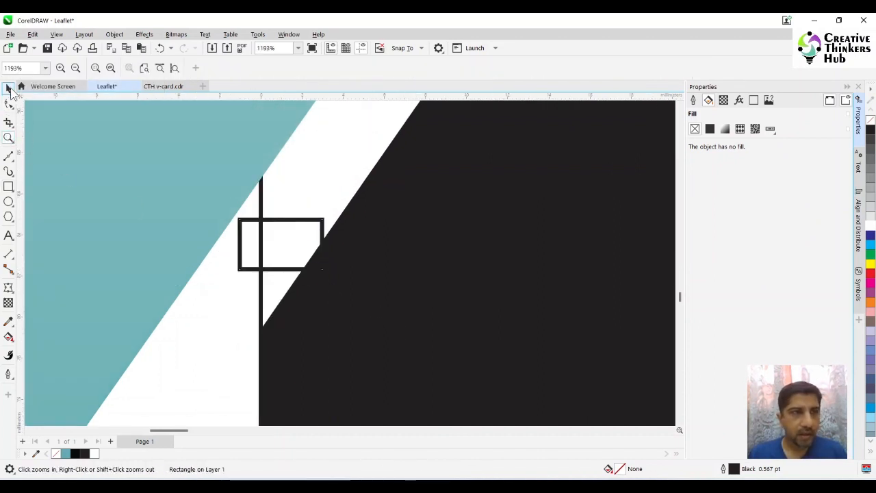
pyautogui.click(9, 89)
pyautogui.click(263, 220)
pyautogui.moveTo(264, 220); pyautogui.dragTo(155, 342)
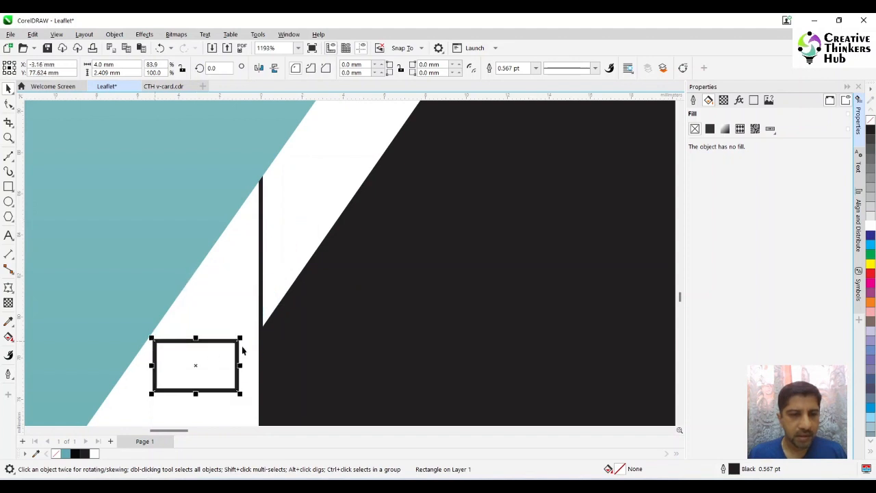
pyautogui.moveTo(238, 338); pyautogui.dragTo(260, 294)
pyautogui.press('Escape')
# Step: Raise the black panel's lower diagonal node along the page edge to the top of the spacer rectangle
pyautogui.click(9, 103)
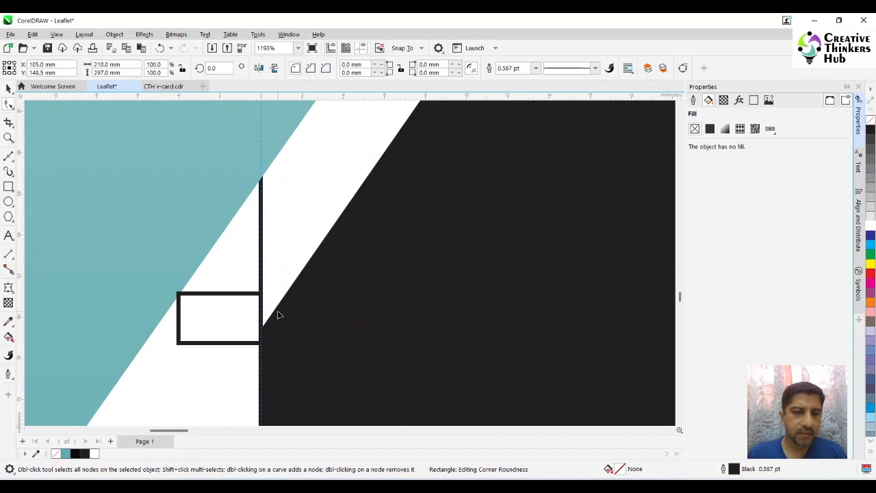
pyautogui.click(276, 335)
pyautogui.moveTo(267, 340); pyautogui.dragTo(266, 301)
pyautogui.click(221, 322)
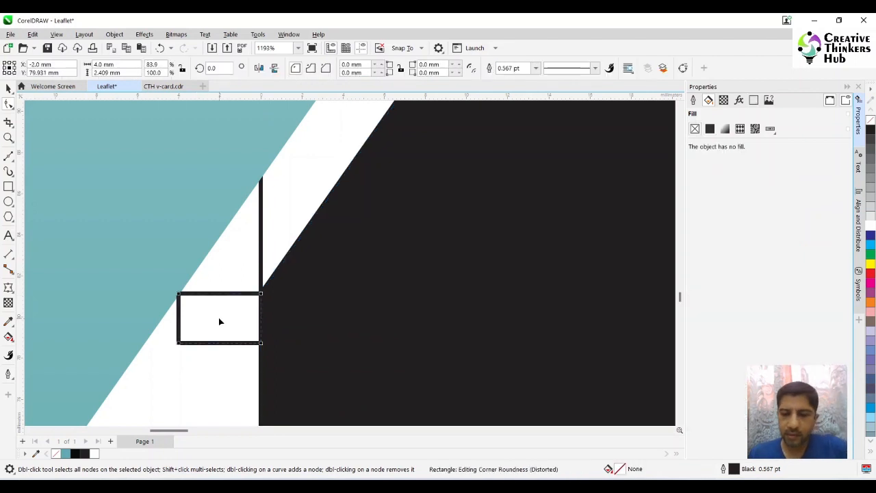
# Step: Delete the 4 mm spacer rectangle beside the teal stripe and deselect everything
pyautogui.press('Delete')
pyautogui.press('F4')
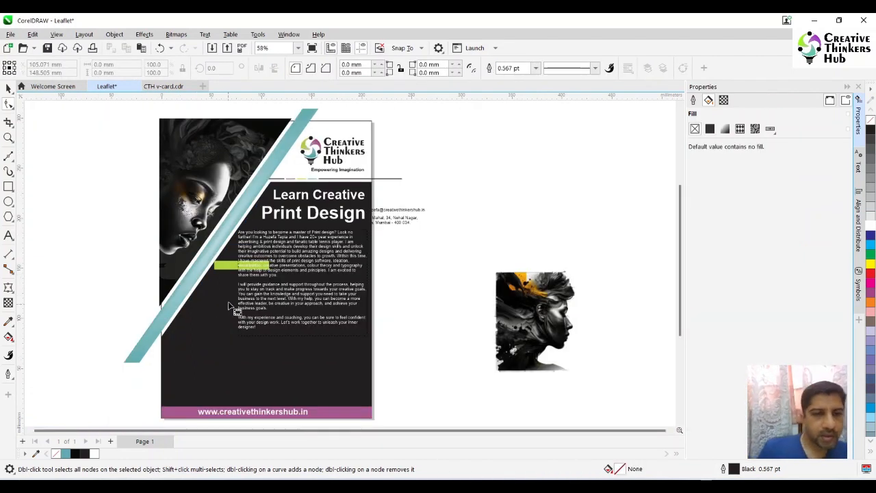
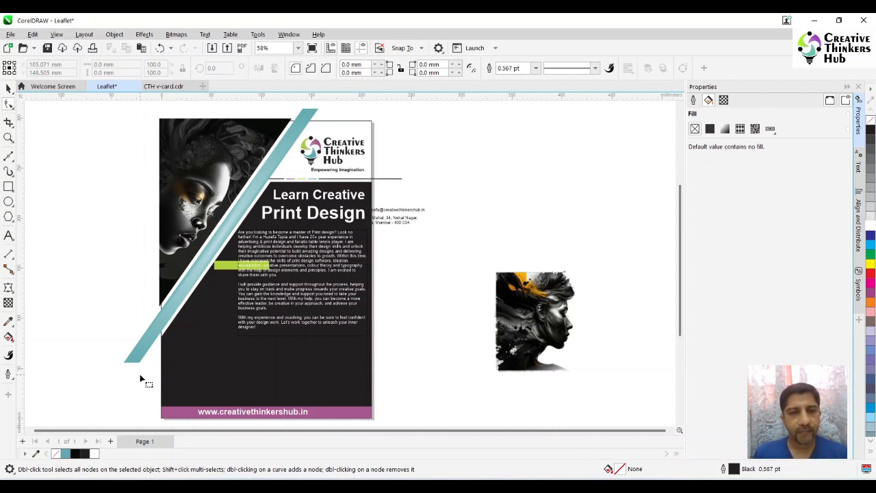
pyautogui.click(9, 87)
pyautogui.click(94, 196)
# Step: Make a mirrored copy of the teal stripe and move it to cross the original's lower part, ending at the magenta footer bar
pyautogui.click(186, 285)
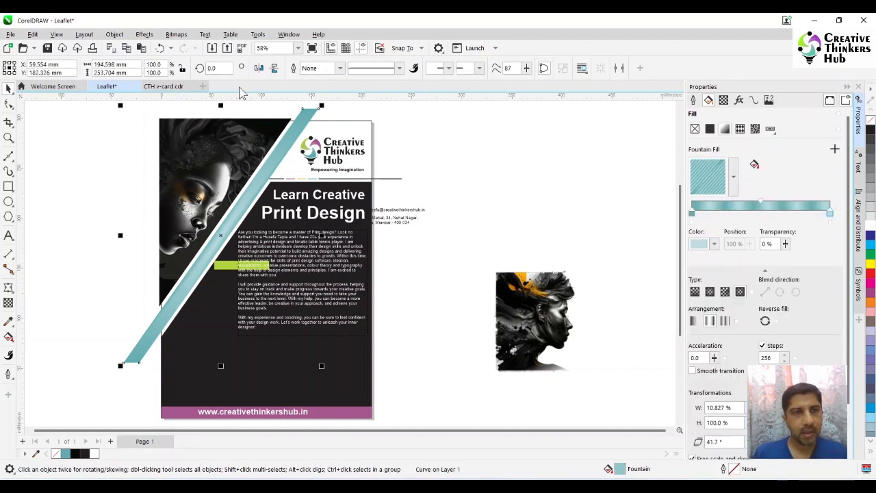
pyautogui.click(259, 68)
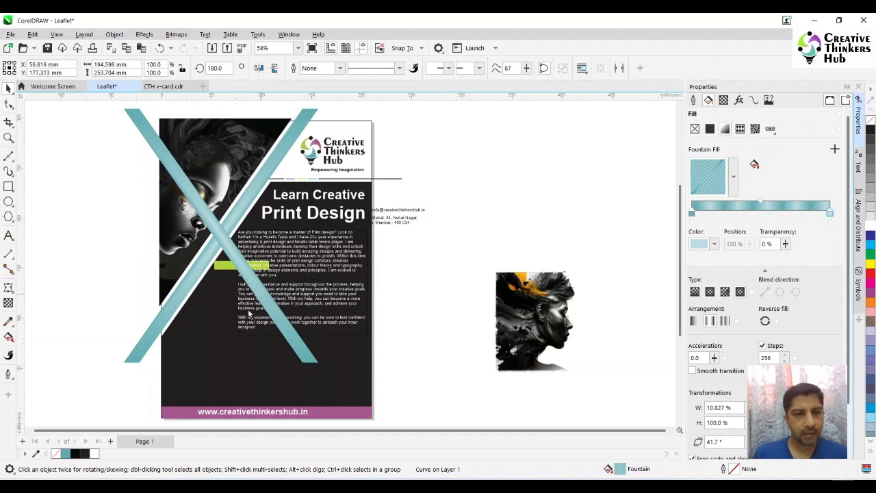
pyautogui.moveTo(249, 314); pyautogui.dragTo(225, 338)
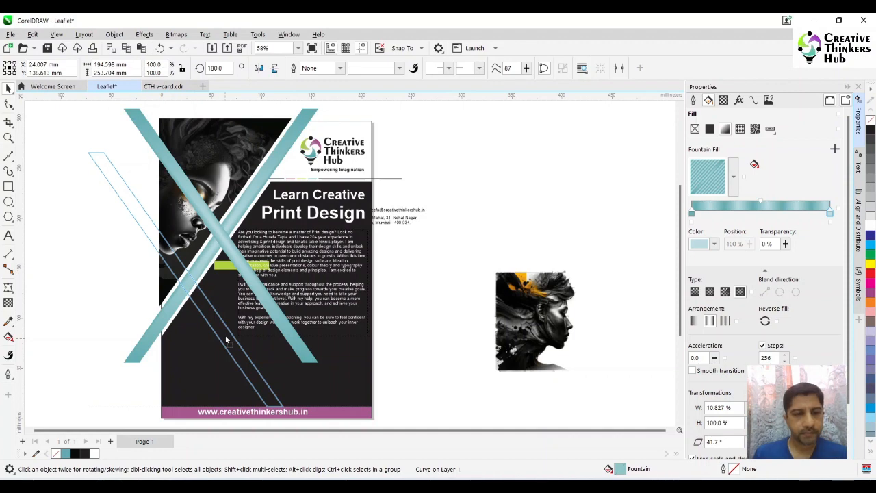
pyautogui.moveTo(226, 339); pyautogui.dragTo(221, 338)
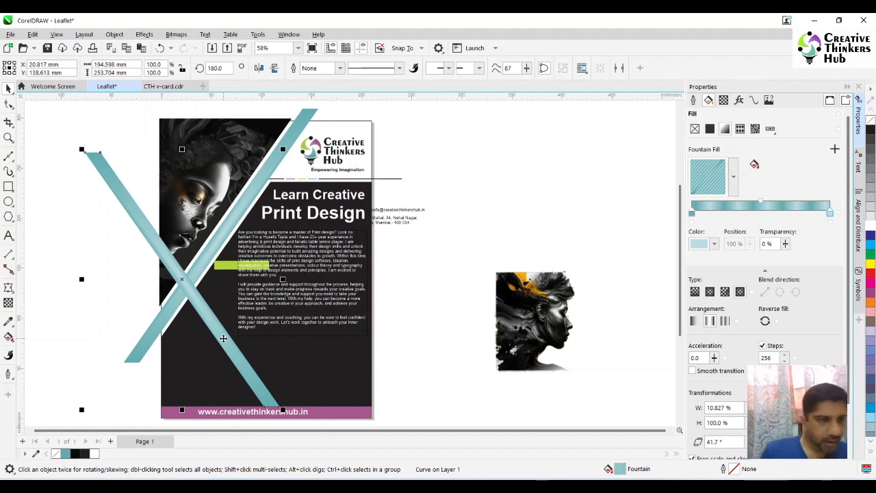
# Step: Draw a closed four-node shape from the page's left edge along the stripes to the footer, about 118 mm wide and 132 mm high
pyautogui.click(8, 156)
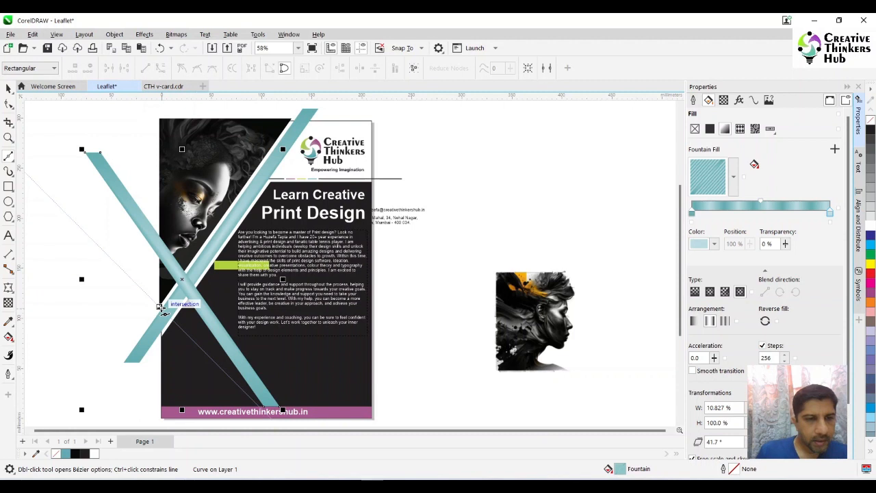
pyautogui.click(163, 308)
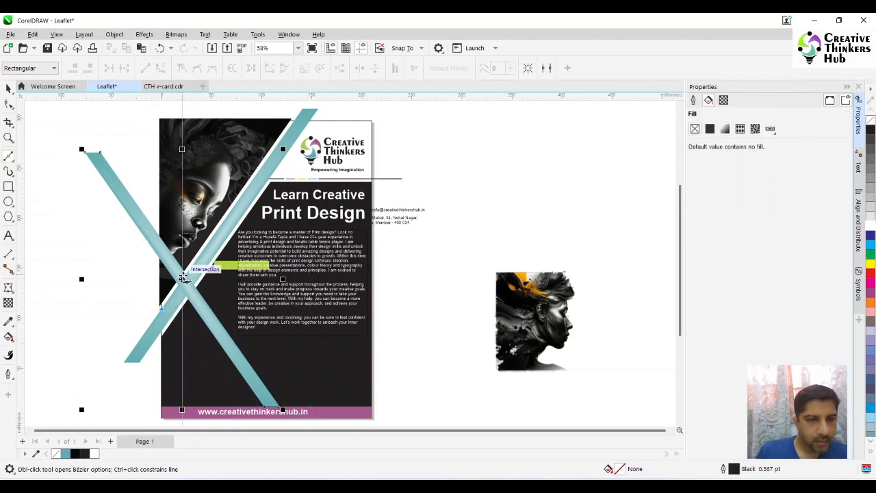
pyautogui.click(186, 277)
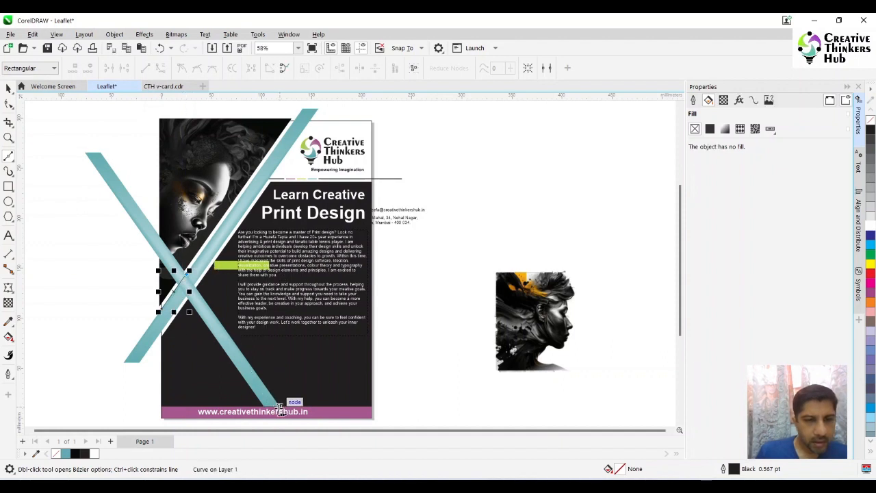
pyautogui.click(280, 409)
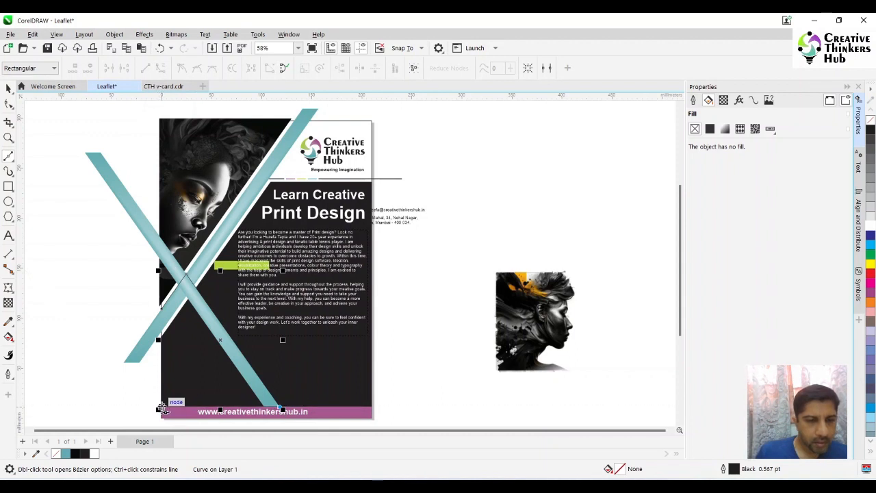
pyautogui.click(161, 408)
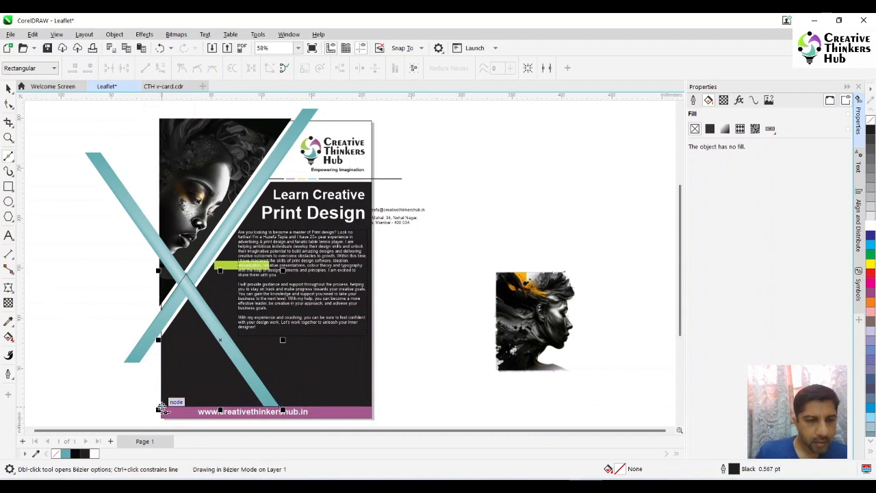
pyautogui.click(163, 310)
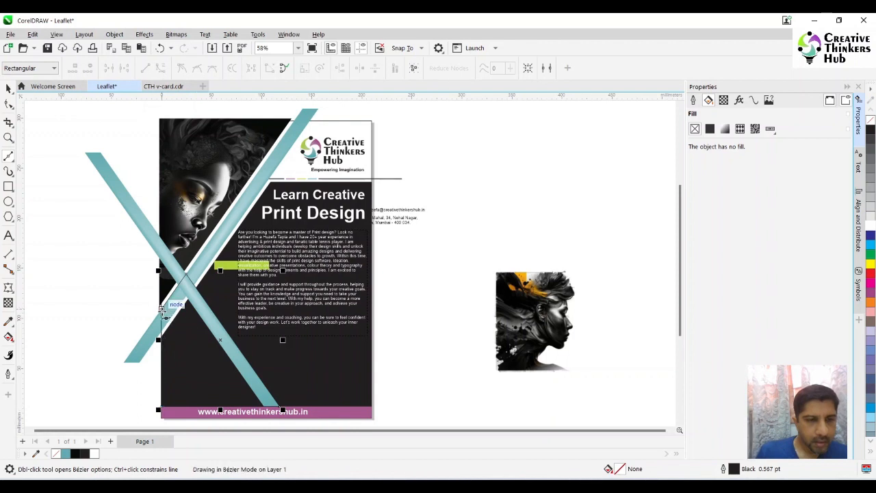
# Step: Delete the mirrored copy of the teal stripe, keeping the newly drawn shape
pyautogui.click(8, 89)
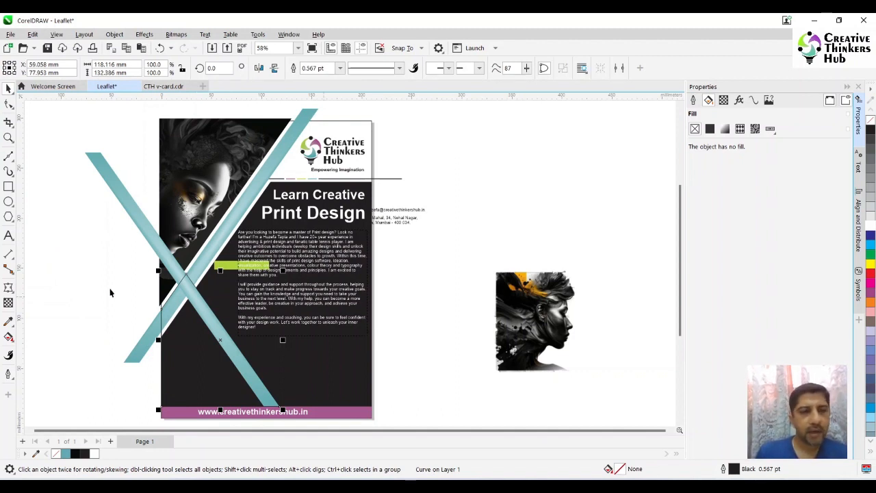
pyautogui.press('Escape')
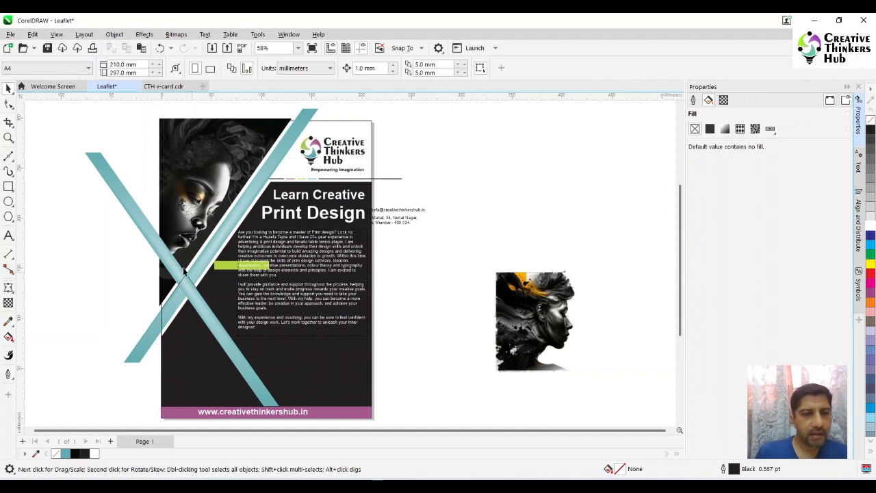
pyautogui.click(169, 261)
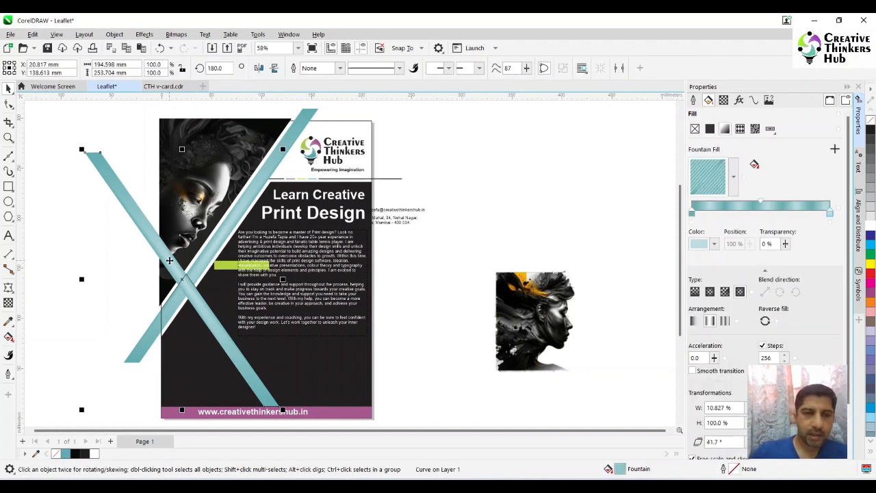
pyautogui.press('Delete')
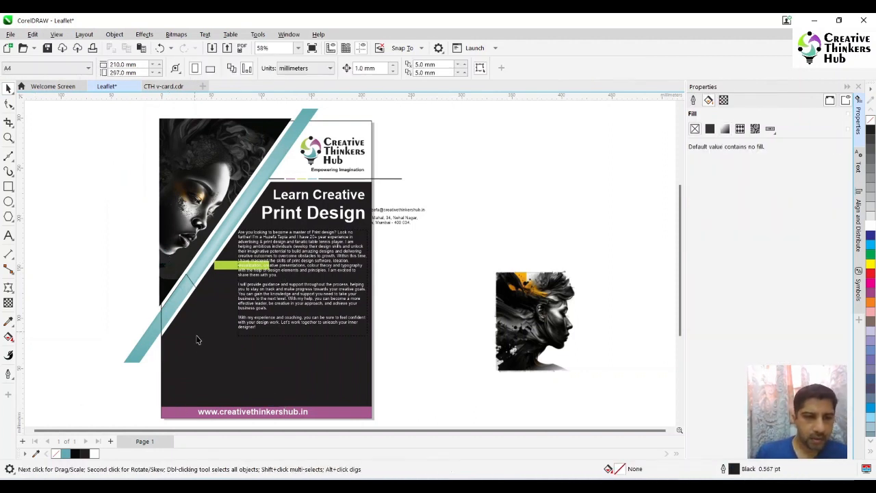
# Step: Fill the new lower-left shape with a sampled near-black colour, C73 M65 Y69 K88
pyautogui.click(198, 347)
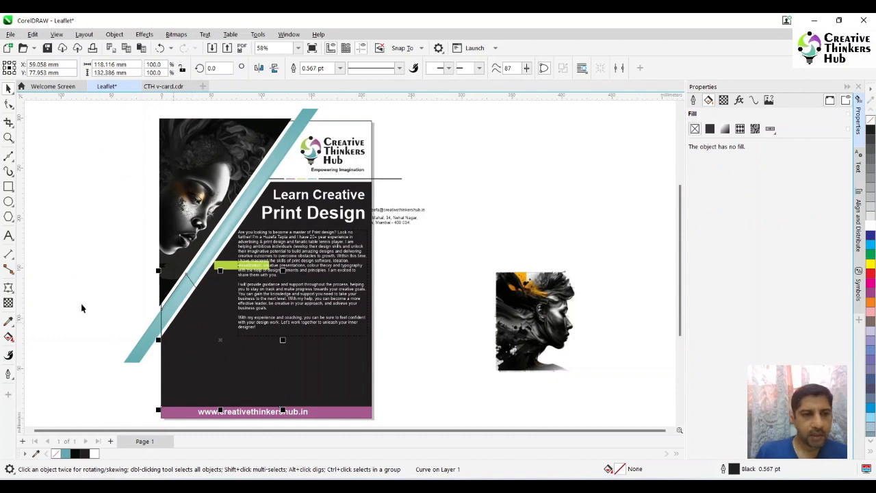
pyautogui.click(8, 321)
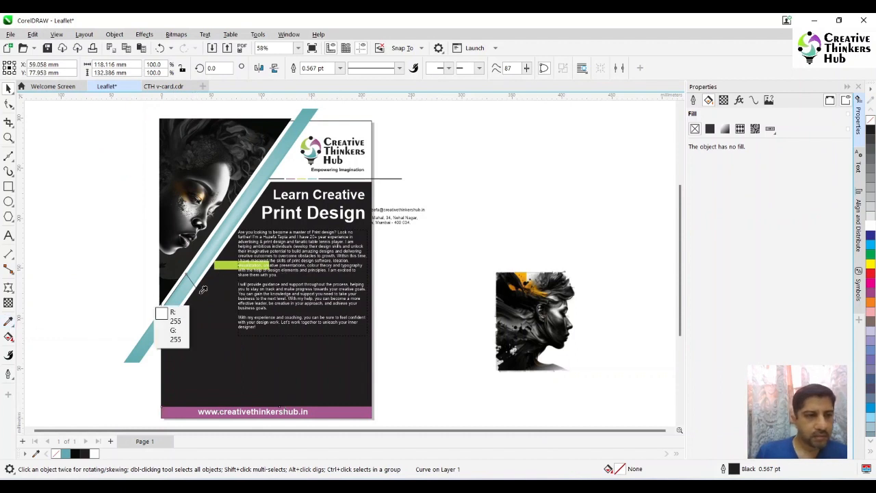
pyautogui.click(193, 327)
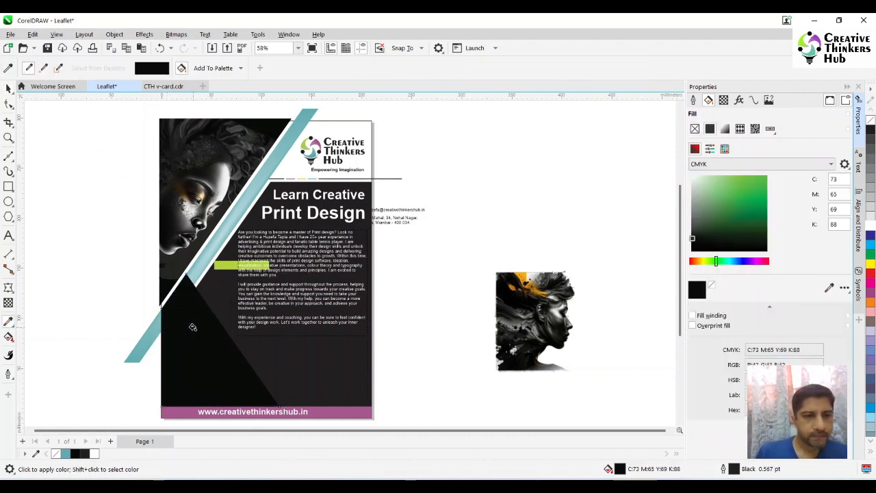
pyautogui.click(9, 89)
pyautogui.click(109, 324)
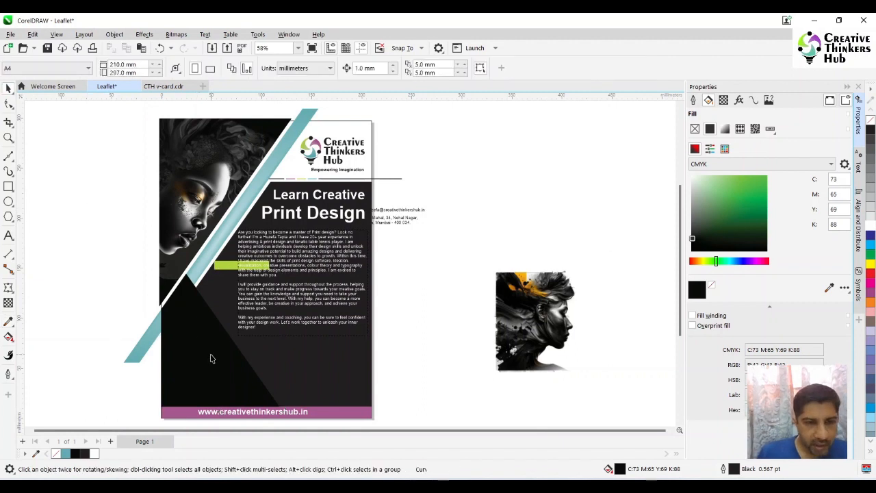
# Step: Fill the lower-left shape with the document's teal, C49 M0 Y16 K22, and remove its outline
pyautogui.click(211, 355)
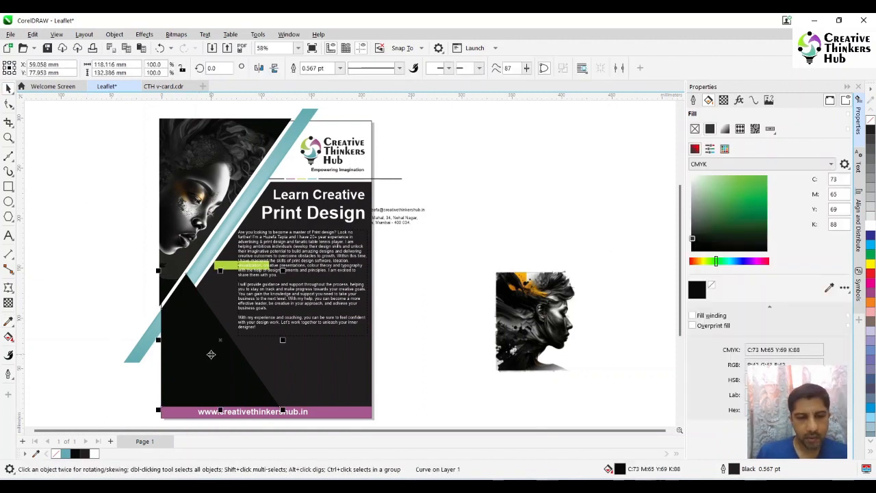
pyautogui.click(65, 453)
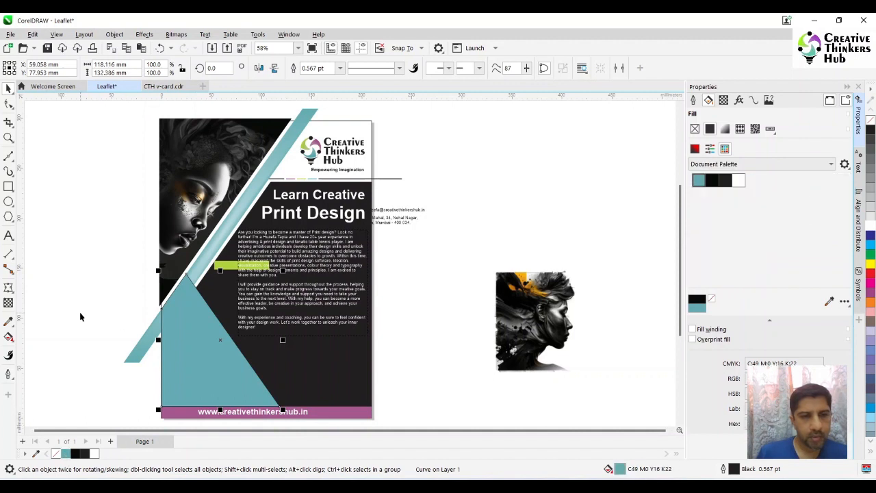
pyautogui.rightClick(870, 120)
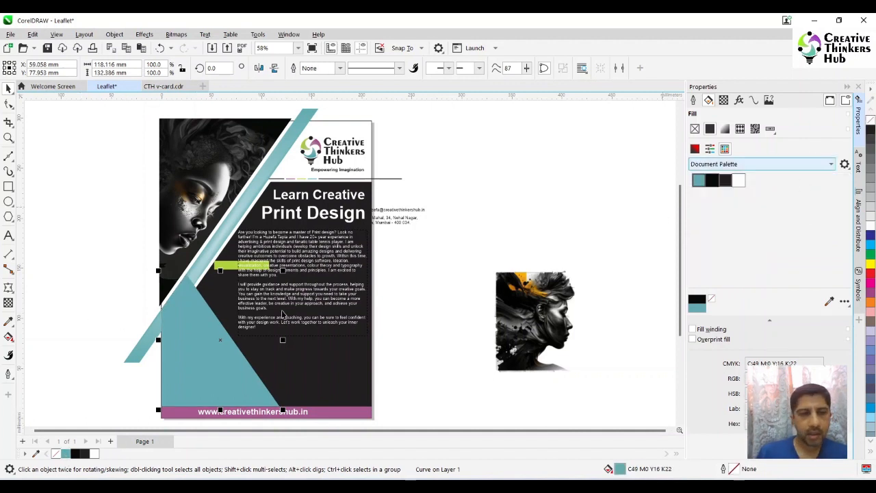
pyautogui.click(116, 330)
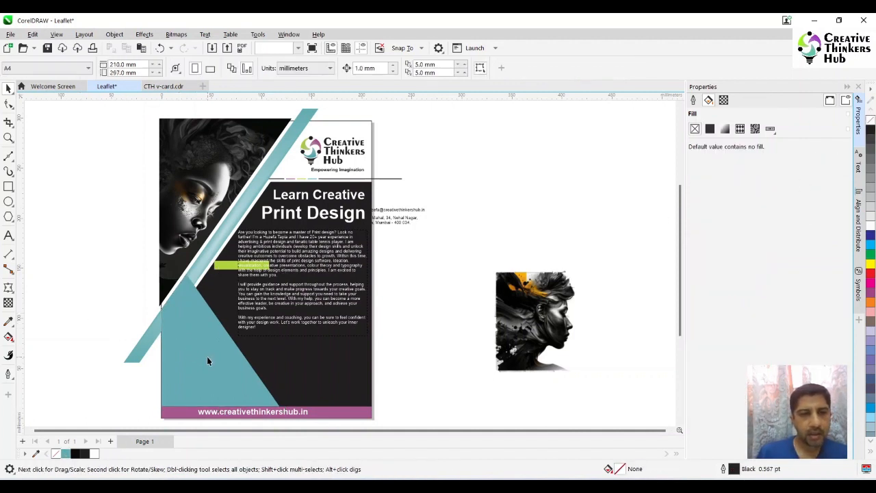
# Step: Darken the lower-left shape's teal fill by setting its black (K) value to 50
pyautogui.click(207, 356)
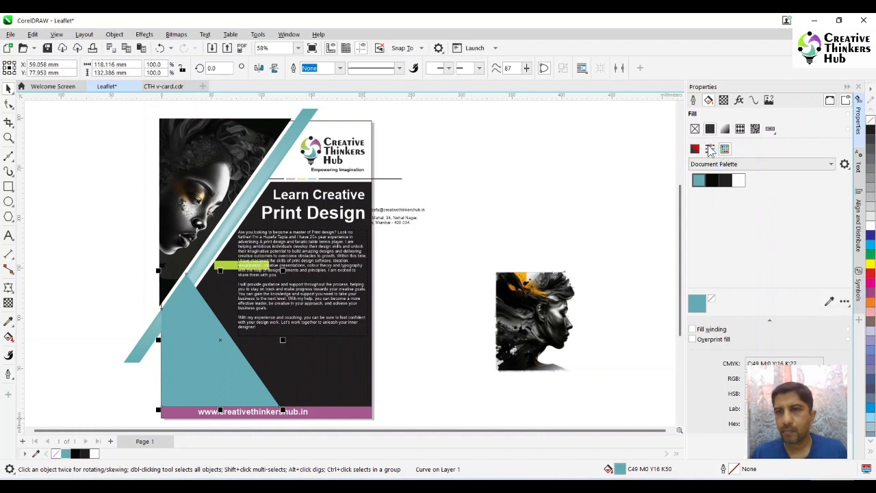
pyautogui.click(709, 155)
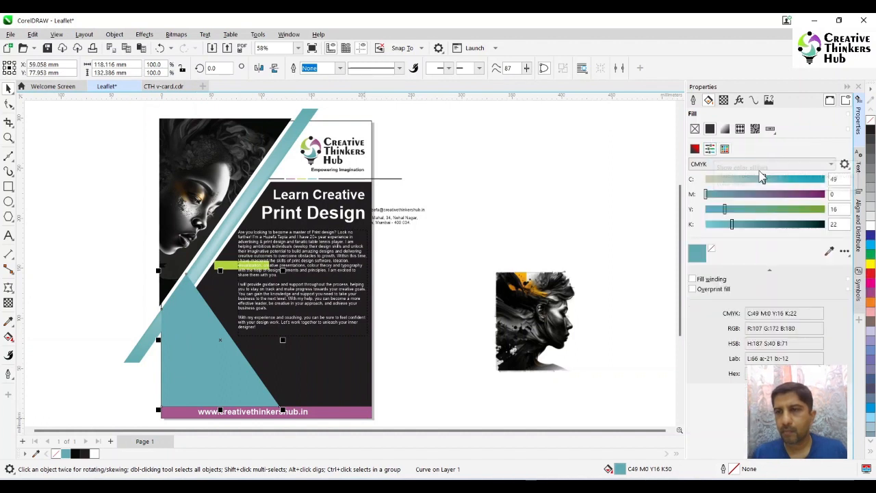
pyautogui.moveTo(798, 234); pyautogui.dragTo(806, 228)
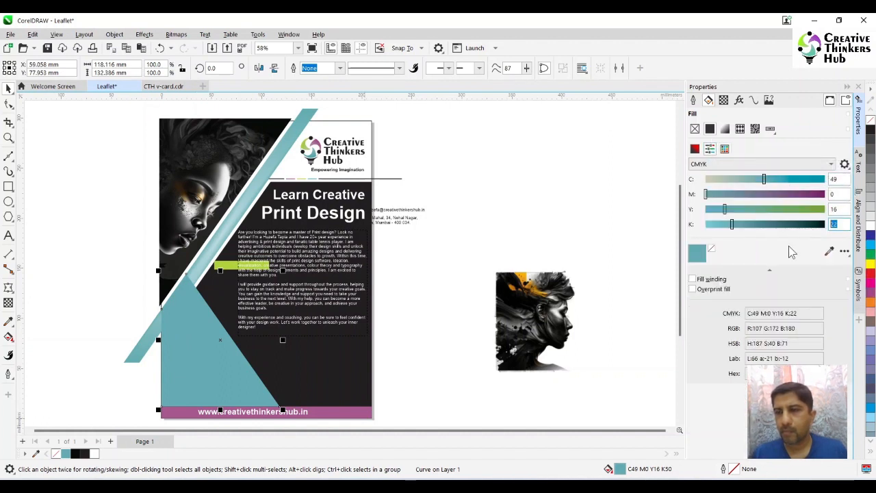
pyautogui.write('0')
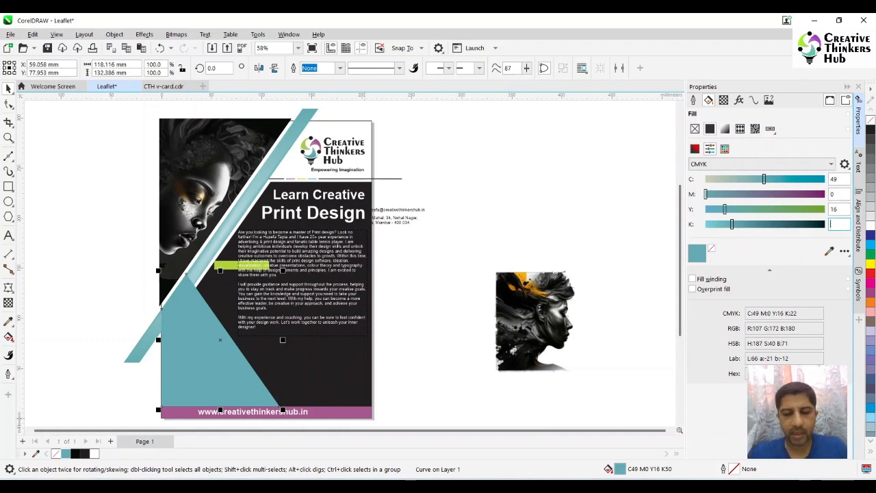
pyautogui.write('50')
pyautogui.press('Return')
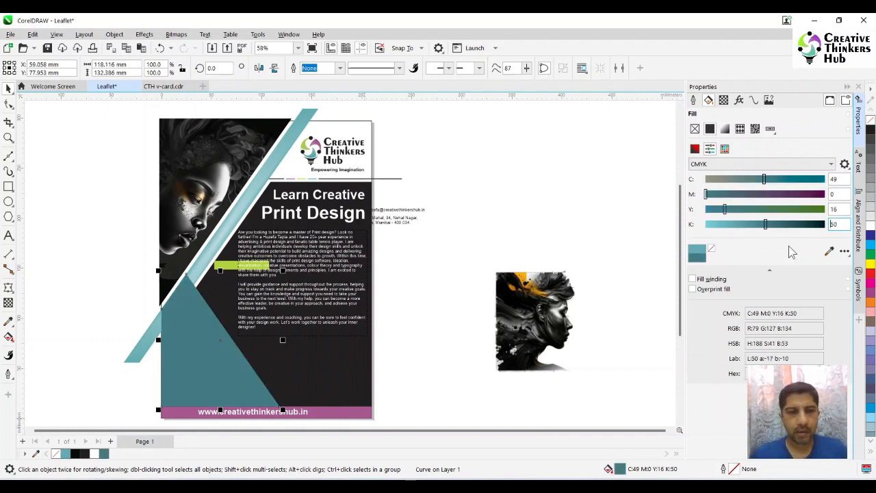
pyautogui.click(106, 268)
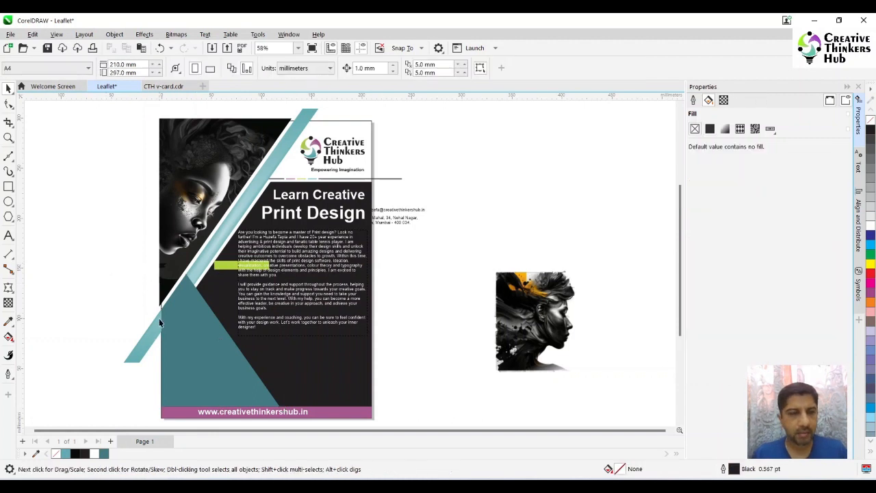
pyautogui.click(203, 342)
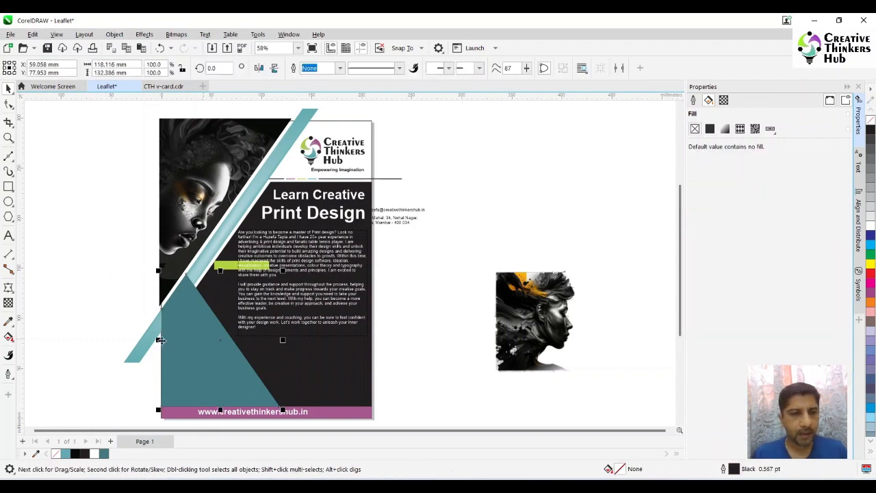
pyautogui.keyDown('alt'); pyautogui.click(192, 332); pyautogui.keyUp('alt')
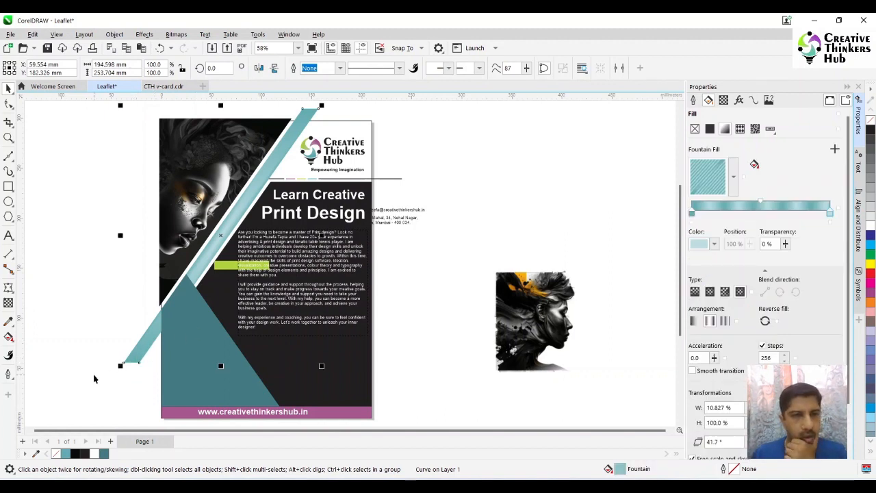
pyautogui.click(114, 354)
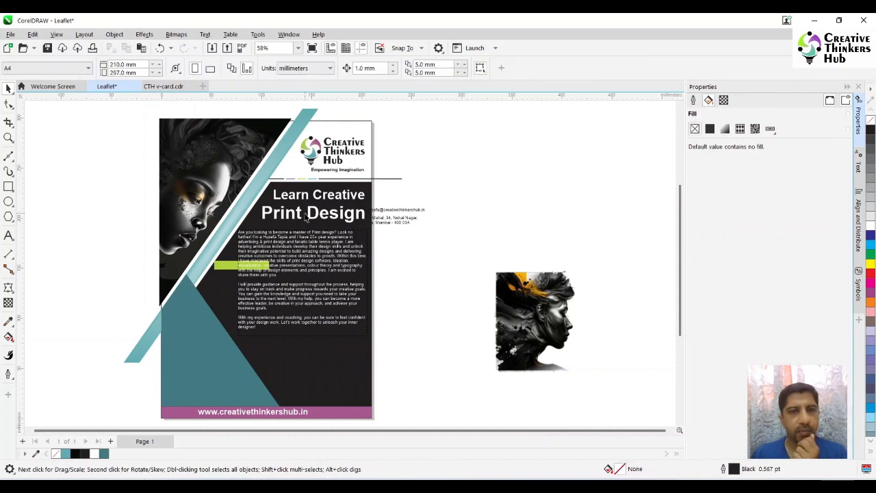
pyautogui.click(210, 361)
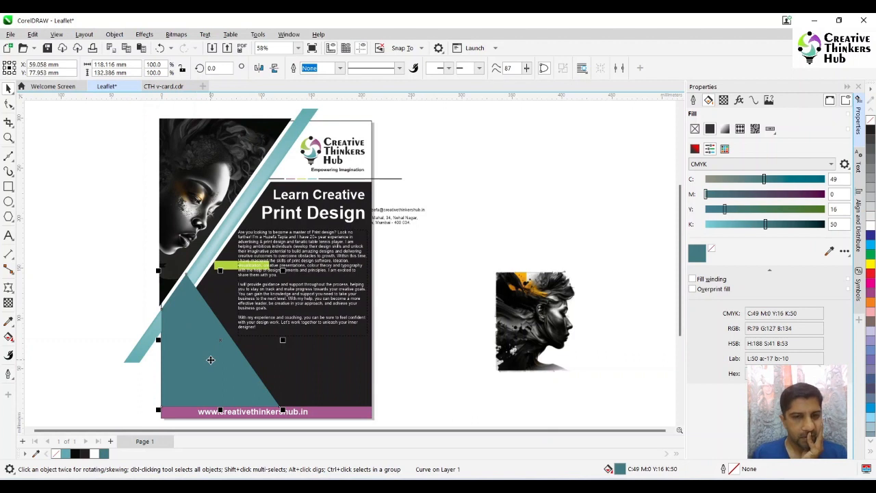
# Step: Move the spare portrait image beside the page down and to the right, to about X 400.9 mm, Y 63.0 mm
pyautogui.click(532, 346)
pyautogui.moveTo(536, 335); pyautogui.dragTo(534, 367)
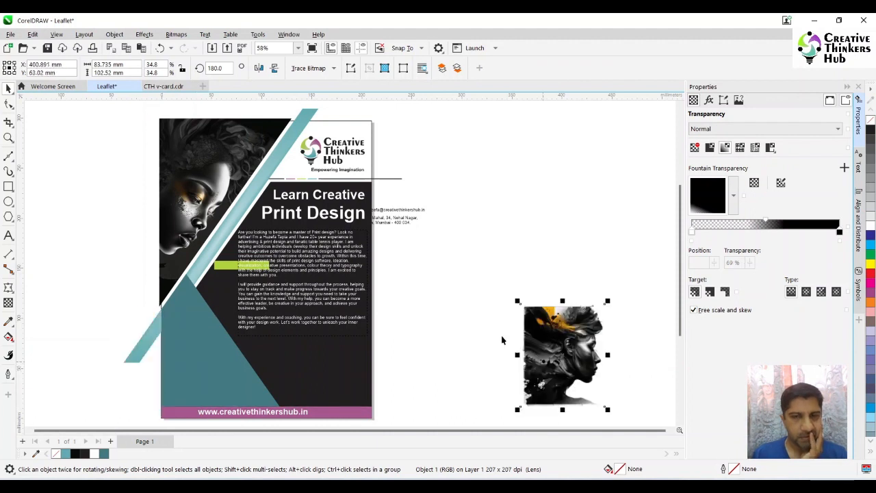
# Step: Move the body text block slightly down and left, and start a new paragraph after "Look no further!", separated by a blank line
pyautogui.click(323, 273)
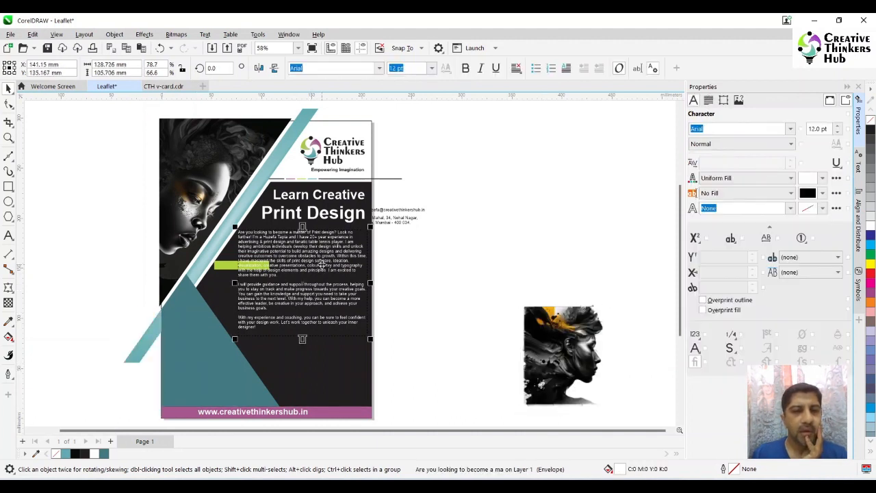
pyautogui.moveTo(323, 273)
pyautogui.mouseDown()
pyautogui.moveTo(335, 301)
pyautogui.moveTo(319, 284)
pyautogui.moveTo(337, 270)
pyautogui.mouseUp()
pyautogui.click(8, 138)
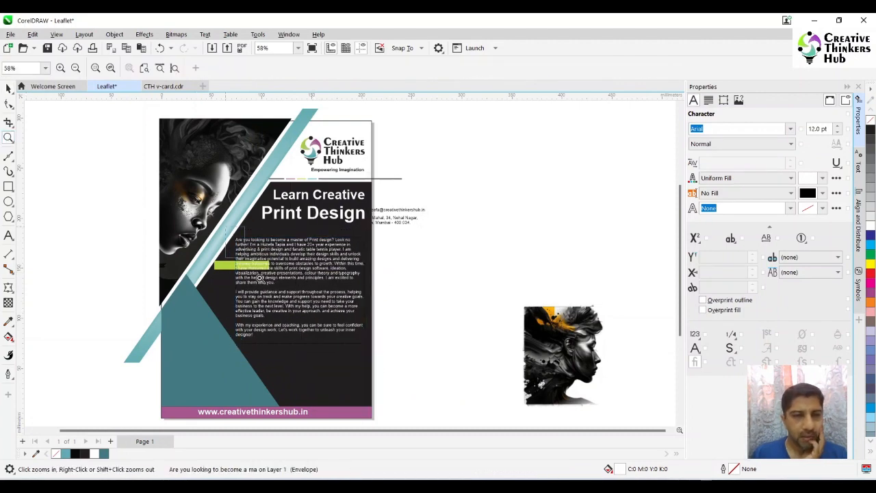
pyautogui.moveTo(227, 226); pyautogui.dragTo(381, 354)
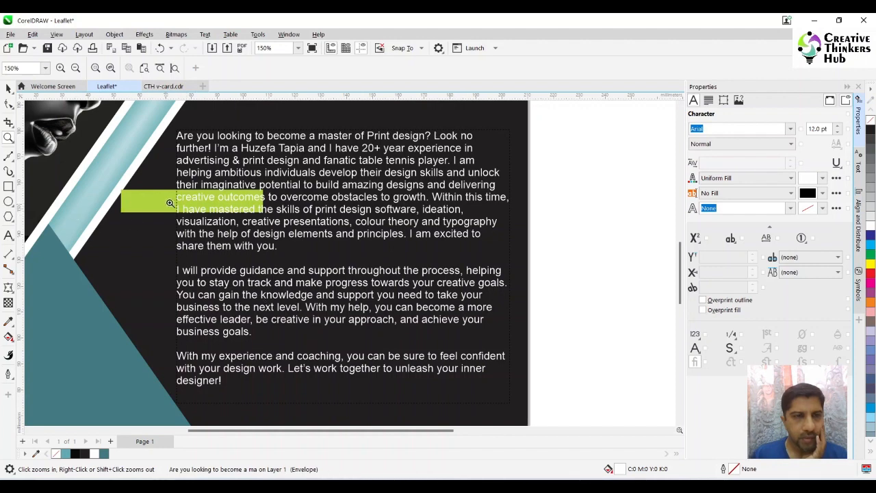
pyautogui.click(8, 89)
pyautogui.doubleClick(215, 149)
pyautogui.press('Return')
pyautogui.press('Return')
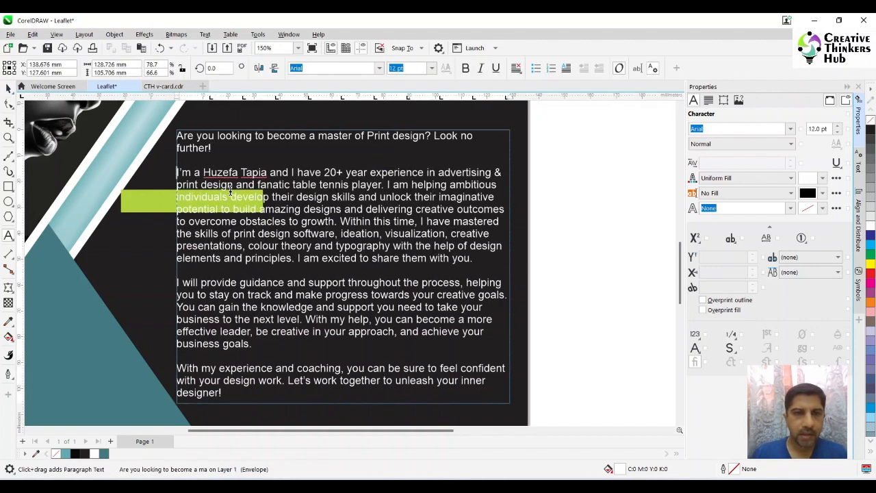
# Step: Start separate paragraphs at "I am helping ambitious individuals" and "Within this time", each with a blank line above
pyautogui.click(387, 185)
pyautogui.press('Return')
pyautogui.press('Return')
pyautogui.click(483, 234)
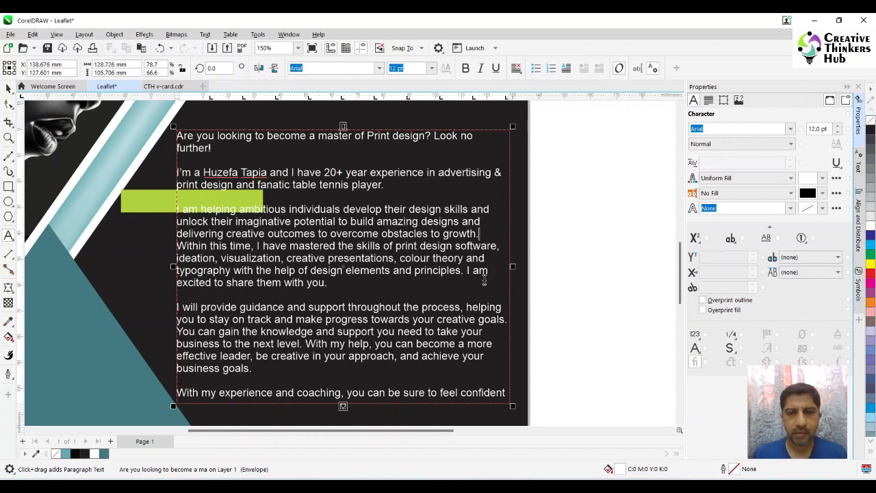
pyautogui.press('Return')
pyautogui.press('Return')
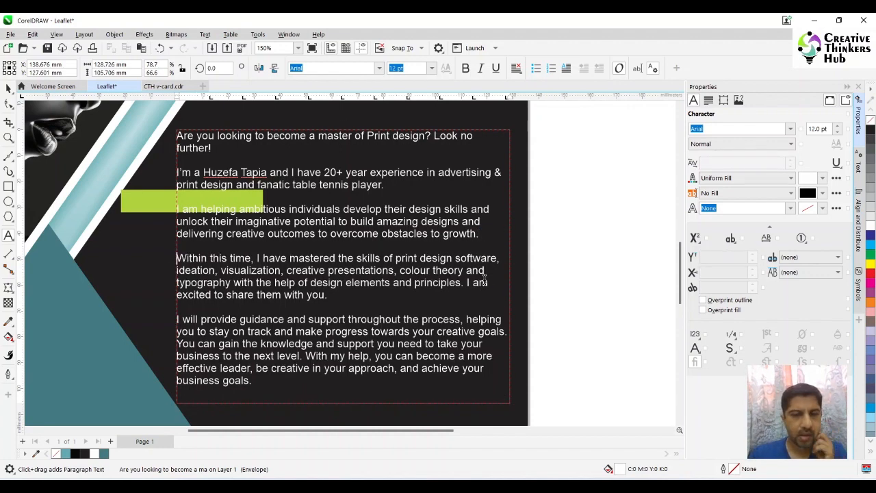
# Step: Replace "Within this time" with "During my 20+ year tenure" in the body text
pyautogui.hotkey('ctrl', 'shift', 'Right')
pyautogui.hotkey('ctrl', 'shift', 'Right')
pyautogui.hotkey('ctrl', 'shift', 'Right')
pyautogui.write('During my ')
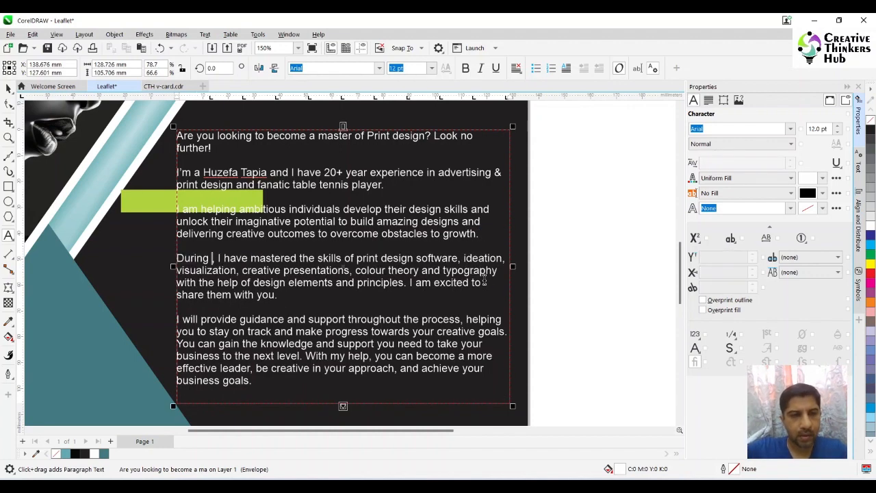
pyautogui.write('20+ year tenure')
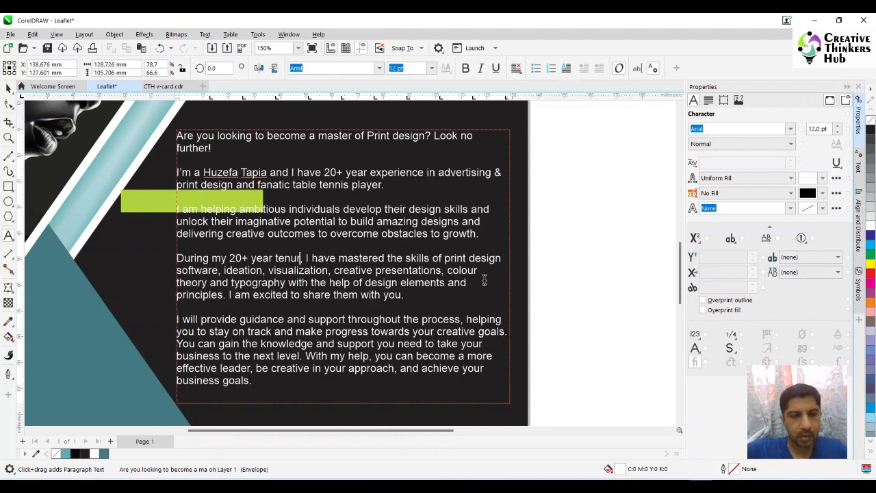
# Step: Extend the body text frame downward to about 135.3 mm high and start a new paragraph at "You can gain the knowledge"
pyautogui.moveTo(342, 405); pyautogui.dragTo(340, 418)
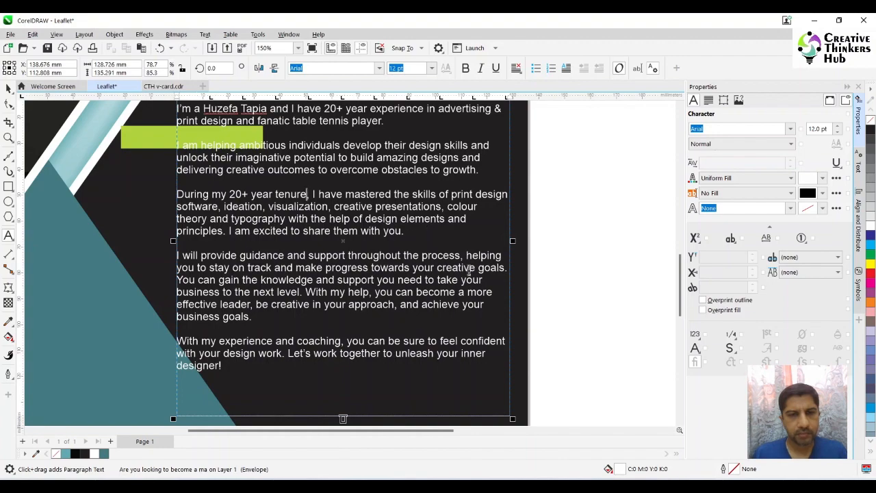
pyautogui.press('Return')
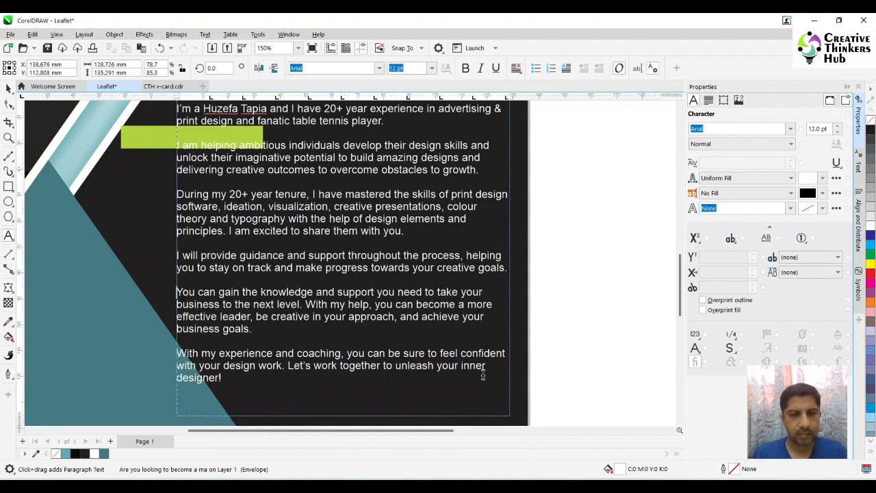
# Step: Change the closing words "to unleash your inner designer!" to "and empower your imagination!" and finish editing the text
pyautogui.scroll(-3, 399, 365)
pyautogui.scroll(1, 249, 396)
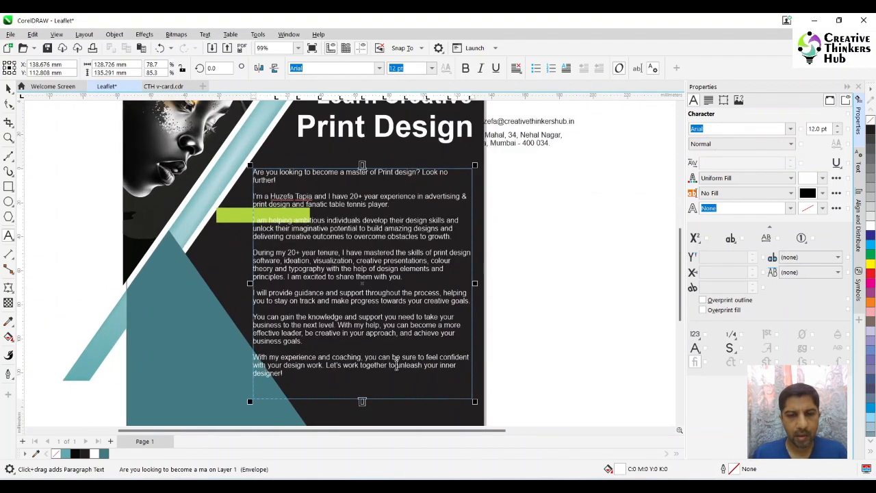
pyautogui.moveTo(389, 364); pyautogui.dragTo(396, 395)
pyautogui.write('and empower your imagination!')
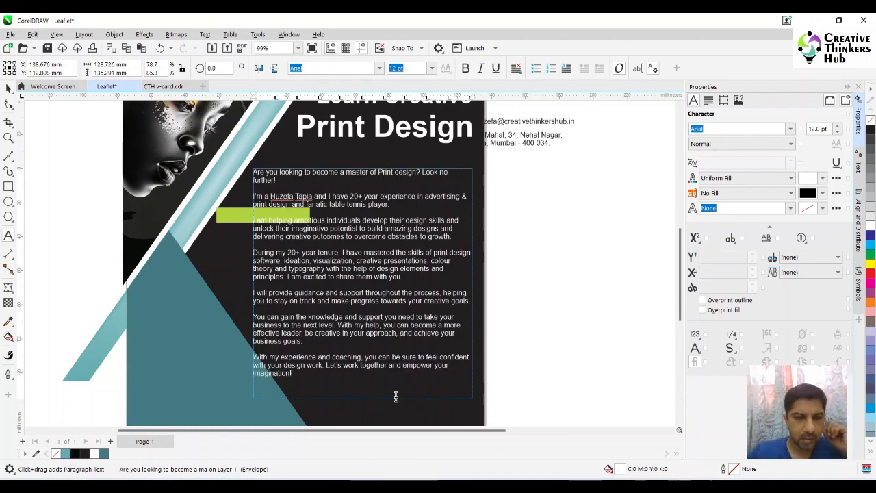
pyautogui.hotkey('ctrl', 'space')
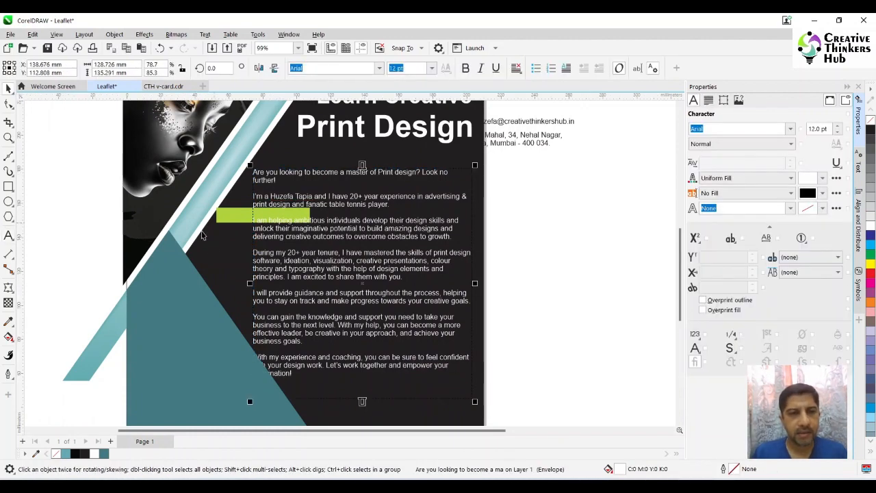
# Step: Move the body text block up to about Y 120.7 mm, beneath the Print Design heading
pyautogui.click(229, 215)
pyautogui.click(426, 173)
pyautogui.moveTo(426, 172); pyautogui.dragTo(426, 159)
# Step: Try right alignment on the body text before returning it to left alignment
pyautogui.hotkey('ctrl', 'r')
pyautogui.click(516, 71)
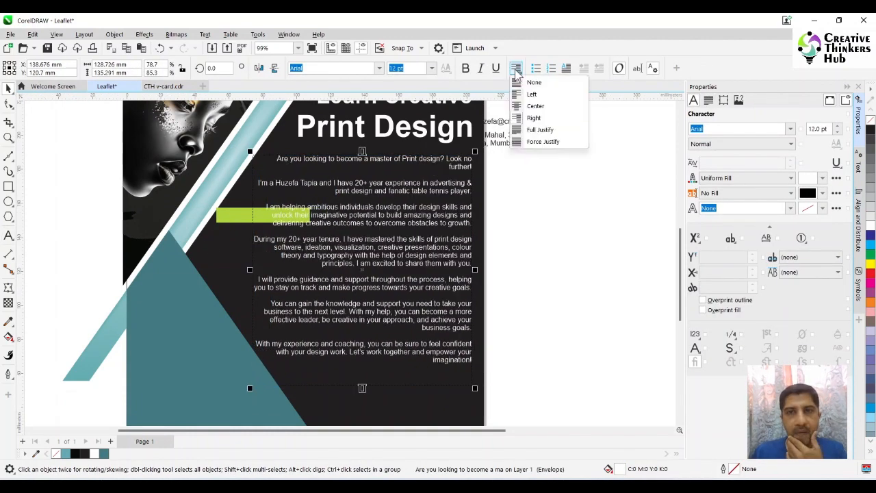
pyautogui.click(518, 95)
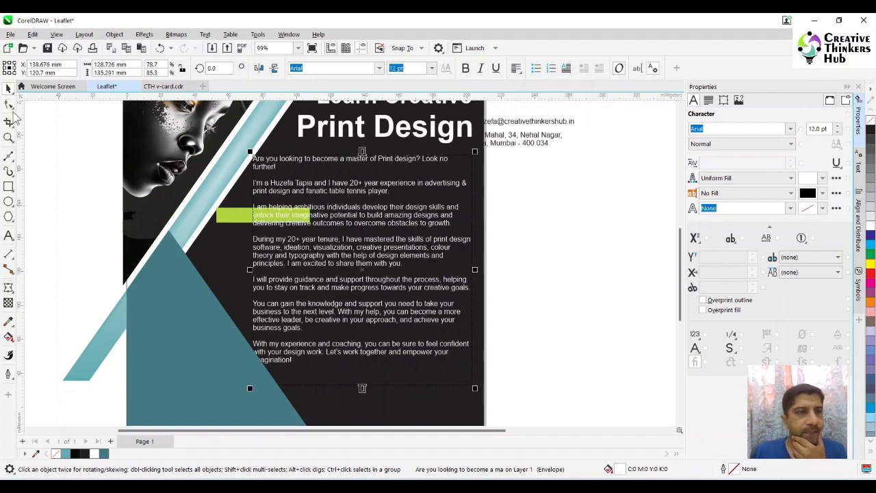
# Step: Add an envelope node midway along the body text frame's left edge and convert it to a straight line
pyautogui.click(9, 105)
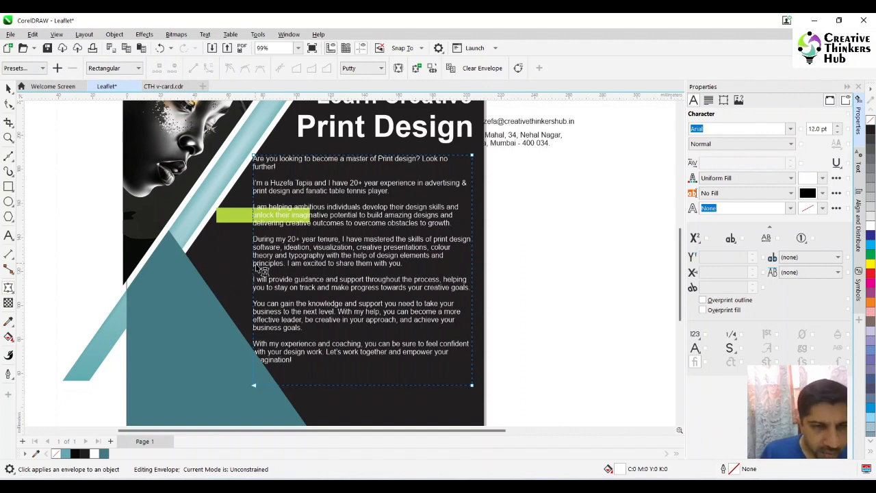
pyautogui.click(255, 273)
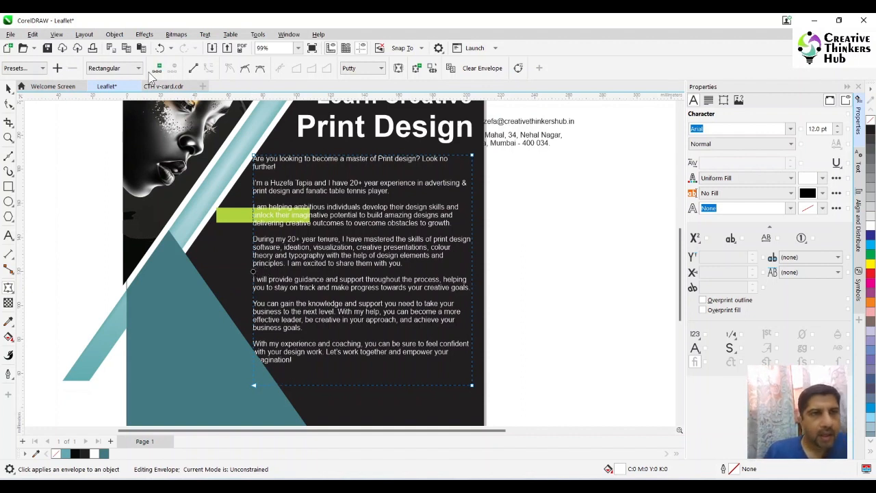
pyautogui.click(254, 274)
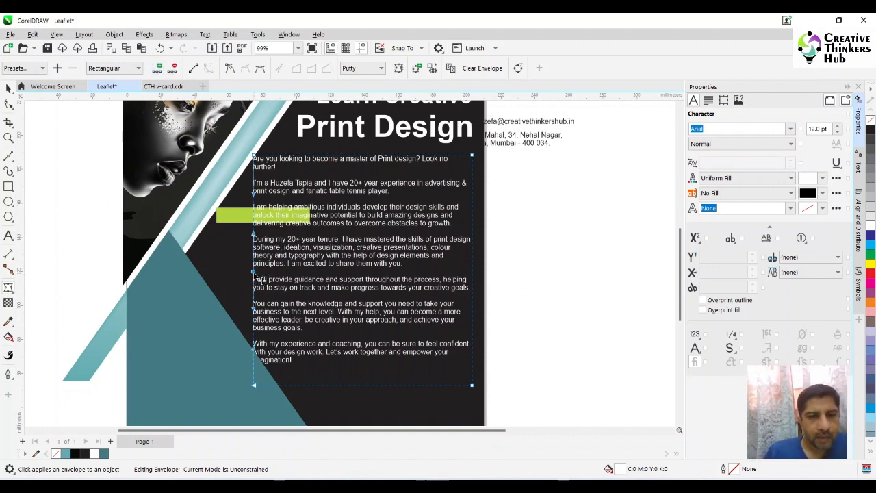
pyautogui.click(193, 68)
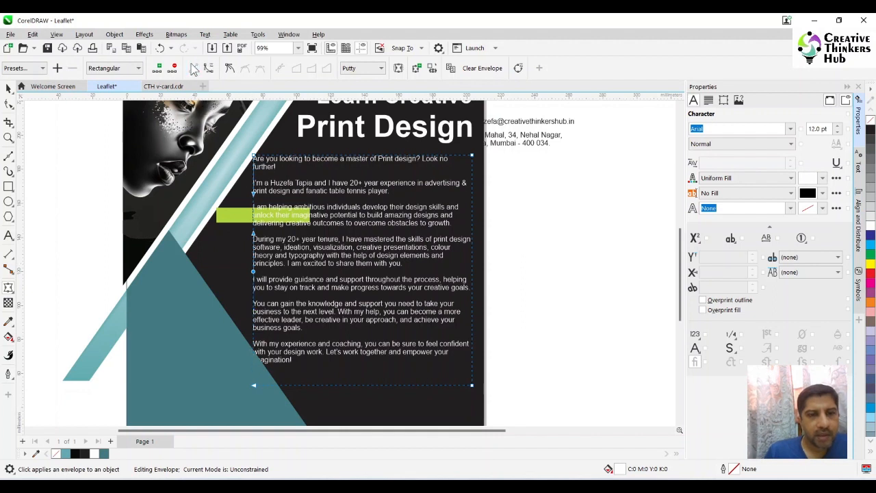
# Step: Convert the remaining sides of the body text's envelope to straight lines through its corner nodes
pyautogui.click(254, 157)
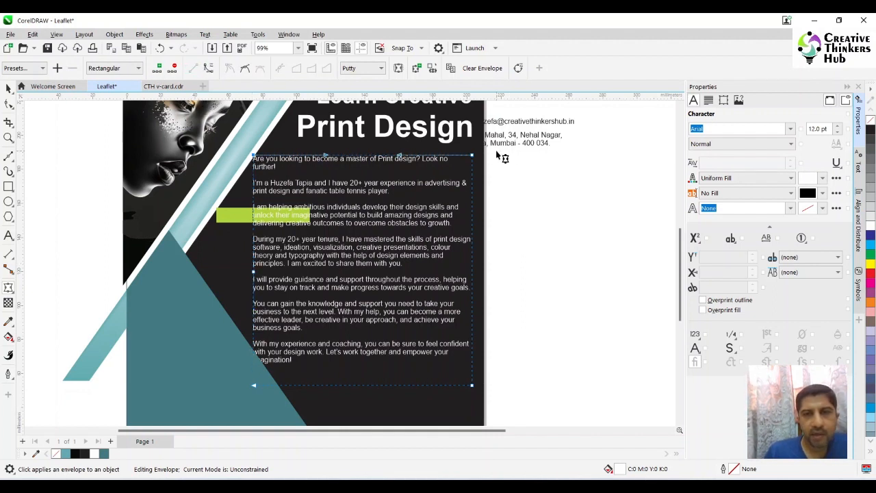
pyautogui.moveTo(498, 156); pyautogui.dragTo(450, 401)
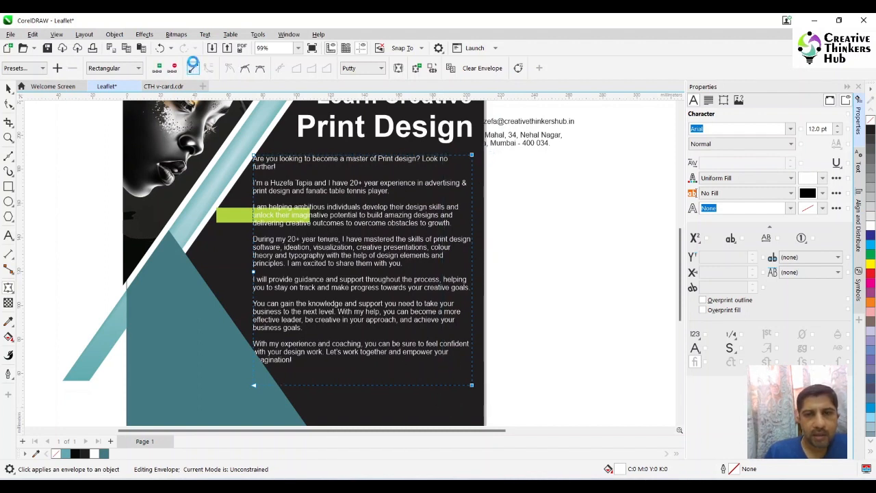
pyautogui.moveTo(518, 356); pyautogui.dragTo(235, 396)
pyautogui.click(190, 72)
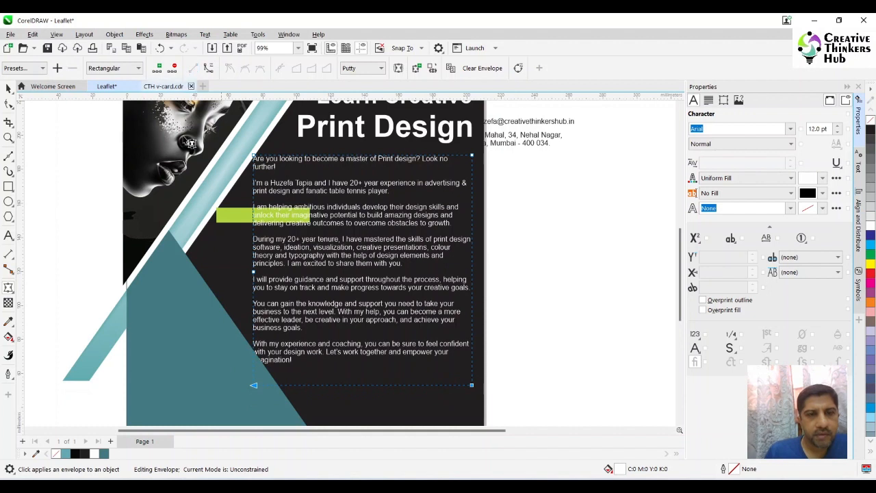
pyautogui.click(66, 201)
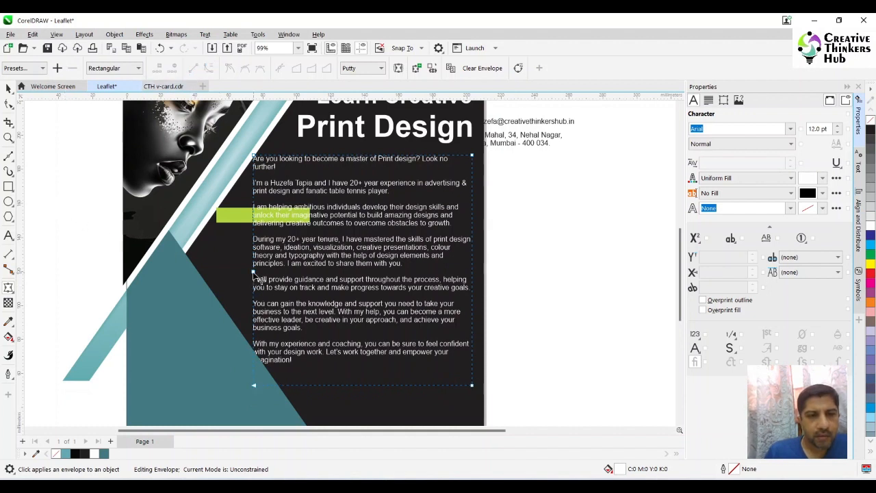
# Step: Reshape the body text envelope's left side into a point, following the diagonal stripe above and the dark teal shape's edge below
pyautogui.moveTo(253, 274); pyautogui.dragTo(193, 257)
pyautogui.moveTo(253, 156); pyautogui.dragTo(263, 156)
pyautogui.hotkey('ctrl', 'z')
pyautogui.moveTo(254, 387); pyautogui.dragTo(280, 388)
pyautogui.moveTo(194, 256); pyautogui.dragTo(184, 253)
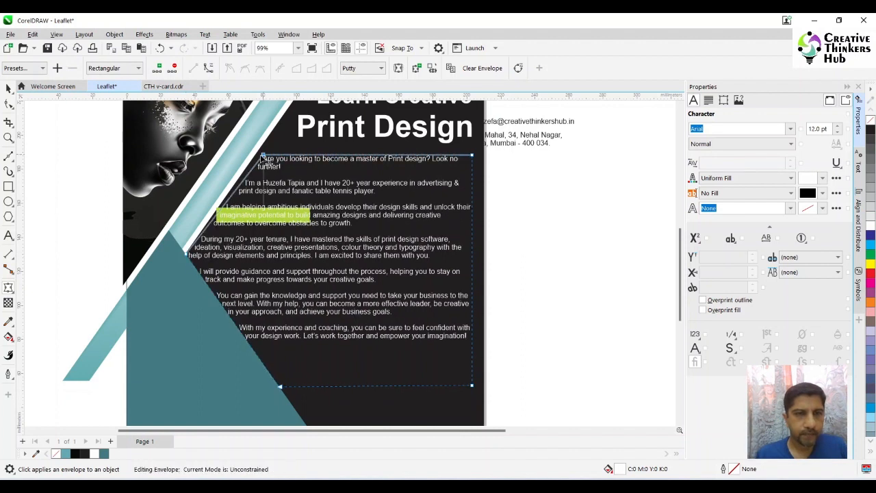
pyautogui.moveTo(264, 158); pyautogui.dragTo(256, 156)
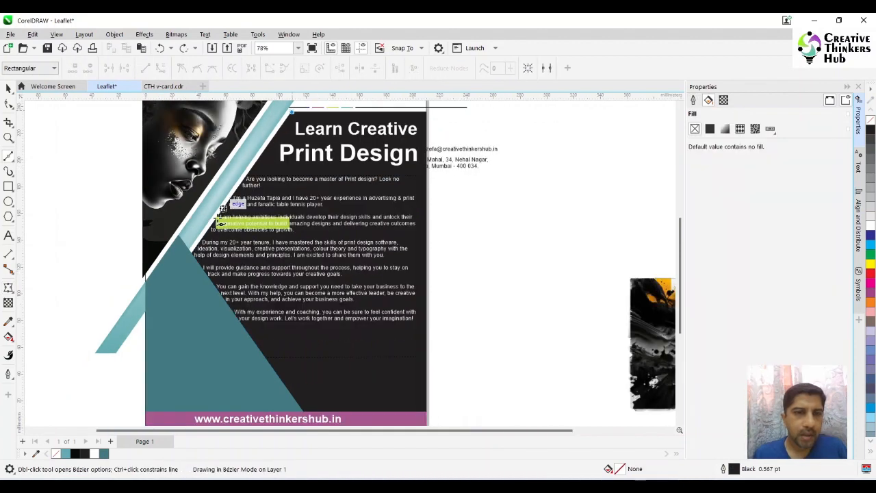
# Step: Draw a three-node Bézier guide line along the diagonal stripe's edge and down the dark teal shape's slanted edge
pyautogui.click(194, 253)
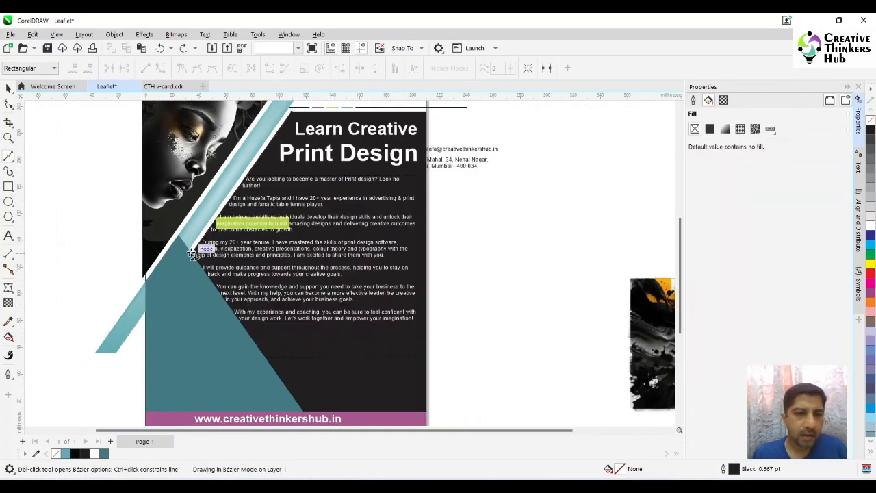
pyautogui.click(301, 403)
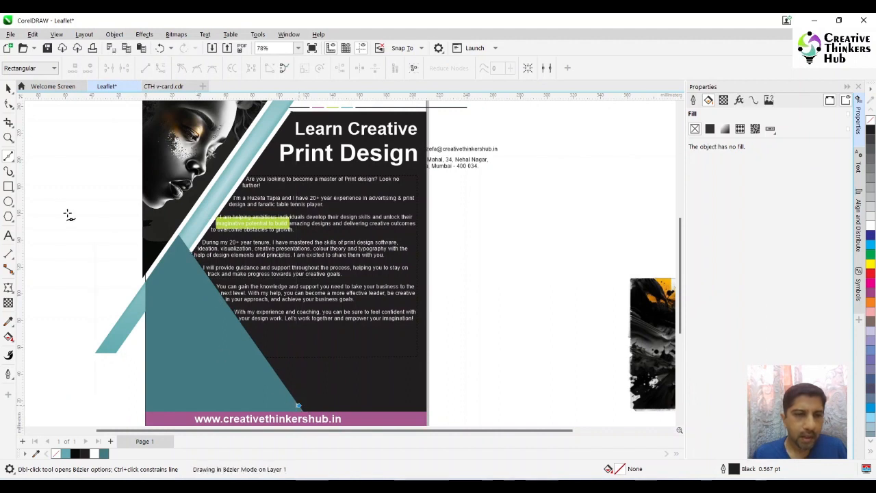
pyautogui.click(9, 104)
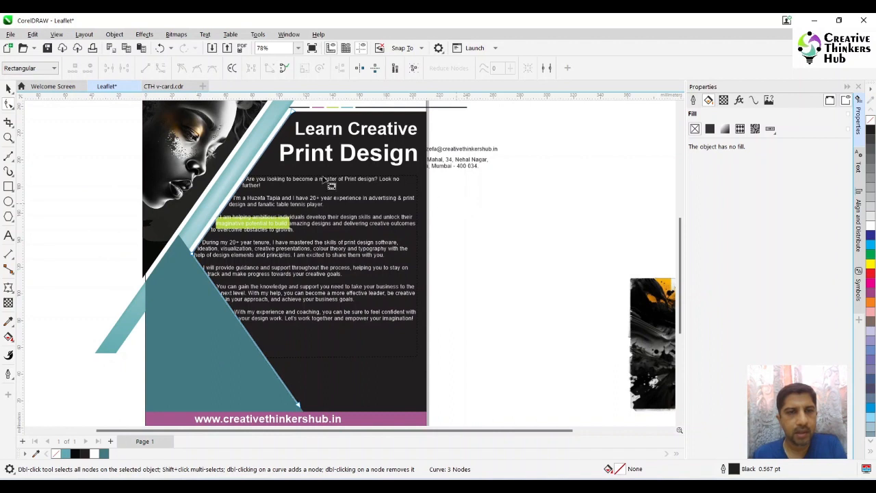
# Step: Nudge the guide line 10 mm to the right, to X 84.688 mm, as a margin for the body text
pyautogui.click(9, 88)
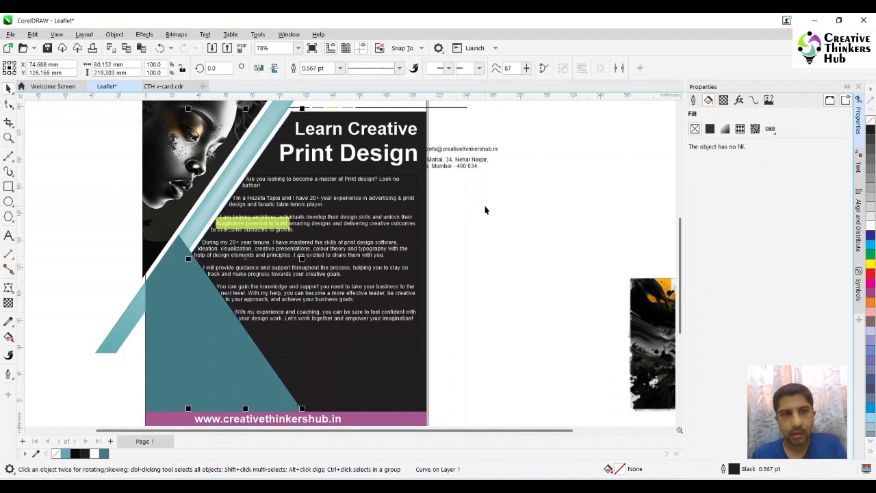
pyautogui.press('Right')
pyautogui.press('Right')
pyautogui.press('Right')
pyautogui.press('Right')
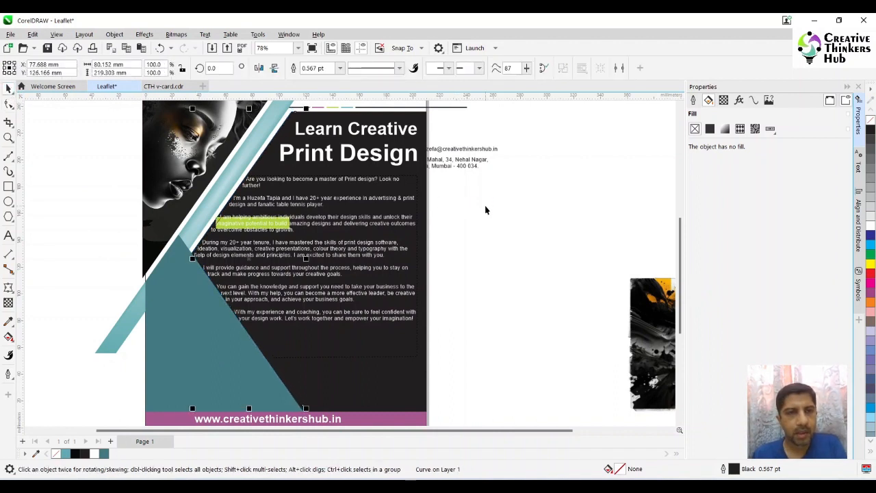
pyautogui.press('Right')
pyautogui.press('Right')
pyautogui.press('Right')
pyautogui.press('Right')
pyautogui.press('Right')
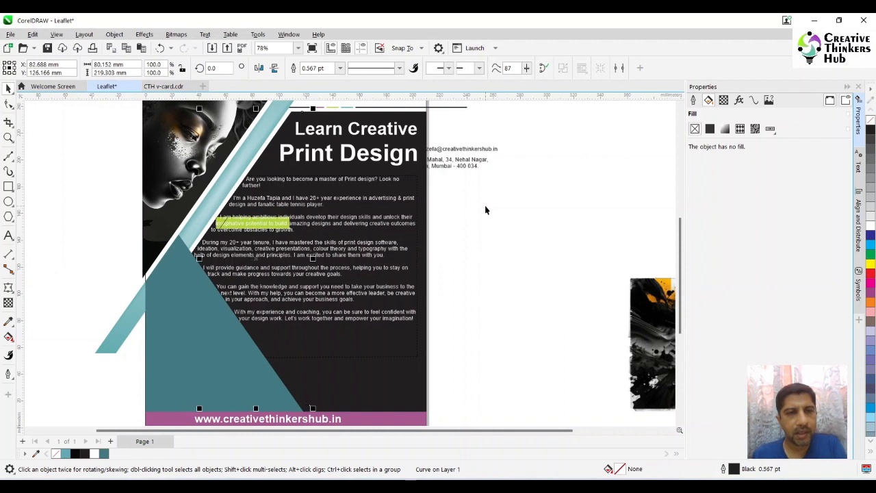
pyautogui.press('Right')
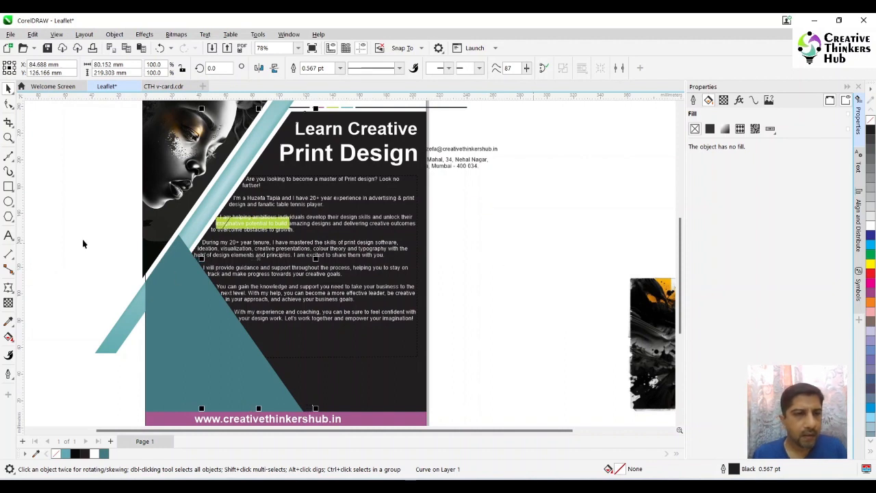
# Step: Switch to wireframe view and move the body text envelope's upper-left node onto the offset guide line
pyautogui.click(8, 137)
pyautogui.moveTo(176, 163); pyautogui.dragTo(414, 343)
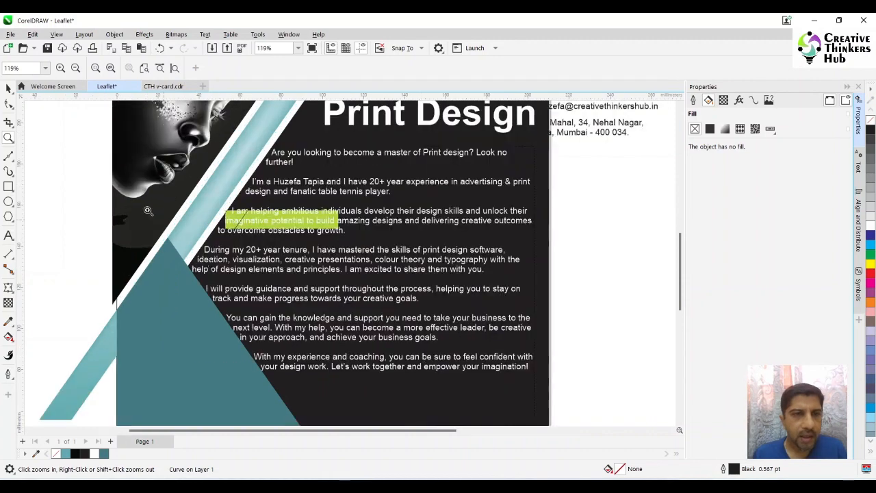
pyautogui.click(56, 34)
pyautogui.click(69, 48)
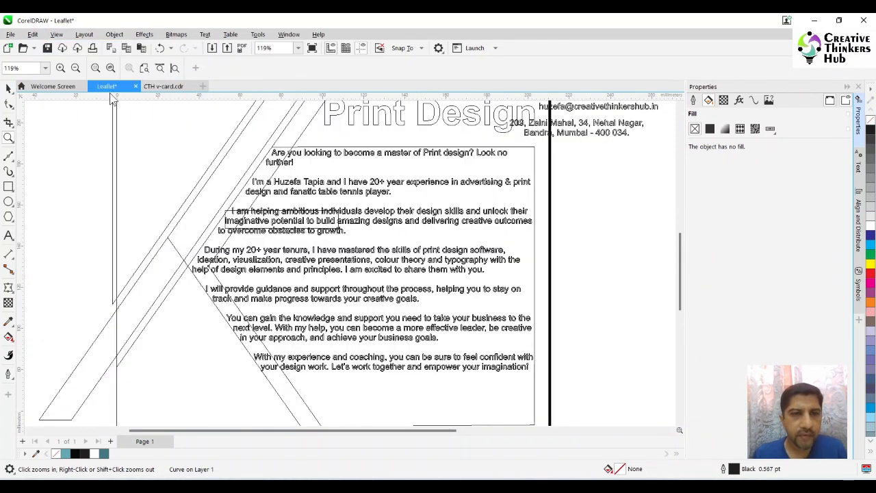
pyautogui.click(301, 154)
pyautogui.moveTo(286, 152)
pyautogui.mouseDown()
pyautogui.moveTo(303, 156)
pyautogui.moveTo(293, 148)
pyautogui.mouseUp()
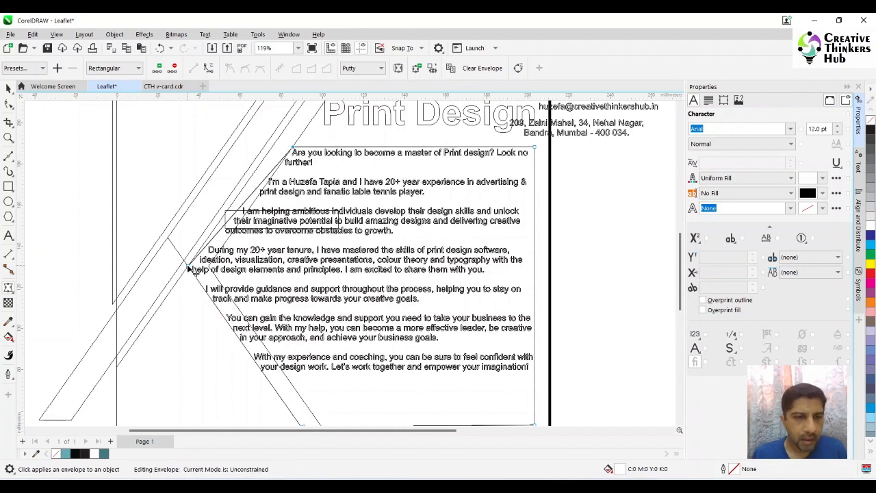
# Step: Move the body text envelope's left point and lower-left node onto the offset guide line, levelling the envelope's bottom edge
pyautogui.moveTo(189, 267); pyautogui.dragTo(212, 268)
pyautogui.moveTo(679, 301); pyautogui.dragTo(678, 355)
pyautogui.moveTo(303, 233); pyautogui.dragTo(321, 234)
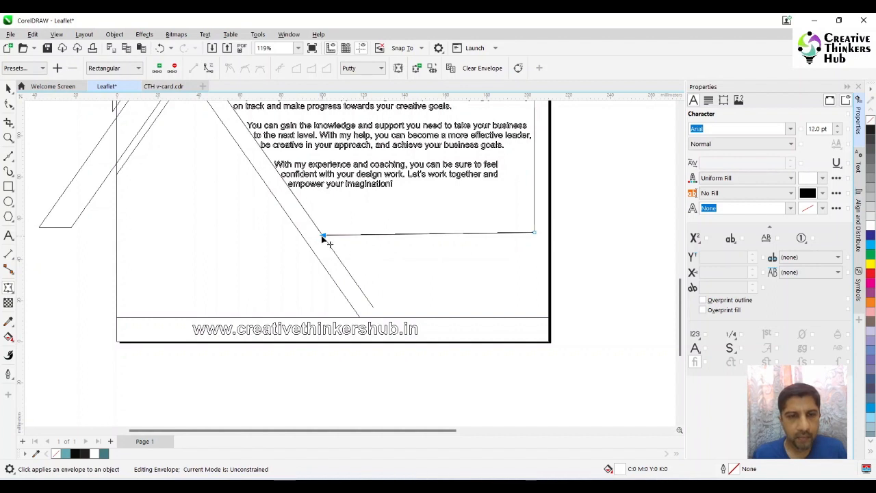
pyautogui.moveTo(322, 235); pyautogui.dragTo(322, 234)
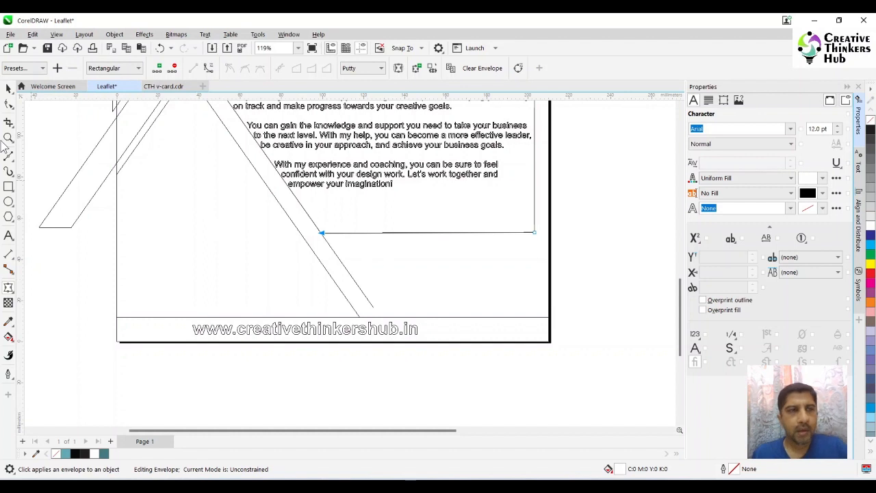
# Step: Move the guide line off the leaflet onto the blank area beside the page and return to Enhanced view
pyautogui.press('F4')
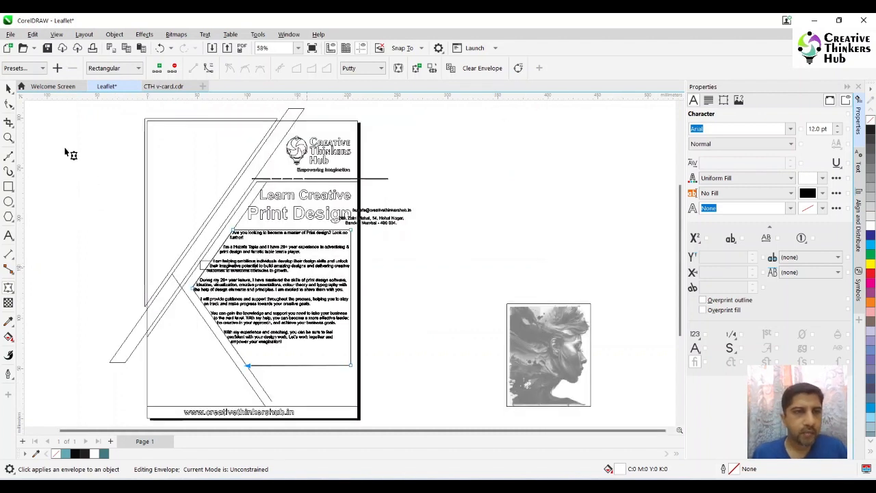
pyautogui.click(8, 87)
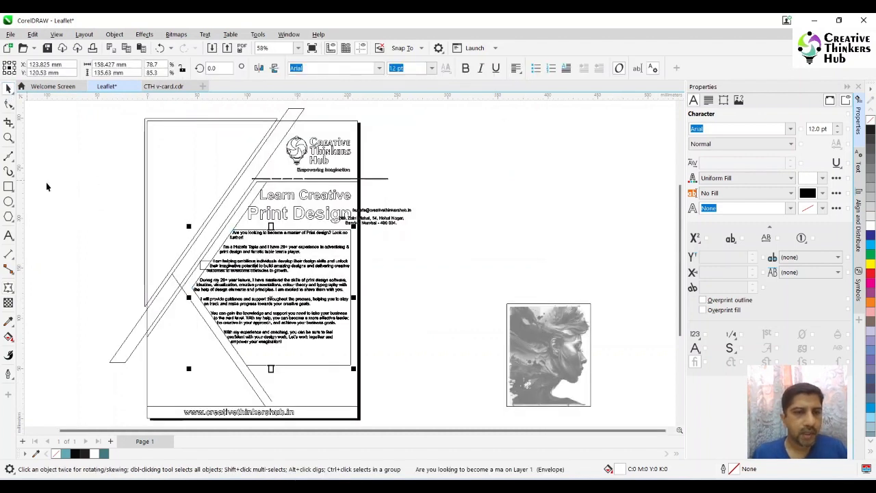
pyautogui.click(254, 376)
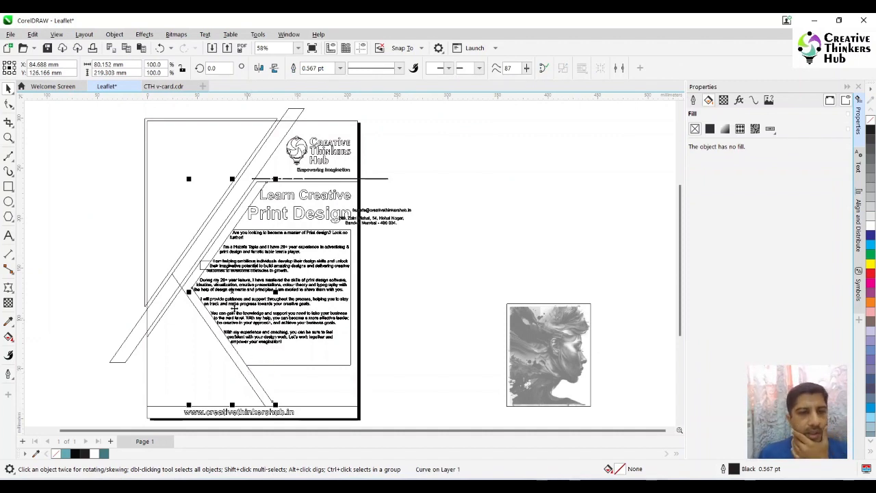
pyautogui.moveTo(231, 292); pyautogui.dragTo(450, 293)
pyautogui.click(83, 34)
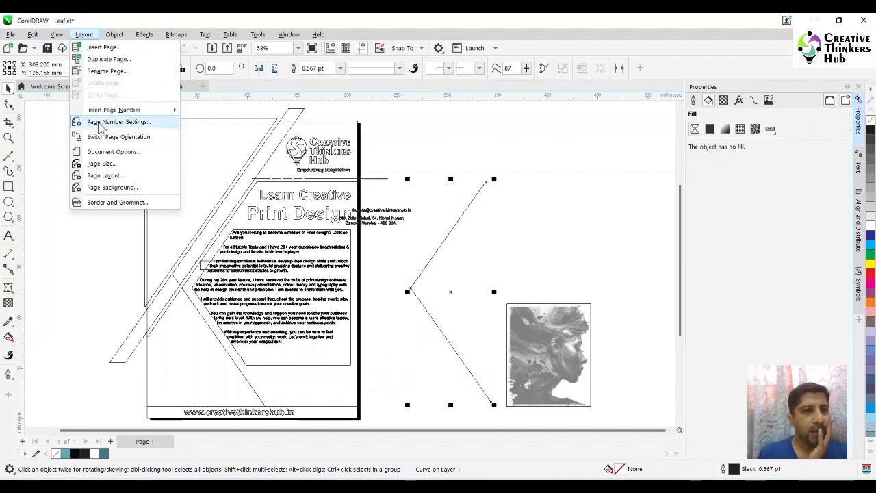
pyautogui.moveTo(56, 35)
pyautogui.click(75, 71)
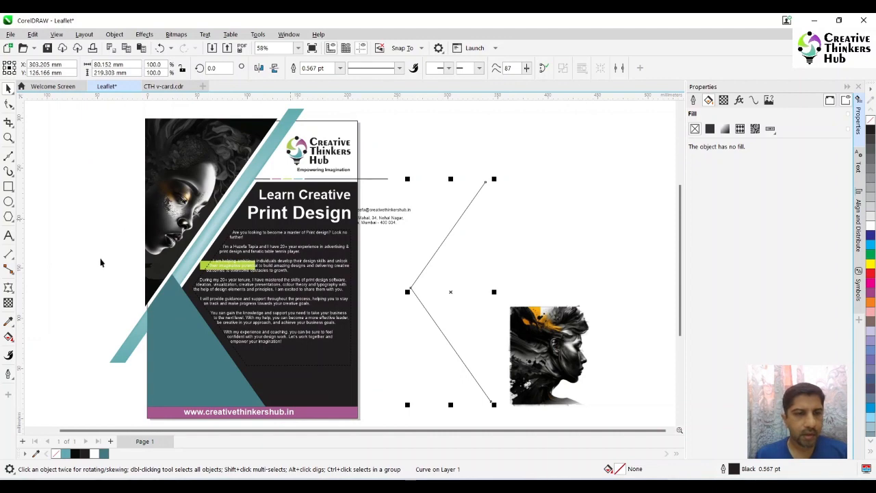
# Step: Set the body text's alignment to Full Justify
pyautogui.click(8, 138)
pyautogui.moveTo(133, 186); pyautogui.dragTo(420, 387)
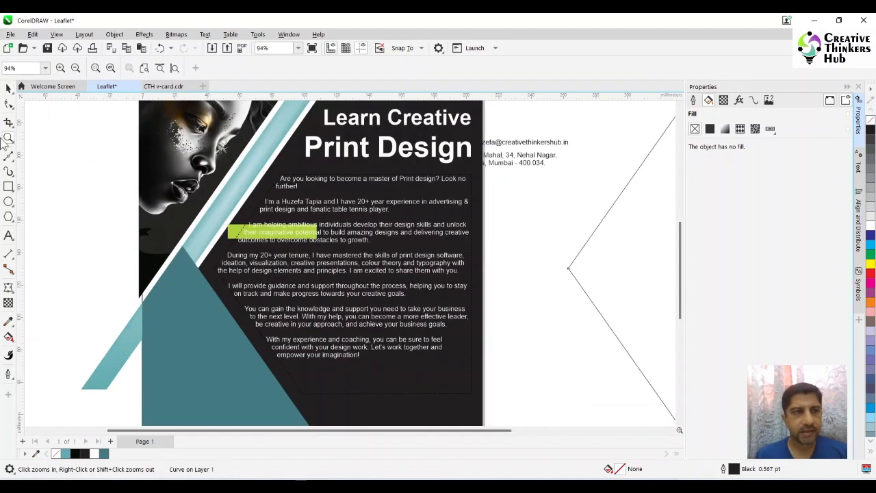
pyautogui.click(8, 88)
pyautogui.click(372, 246)
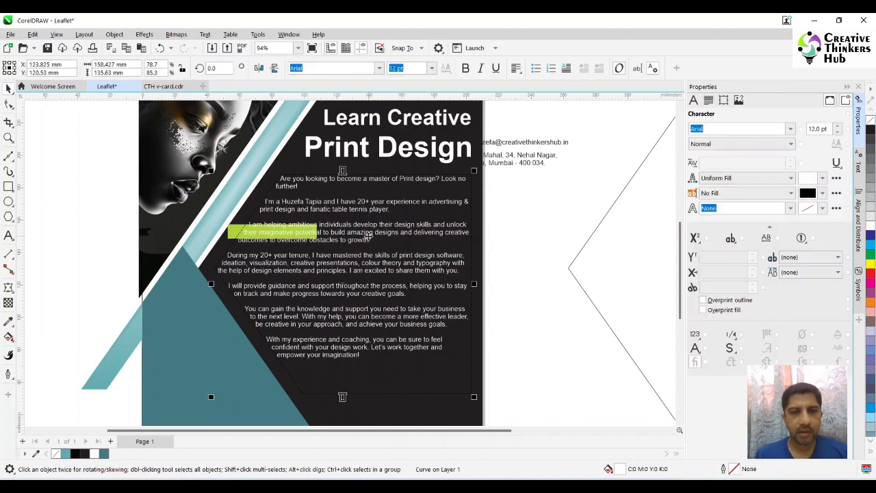
pyautogui.click(516, 69)
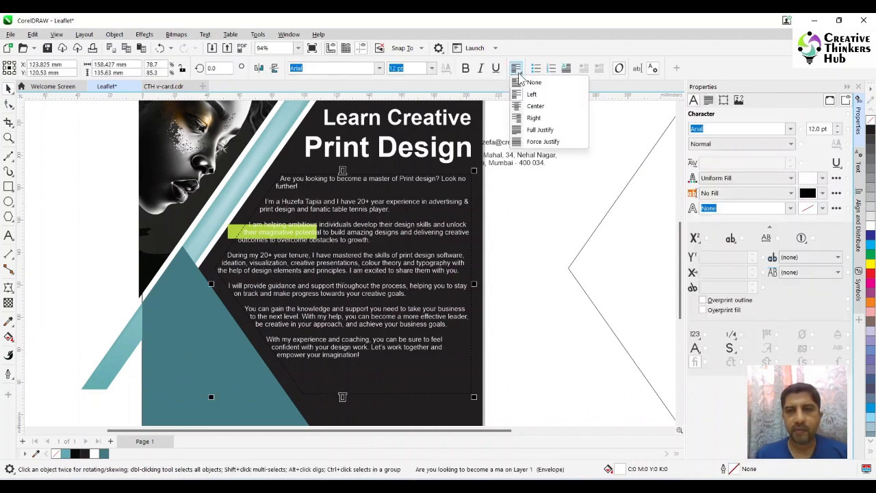
pyautogui.click(535, 130)
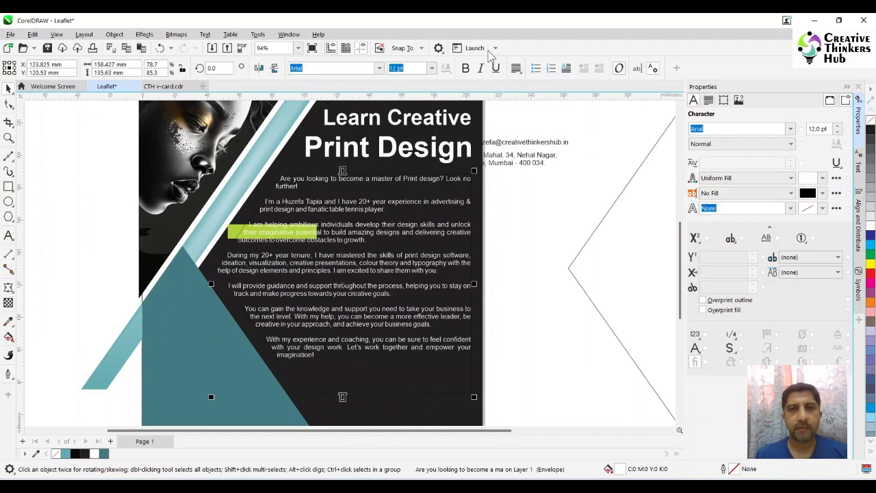
pyautogui.click(506, 201)
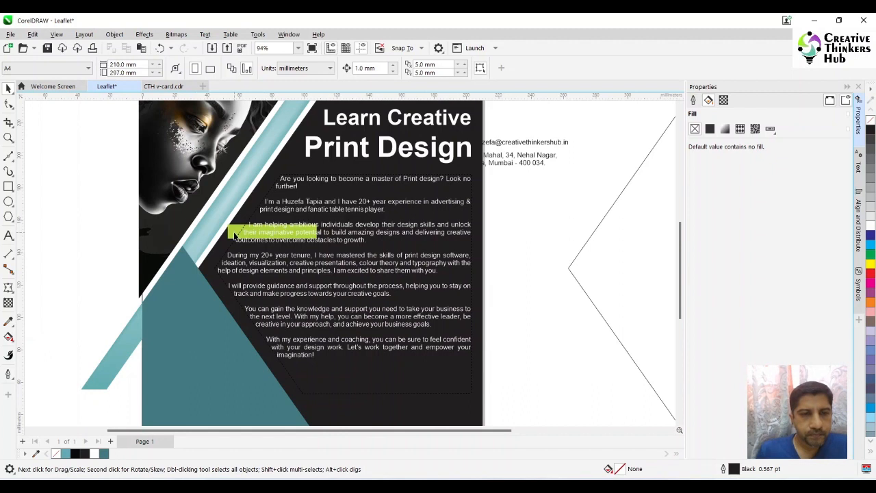
# Step: Move the green bar below the body text and stretch it to the page's right edge, undoing the accidental text move
pyautogui.moveTo(235, 235); pyautogui.dragTo(280, 381)
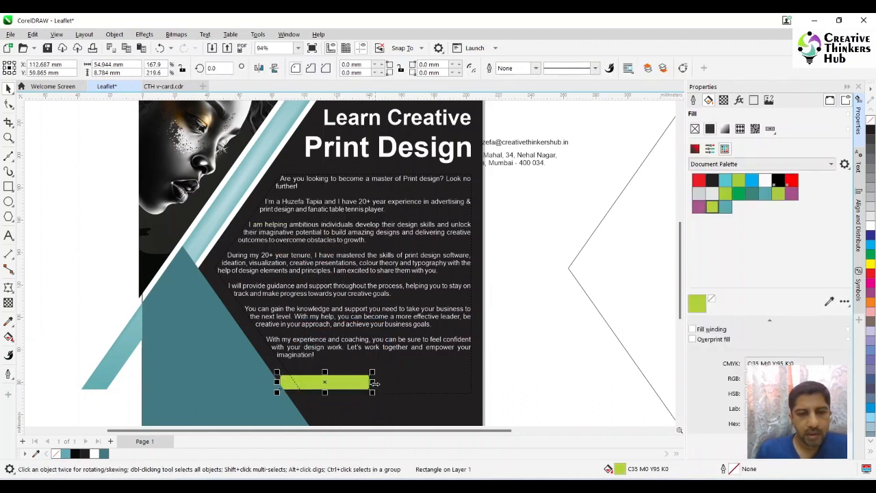
pyautogui.moveTo(374, 383); pyautogui.dragTo(434, 375)
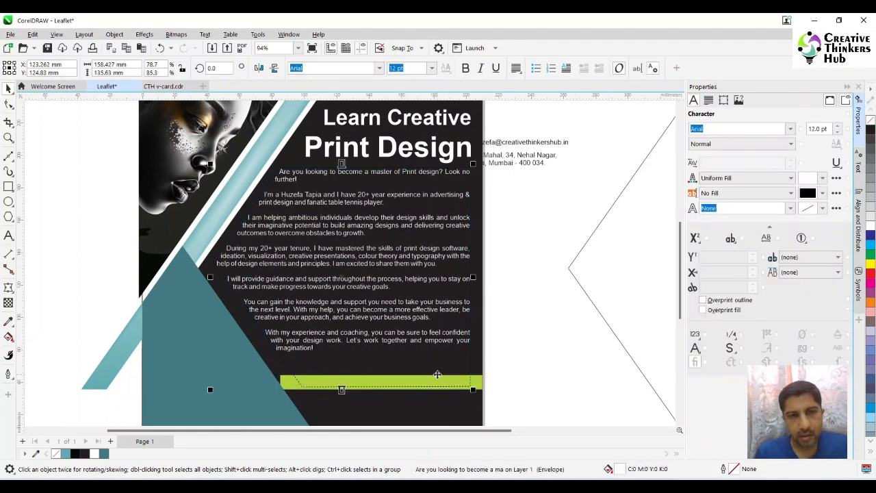
pyautogui.hotkey('ctrl', 'z')
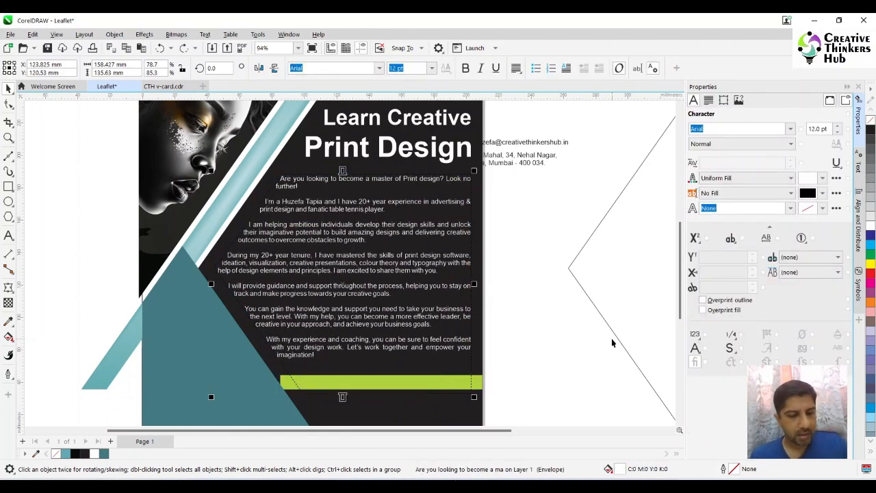
pyautogui.press('F4')
pyautogui.click(387, 253)
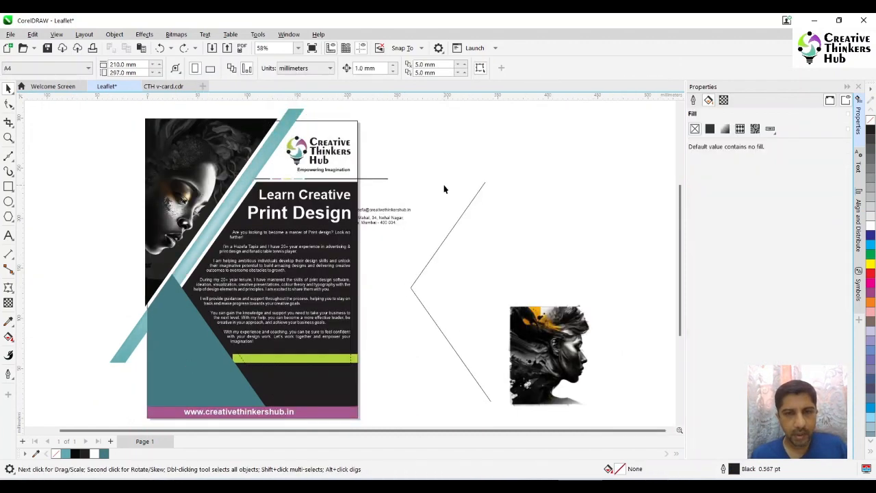
# Step: Place the e-mail and address text inside the lower part of the dark teal shape and save the leaflet
pyautogui.moveTo(338, 251); pyautogui.dragTo(298, 237)
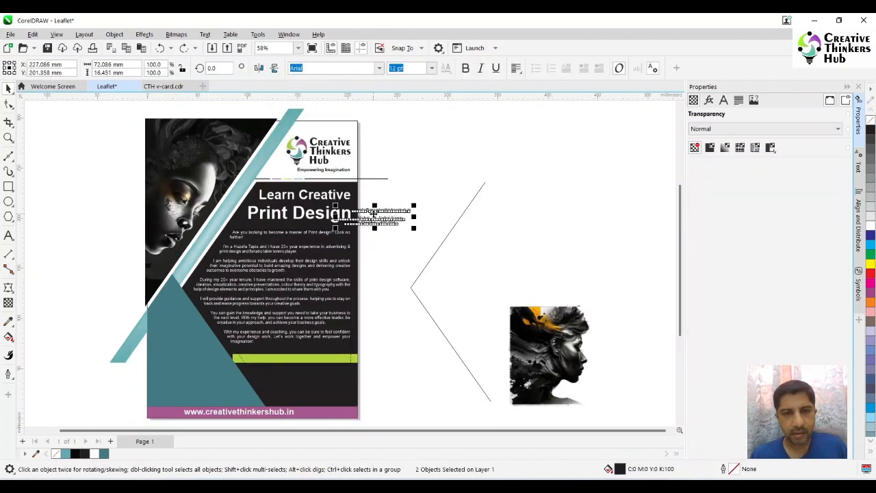
pyautogui.moveTo(248, 330); pyautogui.dragTo(190, 391)
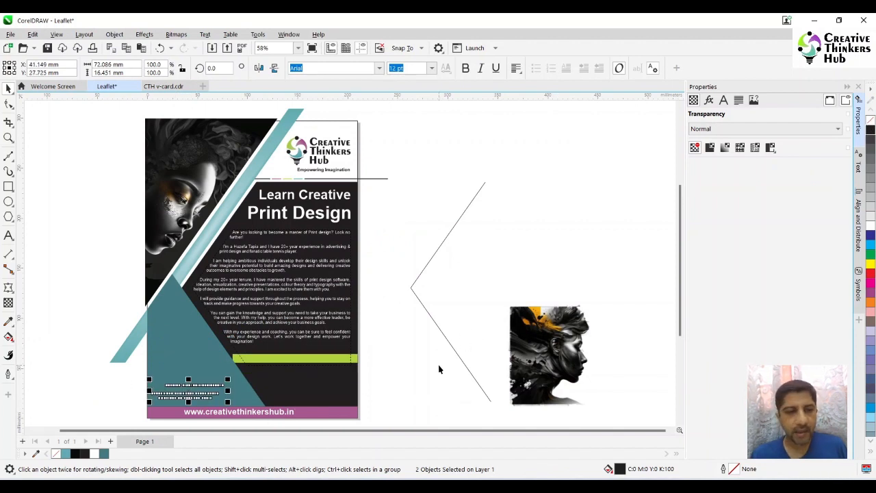
pyautogui.hotkey('ctrl', 's')
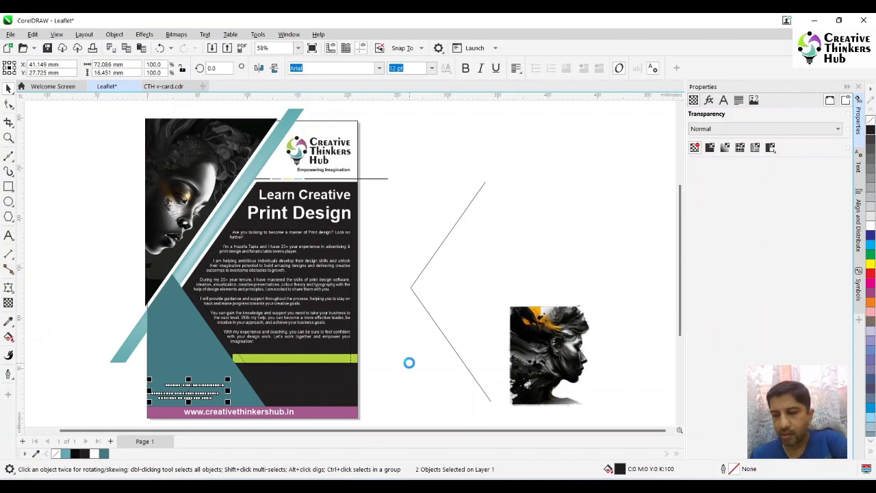
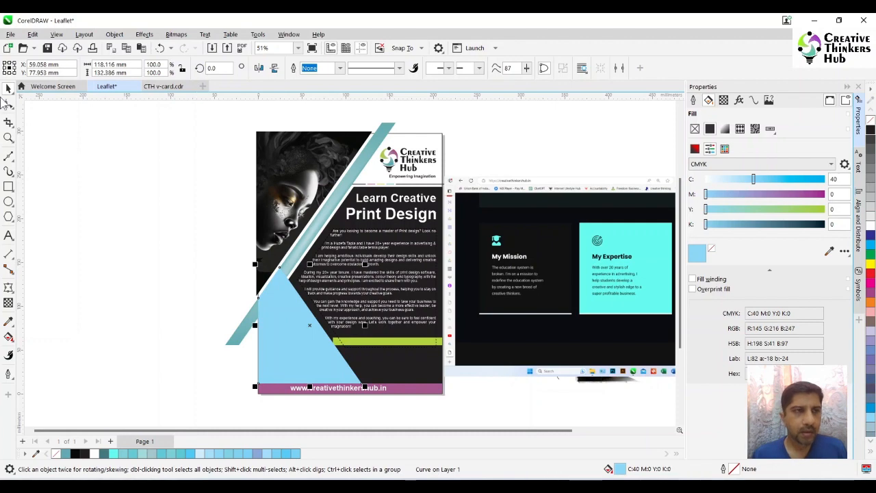
# Step: Remove the pasted website screenshot from beside the leaflet
pyautogui.click(8, 137)
pyautogui.click(413, 396)
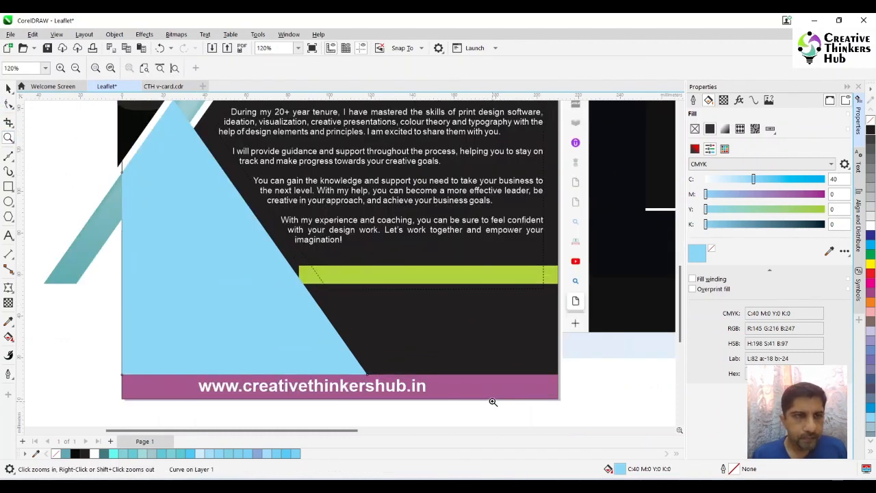
pyautogui.click(8, 87)
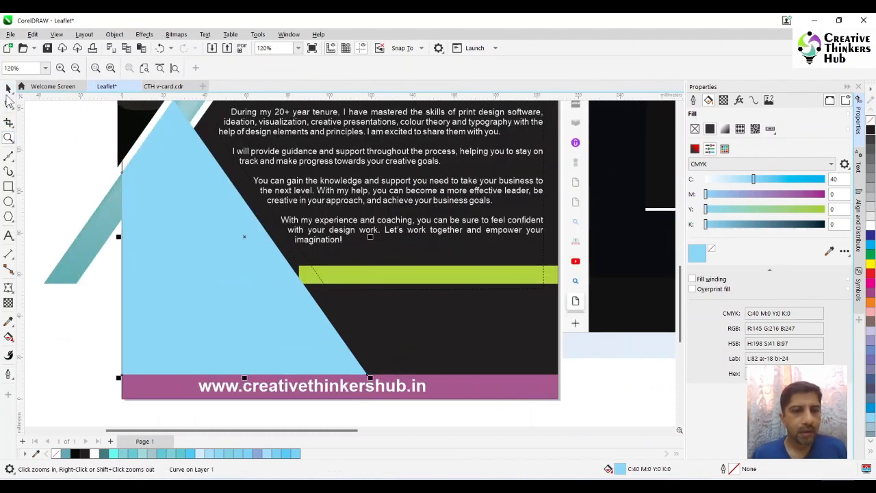
pyautogui.click(526, 421)
pyautogui.press('F4')
# Step: Select the hidden e-mail and address text in wireframe, bring it in front of the light blue shape, and restore Enhanced view
pyautogui.click(56, 34)
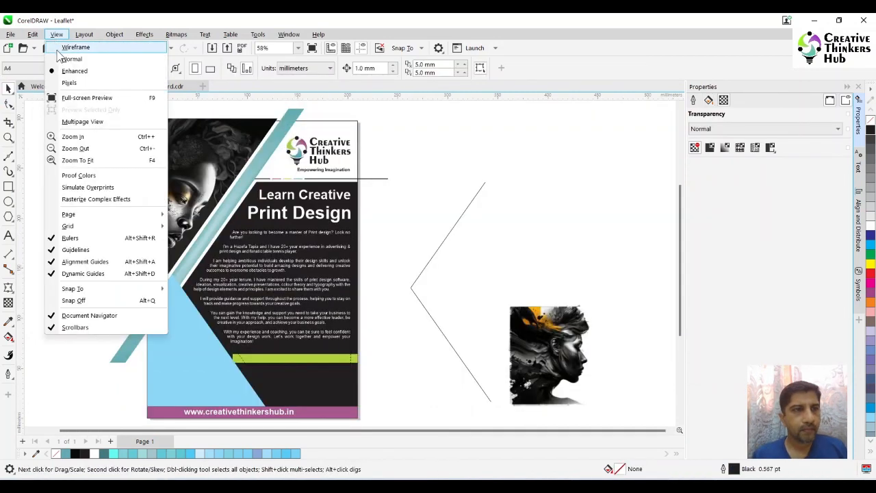
pyautogui.click(69, 47)
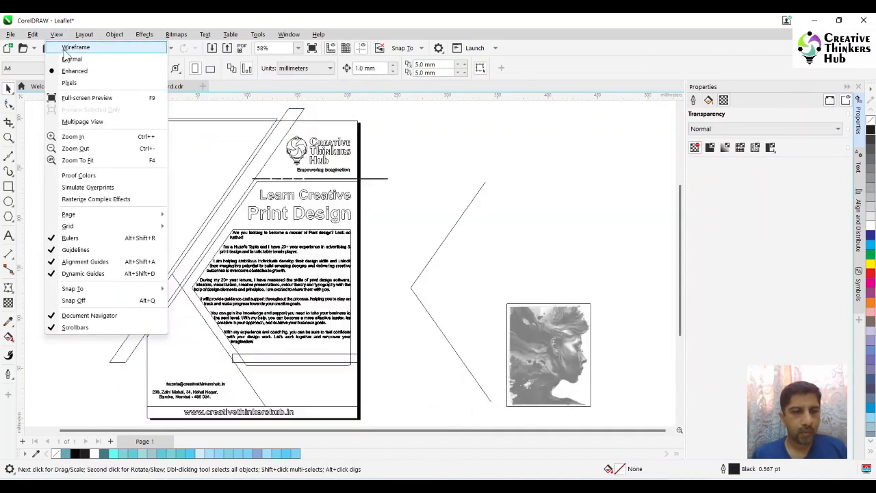
pyautogui.moveTo(108, 375); pyautogui.dragTo(241, 408)
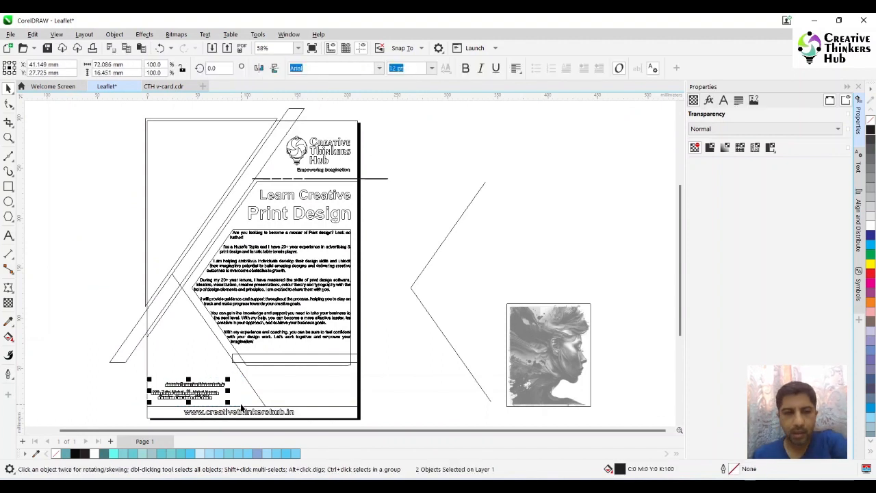
pyautogui.click(56, 35)
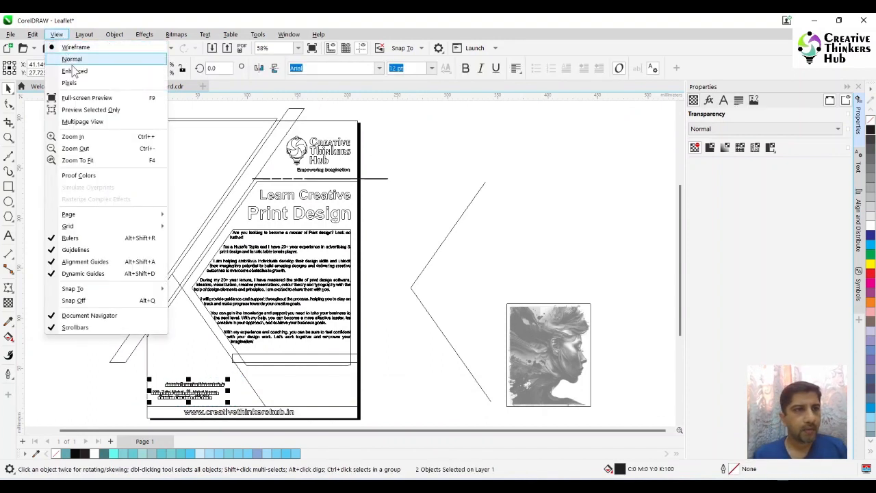
pyautogui.click(75, 71)
pyautogui.click(93, 281)
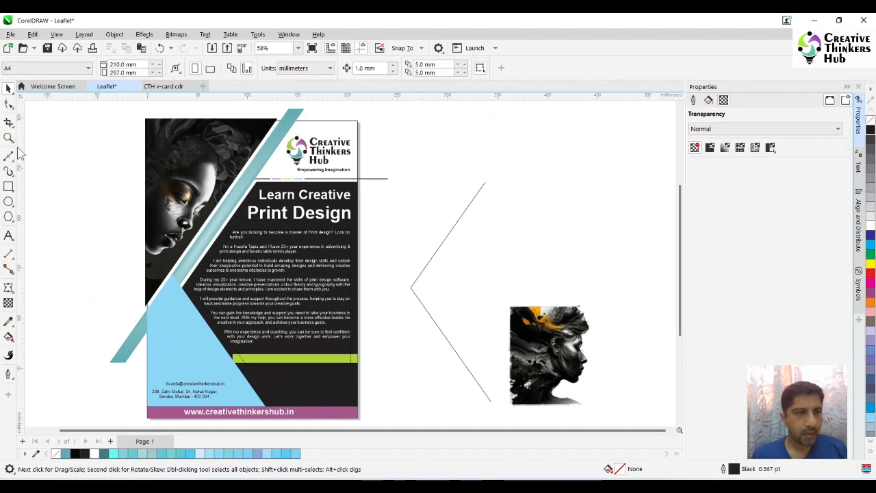
# Step: Move the e-mail and address text off the light blue shape to the blank area right of the page
pyautogui.press('z')
pyautogui.moveTo(102, 239); pyautogui.dragTo(433, 418)
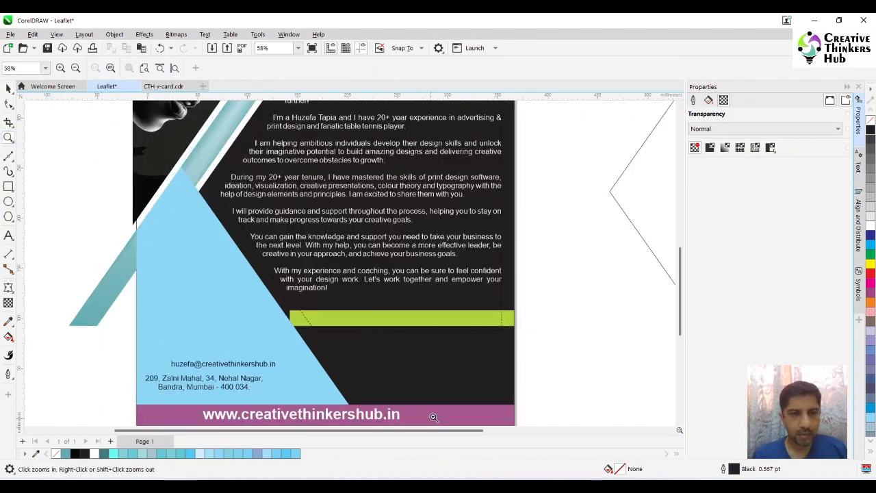
pyautogui.click(8, 88)
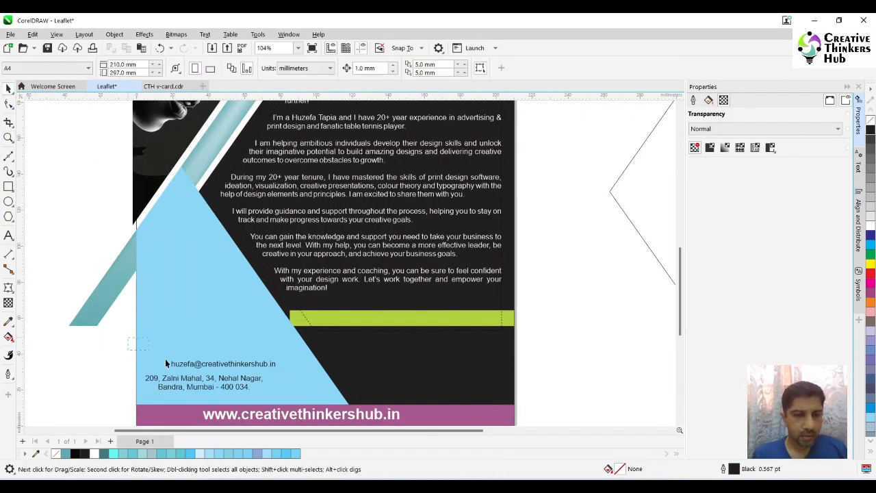
pyautogui.moveTo(292, 405); pyautogui.dragTo(292, 406)
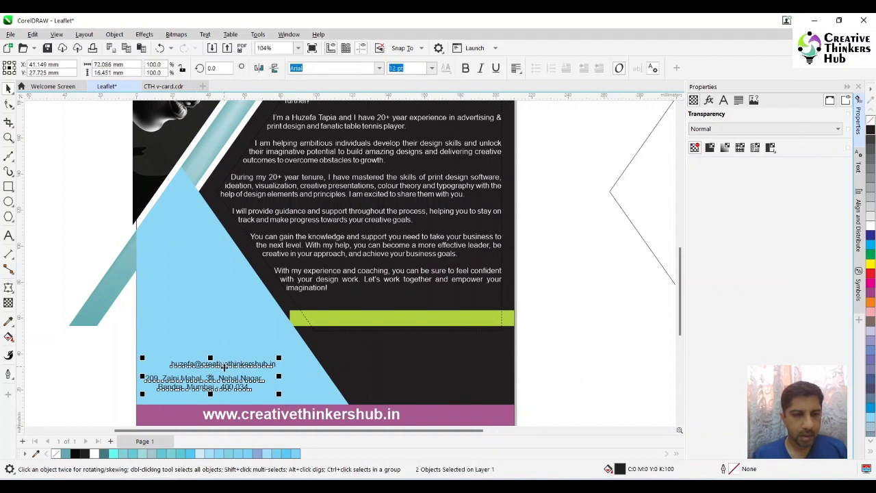
pyautogui.moveTo(224, 368); pyautogui.dragTo(456, 362)
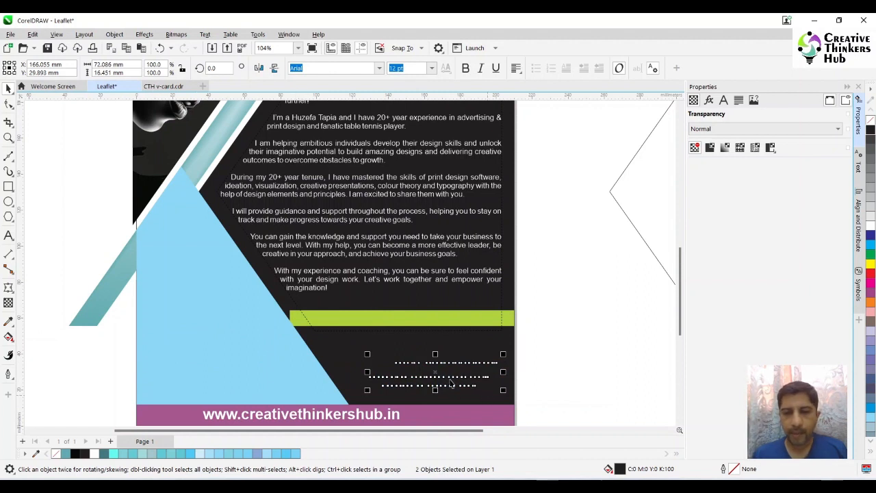
pyautogui.moveTo(436, 373); pyautogui.dragTo(618, 361)
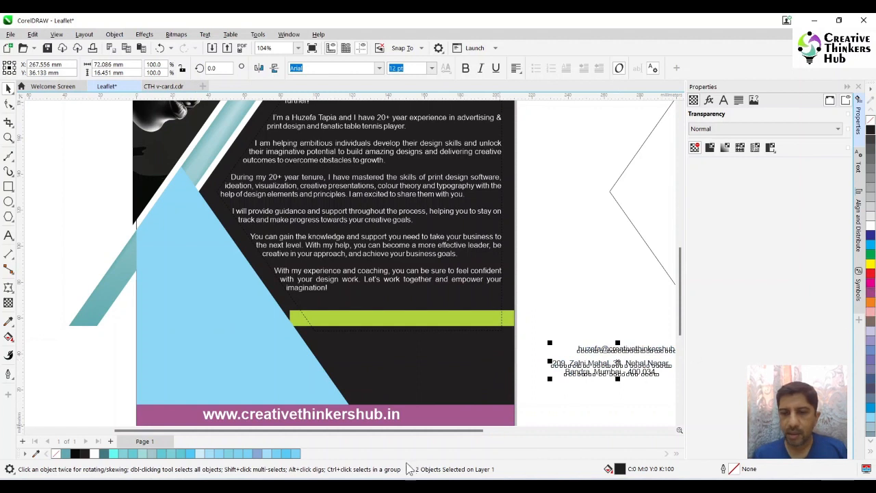
# Step: Apply the large shape's light blue fill, C40 M0 Y0 K0, to the address and e-mail text
pyautogui.click(273, 373)
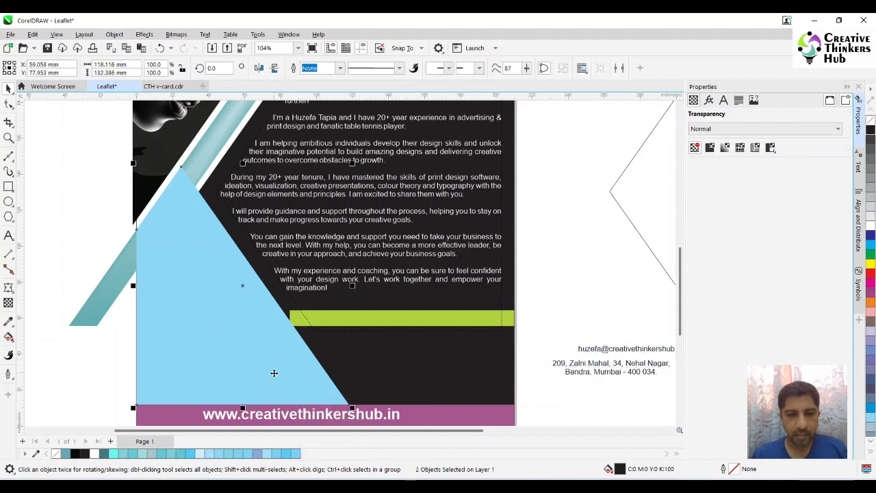
pyautogui.moveTo(619, 472); pyautogui.dragTo(608, 374)
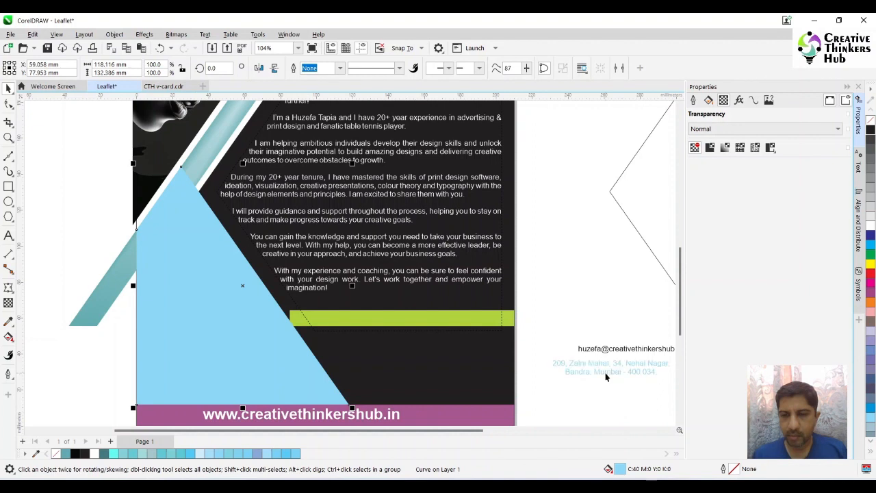
pyautogui.moveTo(620, 469); pyautogui.dragTo(607, 354)
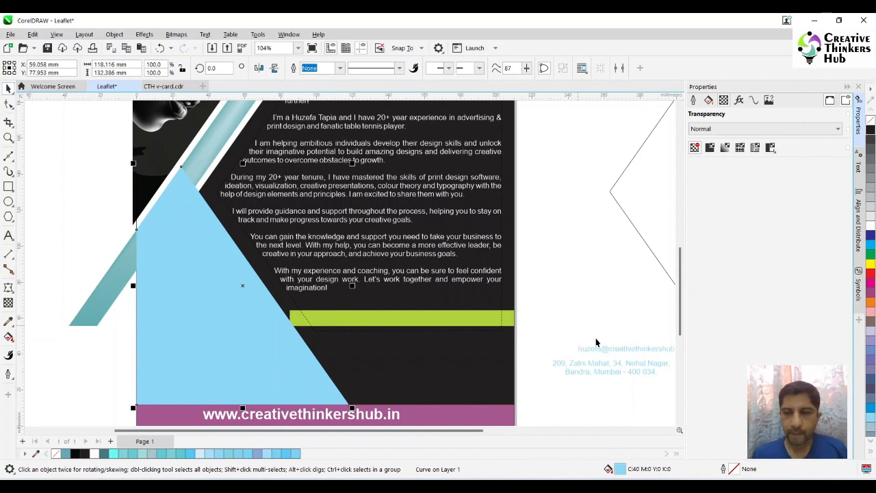
# Step: Move the e-mail and address text onto the dark area above the website strip and centre them on each other
pyautogui.click(607, 350)
pyautogui.keyDown('shift'); pyautogui.click(609, 369); pyautogui.keyUp('shift')
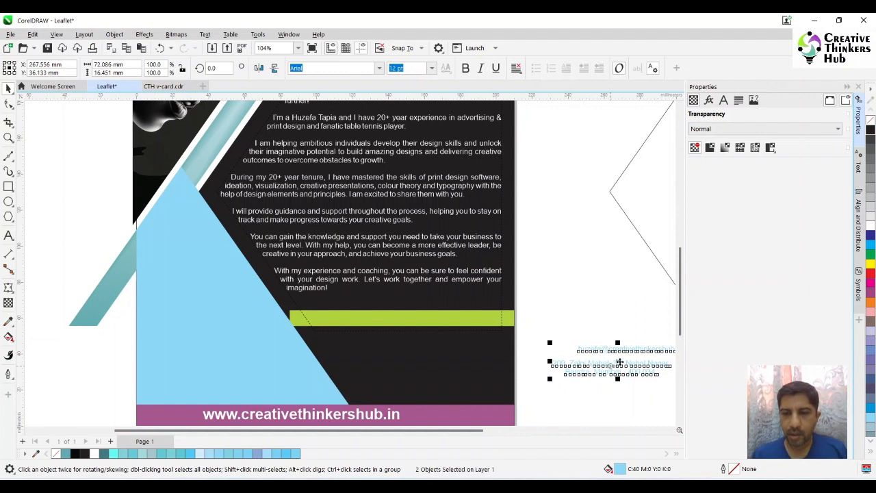
pyautogui.moveTo(619, 362); pyautogui.dragTo(436, 380)
pyautogui.click(526, 372)
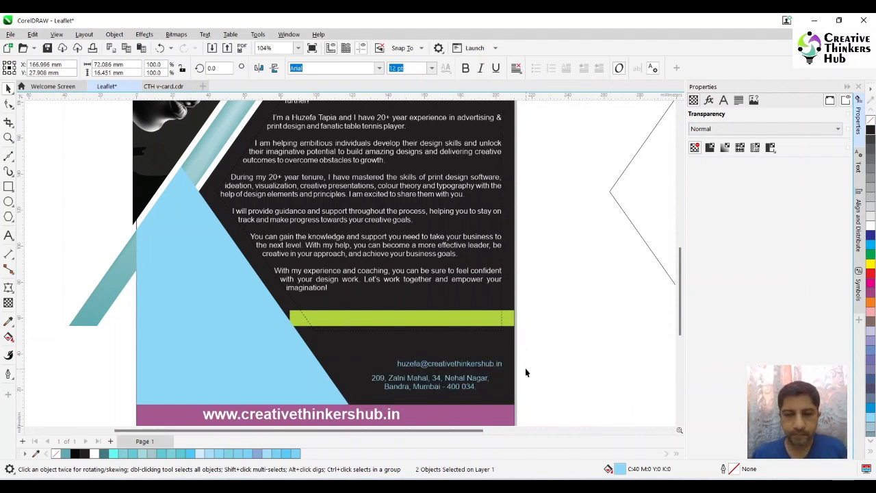
pyautogui.moveTo(553, 343); pyautogui.dragTo(332, 405)
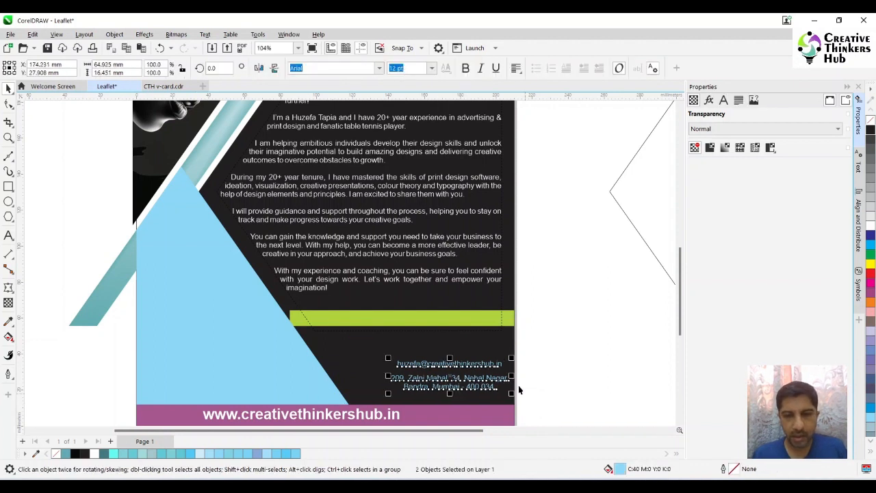
pyautogui.moveTo(477, 381); pyautogui.dragTo(443, 391)
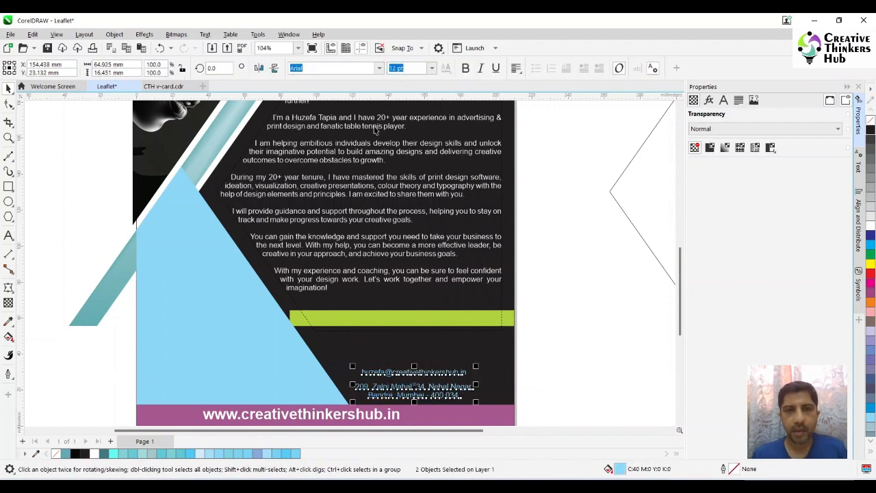
# Step: Set the body paragraph text to a font size of 13 pt
pyautogui.click(407, 68)
pyautogui.moveTo(366, 76); pyautogui.dragTo(367, 76)
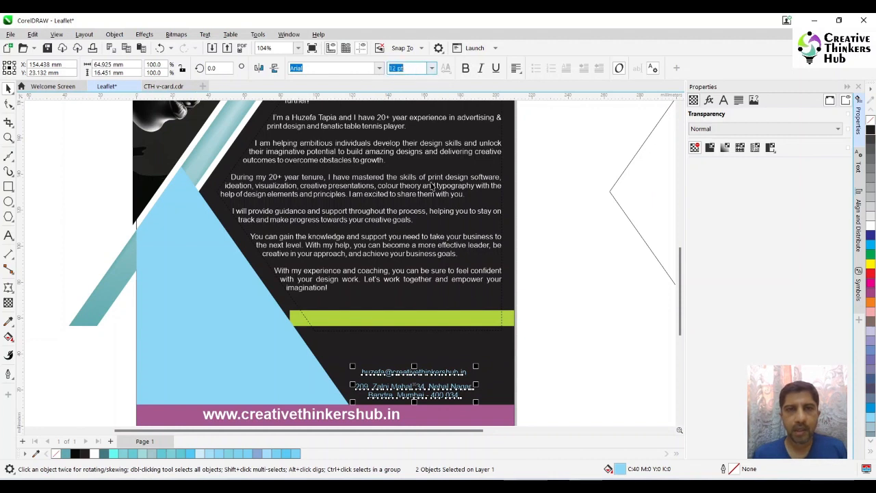
pyautogui.click(401, 224)
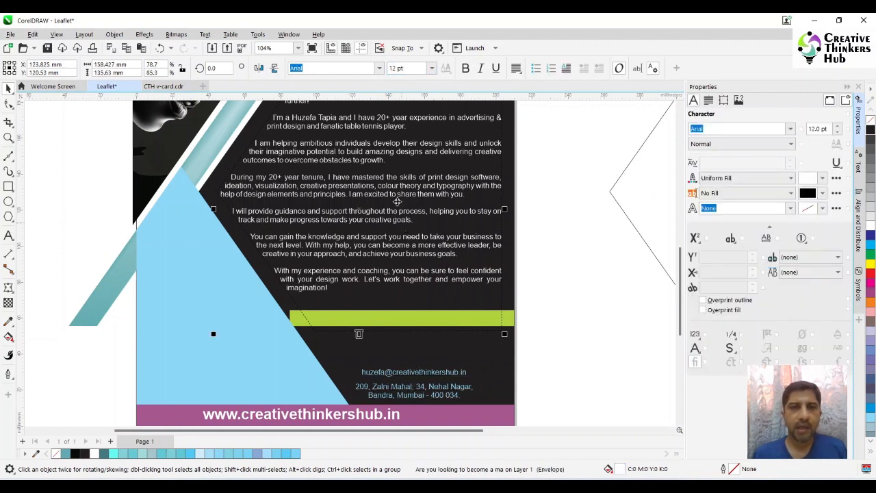
pyautogui.click(378, 68)
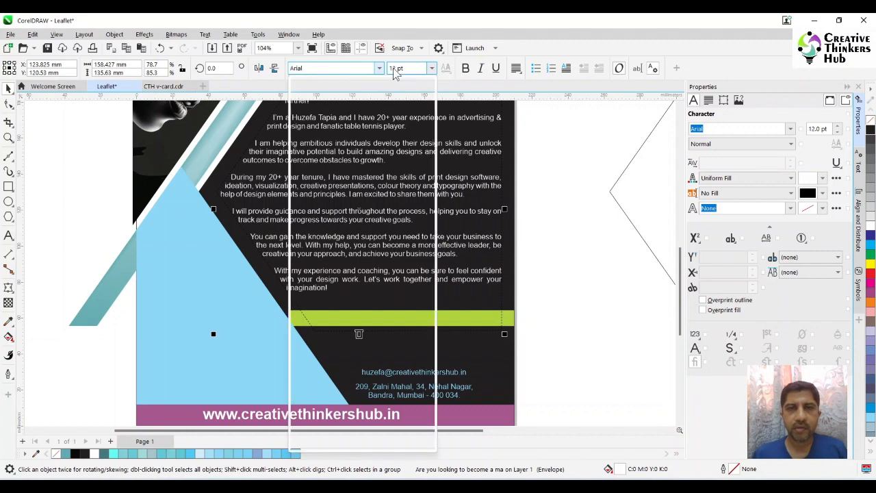
pyautogui.click(474, 224)
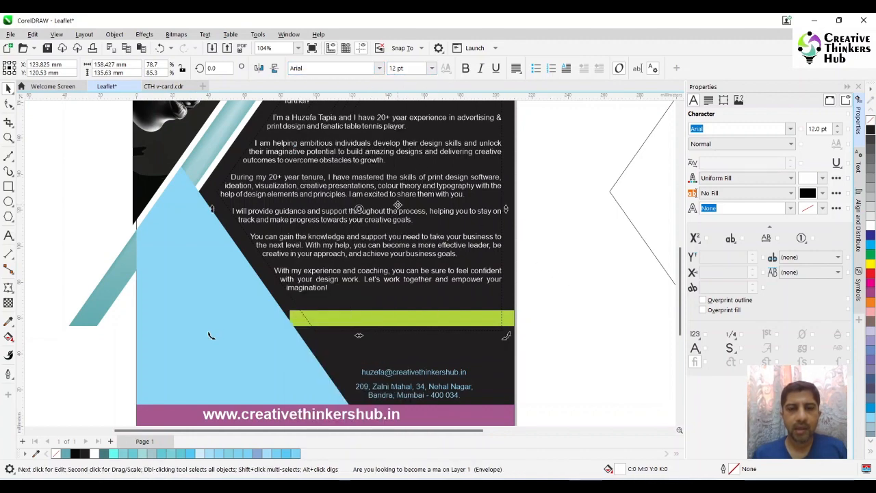
pyautogui.click(390, 69)
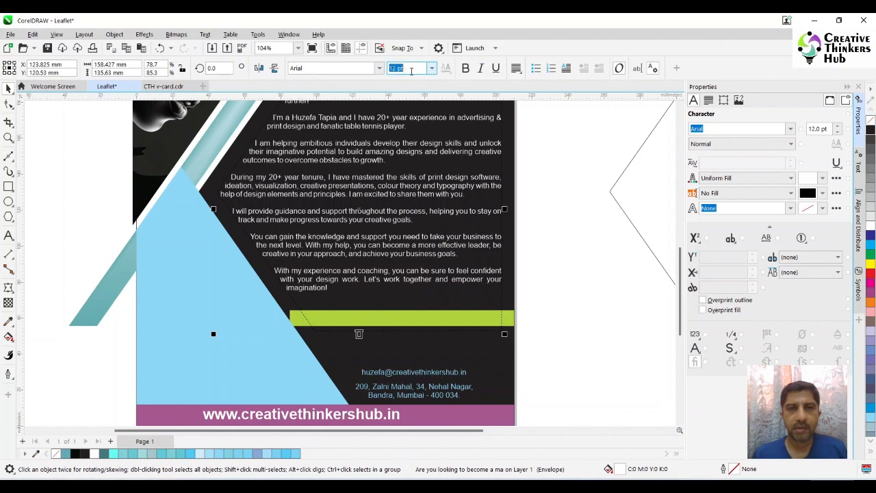
pyautogui.write('13')
pyautogui.press('Return')
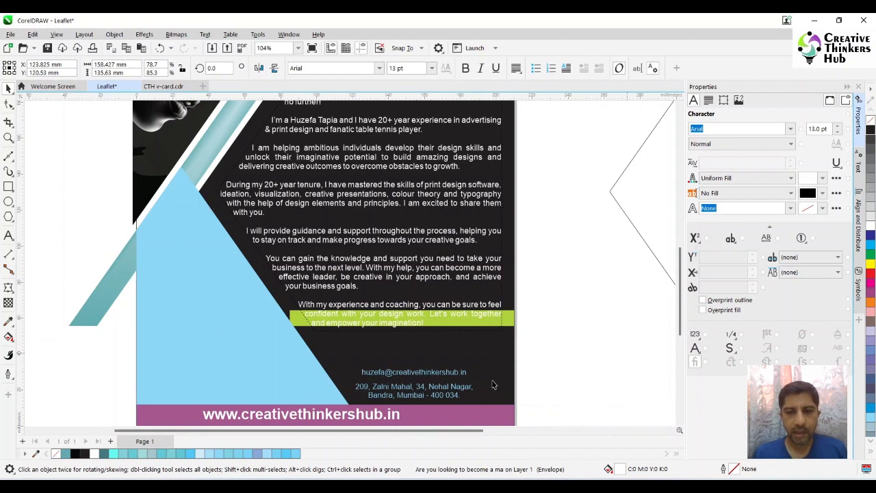
# Step: Set the e-mail and address text to 13 pt and shift both about 9 mm to the right
pyautogui.moveTo(519, 350); pyautogui.dragTo(331, 415)
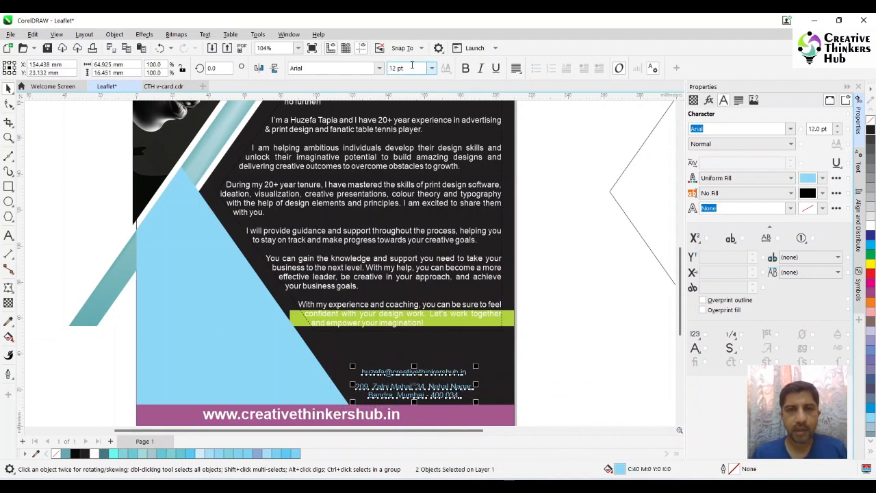
pyautogui.moveTo(385, 69); pyautogui.dragTo(409, 70)
pyautogui.write('13')
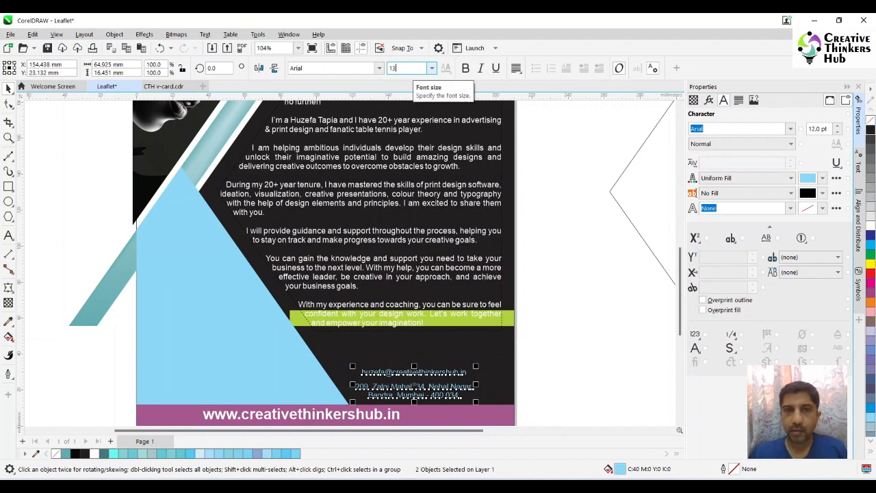
pyautogui.press('Return')
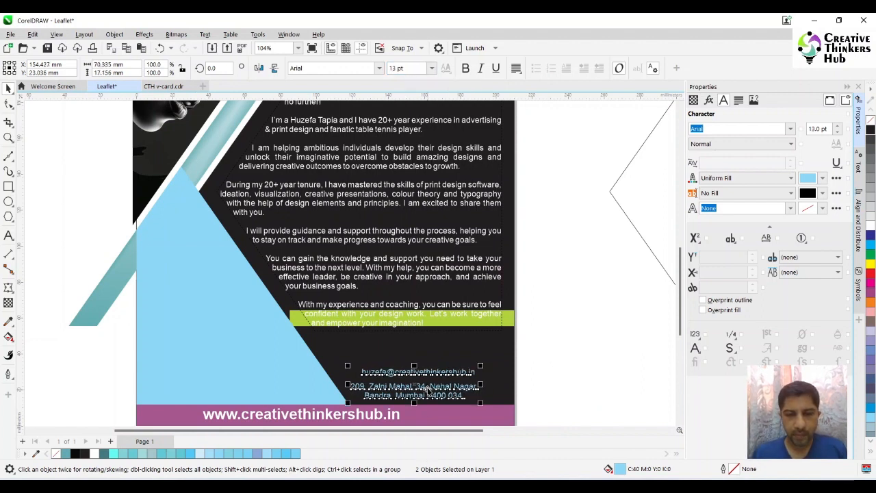
pyautogui.moveTo(427, 389); pyautogui.dragTo(445, 388)
# Step: Move the green bar down into the gap between the body text and the e-mail line
pyautogui.click(510, 323)
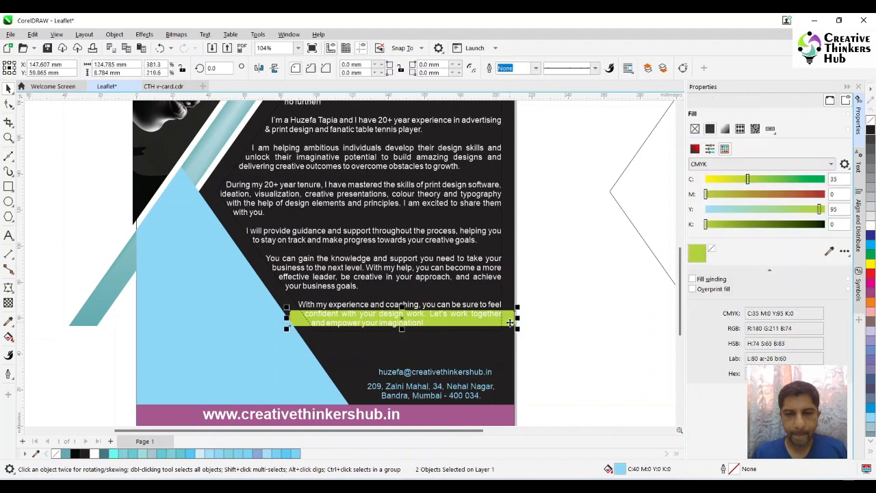
pyautogui.moveTo(509, 323); pyautogui.dragTo(512, 355)
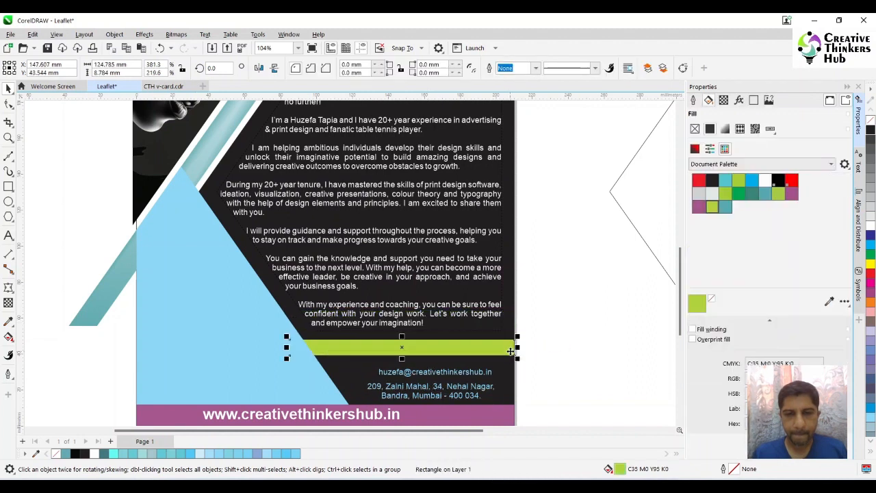
pyautogui.click(559, 346)
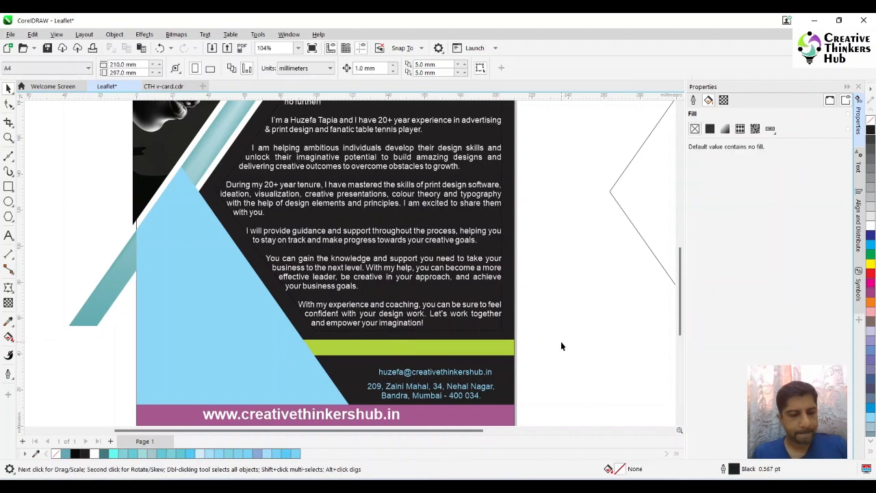
# Step: Bring the profile portrait image beside the light blue shape, PowerClip it inside that shape, and open the clip contents for editing
pyautogui.press('F4')
pyautogui.hotkey('shift', 'F4')
pyautogui.click(653, 349)
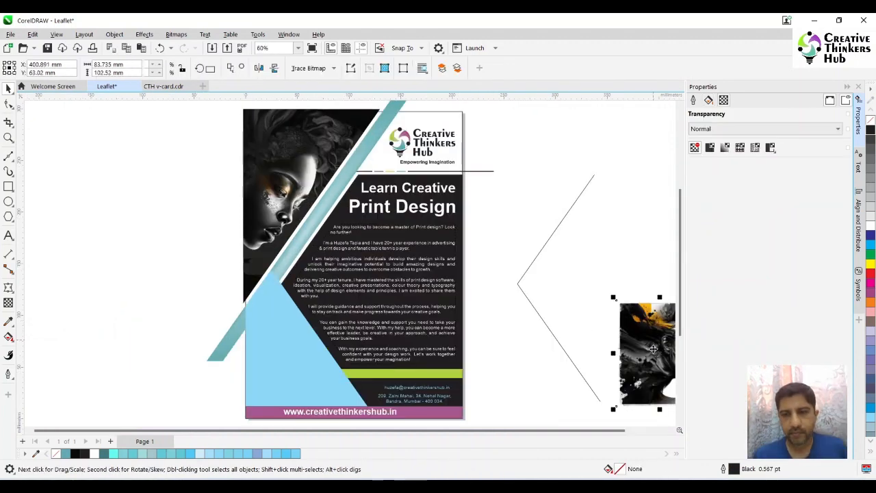
pyautogui.moveTo(653, 349); pyautogui.dragTo(229, 359)
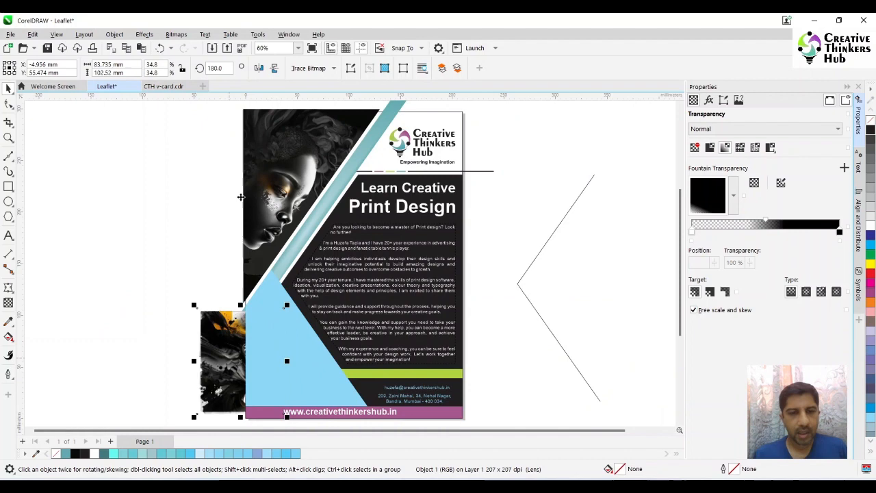
pyautogui.click(114, 35)
pyautogui.moveTo(134, 73)
pyautogui.click(294, 73)
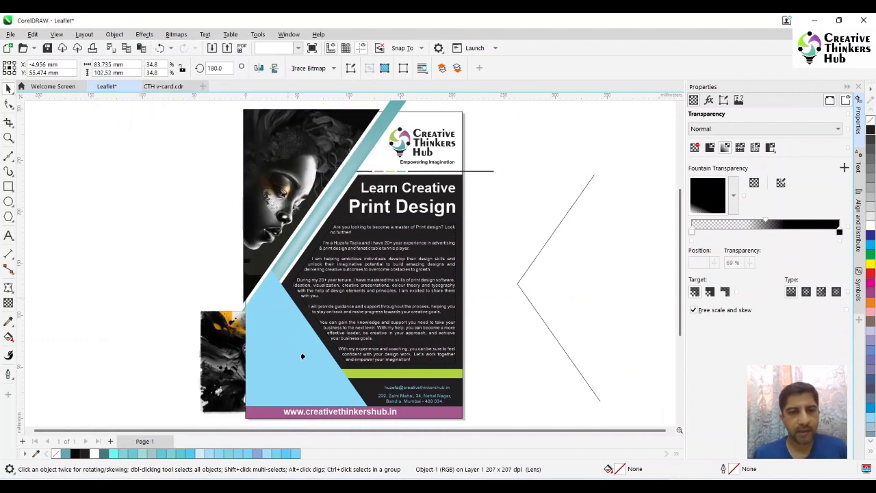
pyautogui.click(302, 356)
pyautogui.keyDown('ctrl'); pyautogui.click(303, 355); pyautogui.keyUp('ctrl')
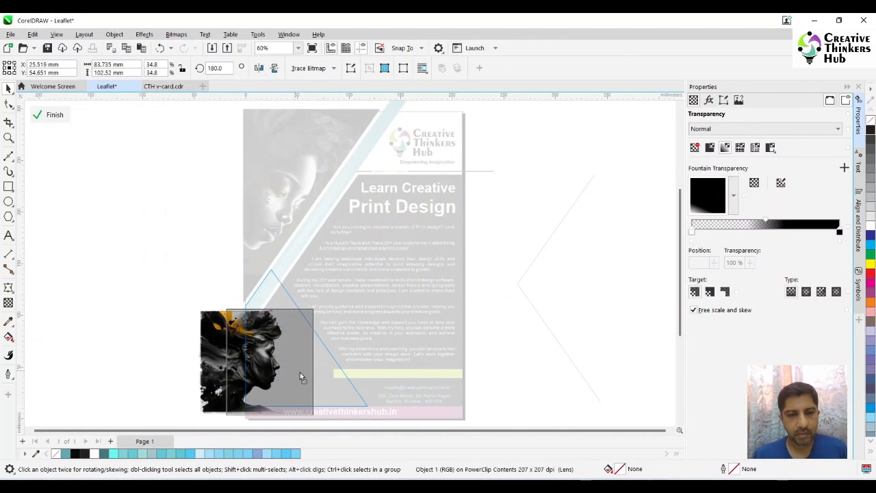
# Step: Reposition and enlarge the portrait inside the light blue PowerClip so it fills the shape's left part, and finish editing
pyautogui.moveTo(300, 373); pyautogui.dragTo(284, 352)
pyautogui.keyDown('ctrl'); pyautogui.click(560, 353); pyautogui.keyUp('ctrl')
pyautogui.keyDown('ctrl'); pyautogui.click(267, 360); pyautogui.keyUp('ctrl')
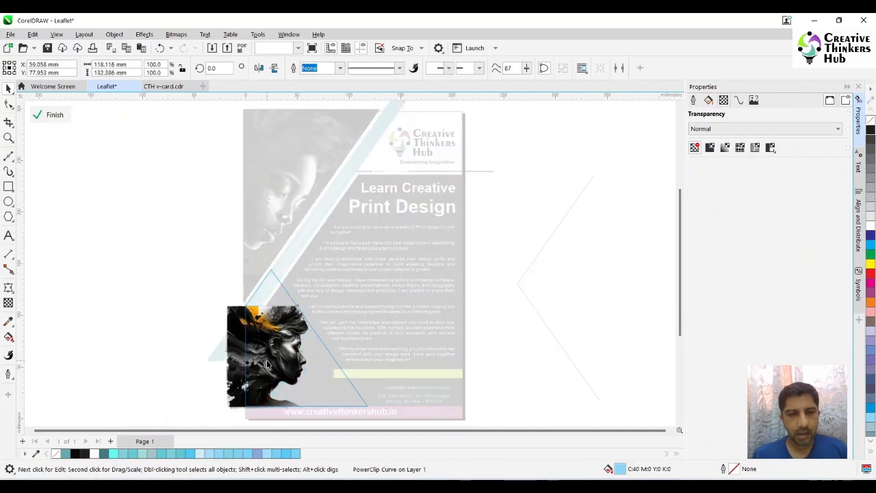
pyautogui.click(267, 362)
pyautogui.moveTo(226, 305); pyautogui.dragTo(193, 263)
pyautogui.moveTo(298, 362); pyautogui.dragTo(289, 360)
pyautogui.keyDown('ctrl'); pyautogui.click(532, 361); pyautogui.keyUp('ctrl')
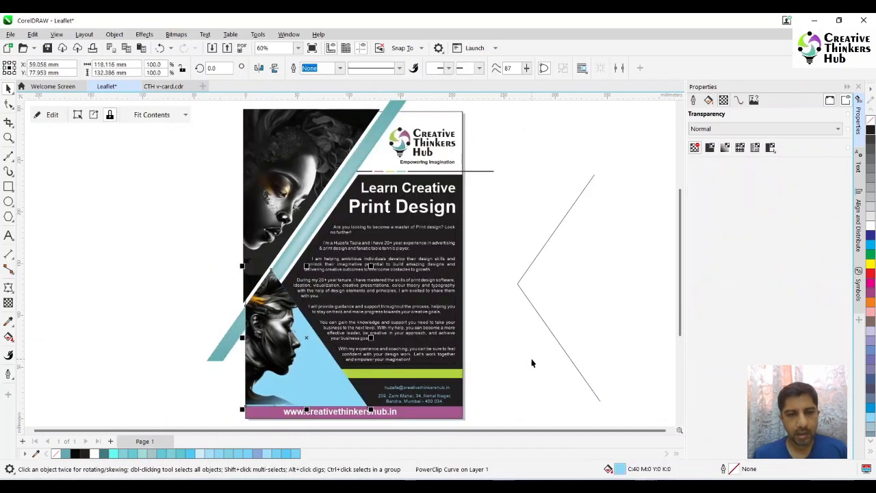
pyautogui.click(532, 363)
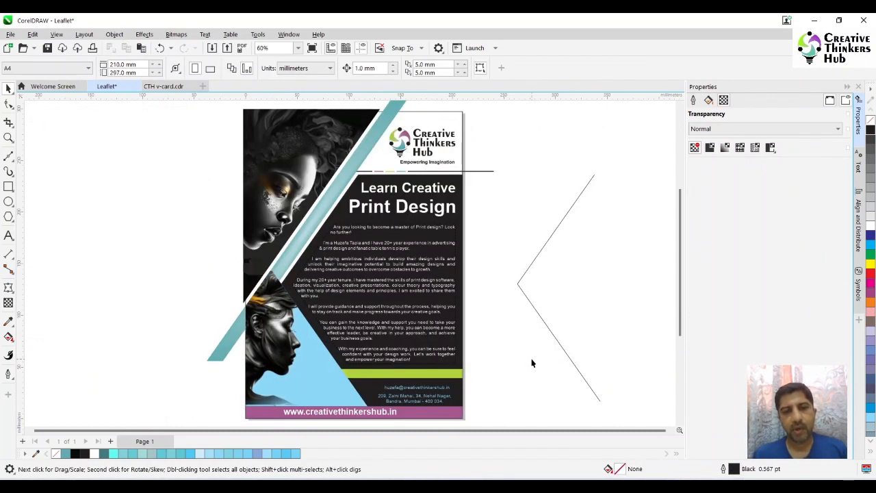
# Step: Enlarge the e-mail and address text together proportionally to about 16.7 pt within the dark area
pyautogui.scroll(-1, 531, 363)
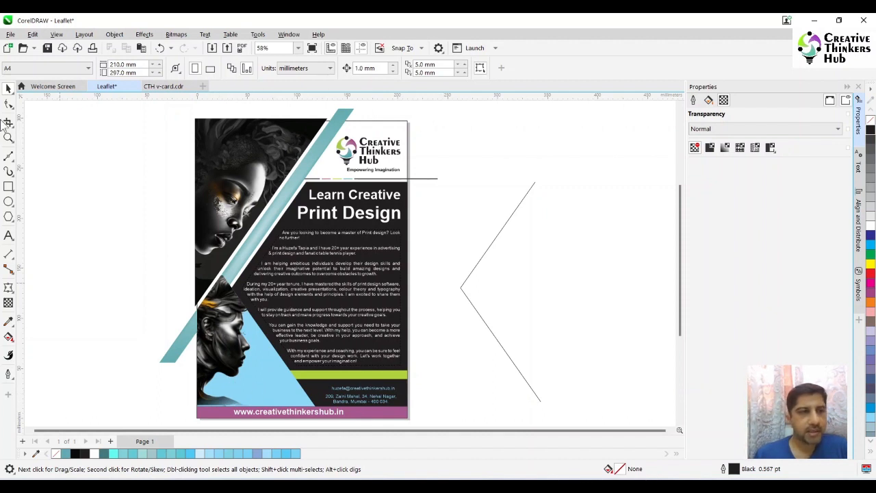
pyautogui.press('z')
pyautogui.moveTo(271, 338); pyautogui.dragTo(439, 421)
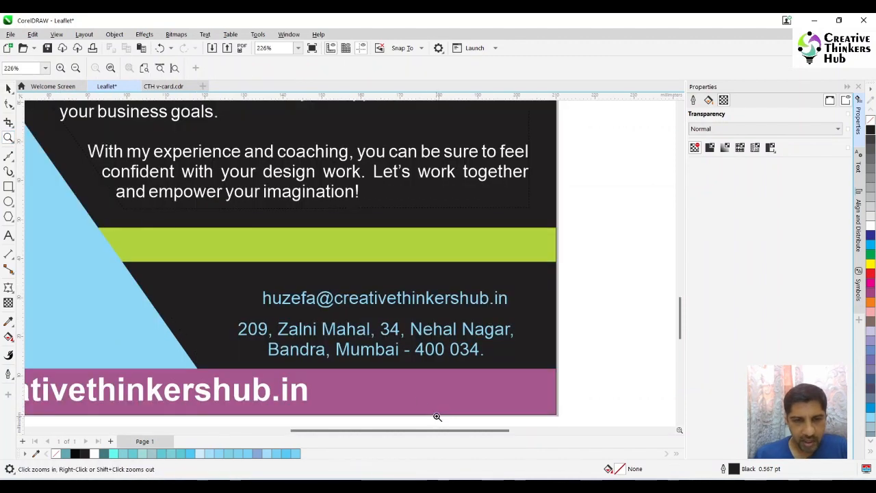
pyautogui.click(9, 89)
pyautogui.click(334, 329)
pyautogui.keyDown('shift'); pyautogui.click(308, 299); pyautogui.keyUp('shift')
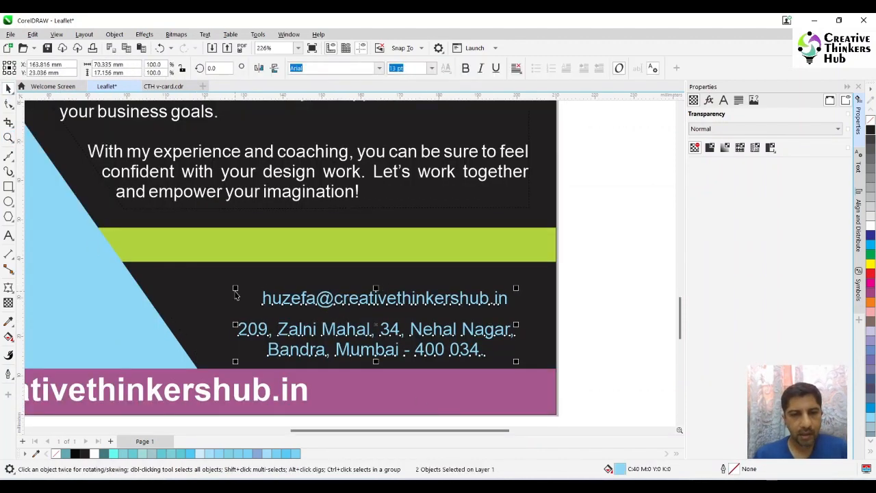
pyautogui.moveTo(237, 289); pyautogui.dragTo(172, 271)
pyautogui.moveTo(518, 272); pyautogui.dragTo(528, 268)
pyautogui.moveTo(443, 322); pyautogui.dragTo(456, 323)
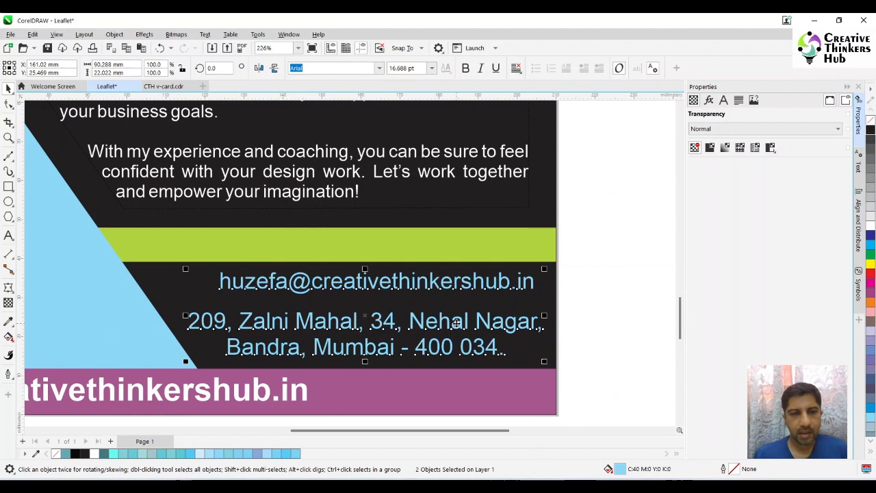
# Step: Reduce the green bar to a thin strip and fit the contact text beneath it at about 16.2 pt
pyautogui.click(428, 248)
pyautogui.moveTo(313, 266); pyautogui.dragTo(326, 240)
pyautogui.moveTo(626, 259); pyautogui.dragTo(241, 368)
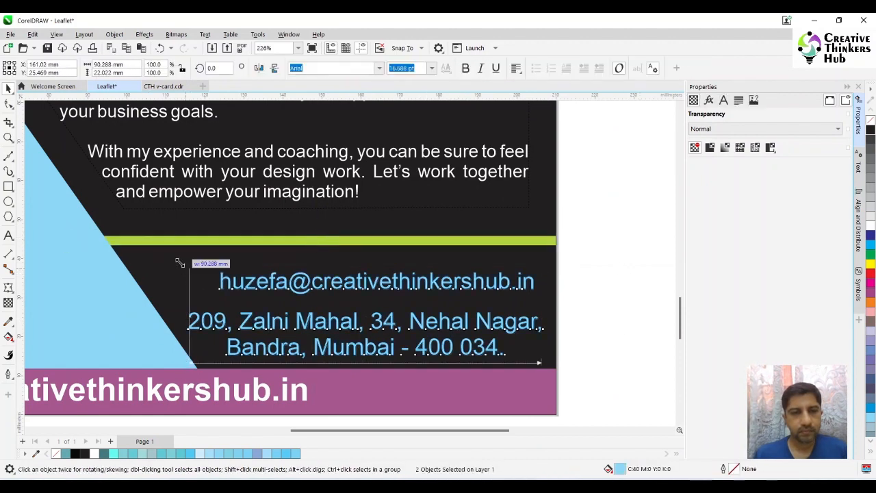
pyautogui.moveTo(480, 283); pyautogui.dragTo(468, 284)
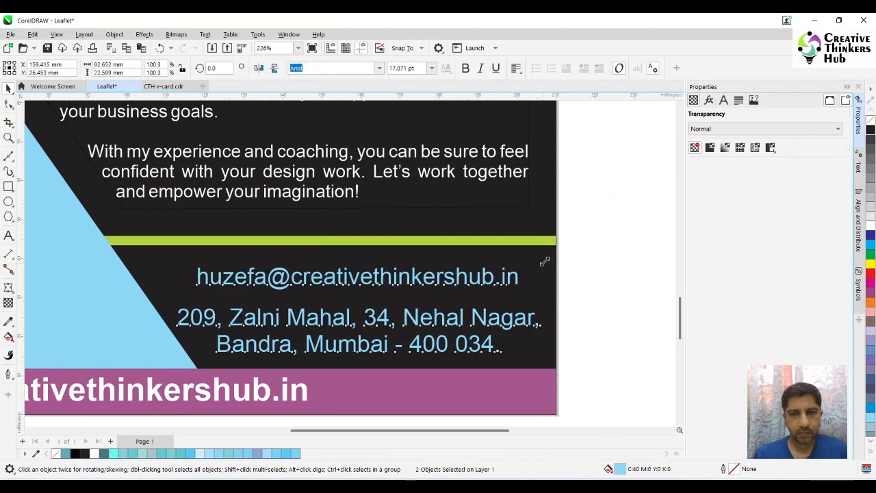
pyautogui.moveTo(544, 262); pyautogui.dragTo(549, 259)
pyautogui.moveTo(174, 263); pyautogui.dragTo(170, 263)
pyautogui.moveTo(548, 260); pyautogui.dragTo(533, 266)
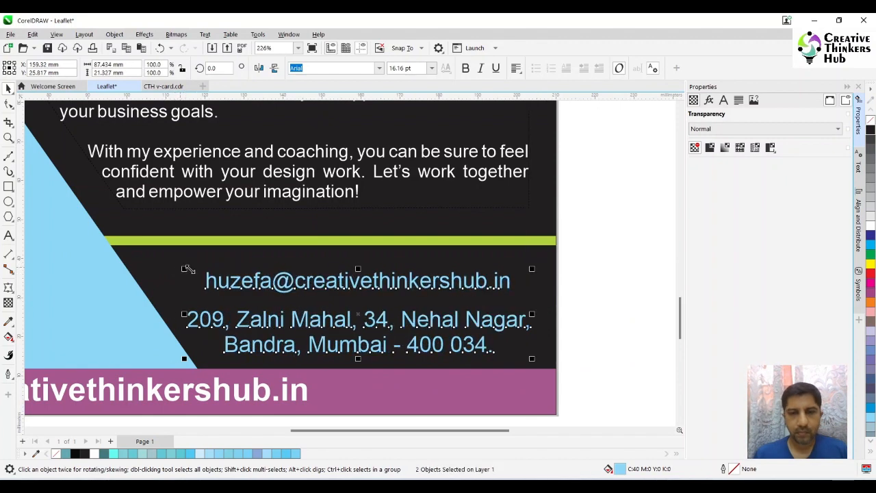
pyautogui.click(618, 307)
# Step: Try to left-align the logo, both heading lines and body text with the address, and undo the alignment
pyautogui.press('F4')
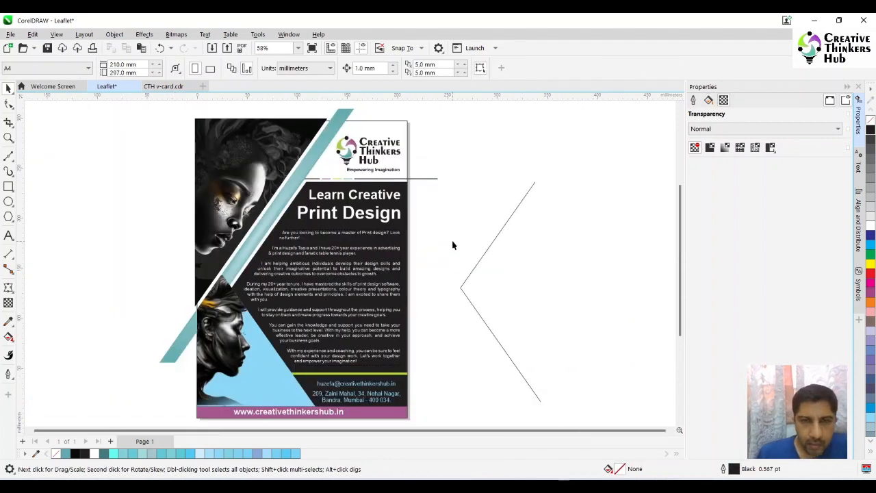
pyautogui.click(396, 157)
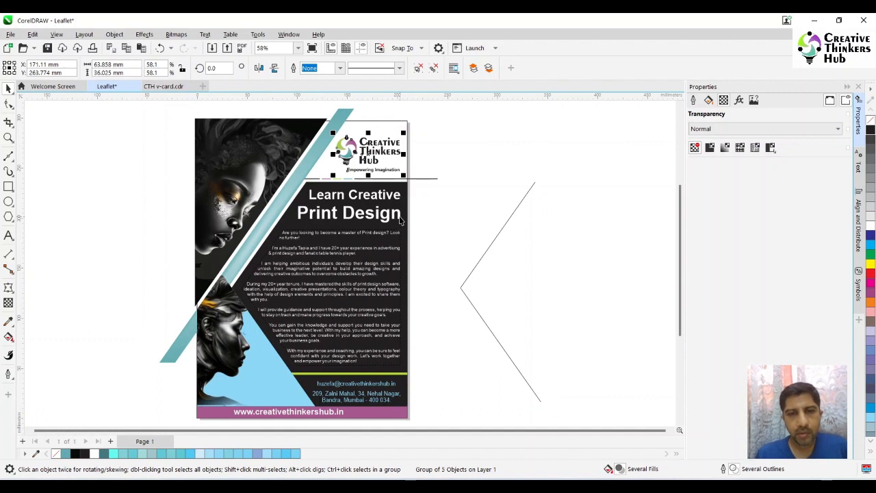
pyautogui.keyDown('shift'); pyautogui.click(401, 216); pyautogui.keyUp('shift')
pyautogui.keyDown('shift'); pyautogui.click(399, 200); pyautogui.keyUp('shift')
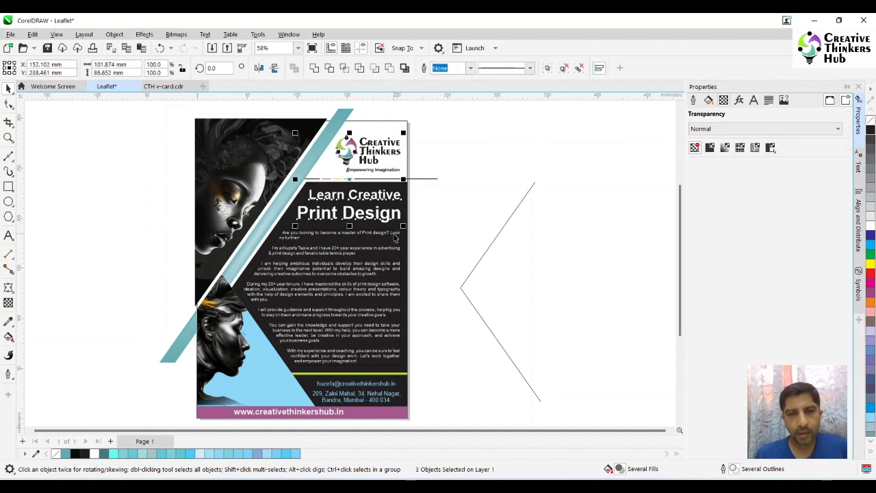
pyautogui.keyDown('shift'); pyautogui.click(395, 237); pyautogui.keyUp('shift')
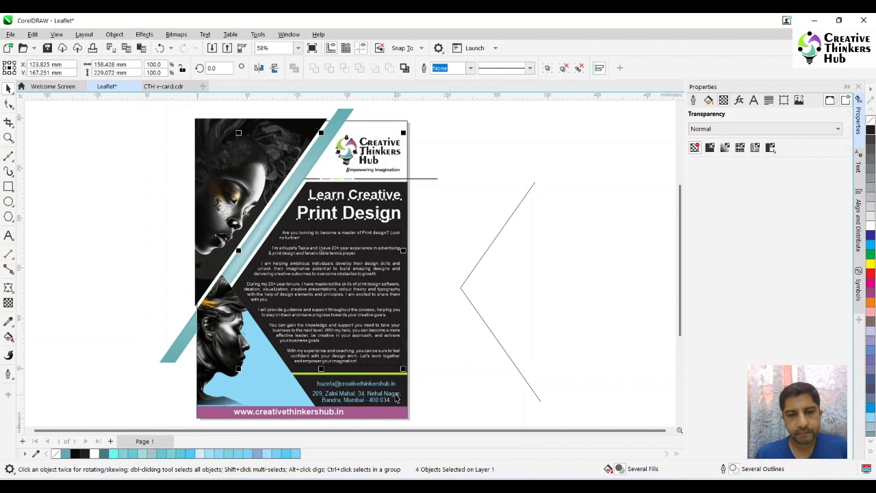
pyautogui.keyDown('shift'); pyautogui.click(395, 397); pyautogui.keyUp('shift')
pyautogui.moveTo(395, 395); pyautogui.dragTo(467, 395)
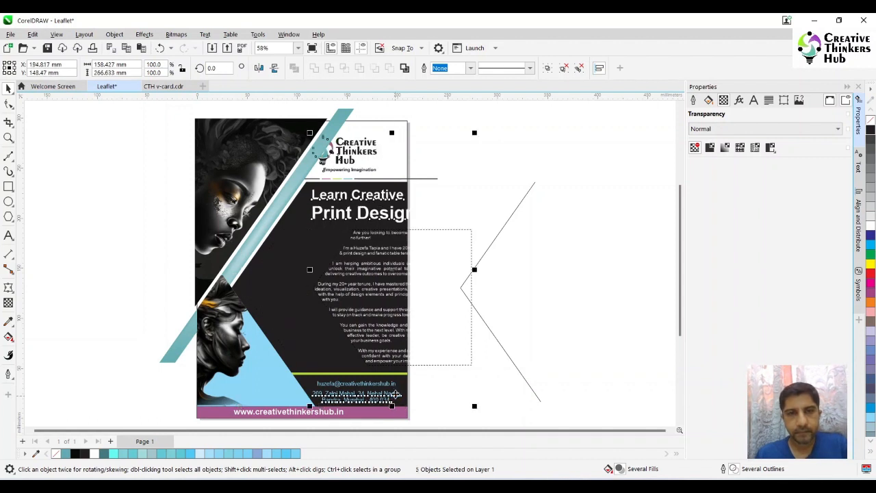
pyautogui.hotkey('ctrl', 'z')
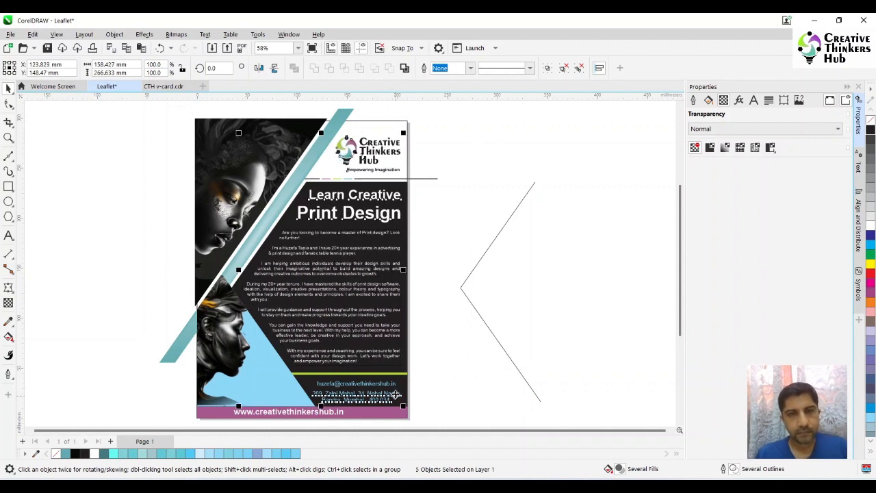
pyautogui.click(426, 290)
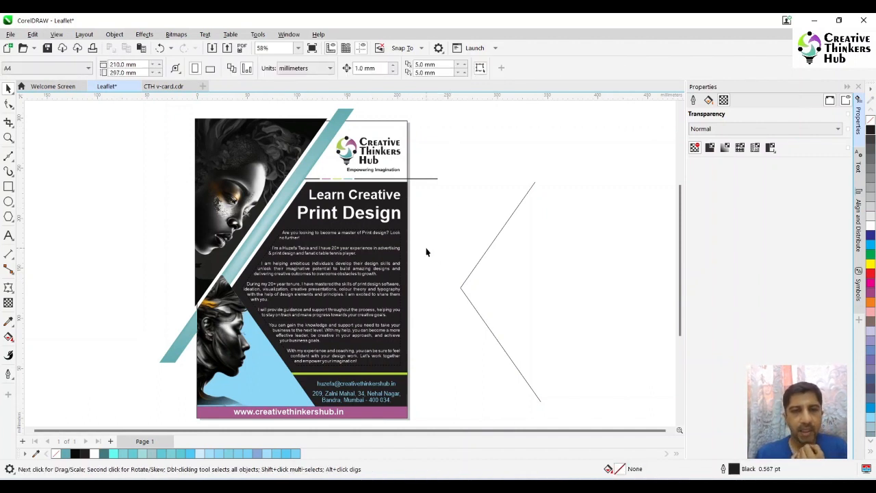
# Step: Delete the stray angled line beside the leaflet and draw a square about 18 mm wide on the empty area left of the page
pyautogui.click(509, 219)
pyautogui.press('Delete')
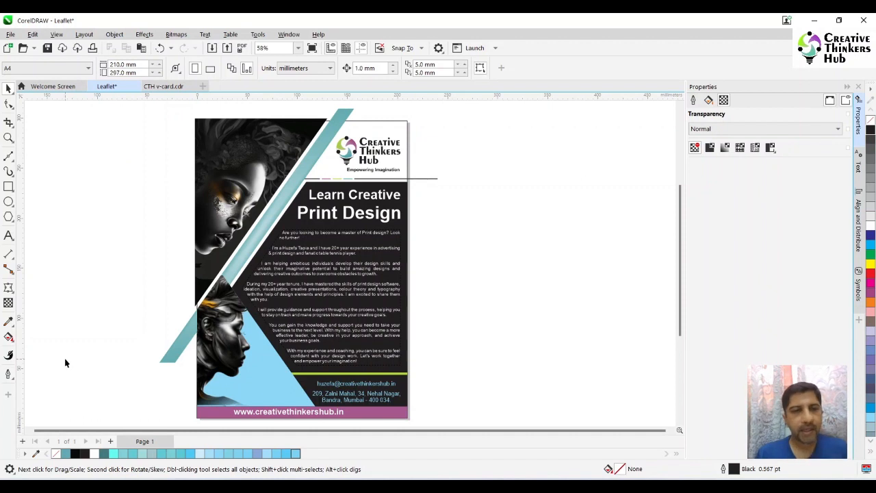
pyautogui.click(8, 171)
pyautogui.click(8, 186)
pyautogui.click(37, 191)
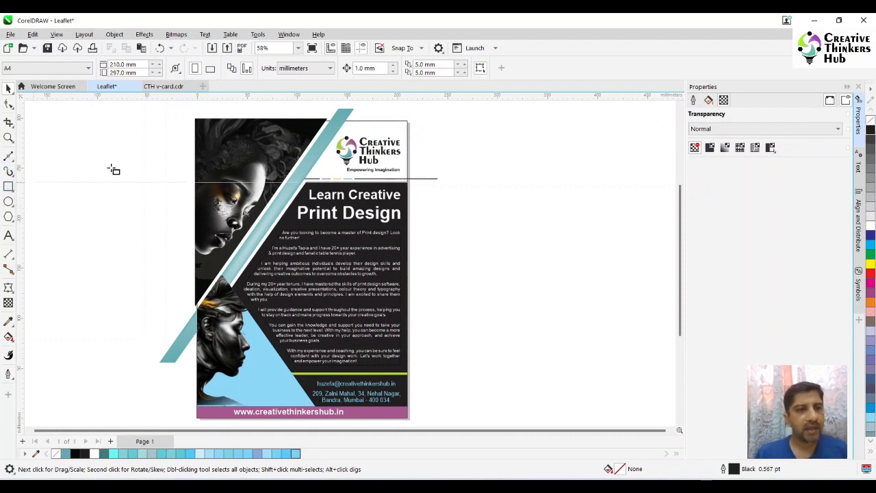
pyautogui.moveTo(111, 136); pyautogui.dragTo(128, 156)
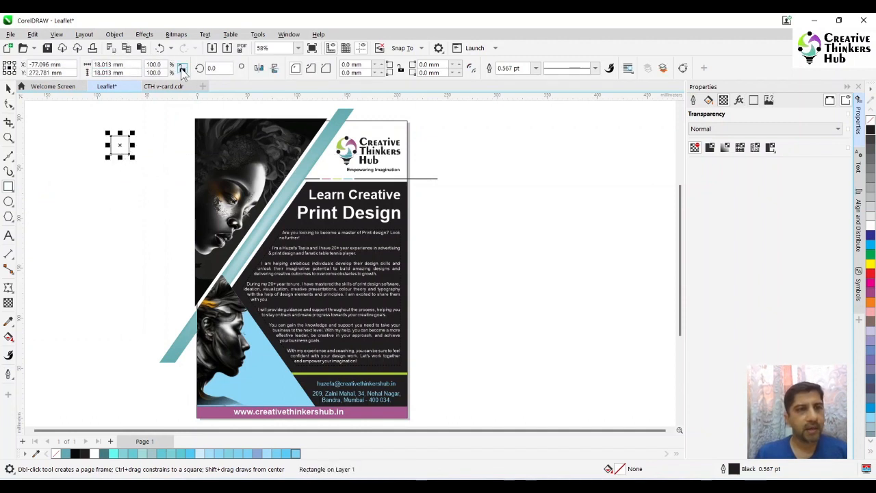
# Step: Lock the square's proportions and set its width to 4 mm
pyautogui.click(182, 69)
pyautogui.click(109, 64)
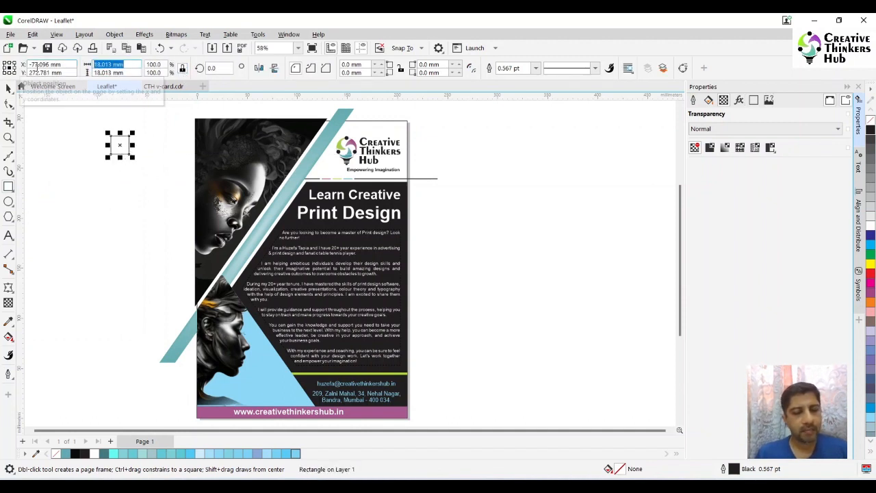
pyautogui.write('4')
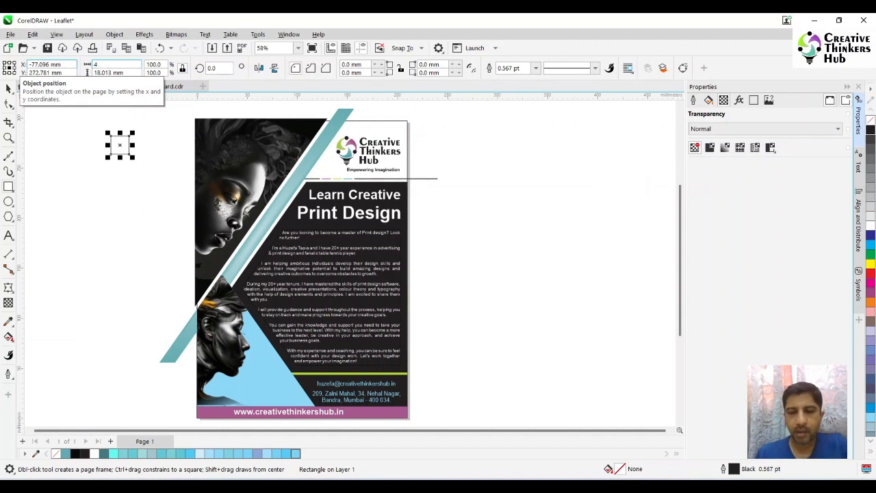
pyautogui.press('Return')
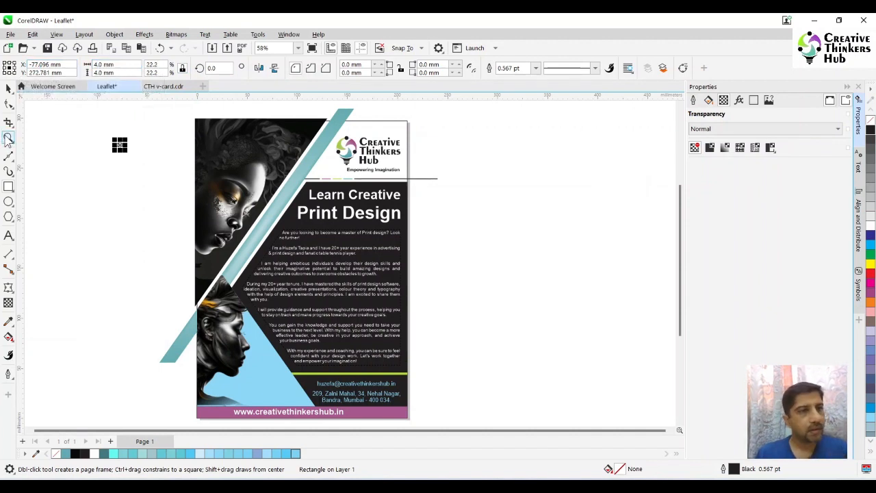
# Step: Convert the small square to curves and remove its upper-left corner node
pyautogui.click(9, 138)
pyautogui.click(167, 173)
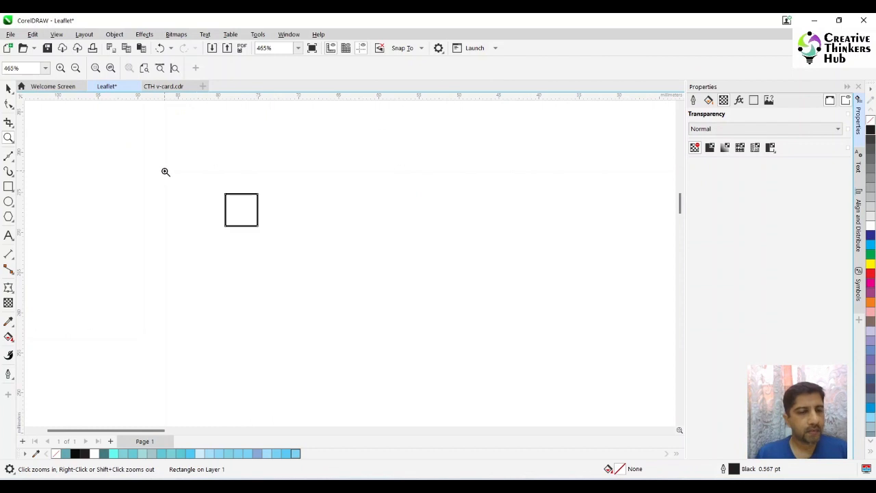
pyautogui.hotkey('ctrl', 'q')
pyautogui.click(8, 104)
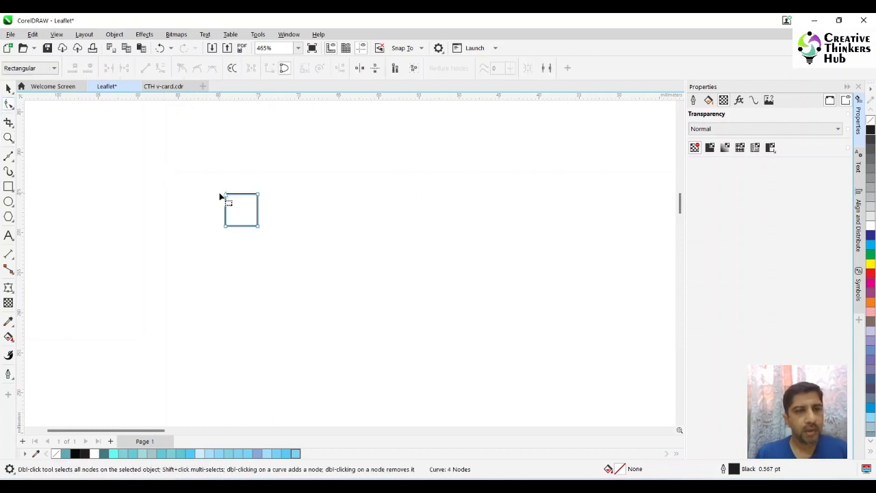
pyautogui.moveTo(221, 183); pyautogui.dragTo(233, 199)
pyautogui.press('Delete')
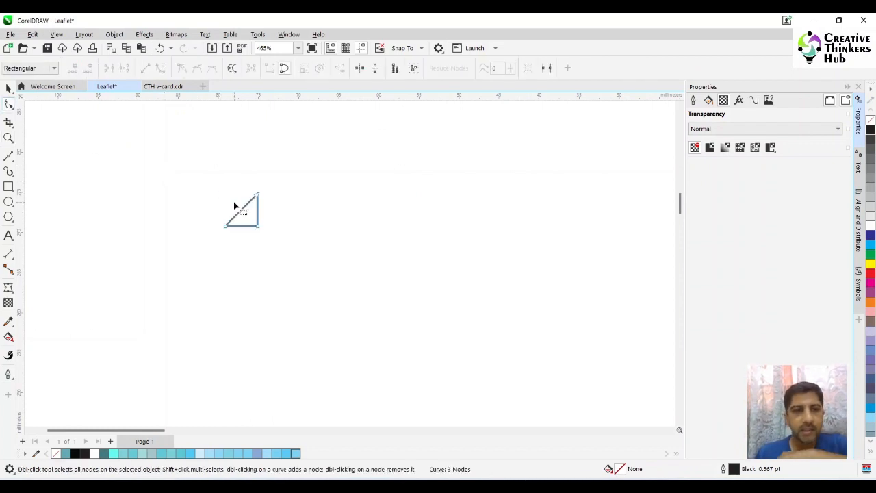
# Step: Break the triangle open at its upper node and delete the slanted segment, leaving an L-shaped corner mark
pyautogui.click(284, 69)
pyautogui.click(253, 192)
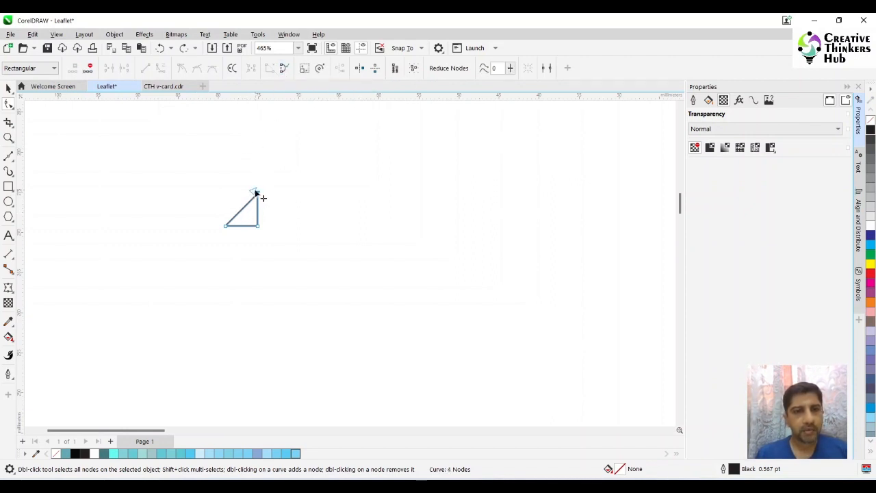
pyautogui.moveTo(253, 193)
pyautogui.mouseDown()
pyautogui.moveTo(234, 189)
pyautogui.moveTo(242, 195)
pyautogui.mouseUp()
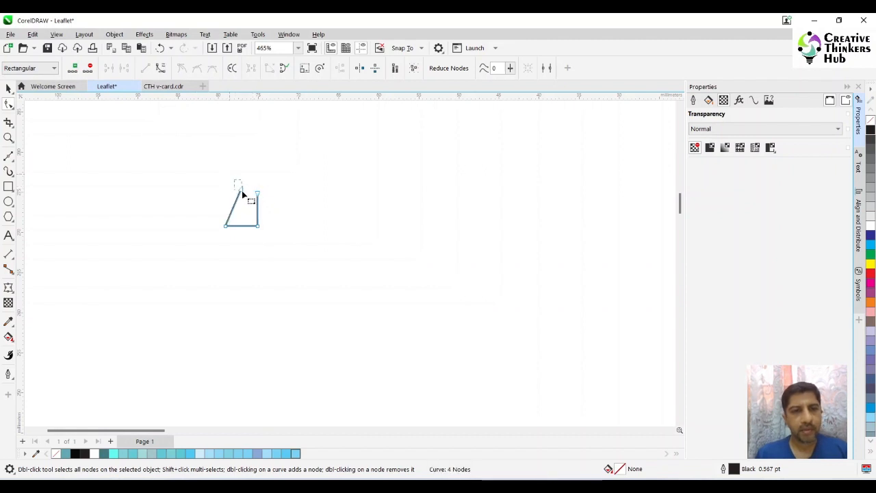
pyautogui.press('Delete')
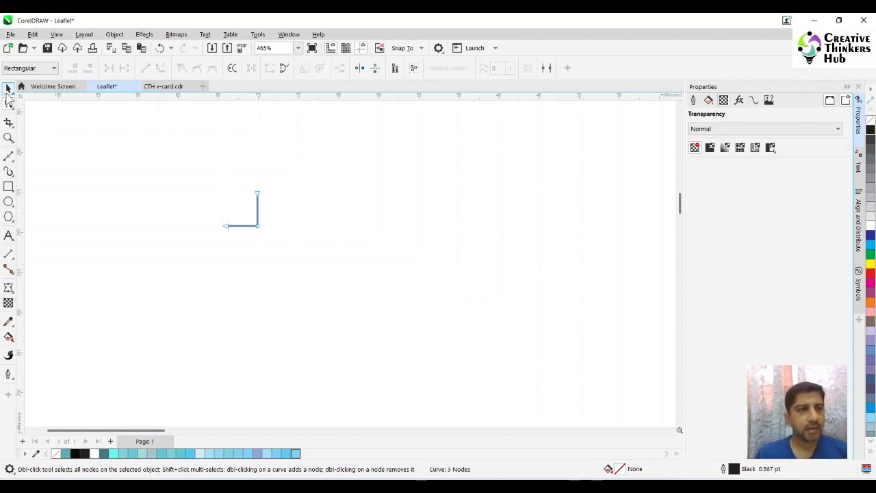
pyautogui.click(9, 89)
pyautogui.press('space')
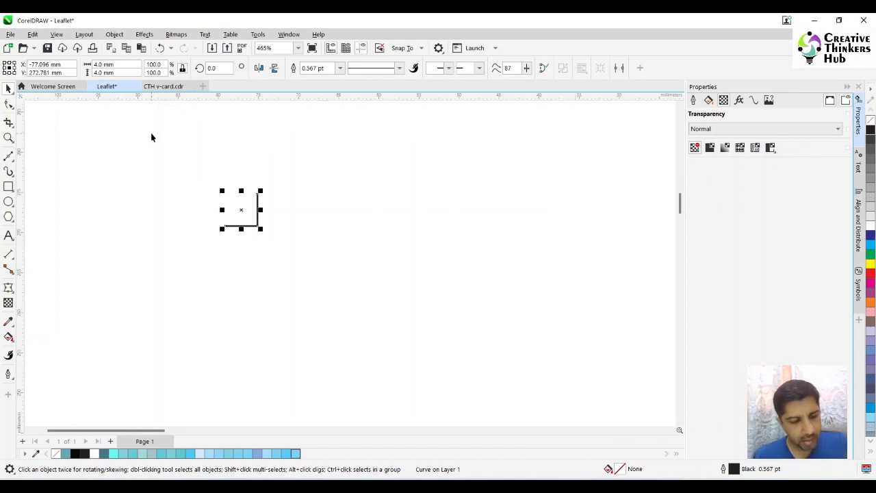
# Step: Switch to wireframe view and place the L-shaped crop mark with its corner exactly on the page's top-left corner
pyautogui.hotkey('shift', 'F4')
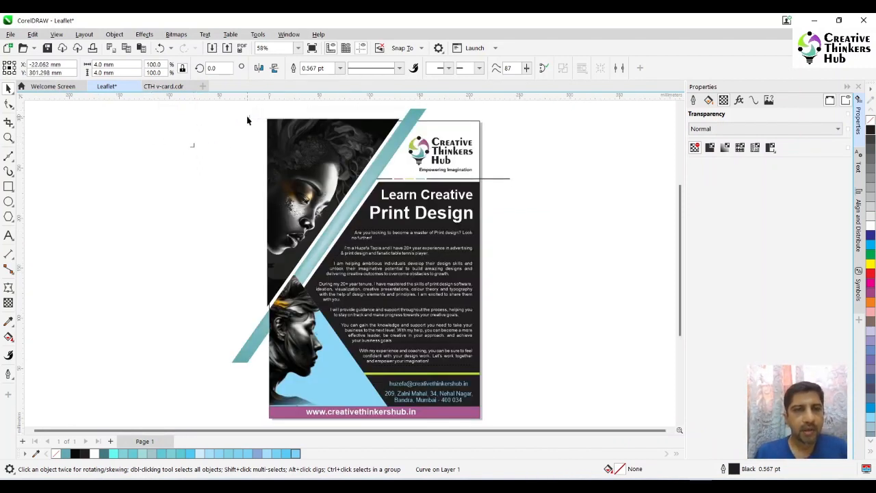
pyautogui.click(57, 34)
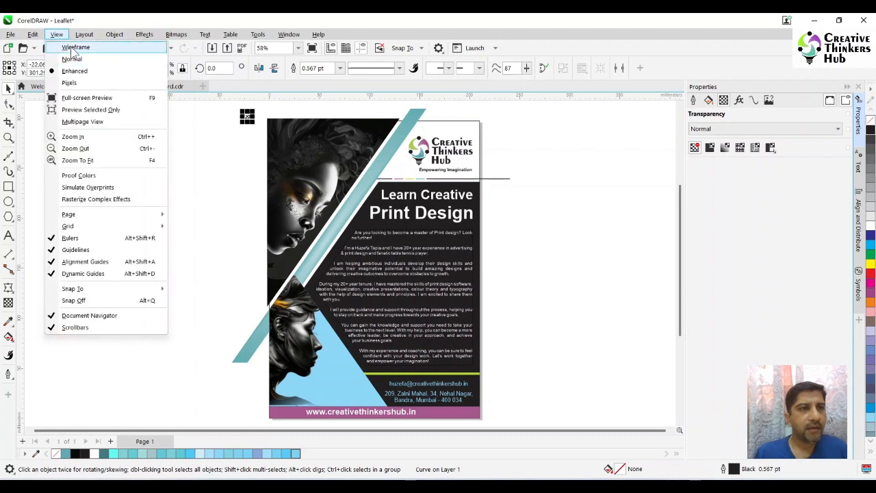
pyautogui.click(73, 47)
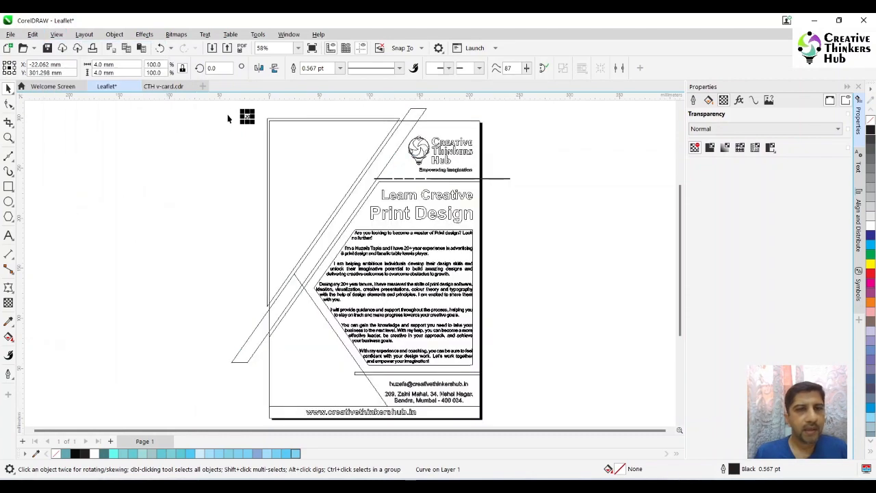
pyautogui.click(8, 137)
pyautogui.moveTo(228, 108); pyautogui.dragTo(315, 146)
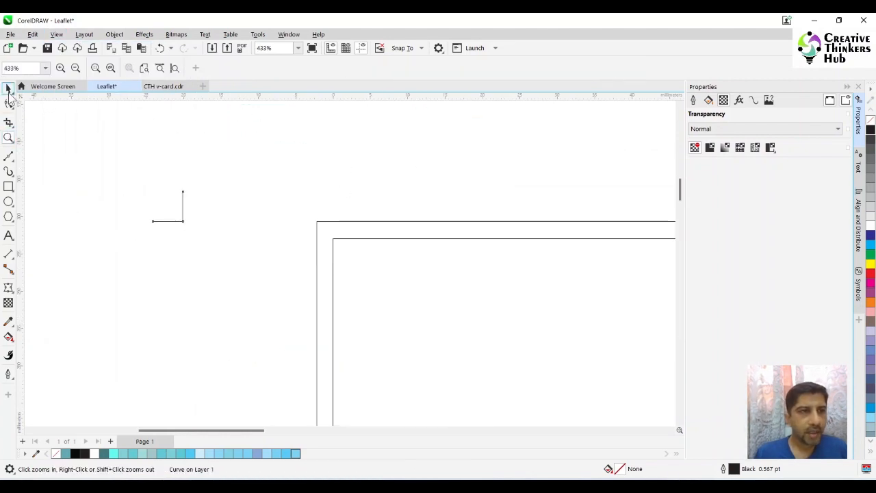
pyautogui.click(8, 87)
pyautogui.moveTo(184, 223); pyautogui.dragTo(333, 238)
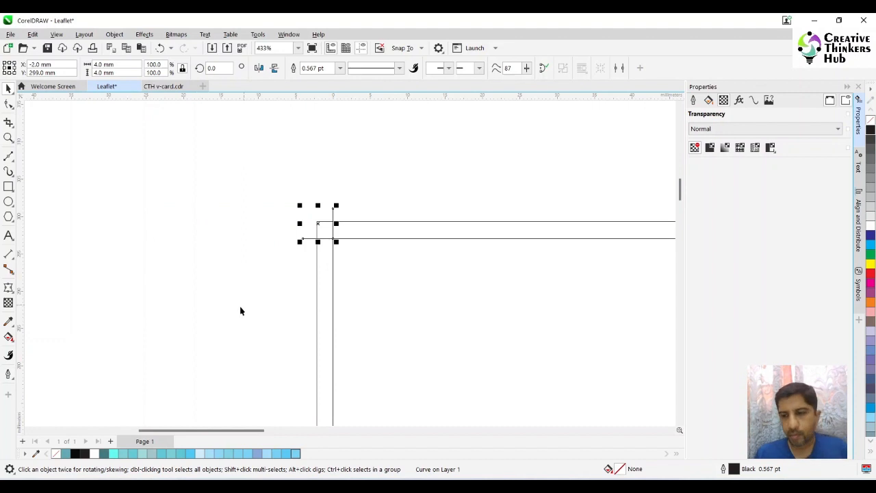
# Step: Set the crop mark's outline colour to registration black with C, M, Y and K all at 100
pyautogui.doubleClick(733, 469)
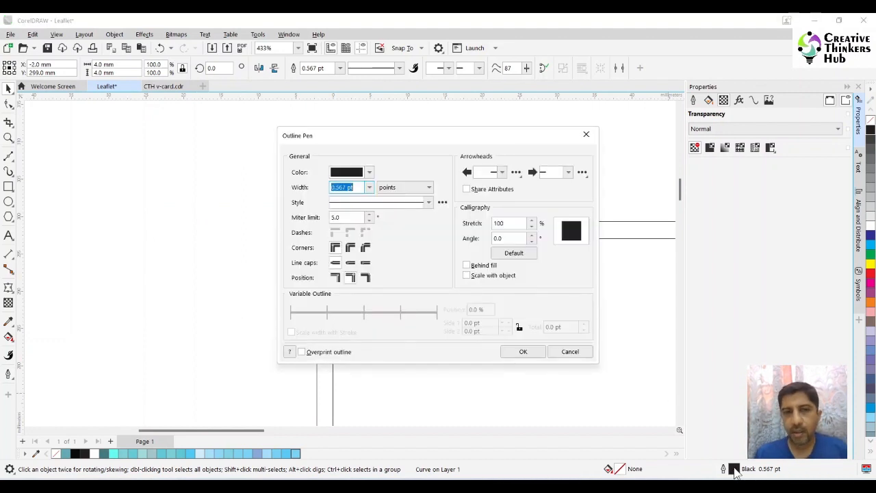
pyautogui.click(369, 172)
pyautogui.moveTo(453, 226); pyautogui.dragTo(411, 226)
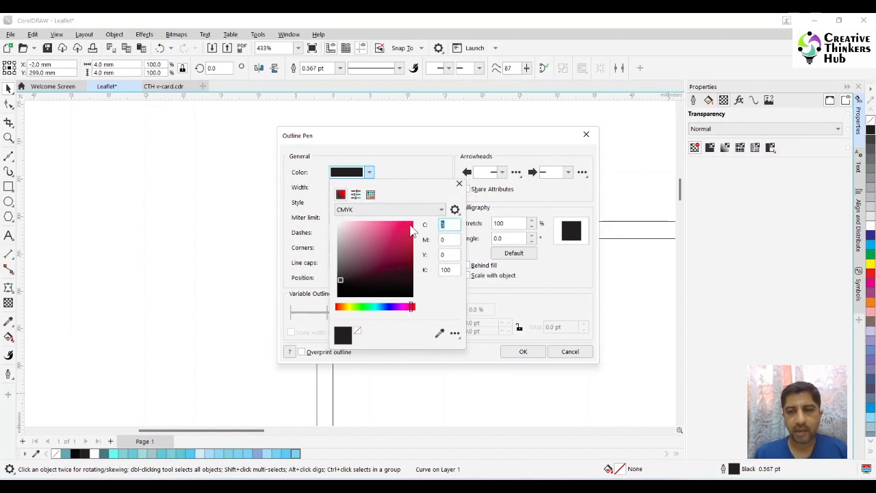
pyautogui.write('100')
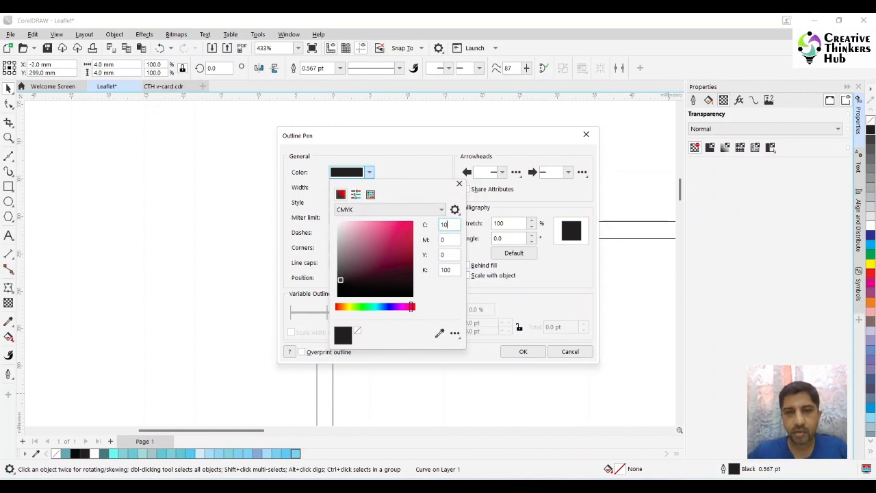
pyautogui.press('Tab')
pyautogui.write('100')
pyautogui.press('Tab')
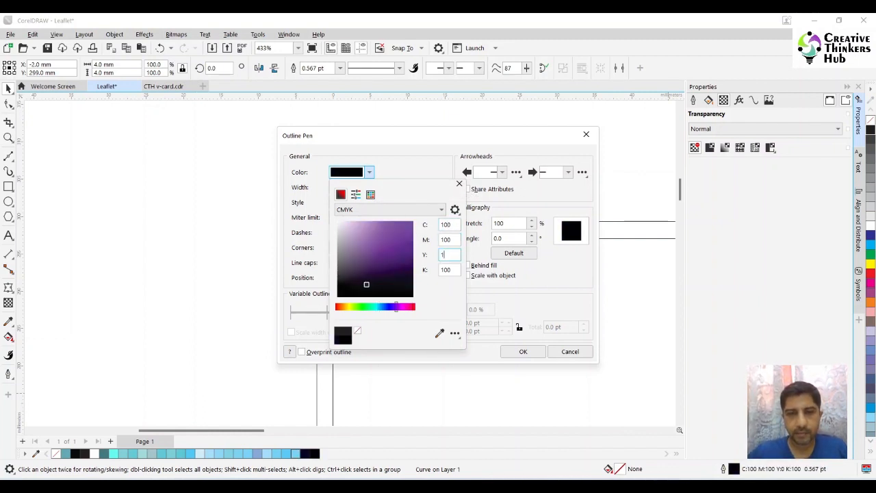
pyautogui.write('100')
pyautogui.press('Tab')
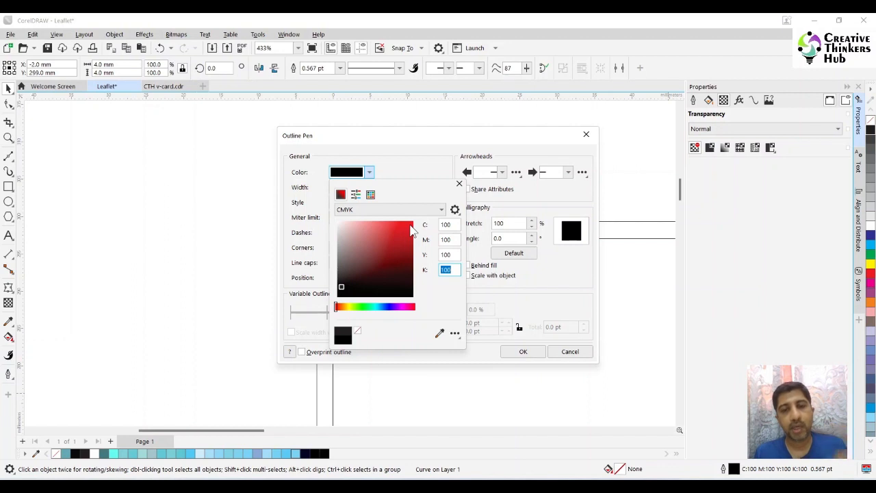
pyautogui.click(427, 388)
pyautogui.click(521, 352)
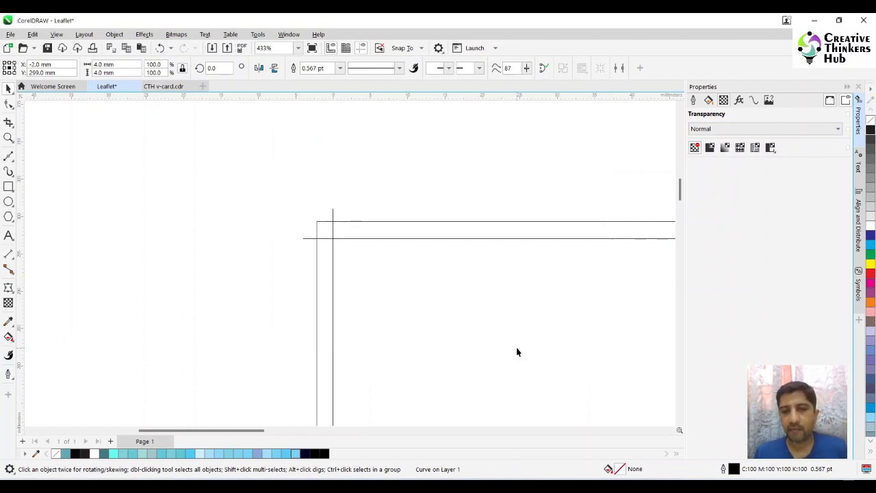
# Step: Make a horizontally mirrored copy of the top-left crop mark and place it near the page's top-right corner
pyautogui.moveTo(238, 177); pyautogui.dragTo(385, 283)
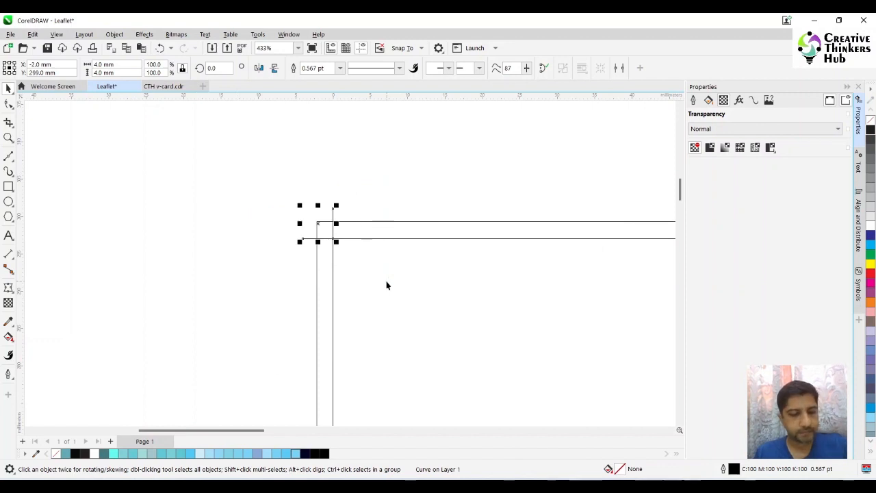
pyautogui.press('F4')
pyautogui.click(258, 67)
pyautogui.moveTo(246, 121); pyautogui.dragTo(465, 119)
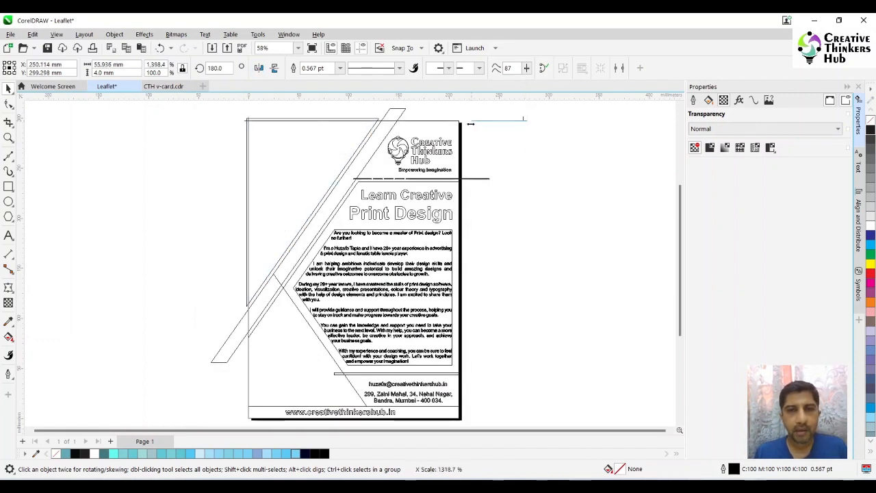
pyautogui.hotkey('ctrl', 'z')
pyautogui.moveTo(524, 119); pyautogui.dragTo(491, 142)
pyautogui.click(58, 109)
# Step: Snap the mirrored crop mark's corner exactly onto the page's top-right corner
pyautogui.click(9, 137)
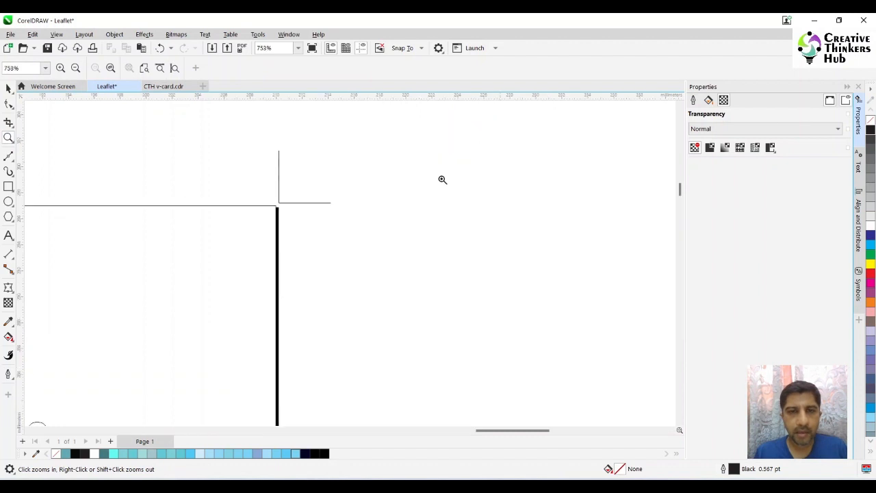
pyautogui.click(245, 135)
pyautogui.click(8, 88)
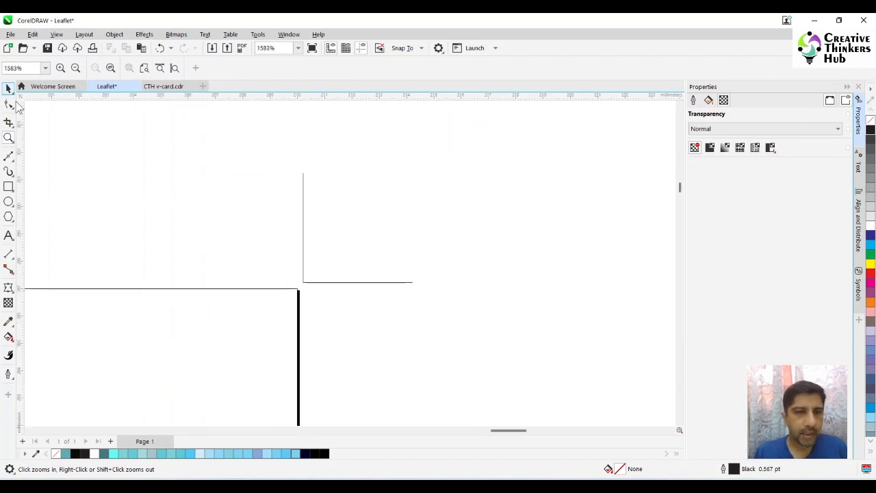
pyautogui.moveTo(303, 282); pyautogui.dragTo(297, 289)
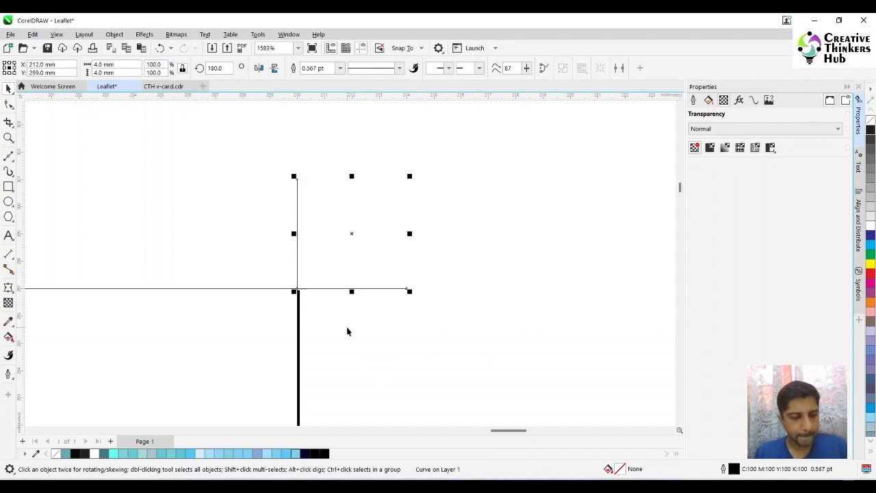
# Step: Mirror a copy of the two upper crop marks vertically onto the page's bottom corners
pyautogui.hotkey('shift', 'F4')
pyautogui.moveTo(229, 111); pyautogui.dragTo(267, 133)
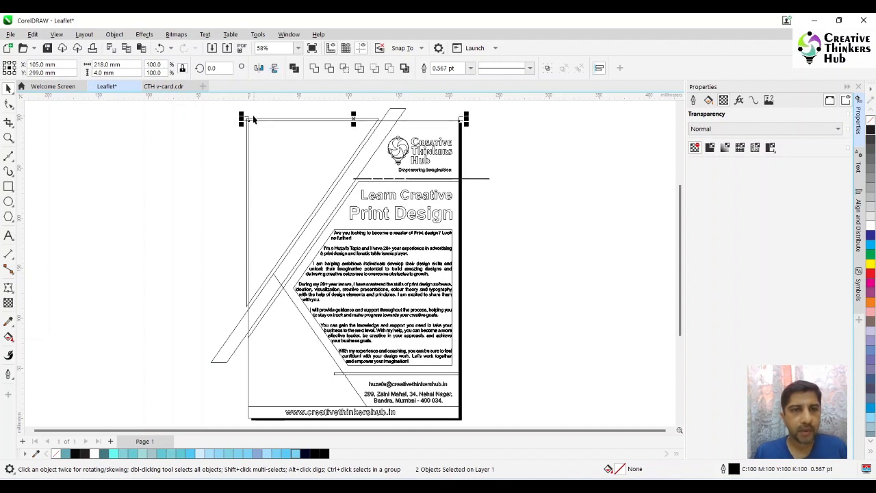
pyautogui.moveTo(252, 121); pyautogui.dragTo(250, 420)
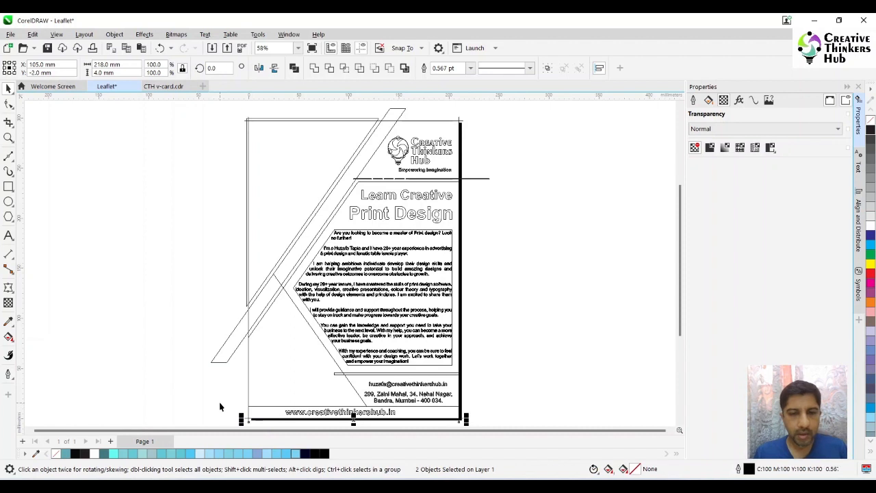
pyautogui.click(219, 404)
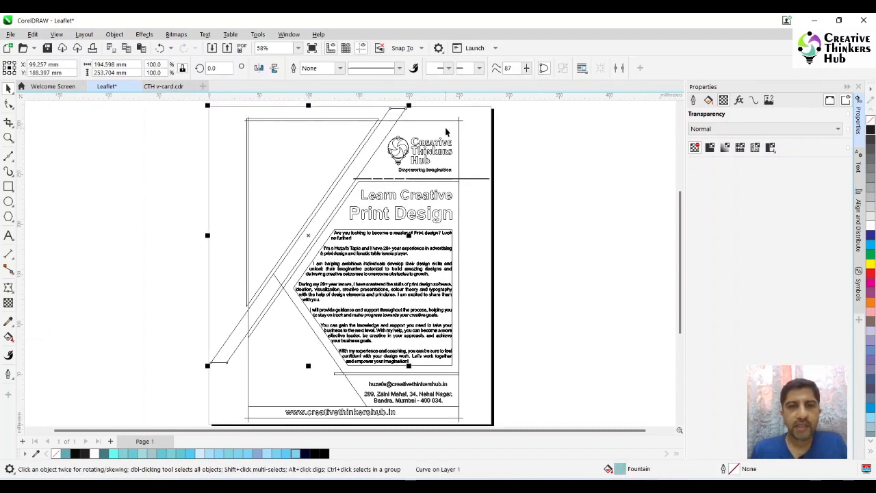
# Step: Convert the 210 × 297 mm border rectangle around the leaflet to curves
pyautogui.click(445, 130)
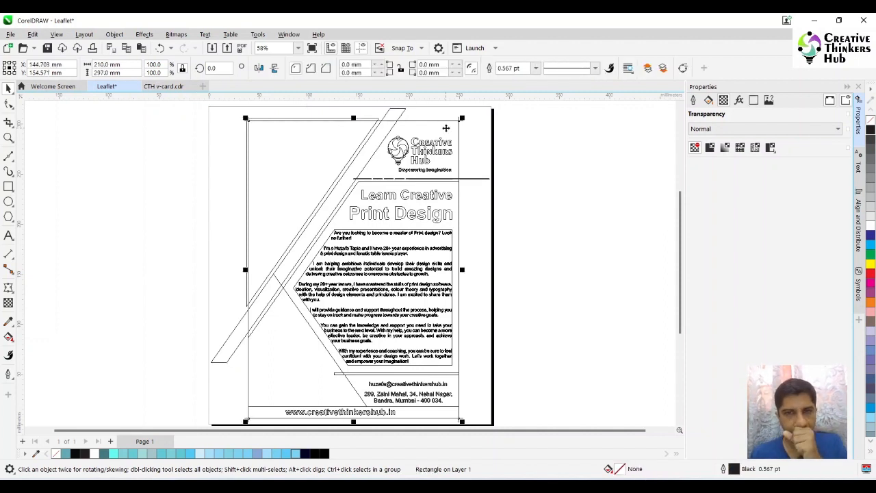
pyautogui.press('F10')
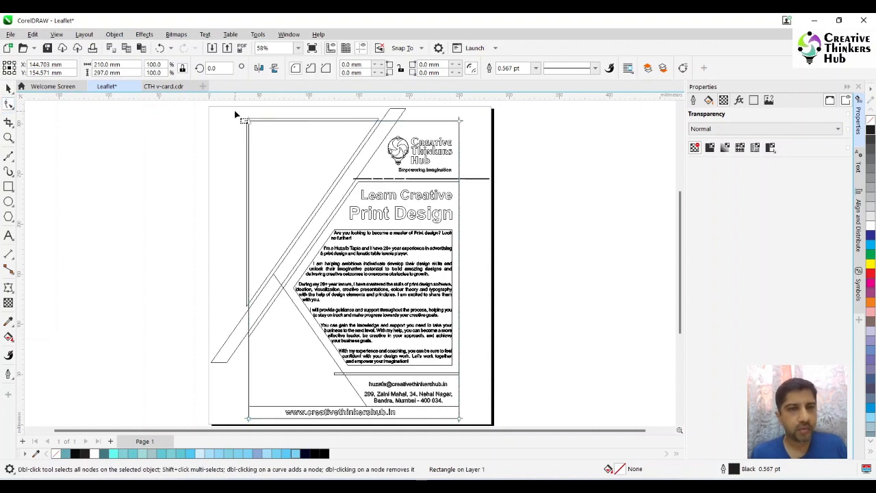
pyautogui.hotkey('ctrl', 'q')
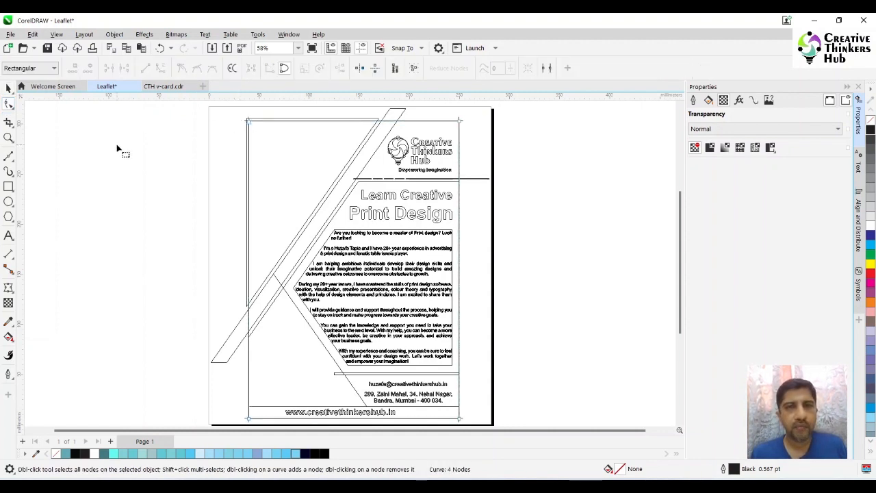
pyautogui.click(8, 89)
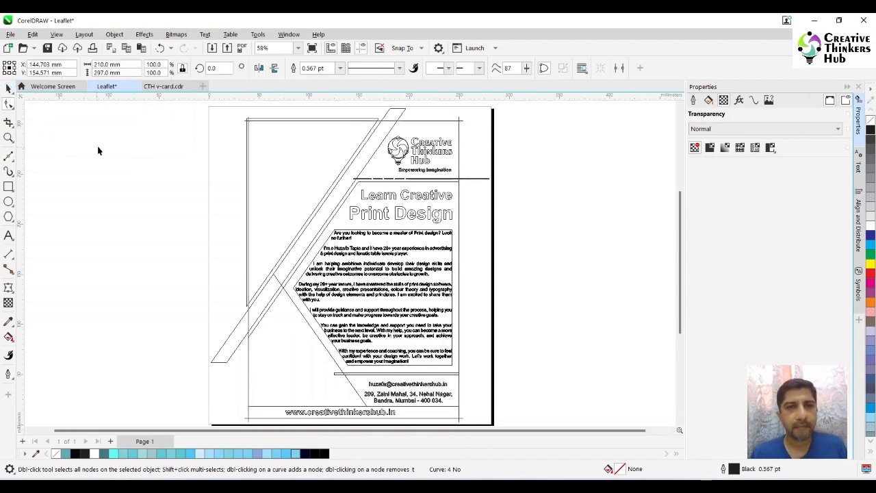
pyautogui.click(97, 147)
# Step: Set the nudge distance to 2 mm and move the border's two upper nodes up by 2 mm
pyautogui.tripleClick(377, 69)
pyautogui.write('2')
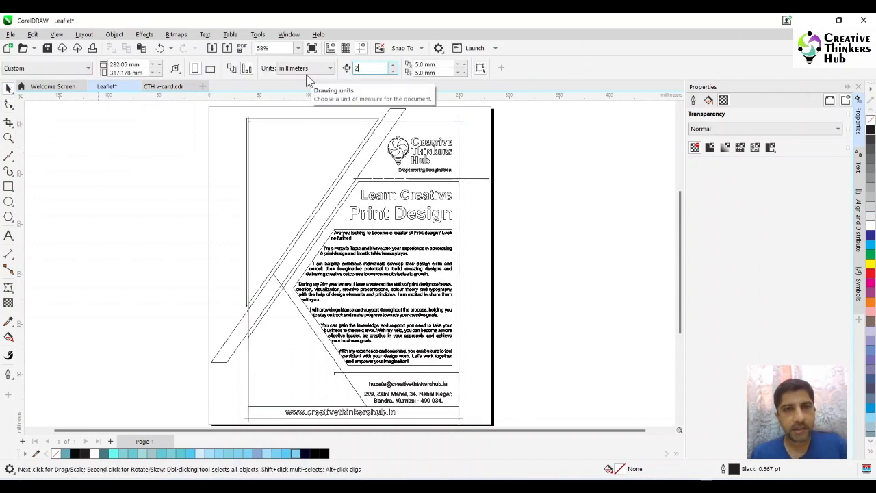
pyautogui.press('Return')
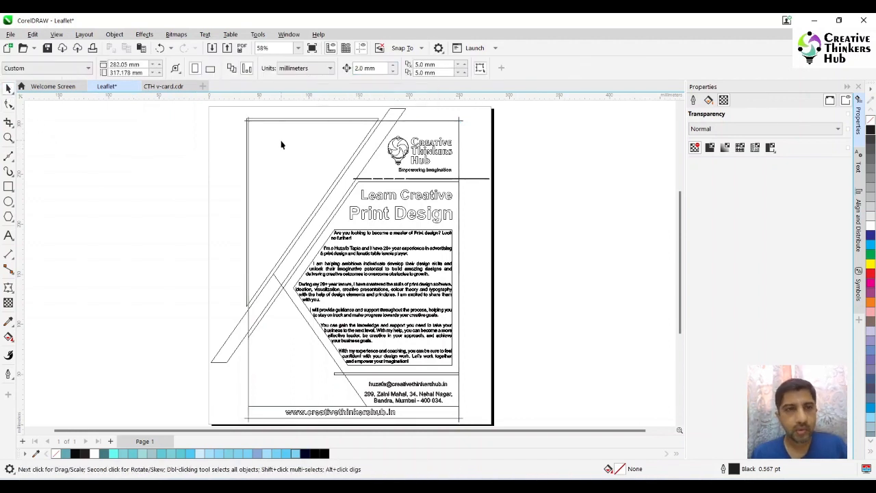
pyautogui.click(442, 128)
pyautogui.click(9, 104)
pyautogui.moveTo(227, 117); pyautogui.dragTo(469, 137)
pyautogui.press('Up')
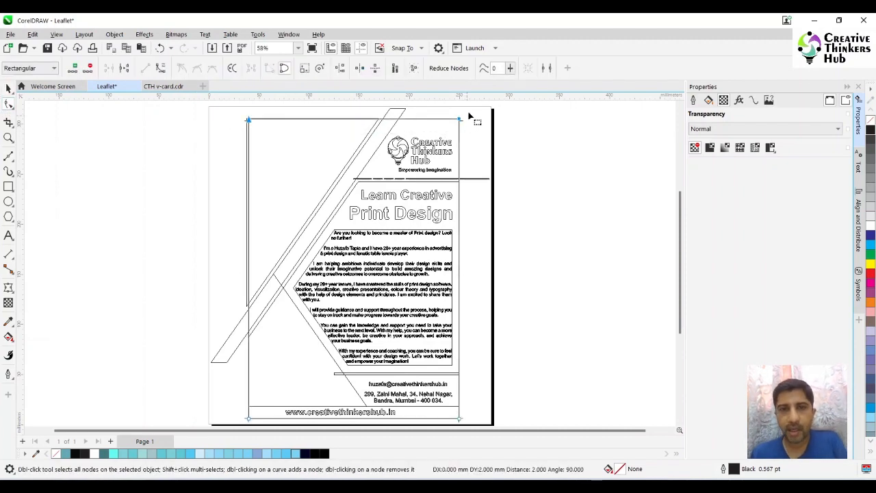
# Step: Move the border's right, bottom and left nodes outward by 2 mm each to complete the bleed frame
pyautogui.scroll(-2, 430, 398)
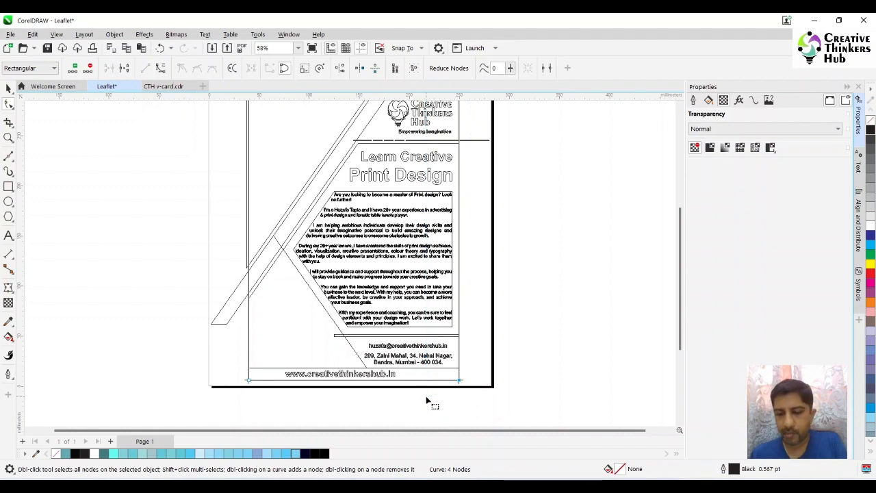
pyautogui.press('Right')
pyautogui.moveTo(469, 368); pyautogui.dragTo(181, 389)
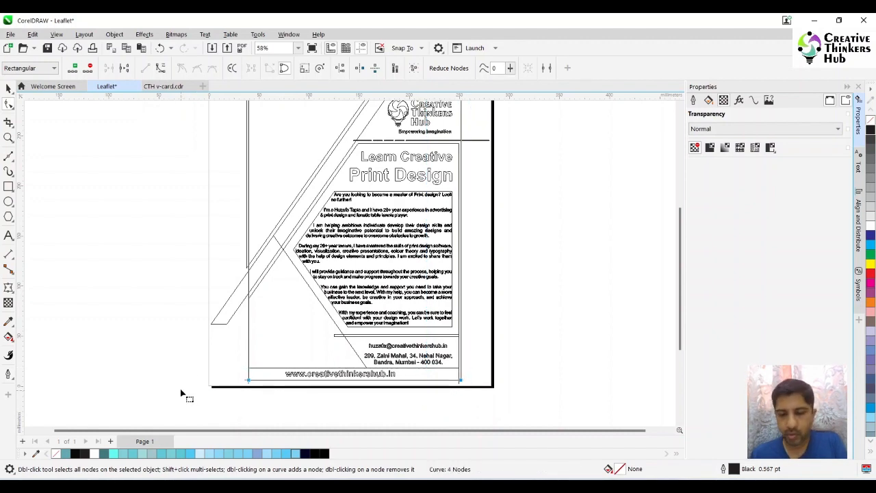
pyautogui.press('Down')
pyautogui.scroll(3, 254, 113)
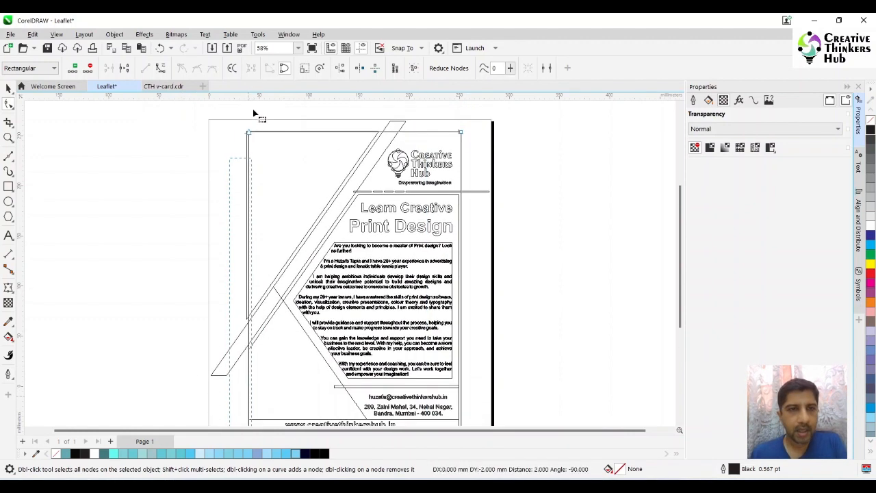
pyautogui.moveTo(253, 109); pyautogui.dragTo(253, 119)
pyautogui.press('Left')
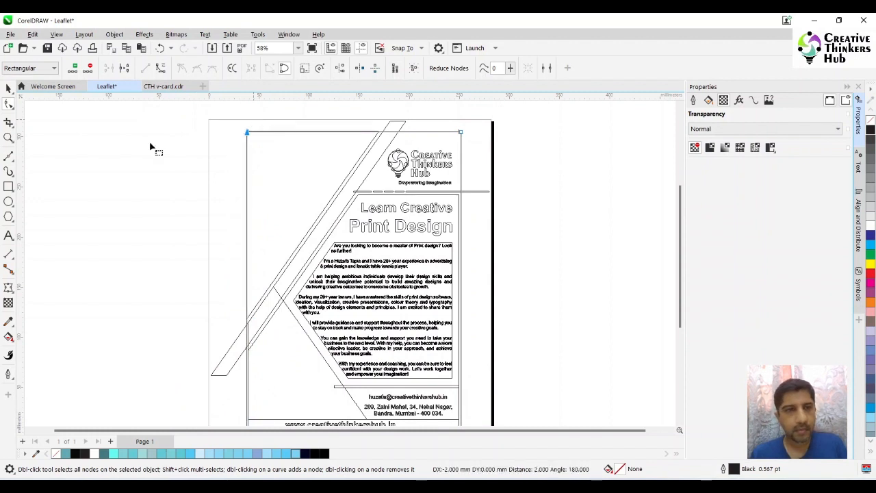
pyautogui.click(8, 89)
pyautogui.press('space')
pyautogui.click(103, 189)
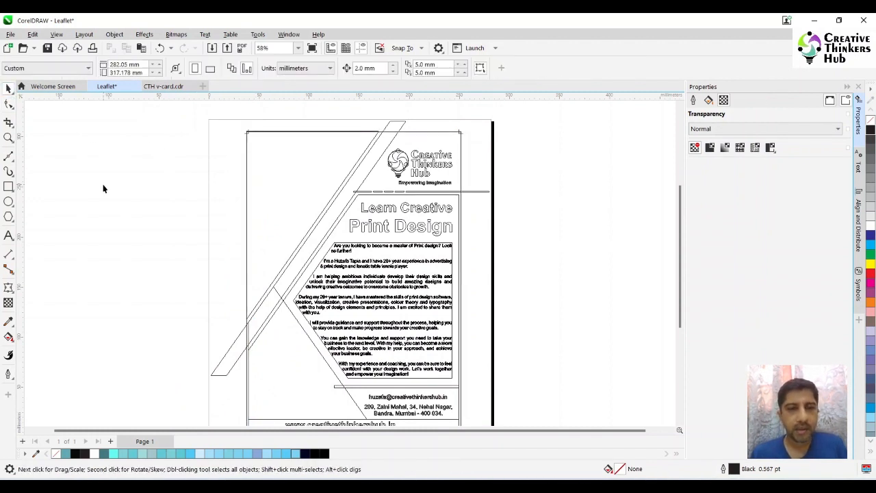
# Step: PowerClip the gradient-filled diagonal strip inside the enlarged border frame
pyautogui.click(401, 122)
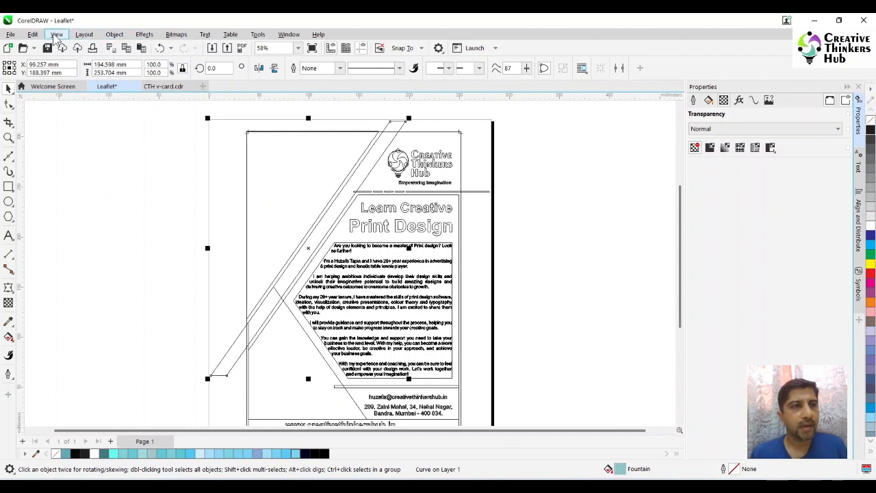
pyautogui.click(114, 34)
pyautogui.moveTo(129, 75)
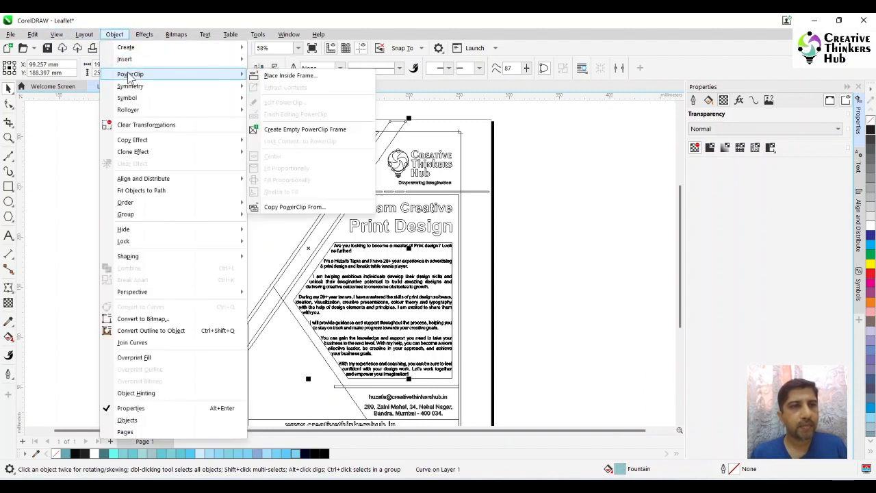
pyautogui.click(290, 76)
pyautogui.click(432, 141)
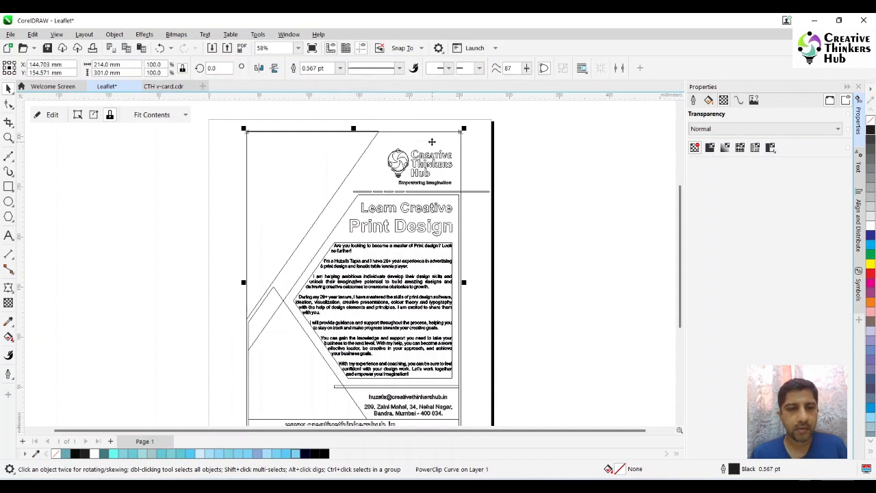
pyautogui.click(142, 214)
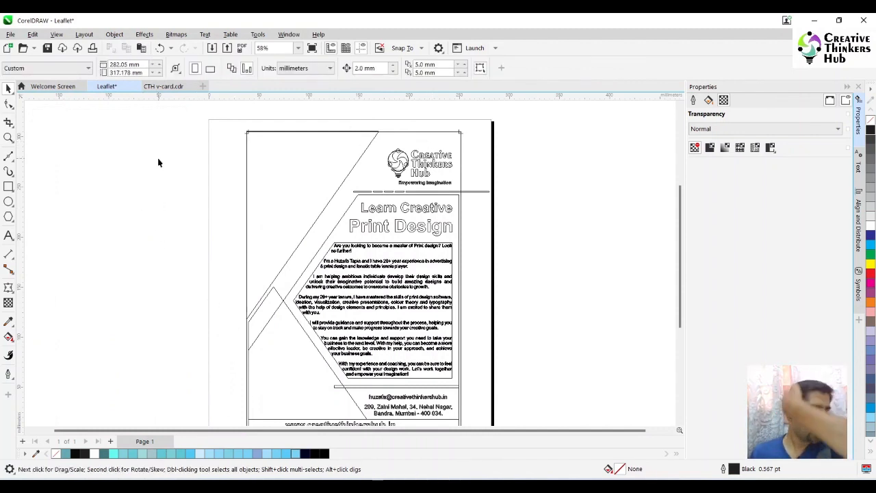
pyautogui.click(294, 156)
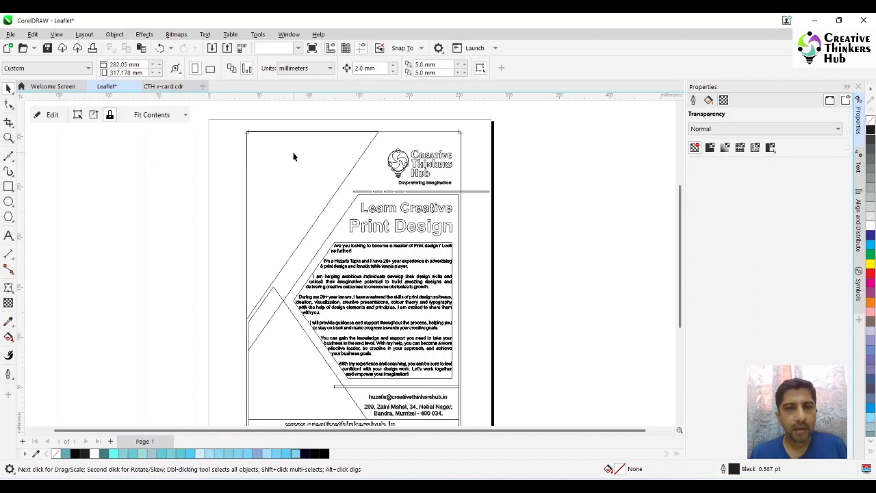
pyautogui.click(139, 185)
pyautogui.click(116, 36)
pyautogui.moveTo(129, 75)
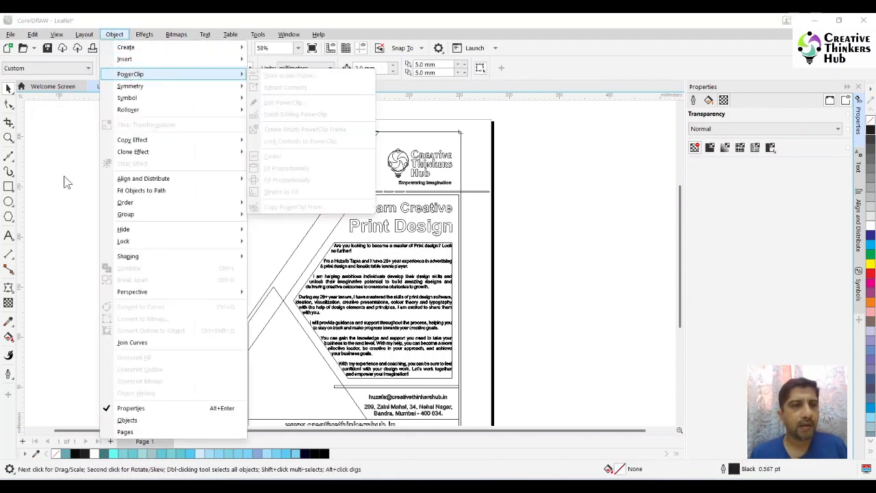
pyautogui.click(65, 181)
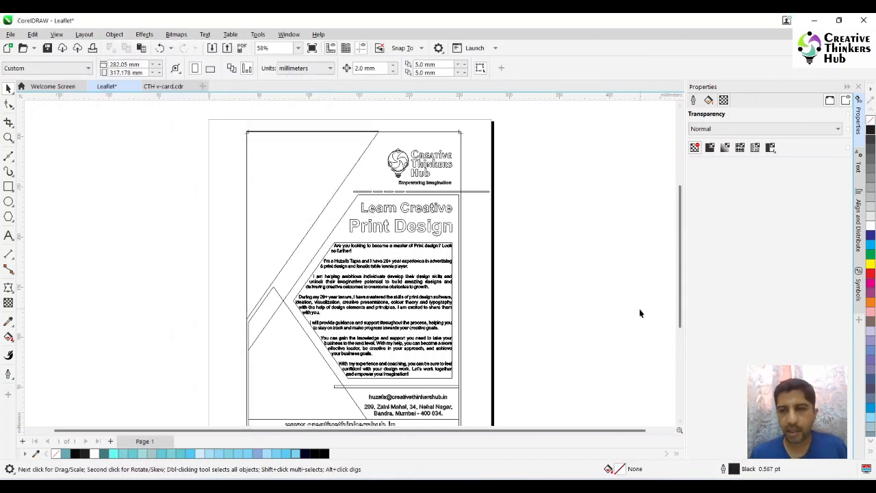
# Step: Extend the website footer bar past the page's left, right and bottom edges to 218 × 15.76 mm
pyautogui.moveTo(679, 322); pyautogui.dragTo(615, 369)
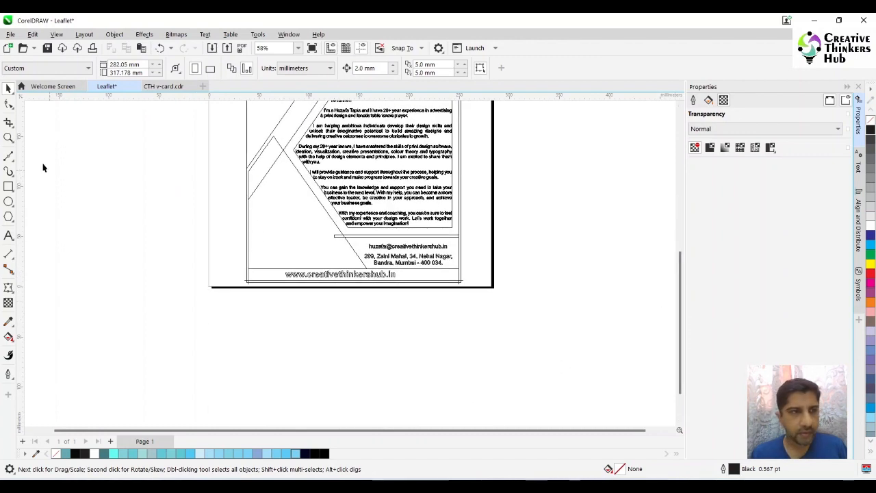
pyautogui.click(9, 136)
pyautogui.moveTo(219, 244); pyautogui.dragTo(613, 323)
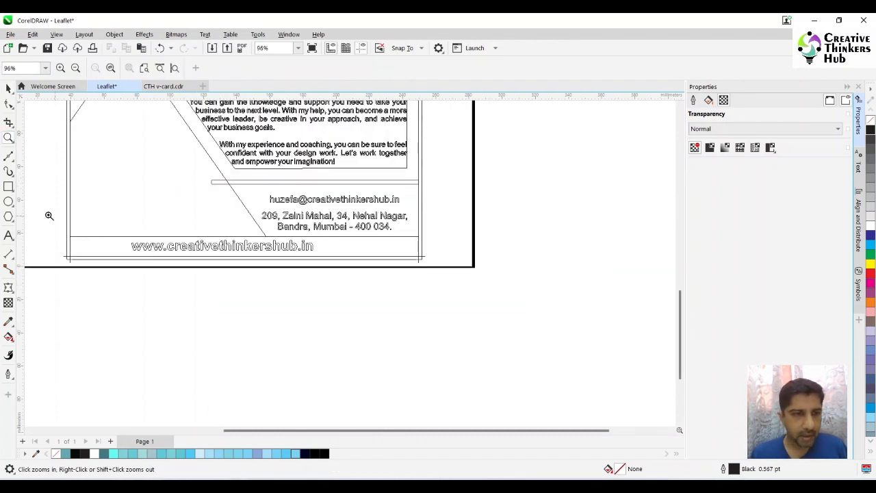
pyautogui.moveTo(38, 214); pyautogui.dragTo(498, 311)
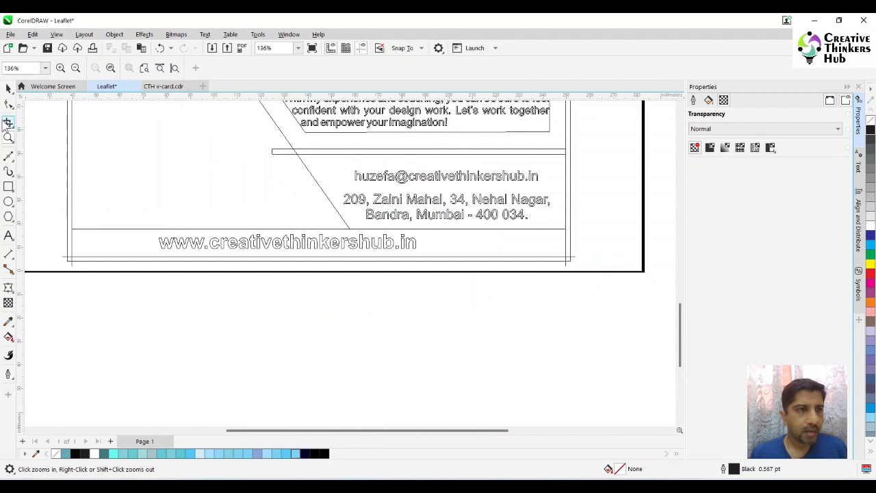
pyautogui.click(8, 89)
pyautogui.click(89, 249)
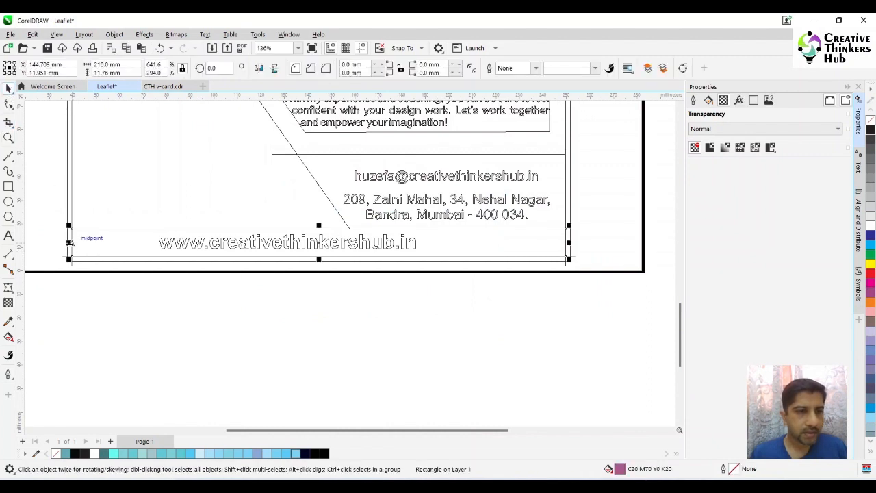
pyautogui.moveTo(69, 242); pyautogui.dragTo(59, 244)
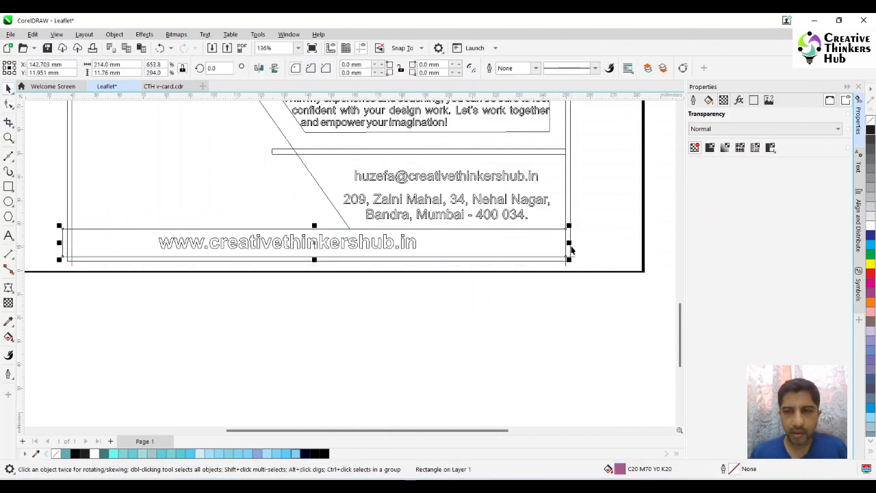
pyautogui.moveTo(570, 243); pyautogui.dragTo(579, 245)
pyautogui.moveTo(318, 260); pyautogui.dragTo(319, 269)
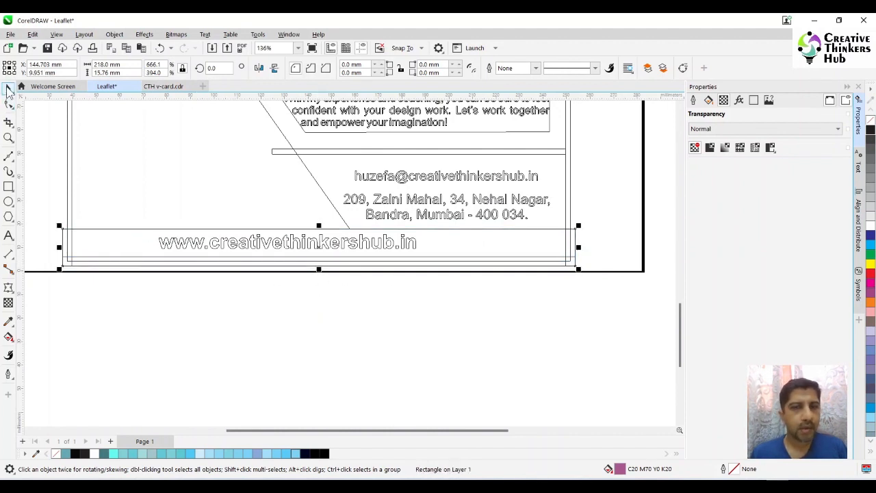
# Step: PowerClip the extended website footer bar inside the bleed frame
pyautogui.click(84, 35)
pyautogui.moveTo(58, 36)
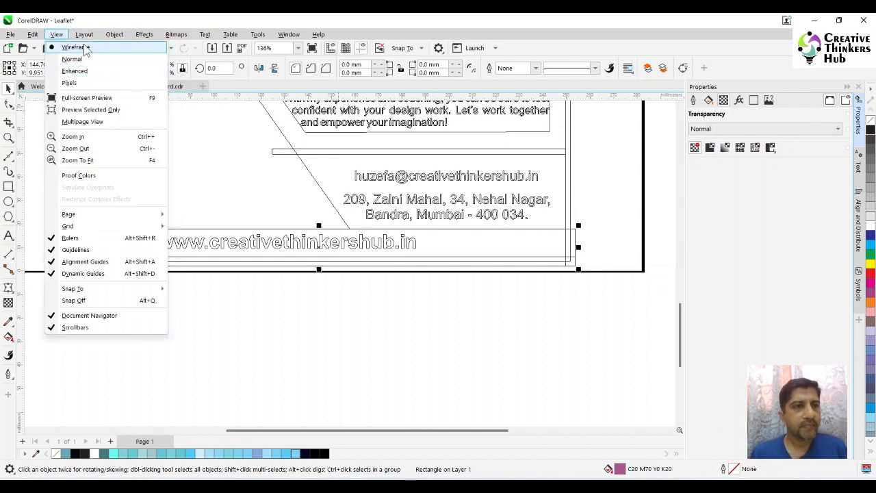
pyautogui.moveTo(114, 34)
pyautogui.moveTo(126, 74)
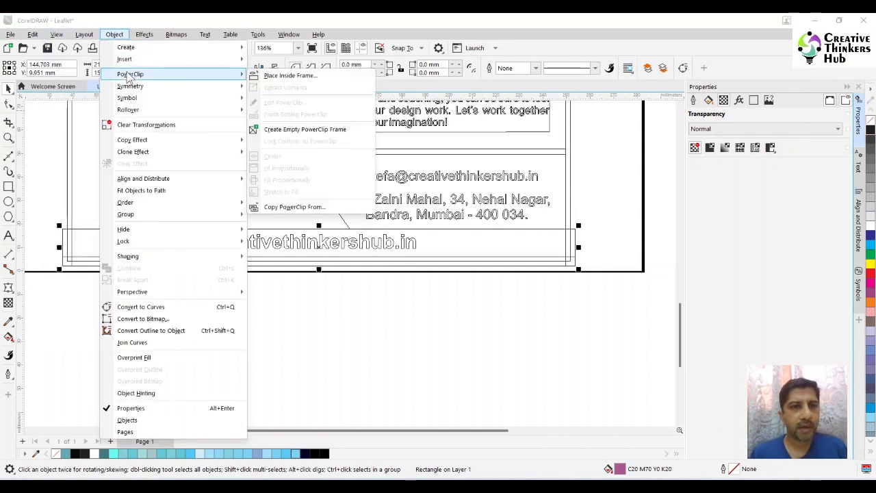
pyautogui.click(323, 83)
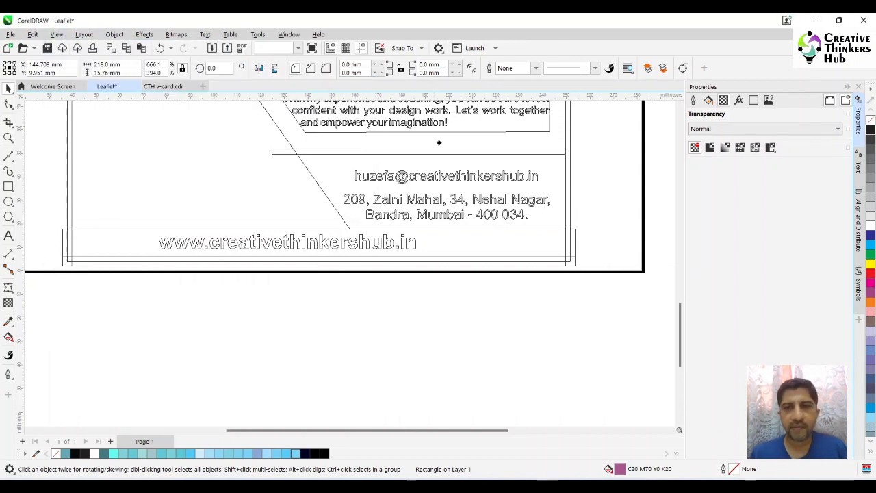
pyautogui.click(567, 143)
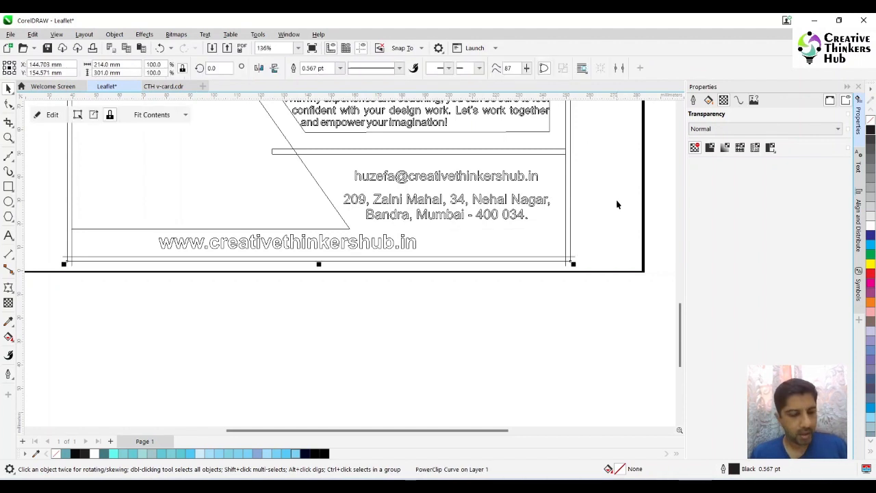
# Step: Switch the display from wireframe to Enhanced view and auto-fit the page size to the artwork
pyautogui.press('F4')
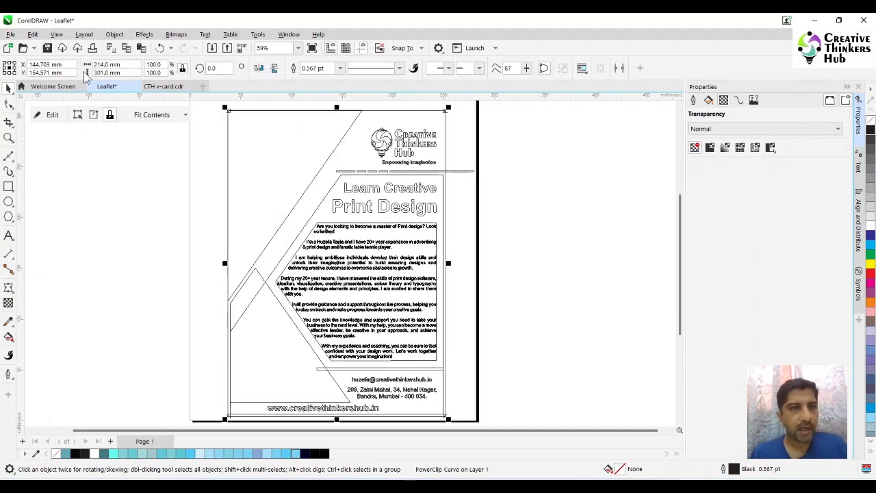
pyautogui.click(56, 35)
pyautogui.click(72, 70)
pyautogui.click(121, 193)
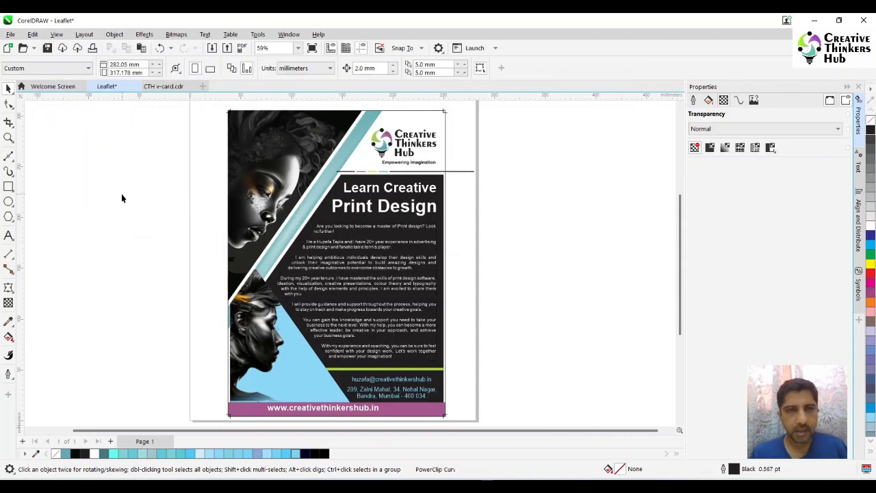
pyautogui.click(175, 69)
pyautogui.click(200, 102)
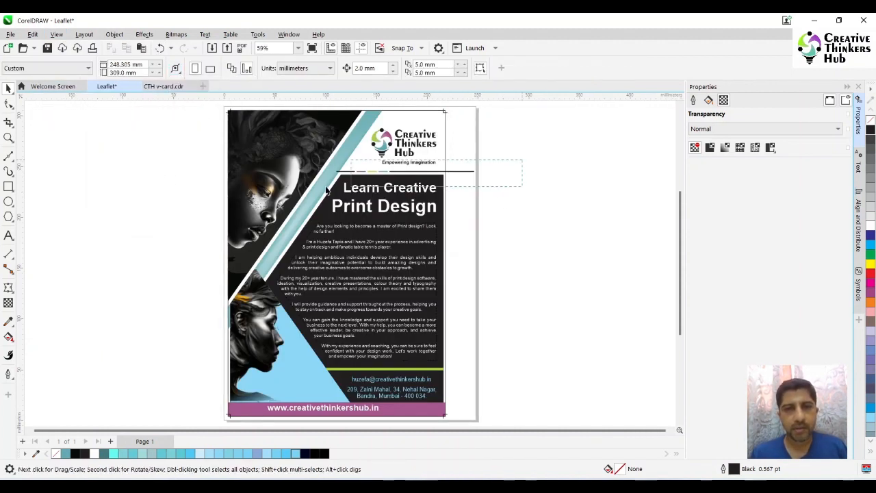
# Step: PowerClip the grouped thin multicoloured divider line below the logo inside the bleed frame
pyautogui.click(472, 171)
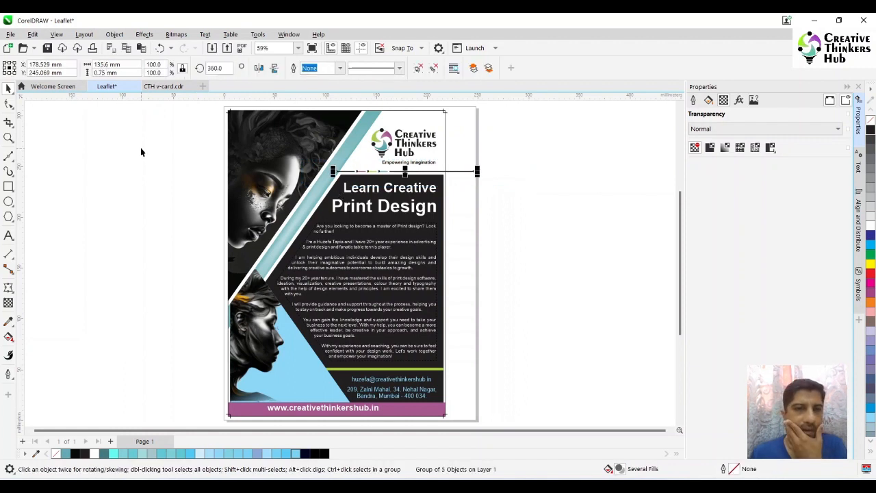
pyautogui.click(114, 34)
pyautogui.moveTo(130, 75)
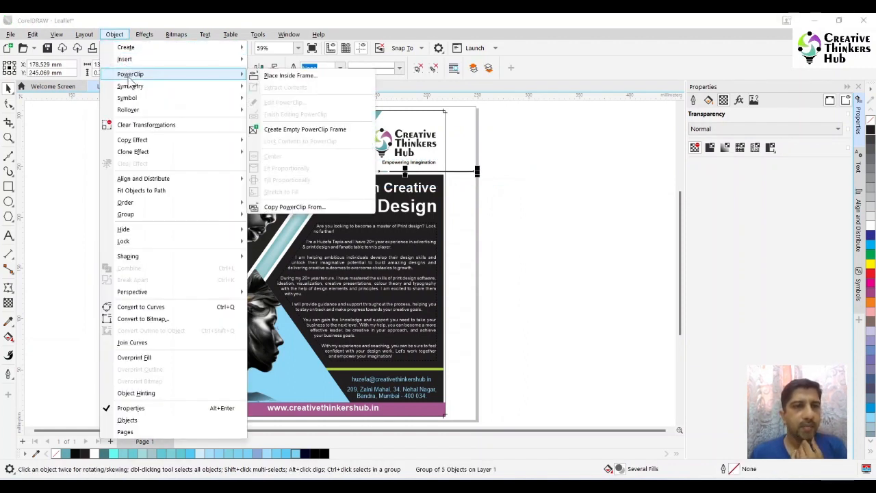
pyautogui.click(282, 74)
pyautogui.click(417, 118)
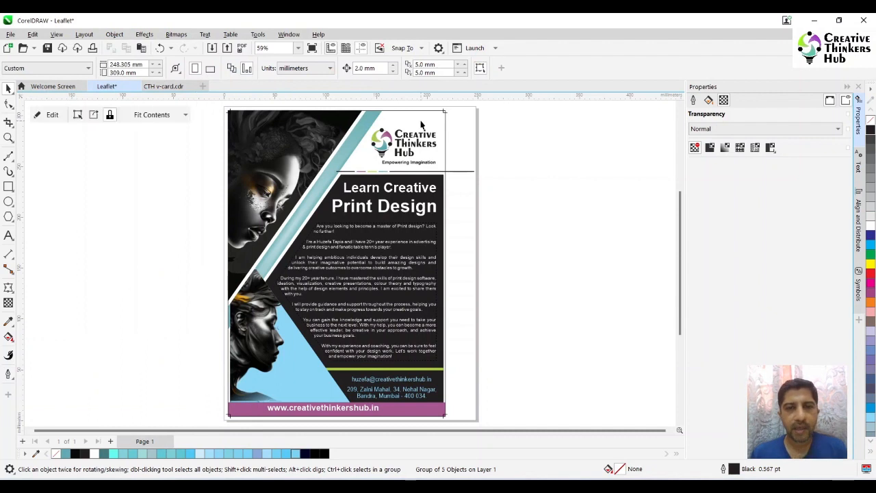
# Step: Open the bleed frame's PowerClip contents, inspect the divider line group among the clipped objects, and finish editing
pyautogui.keyDown('ctrl'); pyautogui.click(421, 120); pyautogui.keyUp('ctrl')
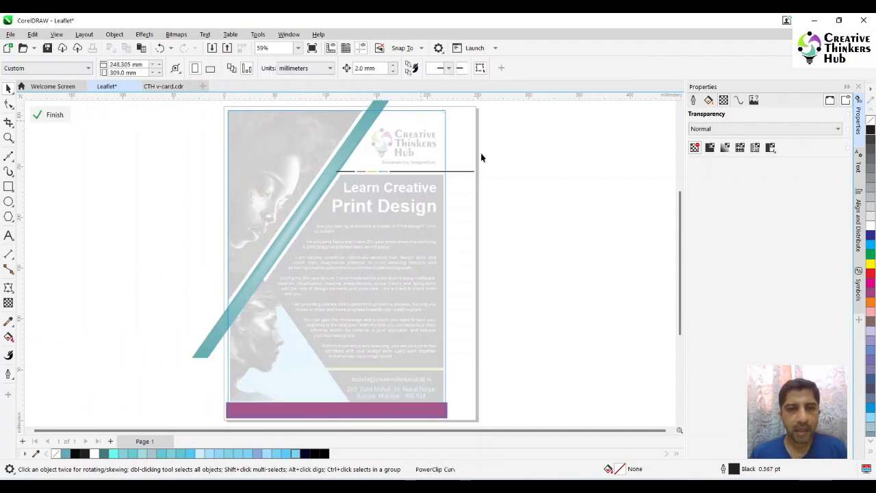
pyautogui.click(435, 172)
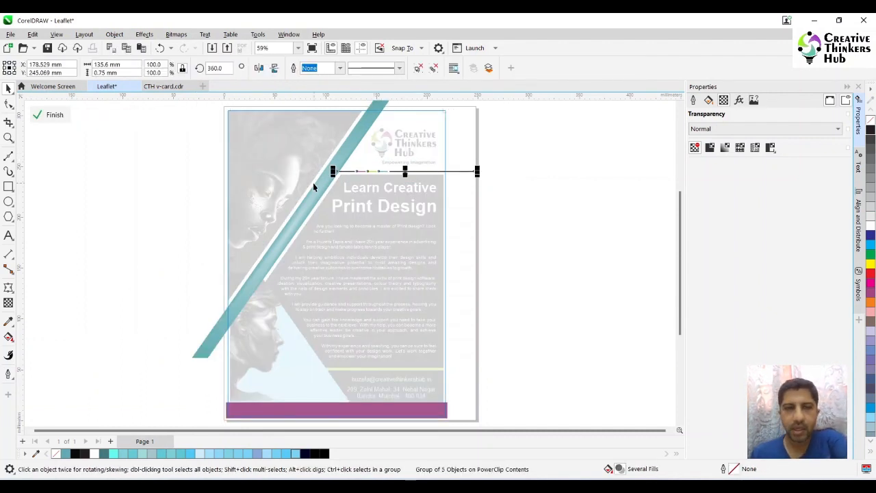
pyautogui.click(577, 208)
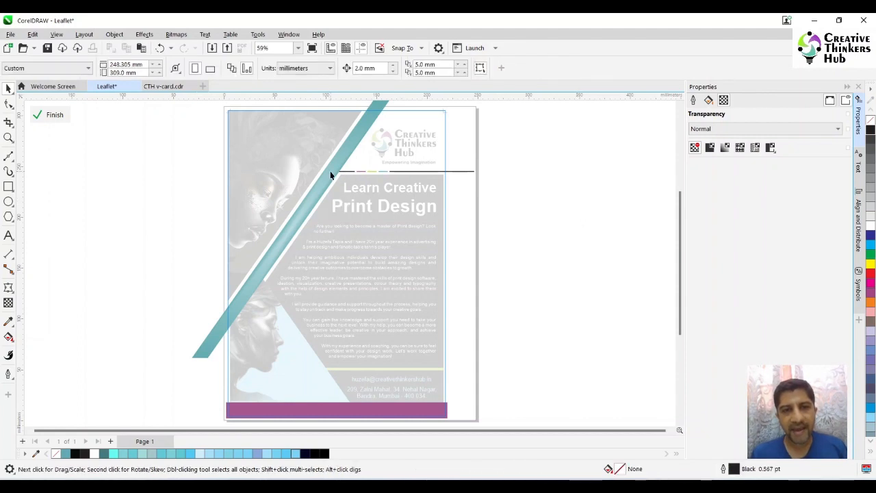
pyautogui.keyDown('ctrl'); pyautogui.click(507, 196); pyautogui.keyUp('ctrl')
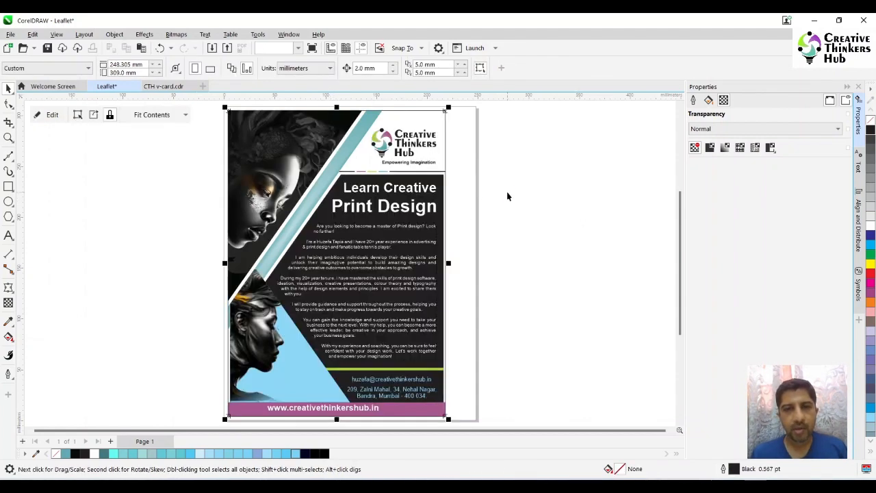
pyautogui.click(507, 197)
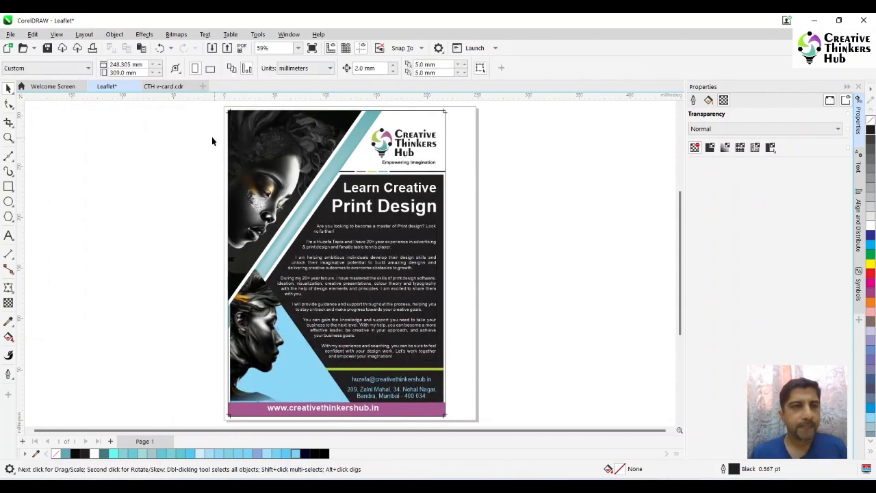
# Step: Auto-fit the page size to the clipped leaflet artwork again and preview the result in full screen
pyautogui.click(175, 68)
pyautogui.click(212, 103)
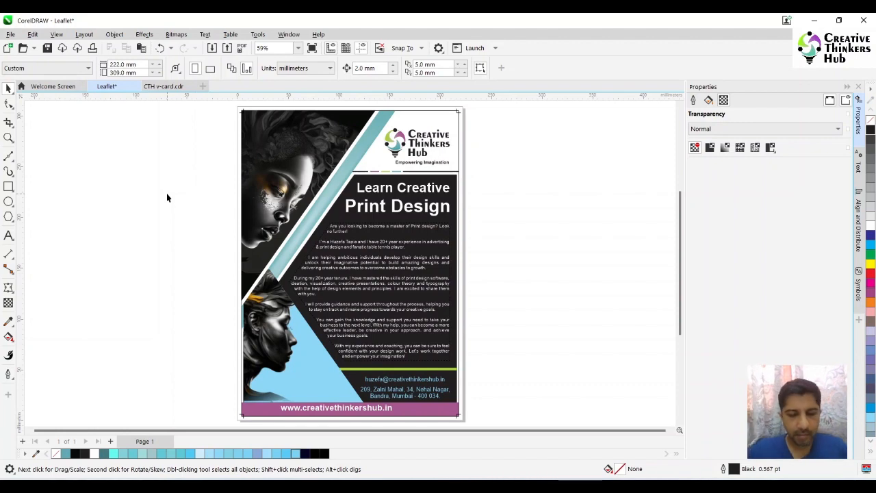
pyautogui.press('F9')
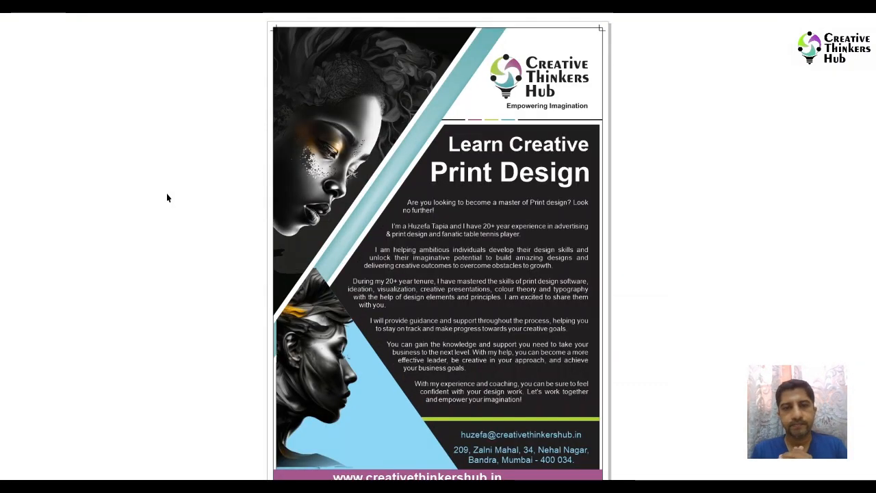